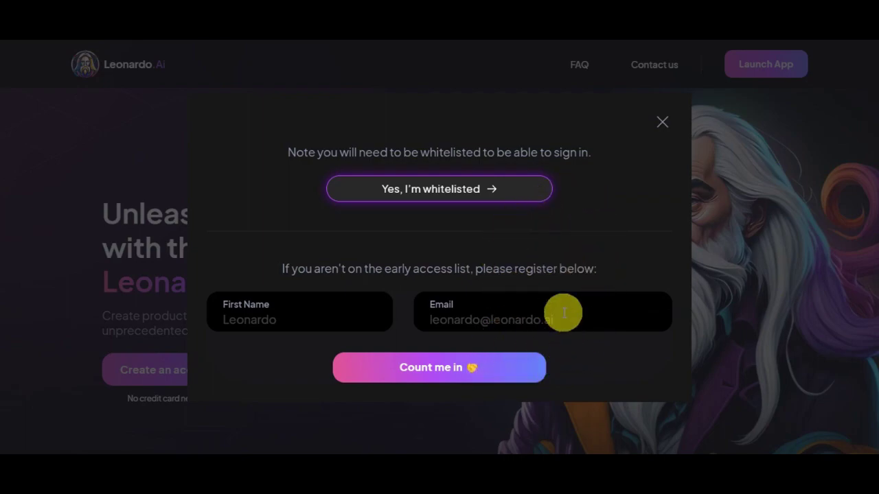
Continue to the login page as a whitelisted user and review its sign-in, sign-up and iOS app options.
{"action": "left_click", "coordinate": [460, 196]}
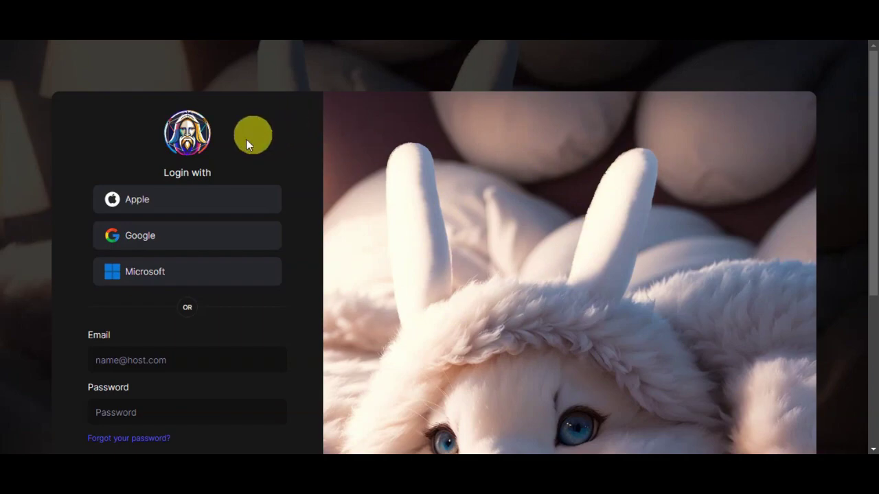
{"action": "scroll", "coordinate": [253, 156], "scroll_direction": "down", "scroll_amount": 1}
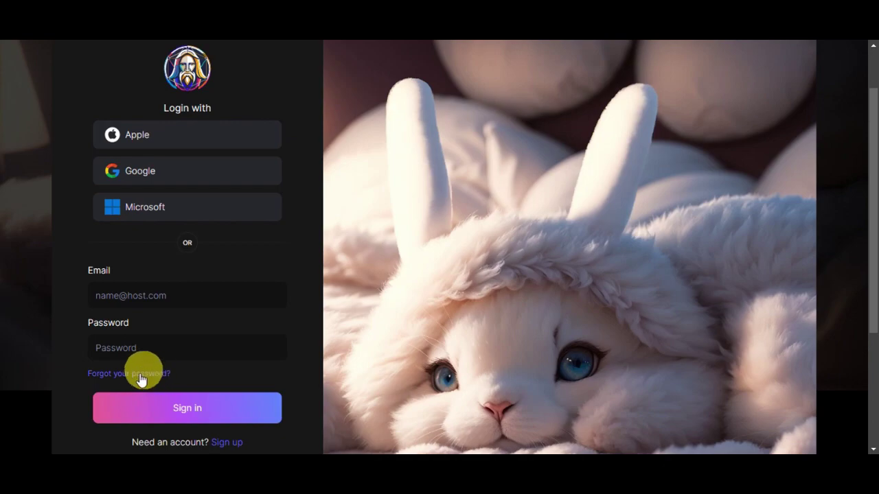
{"action": "scroll", "coordinate": [316, 342], "scroll_direction": "down", "scroll_amount": 2}
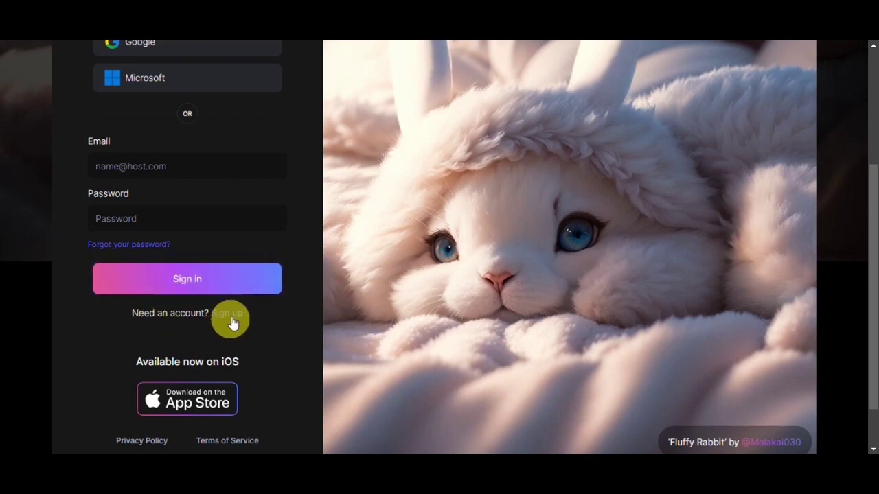
{"action": "scroll", "coordinate": [228, 318], "scroll_direction": "down", "scroll_amount": 1}
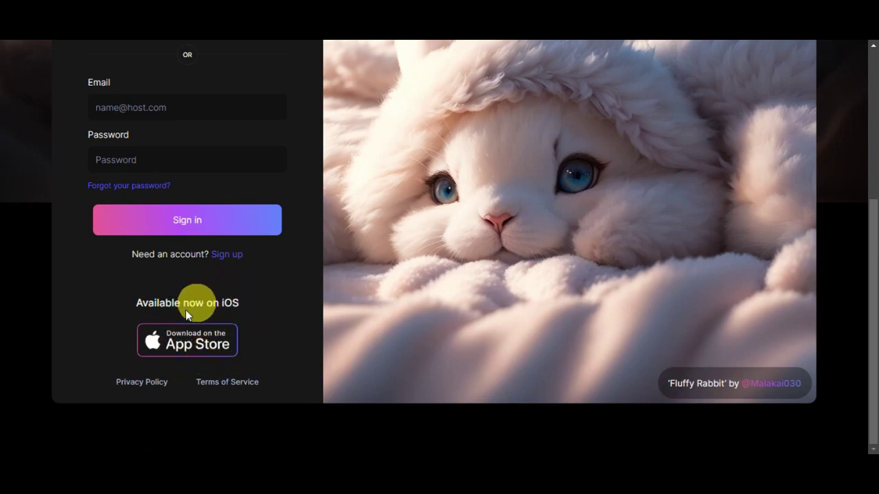
{"action": "scroll", "coordinate": [383, 354], "scroll_direction": "up", "scroll_amount": 4}
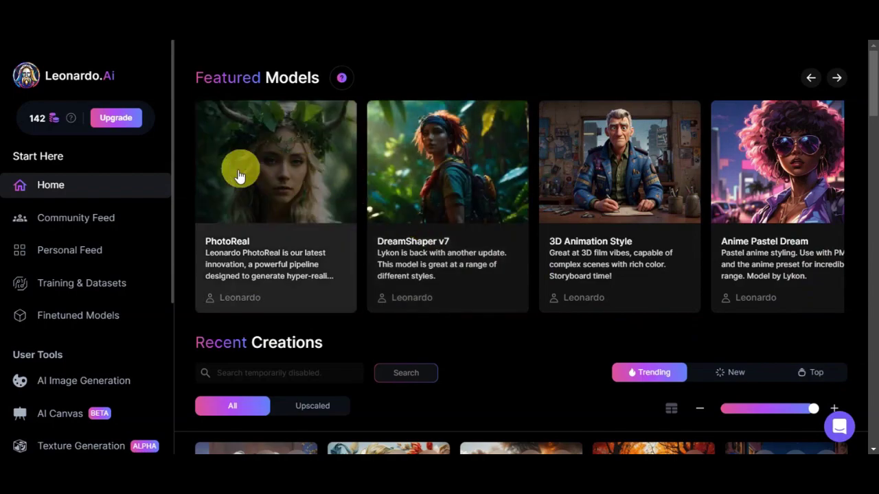
Browse through the Featured Models on the home page and look over the Recent Creations gallery.
{"action": "left_click", "coordinate": [836, 78]}
{"action": "left_click", "coordinate": [837, 79]}
{"action": "left_click", "coordinate": [836, 79]}
{"action": "left_click", "coordinate": [836, 79]}
{"action": "left_click", "coordinate": [836, 79]}
{"action": "left_click", "coordinate": [837, 79]}
{"action": "left_click", "coordinate": [837, 79]}
{"action": "left_click", "coordinate": [837, 79]}
{"action": "left_click", "coordinate": [836, 79]}
{"action": "left_click", "coordinate": [837, 78]}
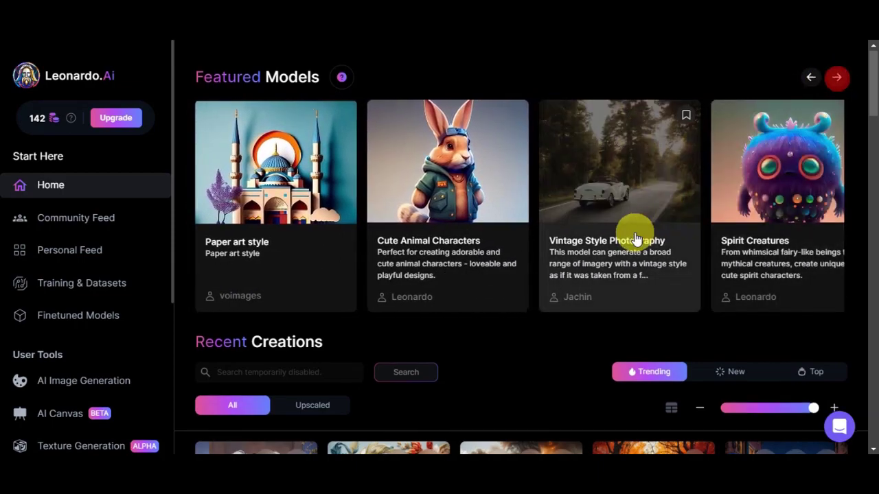
{"action": "scroll", "coordinate": [634, 235], "scroll_direction": "down", "scroll_amount": 3}
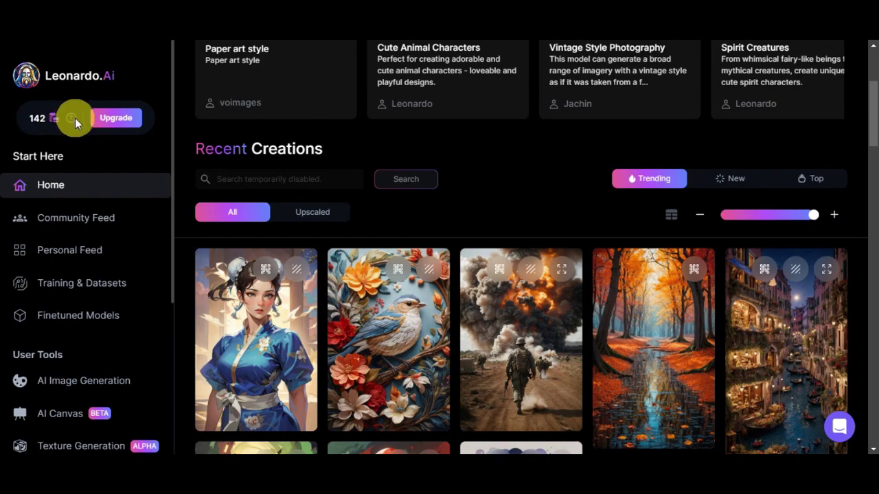
Check the token information and the subscription plans, and return to the home page.
{"action": "mouse_move", "coordinate": [74, 118]}
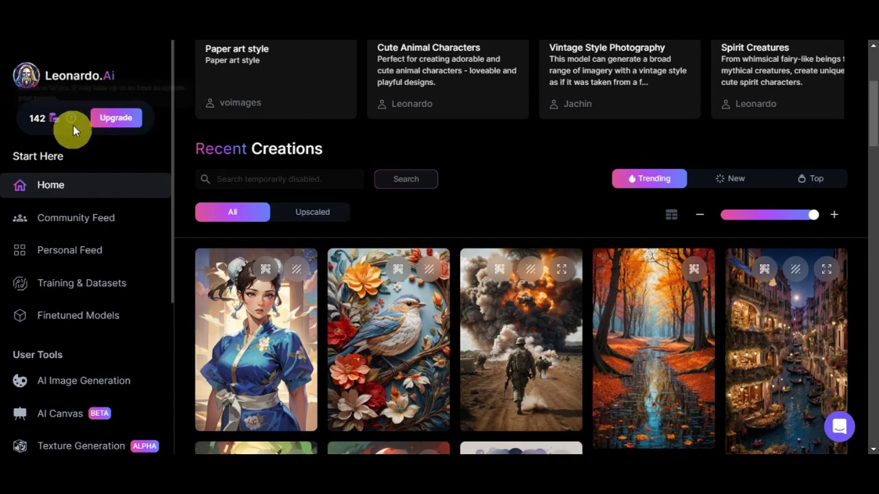
{"action": "left_click", "coordinate": [117, 120]}
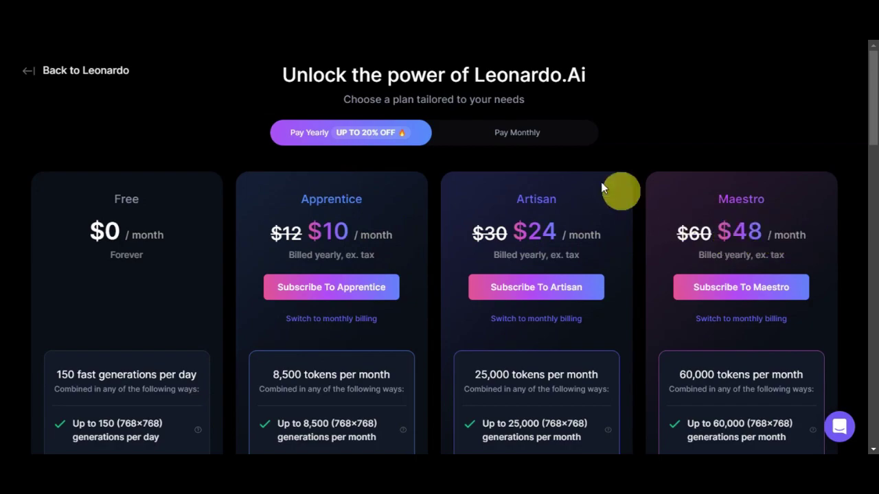
{"action": "left_click", "coordinate": [33, 72]}
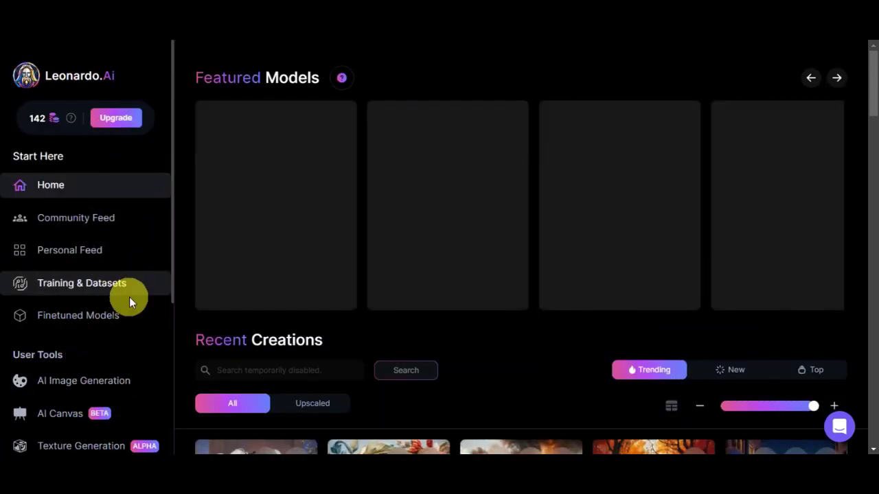
Look over the navigation options and open the AI Image Generation tool.
{"action": "scroll", "coordinate": [134, 206], "scroll_direction": "down", "scroll_amount": 1}
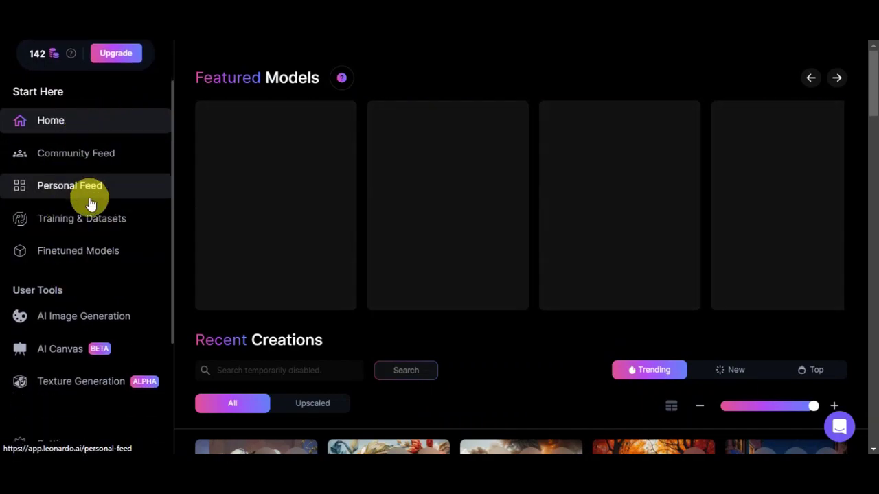
{"action": "scroll", "coordinate": [110, 243], "scroll_direction": "down", "scroll_amount": 1}
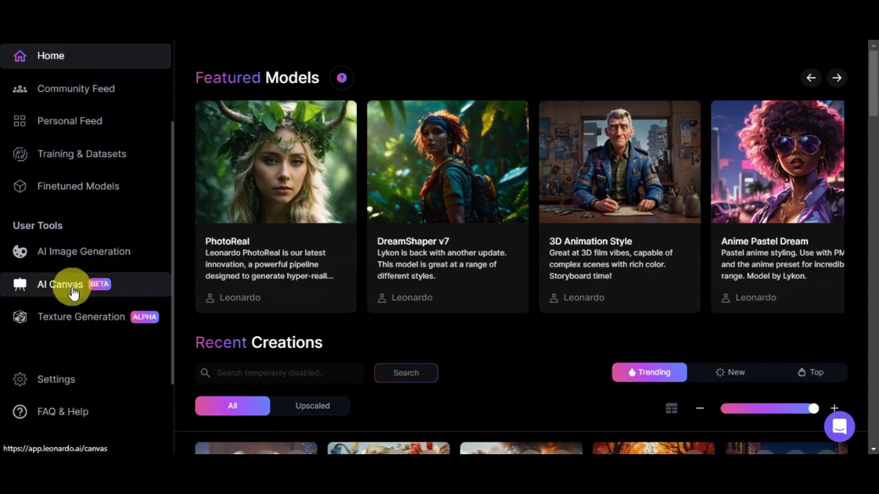
{"action": "scroll", "coordinate": [130, 320], "scroll_direction": "down", "scroll_amount": 1}
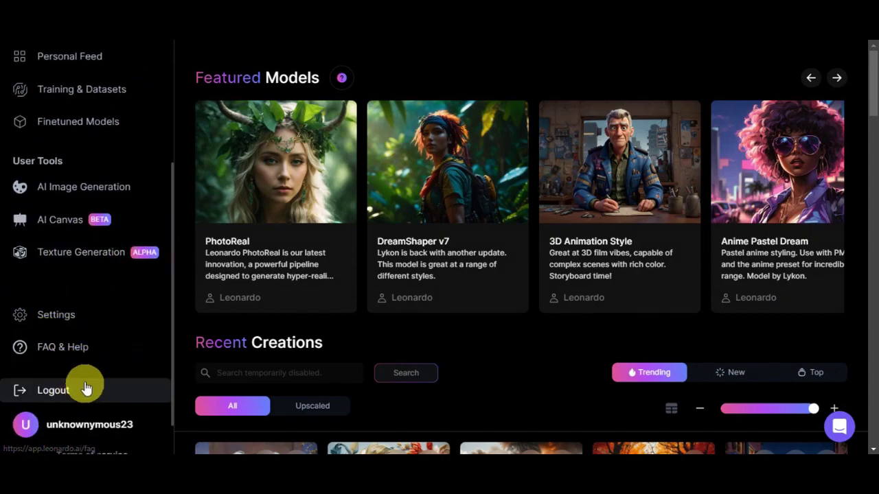
{"action": "scroll", "coordinate": [86, 389], "scroll_direction": "down", "scroll_amount": 1}
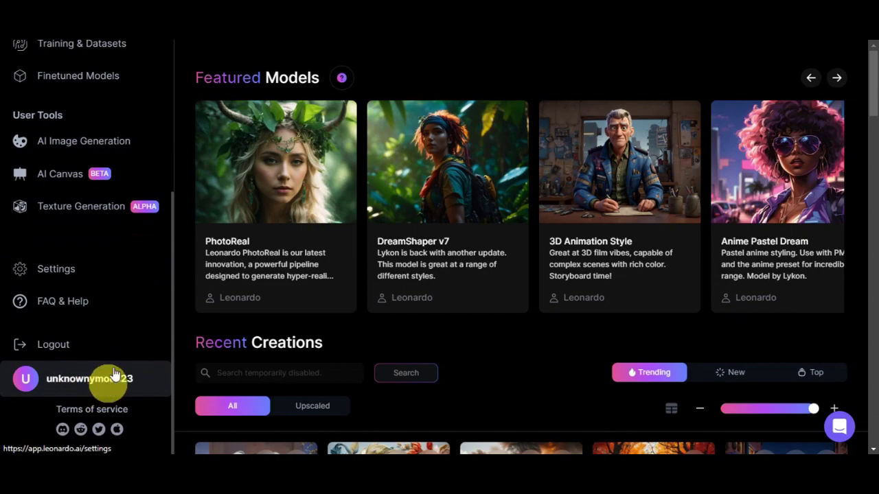
{"action": "scroll", "coordinate": [141, 281], "scroll_direction": "up", "scroll_amount": 1}
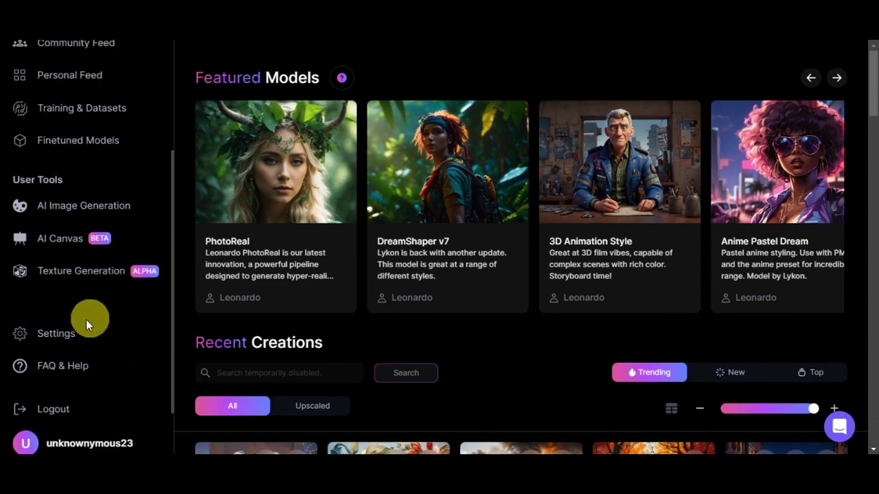
{"action": "left_click", "coordinate": [83, 209]}
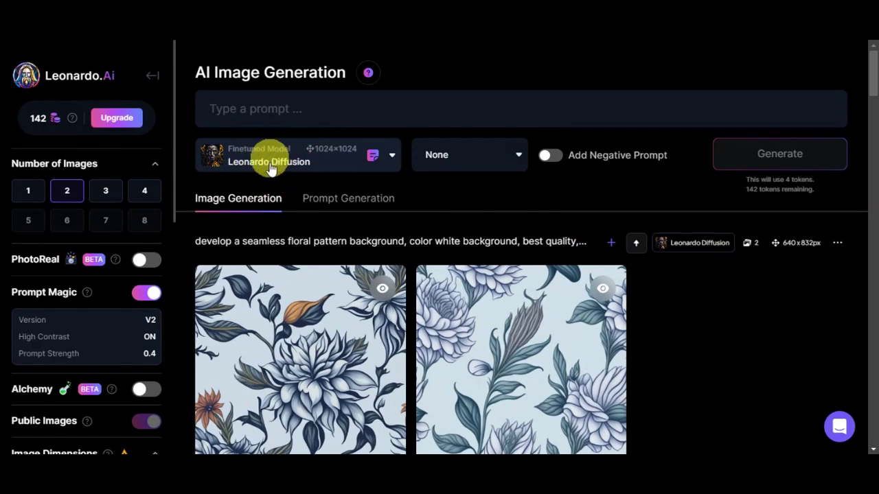
Browse the list of finetuned models available for image generation.
{"action": "left_click", "coordinate": [393, 160]}
{"action": "scroll", "coordinate": [276, 347], "scroll_direction": "down", "scroll_amount": 2}
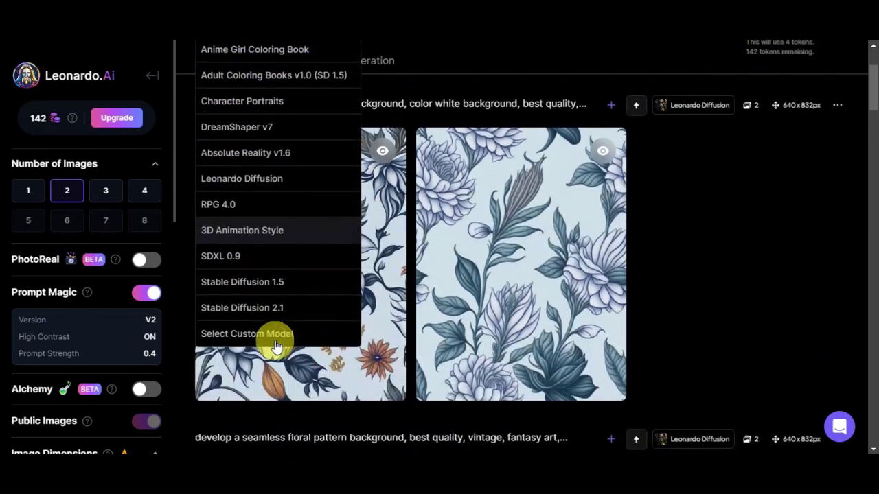
{"action": "scroll", "coordinate": [455, 290], "scroll_direction": "up", "scroll_amount": 2}
Check the style preset options and preview the negative prompt field, leaving the negative prompt off.
{"action": "left_click", "coordinate": [468, 140]}
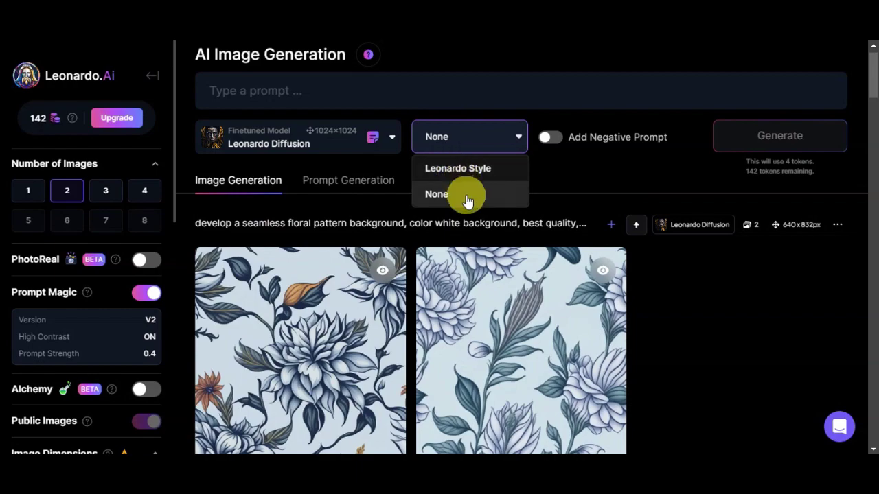
{"action": "left_click", "coordinate": [570, 150]}
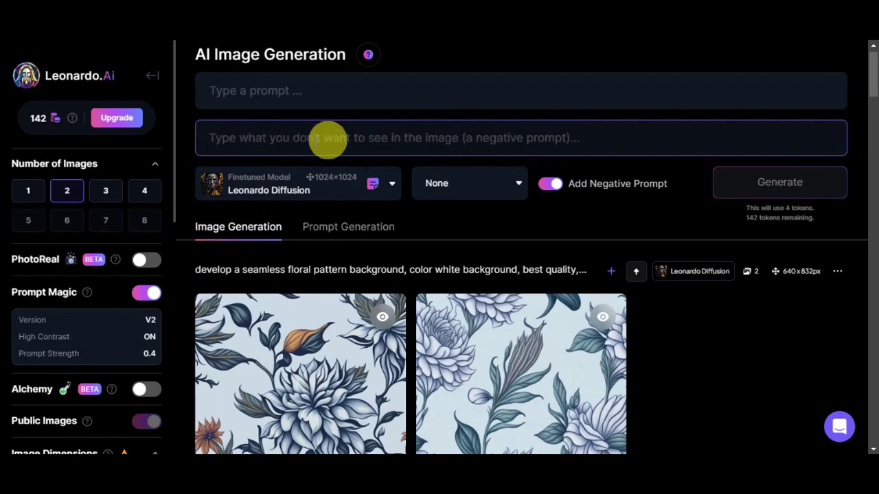
{"action": "left_click", "coordinate": [555, 184]}
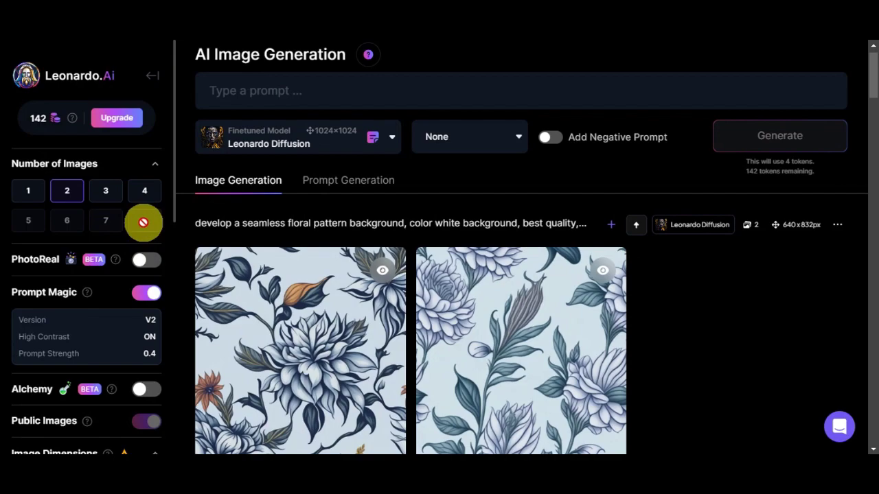
Examine the generation settings, including the descriptions of Image Dimensions, Guidance Scale, ControlNet and Tiling.
{"action": "scroll", "coordinate": [151, 216], "scroll_direction": "down", "scroll_amount": 2}
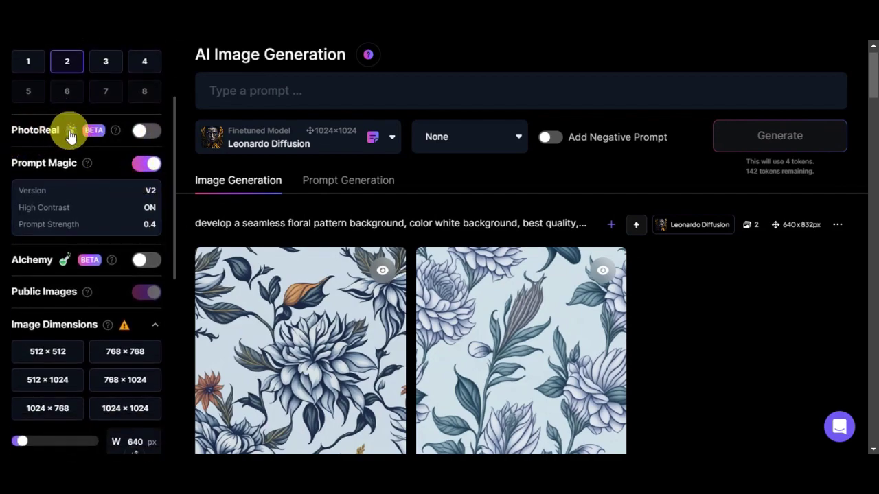
{"action": "scroll", "coordinate": [98, 165], "scroll_direction": "down", "scroll_amount": 1}
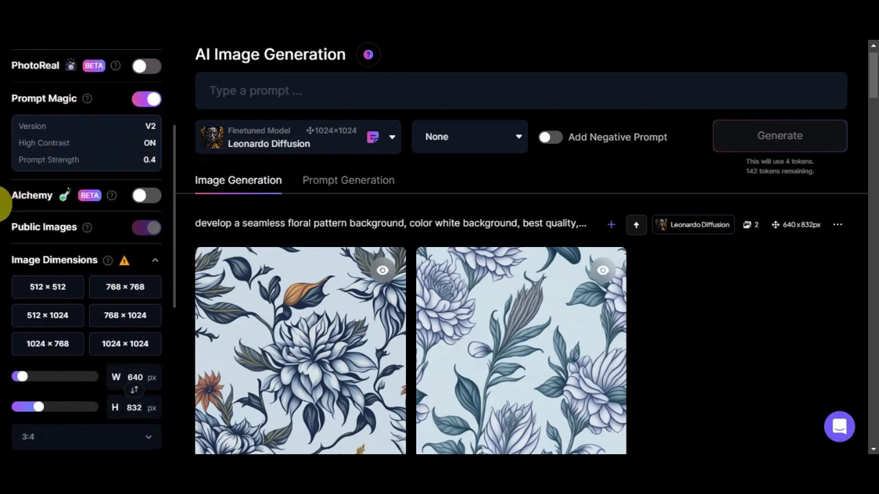
{"action": "scroll", "coordinate": [5, 206], "scroll_direction": "down", "scroll_amount": 1}
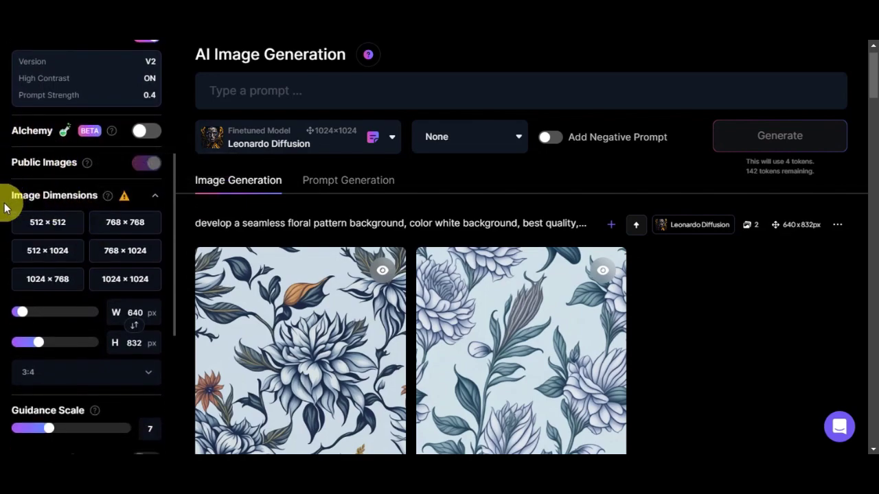
{"action": "mouse_move", "coordinate": [108, 196]}
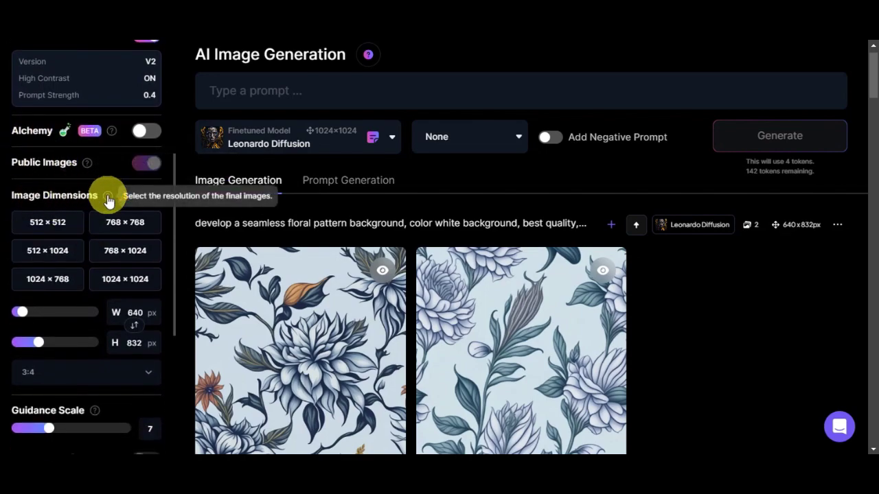
{"action": "scroll", "coordinate": [103, 201], "scroll_direction": "down", "scroll_amount": 2}
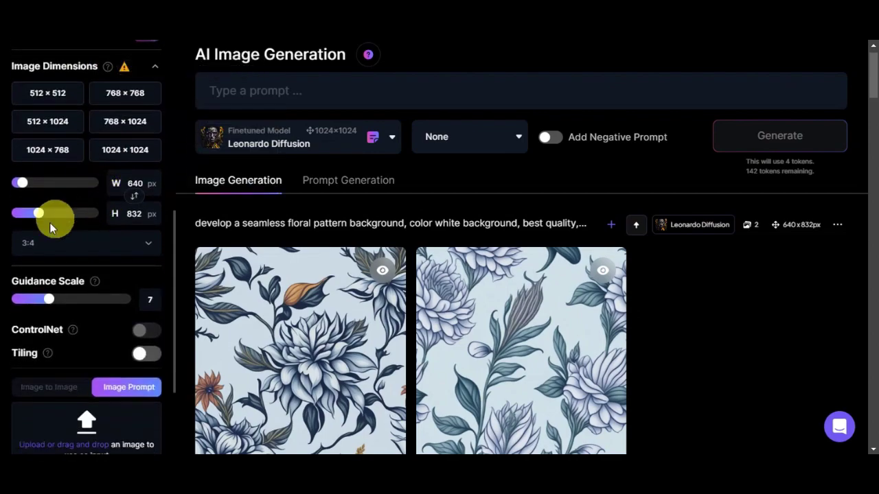
{"action": "scroll", "coordinate": [105, 260], "scroll_direction": "down", "scroll_amount": 1}
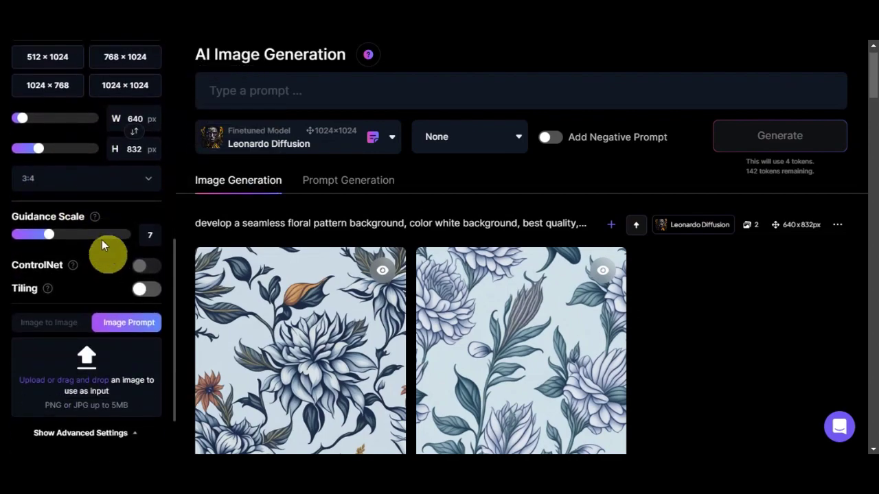
{"action": "mouse_move", "coordinate": [99, 219]}
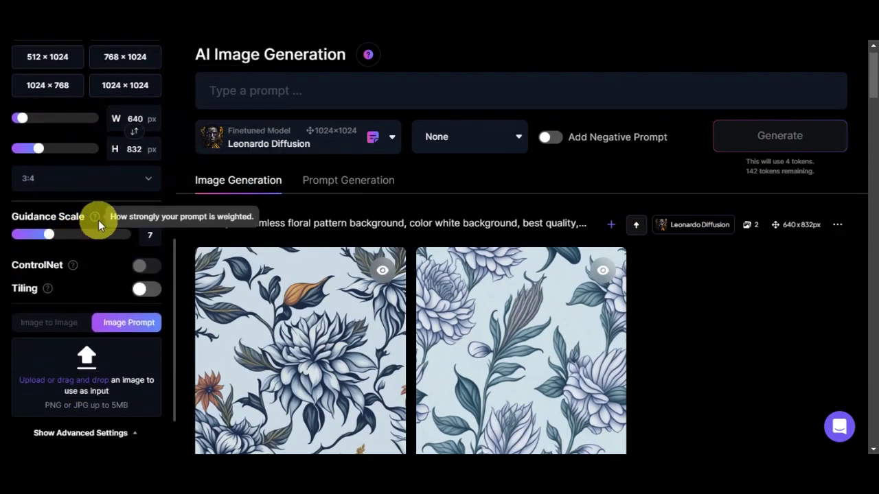
{"action": "mouse_move", "coordinate": [69, 265]}
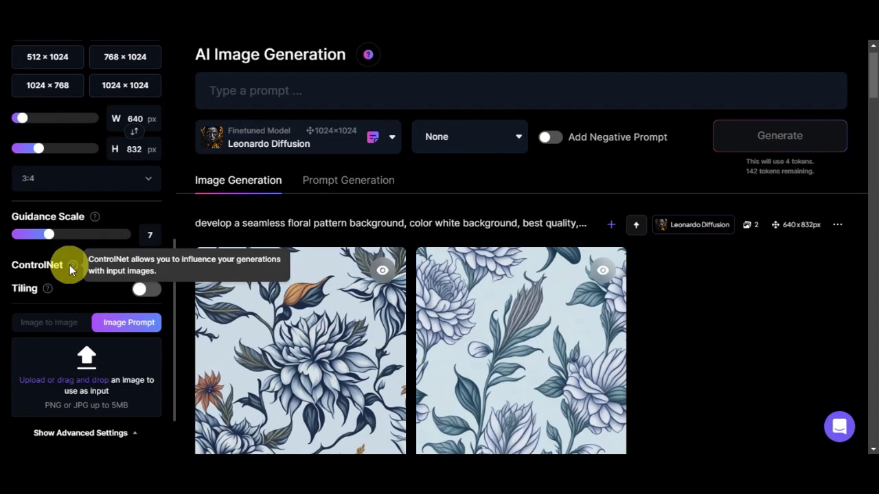
{"action": "mouse_move", "coordinate": [47, 289]}
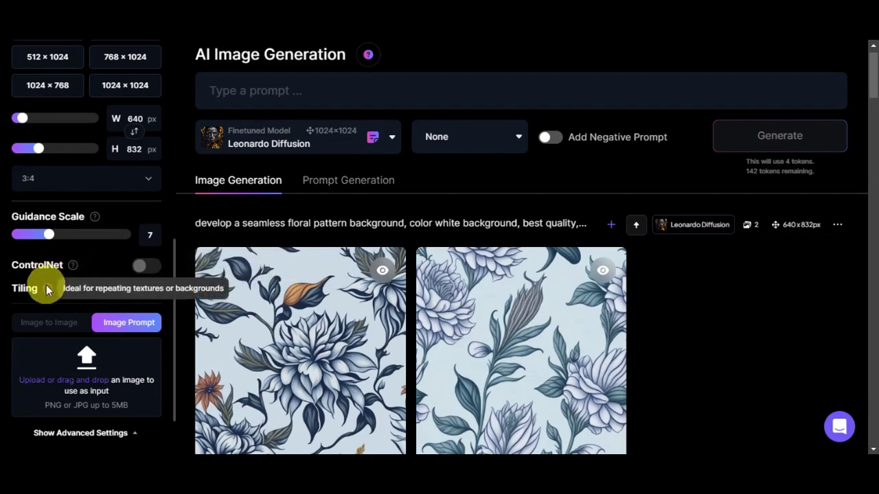
{"action": "scroll", "coordinate": [61, 278], "scroll_direction": "down", "scroll_amount": 2}
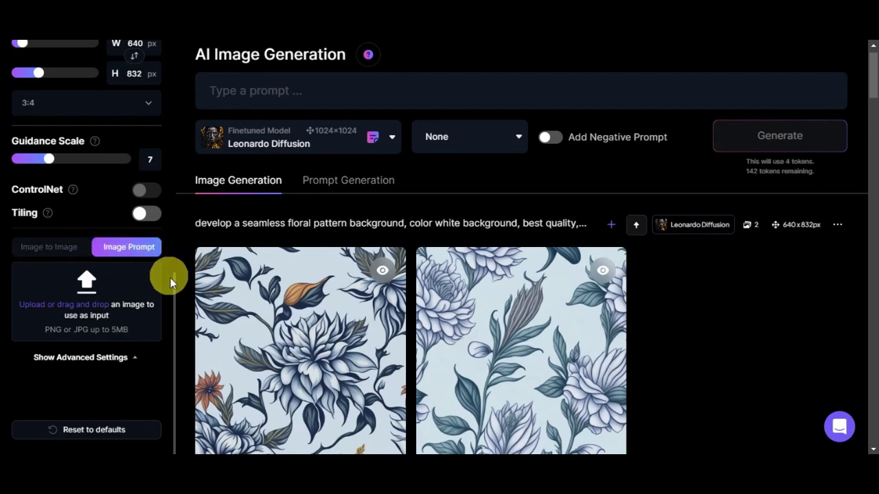
Turn off Prompt Magic and switch the image input mode to Image to Image.
{"action": "left_click_drag", "start_coordinate": [175, 286], "coordinate": [158, 126]}
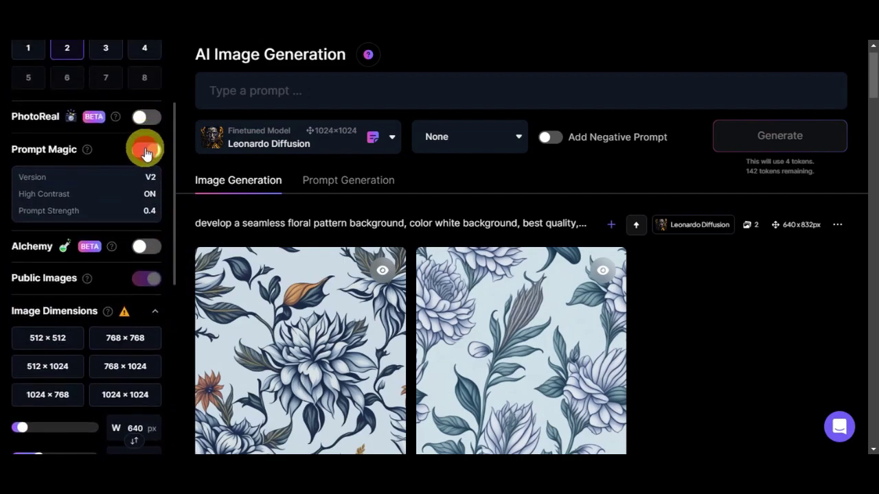
{"action": "left_click", "coordinate": [145, 151]}
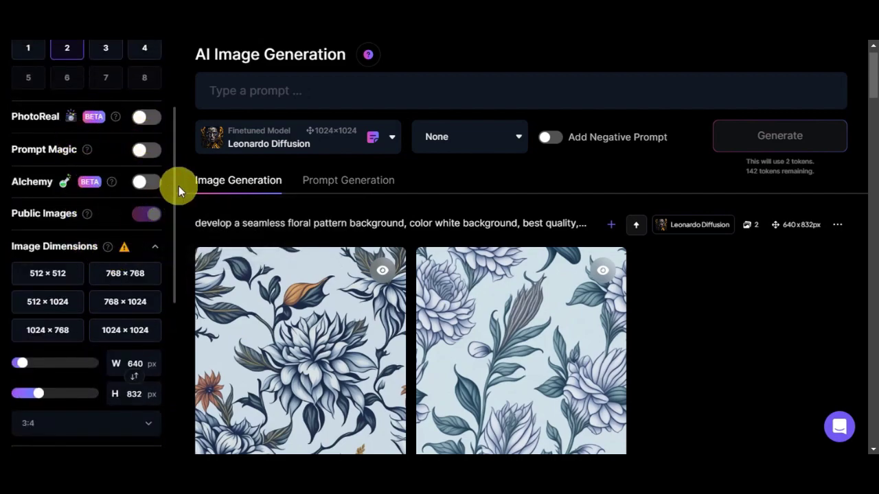
{"action": "left_click_drag", "start_coordinate": [175, 186], "coordinate": [171, 316]}
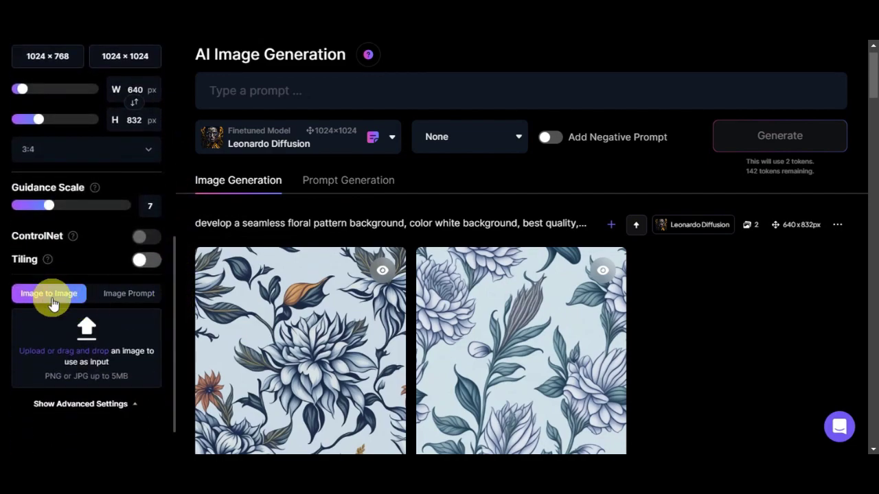
Upload the JPG portrait-beautiful-young-brunette-woman-with-clean-face from the images folder as the Image to Image input.
{"action": "left_click", "coordinate": [88, 362]}
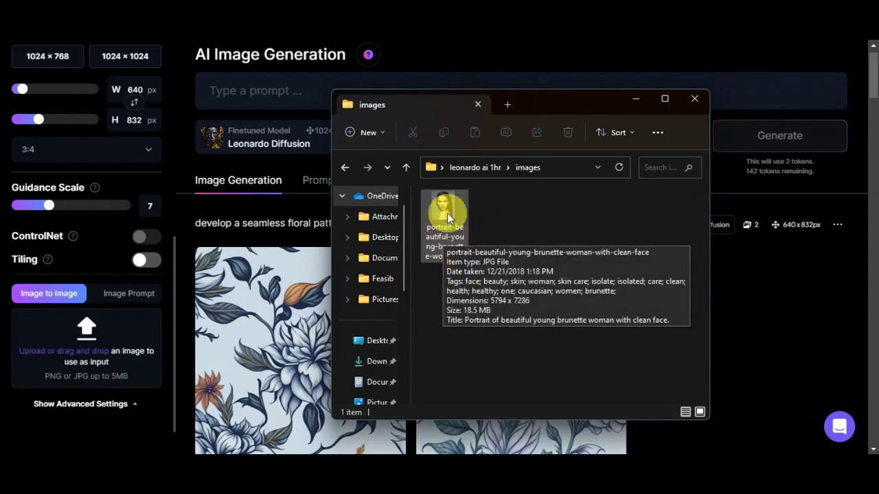
{"action": "left_click_drag", "start_coordinate": [445, 219], "coordinate": [91, 357]}
{"action": "scroll", "coordinate": [143, 294], "scroll_direction": "down", "scroll_amount": 5}
{"action": "scroll", "coordinate": [143, 294], "scroll_direction": "up", "scroll_amount": 3}
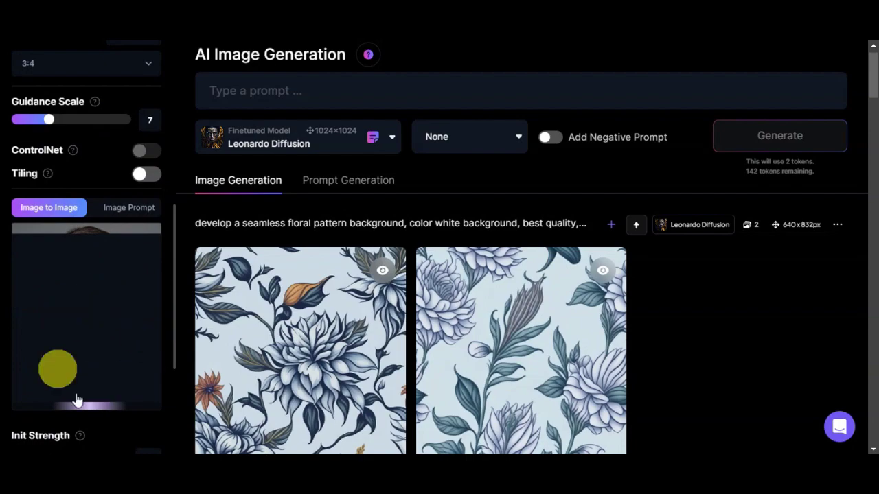
Generate images in Leonardo Style from the prompt "portrait of a girl into an ethereal, fairy-like creature, surrounded by magical sparkles and soft, dreamy lighting".
{"action": "scroll", "coordinate": [165, 292], "scroll_direction": "down", "scroll_amount": 1}
{"action": "scroll", "coordinate": [165, 292], "scroll_direction": "down", "scroll_amount": 1}
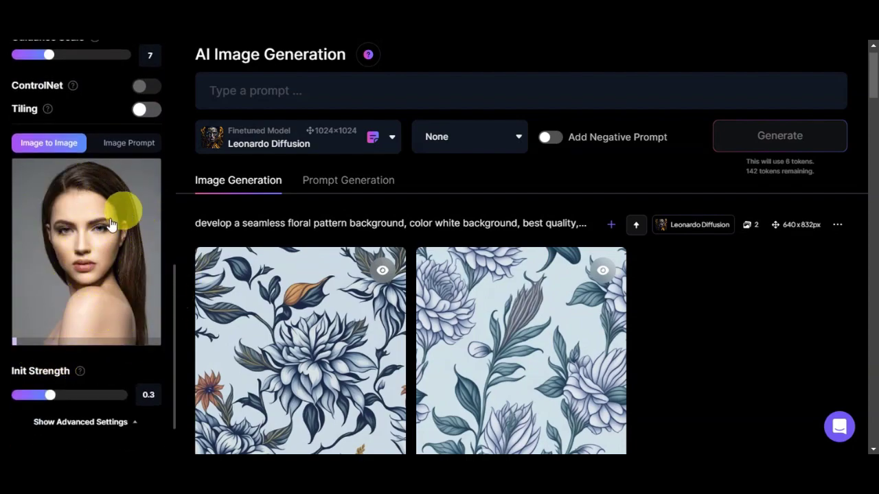
{"action": "mouse_move", "coordinate": [83, 376]}
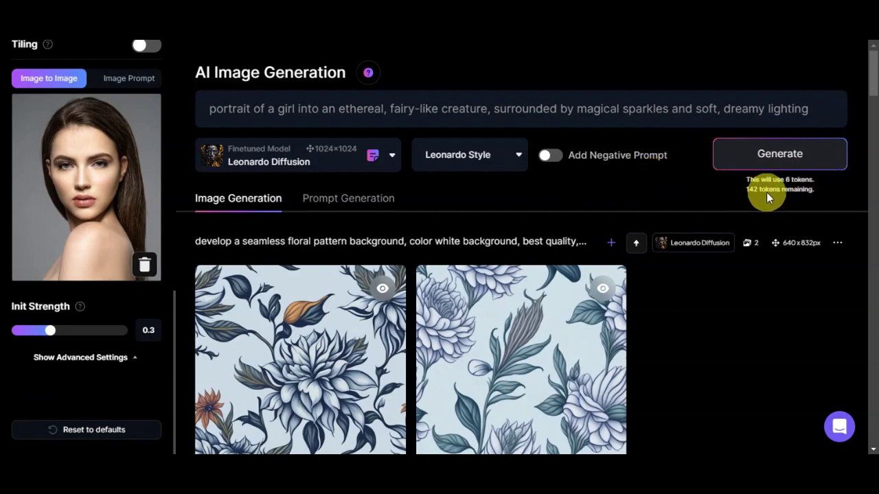
{"action": "left_click", "coordinate": [772, 153]}
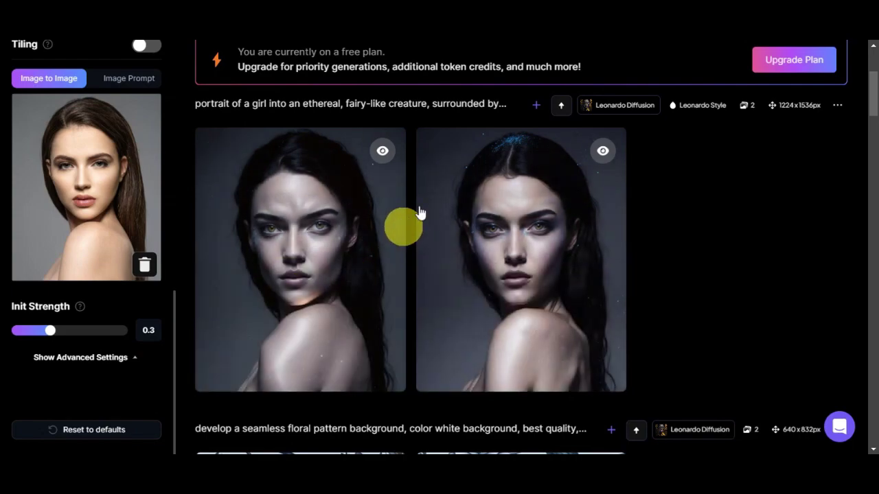
Enlarge the first generated fairy-like portrait, download it, and view the second one before closing the preview.
{"action": "scroll", "coordinate": [441, 330], "scroll_direction": "up", "scroll_amount": 3}
{"action": "scroll", "coordinate": [436, 323], "scroll_direction": "down", "scroll_amount": 3}
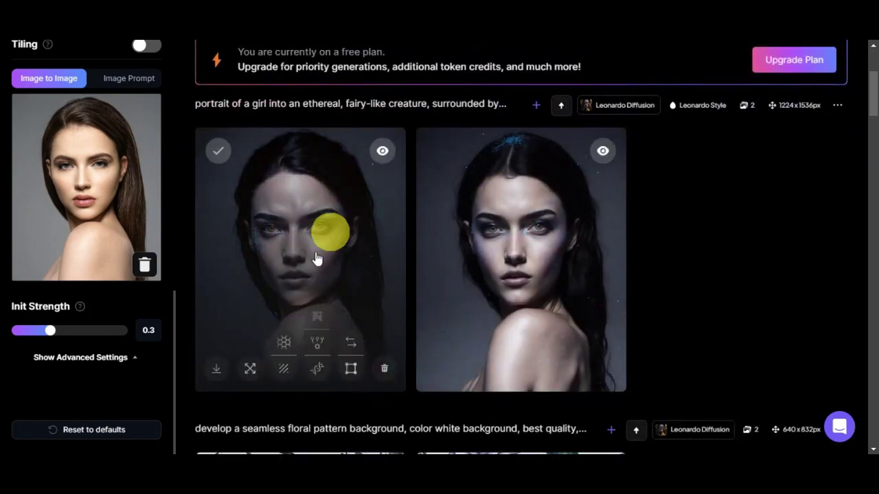
{"action": "left_click", "coordinate": [355, 244]}
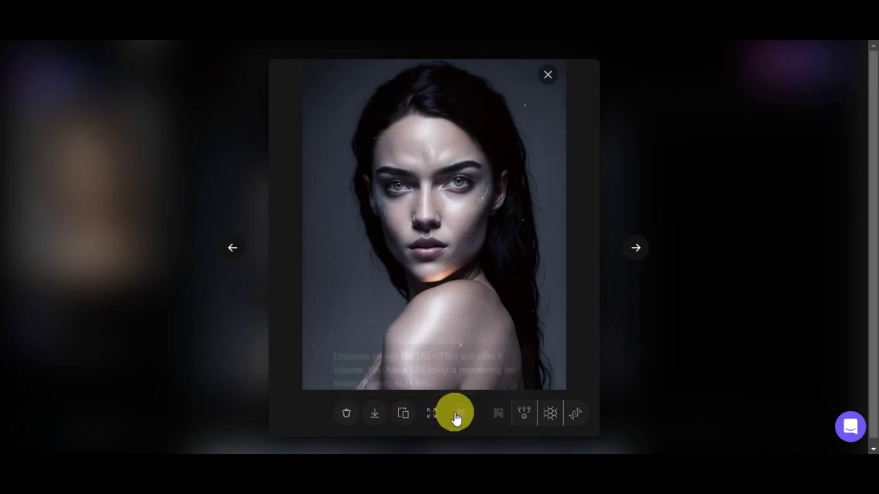
{"action": "left_click", "coordinate": [375, 414]}
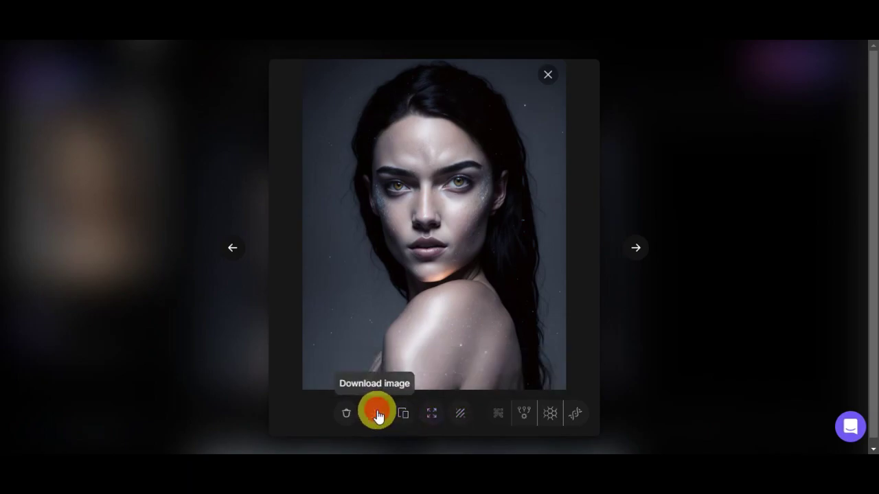
{"action": "left_click", "coordinate": [635, 248]}
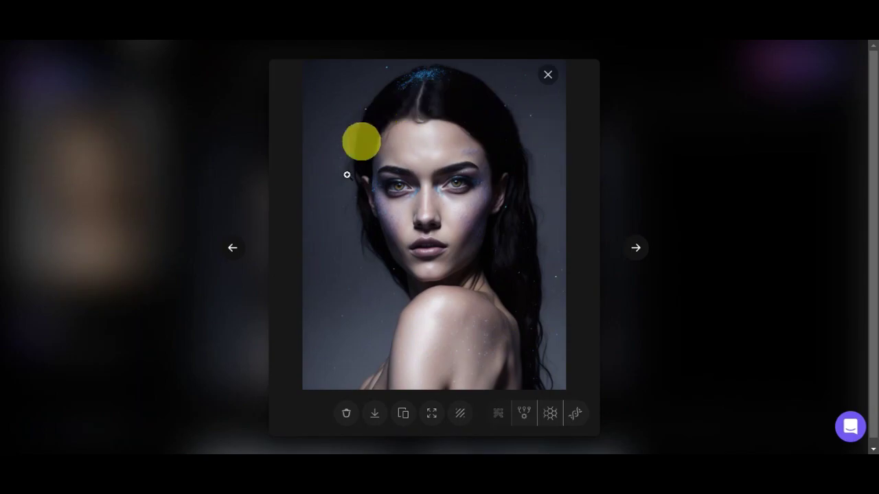
{"action": "left_click", "coordinate": [548, 80]}
Set Init Strength to 0.37 and generate "portrait of a super hero girl, placing her against a backdrop of swirling galaxies and celestial elements".
{"action": "scroll", "coordinate": [608, 291], "scroll_direction": "up", "scroll_amount": 3}
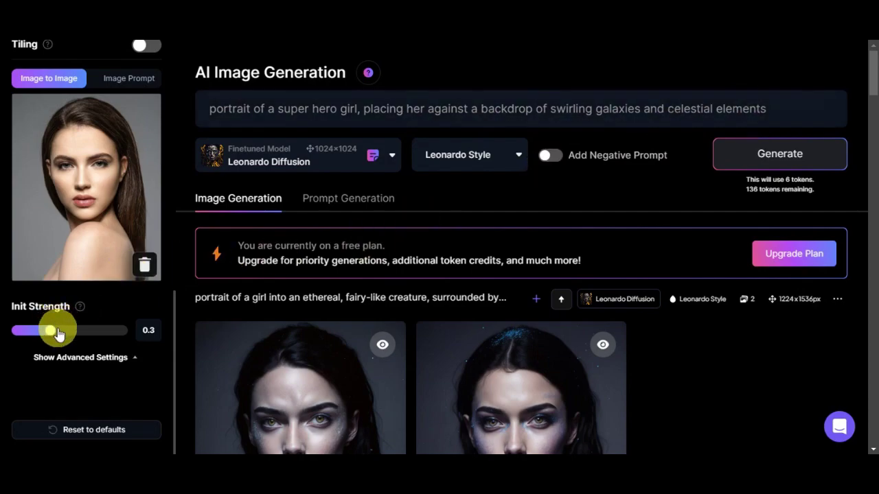
{"action": "left_click_drag", "start_coordinate": [55, 334], "coordinate": [57, 334]}
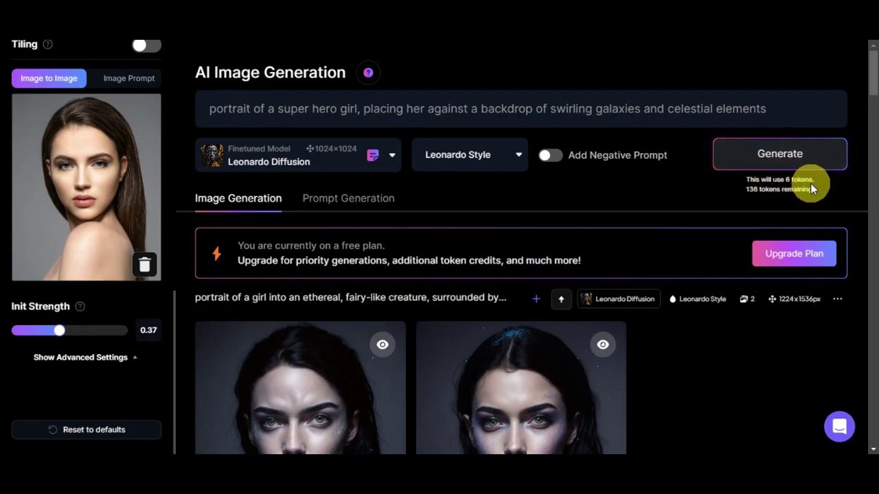
{"action": "left_click", "coordinate": [797, 154]}
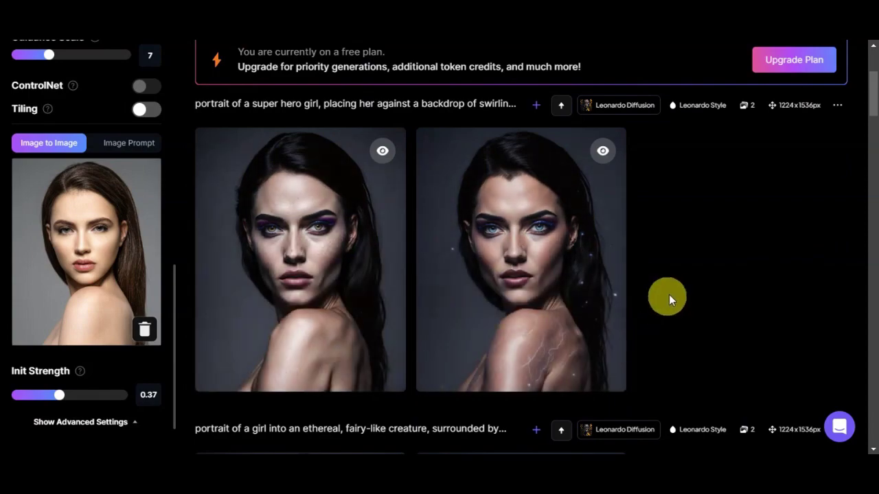
View both super hero portraits generated with Init Strength 0.37 at full size, and close the preview.
{"action": "left_click", "coordinate": [354, 237]}
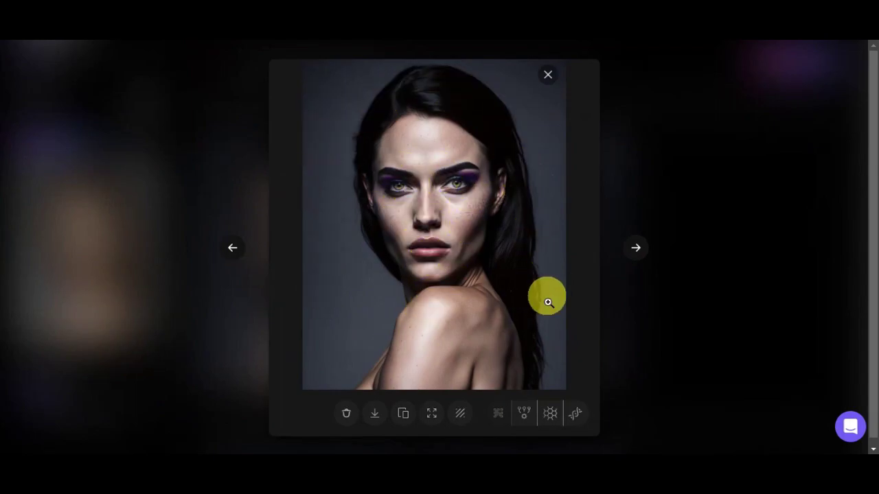
{"action": "left_click", "coordinate": [636, 250]}
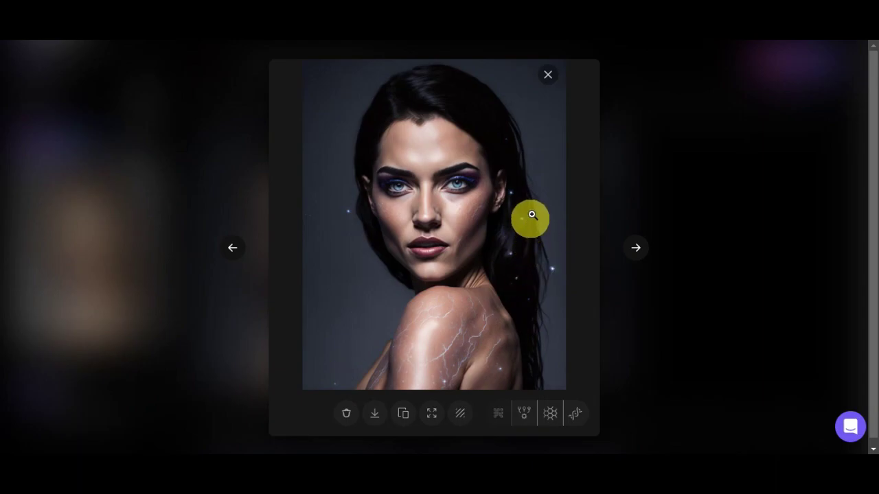
{"action": "left_click", "coordinate": [549, 75]}
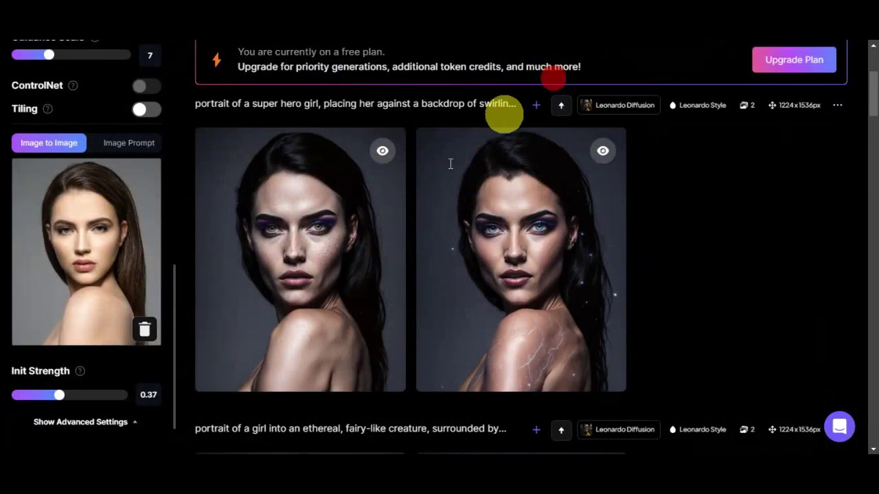
Lower Init Strength to 0.18 and generate the super hero portrait again with the same prompt.
{"action": "left_click_drag", "start_coordinate": [58, 396], "coordinate": [36, 398]}
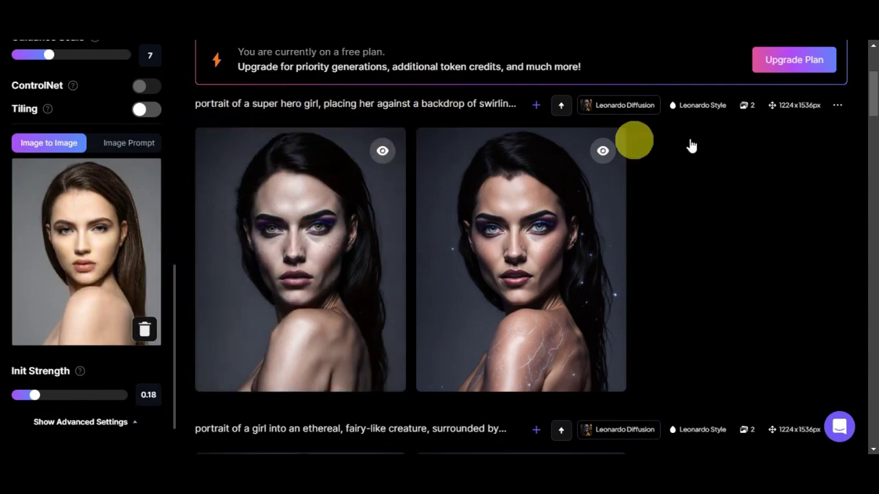
{"action": "scroll", "coordinate": [804, 169], "scroll_direction": "up", "scroll_amount": 2}
{"action": "left_click", "coordinate": [794, 90]}
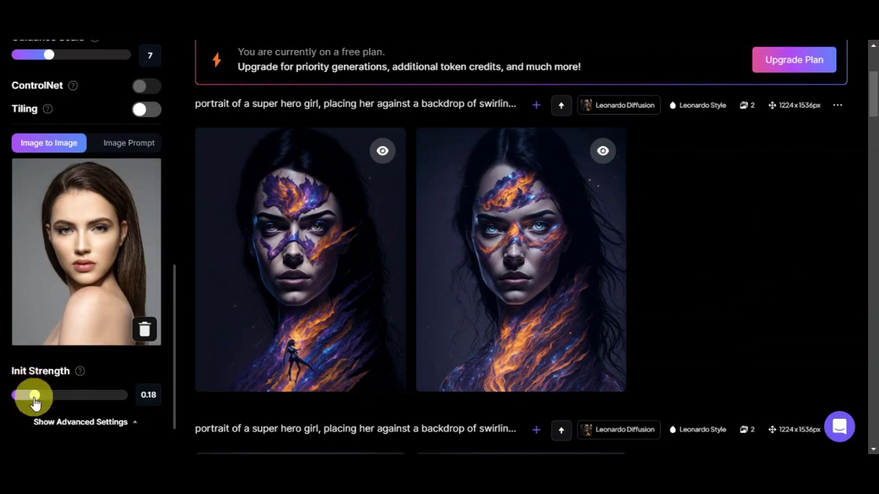
Examine both portraits generated with Init Strength 0.18 at full size and compare them with the uploaded photo.
{"action": "mouse_move", "coordinate": [82, 372]}
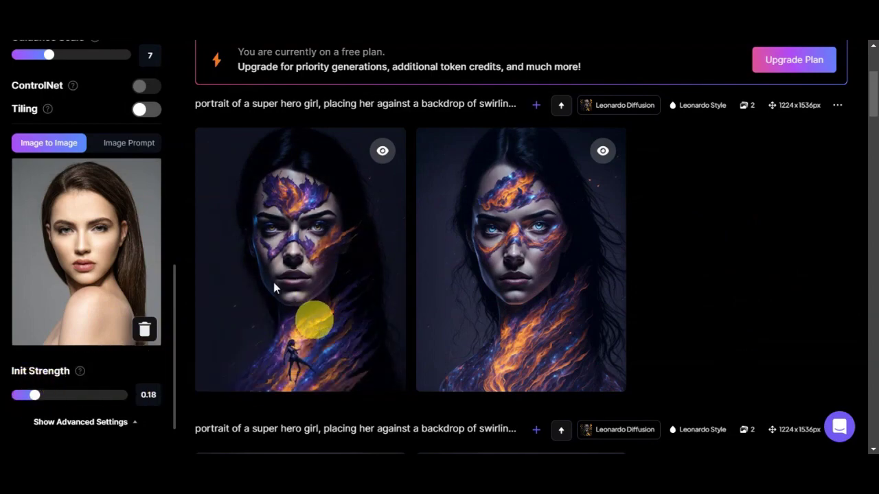
{"action": "mouse_move", "coordinate": [282, 251]}
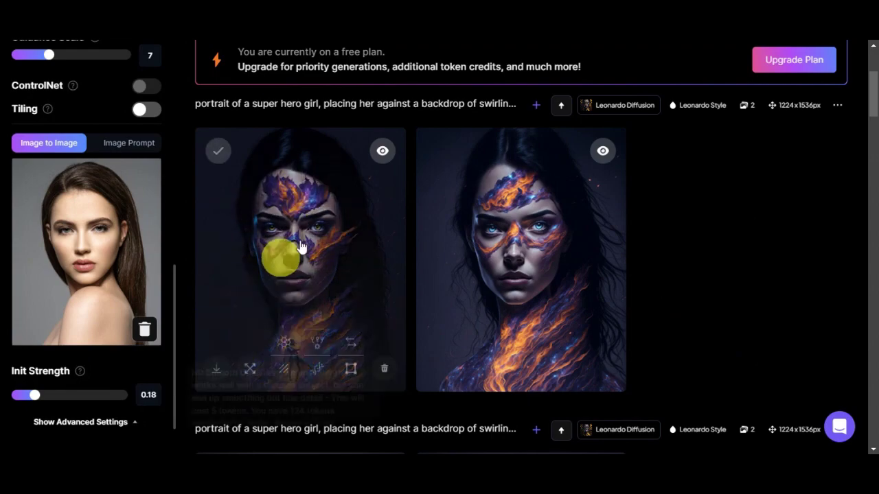
{"action": "left_click", "coordinate": [360, 287]}
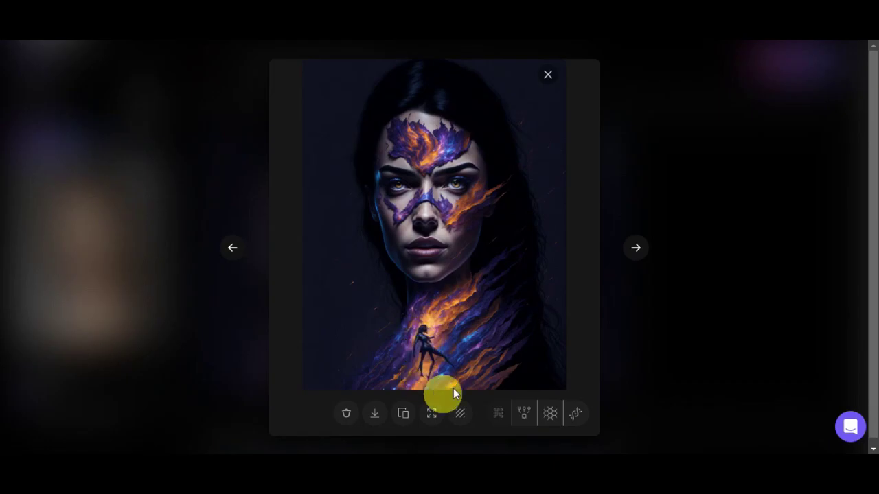
{"action": "left_click", "coordinate": [635, 248]}
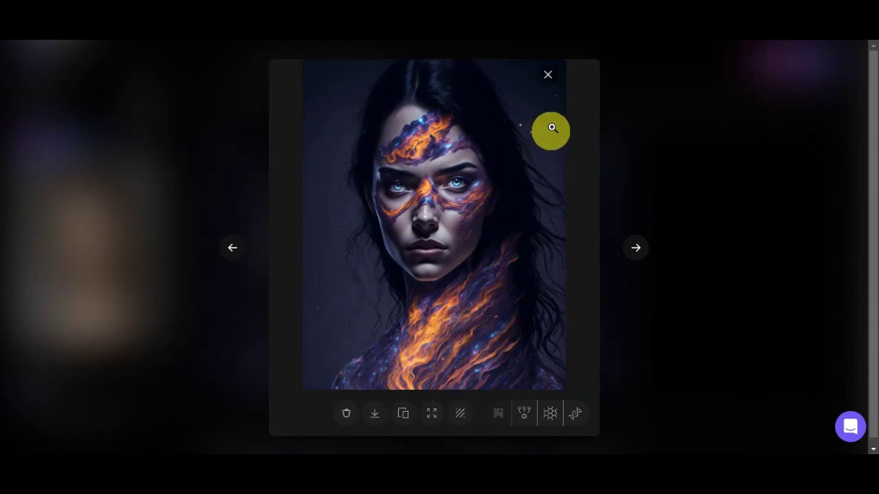
{"action": "left_click", "coordinate": [548, 74]}
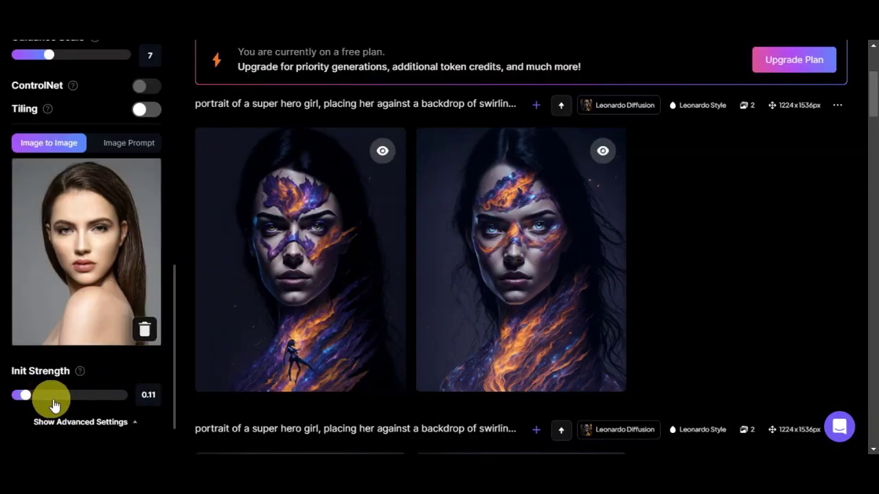
Lower Init Strength to 0.11 and generate the super hero portrait once more with the same prompt.
{"action": "scroll", "coordinate": [657, 304], "scroll_direction": "up", "scroll_amount": 3}
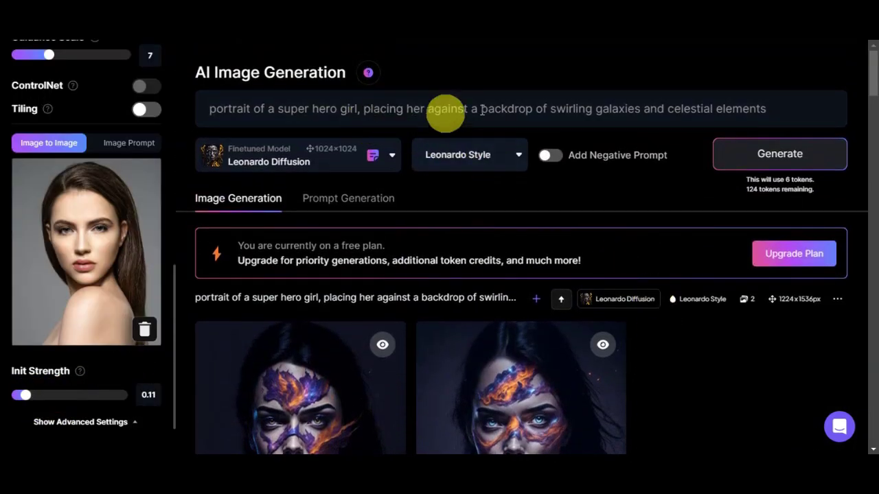
{"action": "left_click", "coordinate": [734, 154]}
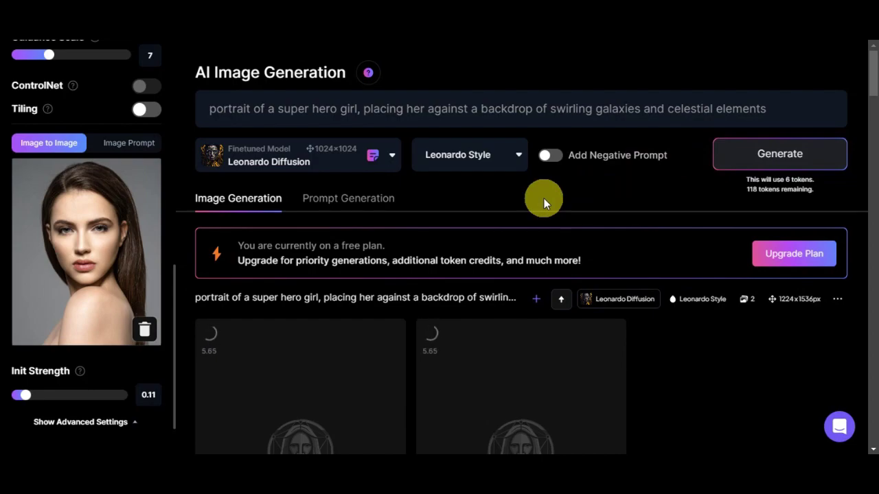
Examine both portraits generated with Init Strength 0.11, viewing each at full size.
{"action": "scroll", "coordinate": [550, 289], "scroll_direction": "down", "scroll_amount": 2}
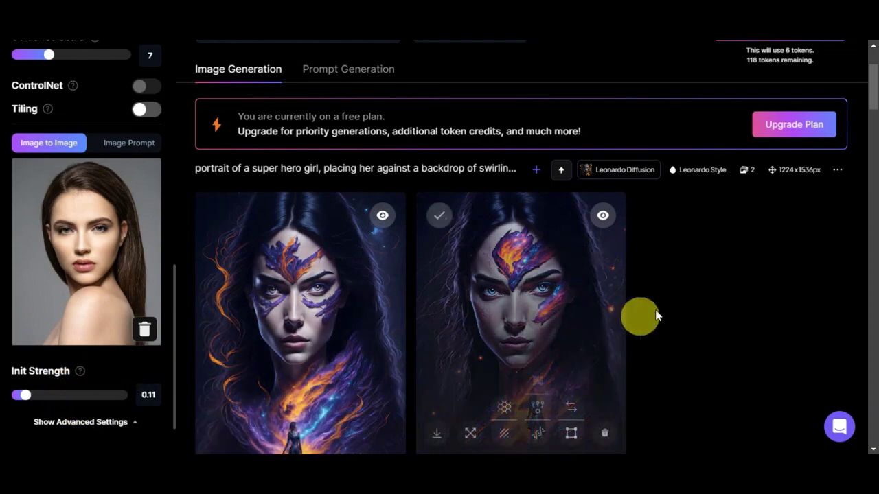
{"action": "scroll", "coordinate": [676, 296], "scroll_direction": "down", "scroll_amount": 2}
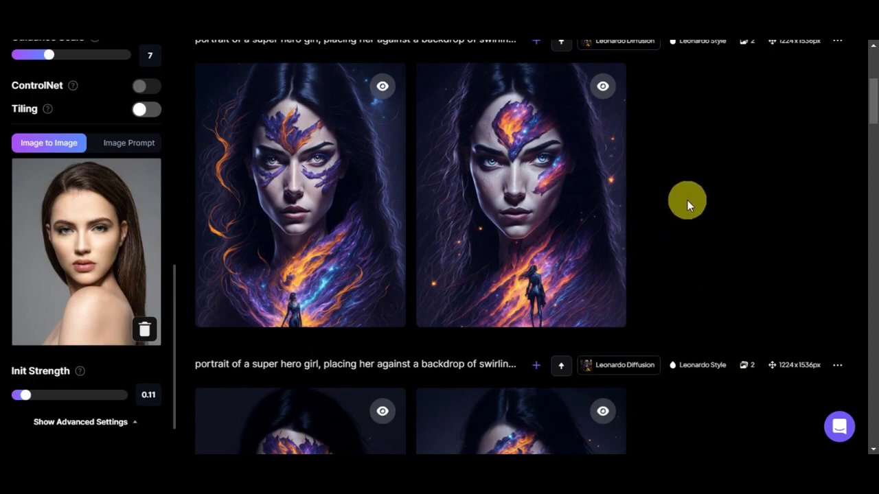
{"action": "left_click", "coordinate": [299, 193]}
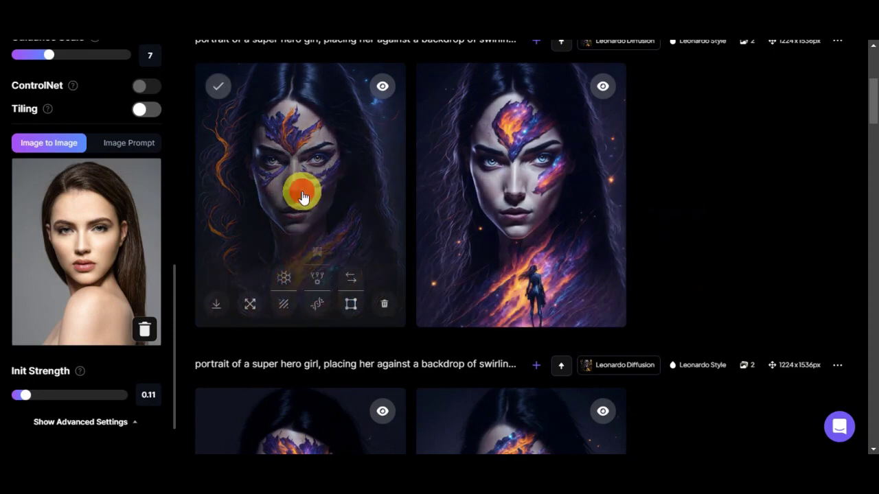
{"action": "left_click", "coordinate": [634, 250]}
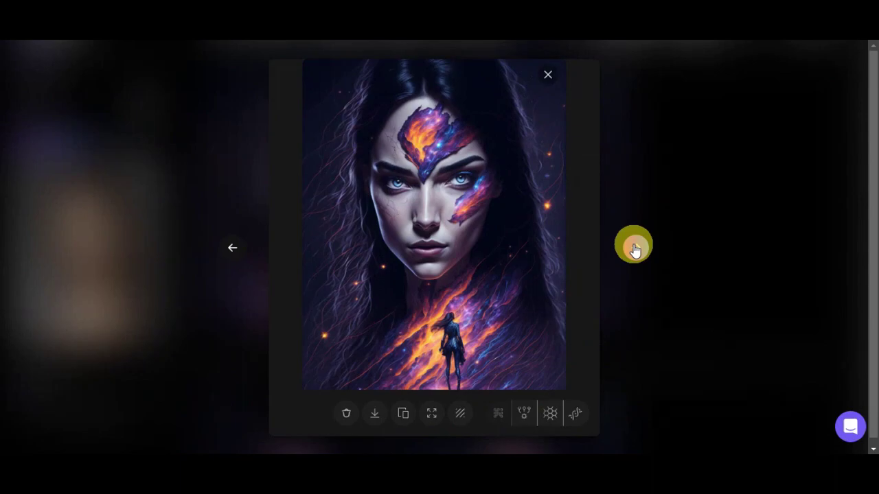
{"action": "left_click", "coordinate": [634, 250]}
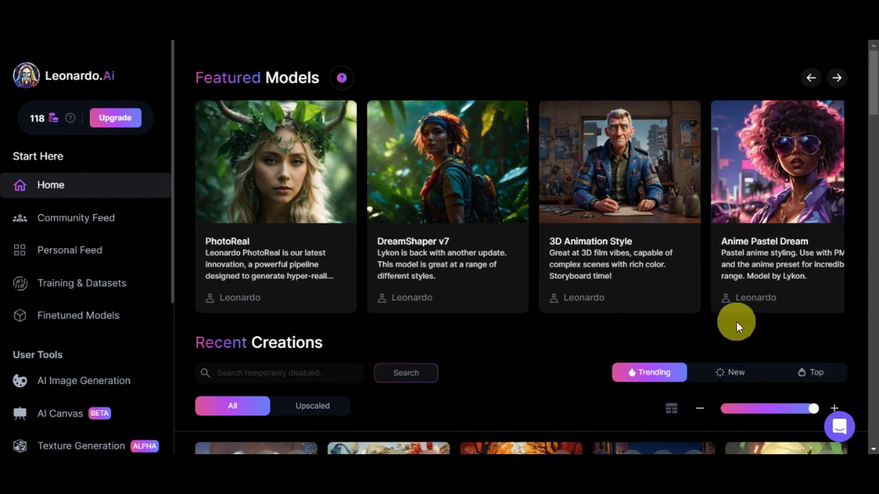
Browse the trending Recent Creations gallery on the Home page for examples of community artwork.
{"action": "scroll", "coordinate": [795, 321], "scroll_direction": "down", "scroll_amount": 3}
{"action": "scroll", "coordinate": [795, 322], "scroll_direction": "down", "scroll_amount": 1}
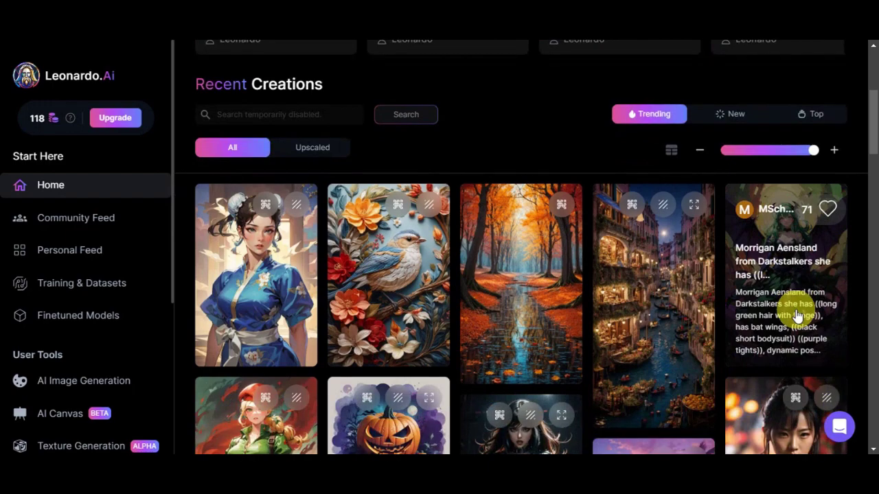
{"action": "scroll", "coordinate": [796, 316], "scroll_direction": "down", "scroll_amount": 1}
{"action": "scroll", "coordinate": [798, 303], "scroll_direction": "down", "scroll_amount": 2}
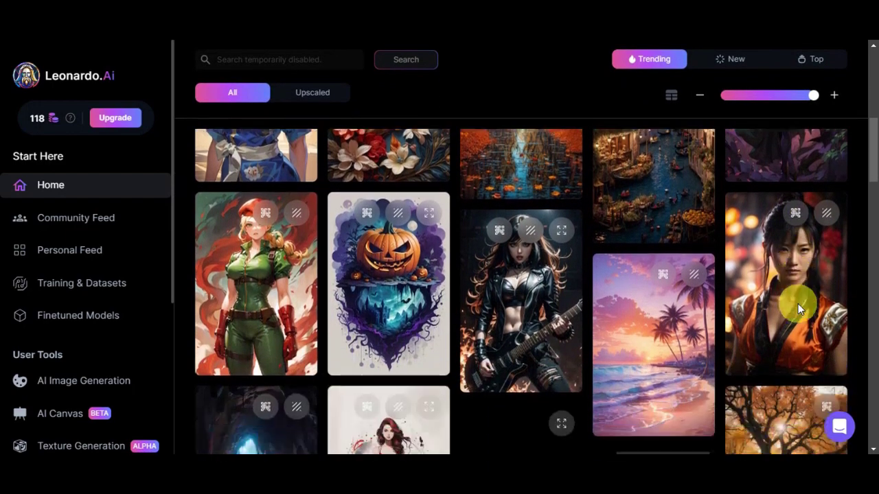
{"action": "scroll", "coordinate": [796, 292], "scroll_direction": "down", "scroll_amount": 1}
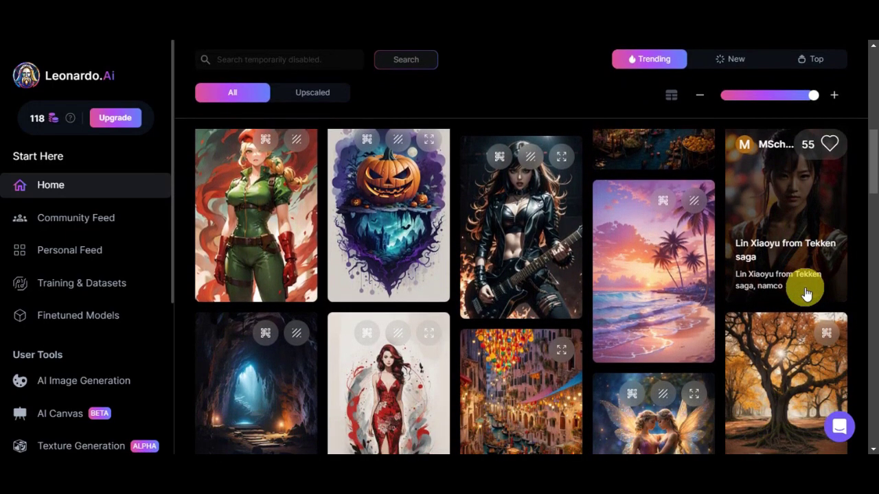
{"action": "scroll", "coordinate": [816, 285], "scroll_direction": "down", "scroll_amount": 1}
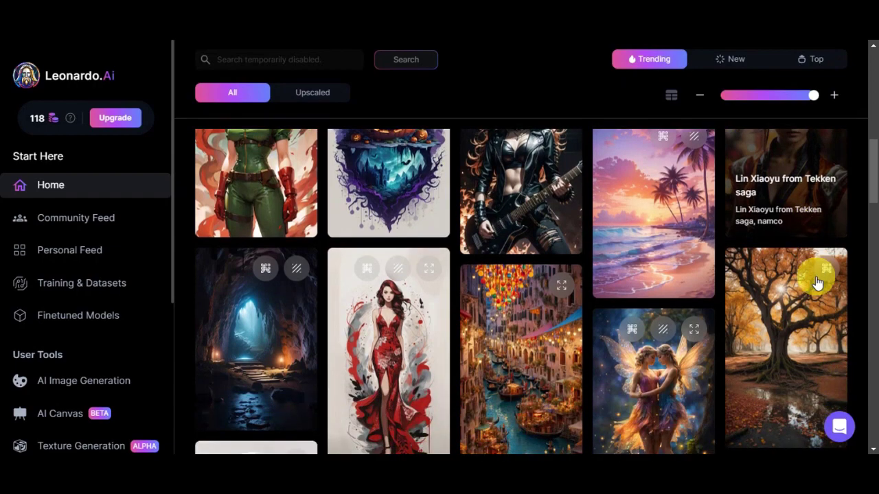
{"action": "scroll", "coordinate": [816, 284], "scroll_direction": "down", "scroll_amount": 1}
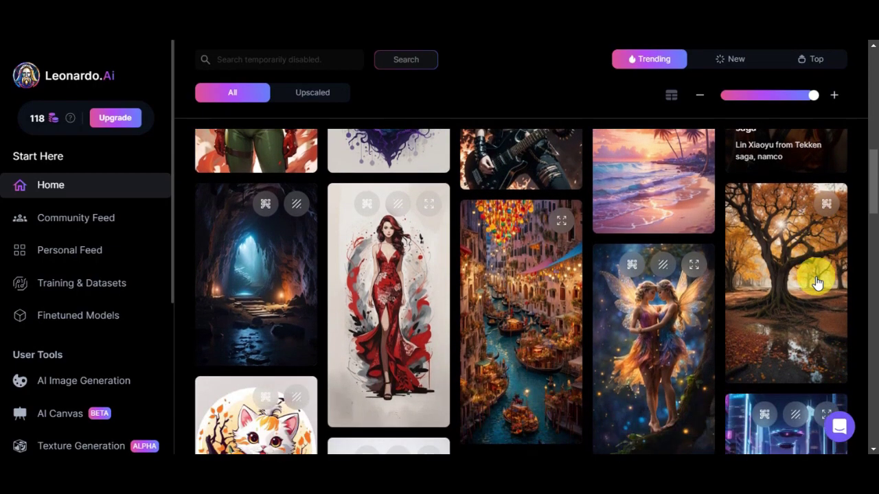
{"action": "scroll", "coordinate": [816, 283], "scroll_direction": "down", "scroll_amount": 3}
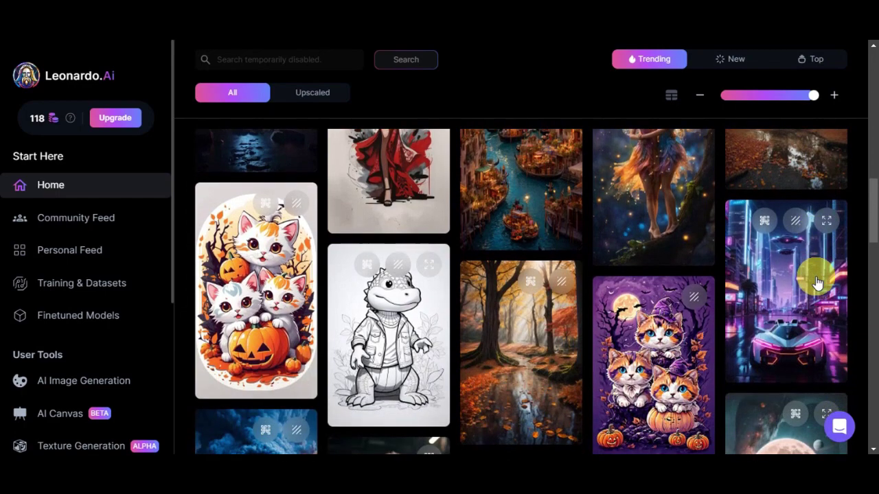
{"action": "scroll", "coordinate": [817, 284], "scroll_direction": "down", "scroll_amount": 2}
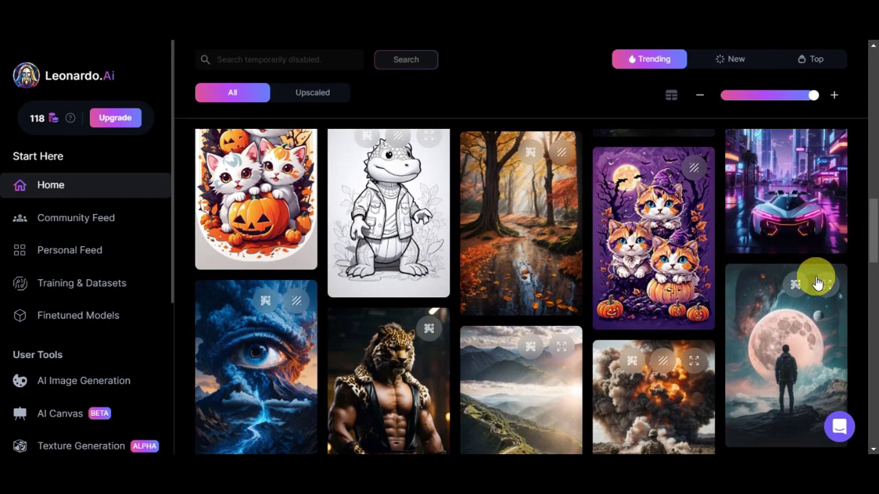
{"action": "scroll", "coordinate": [817, 283], "scroll_direction": "down", "scroll_amount": 1}
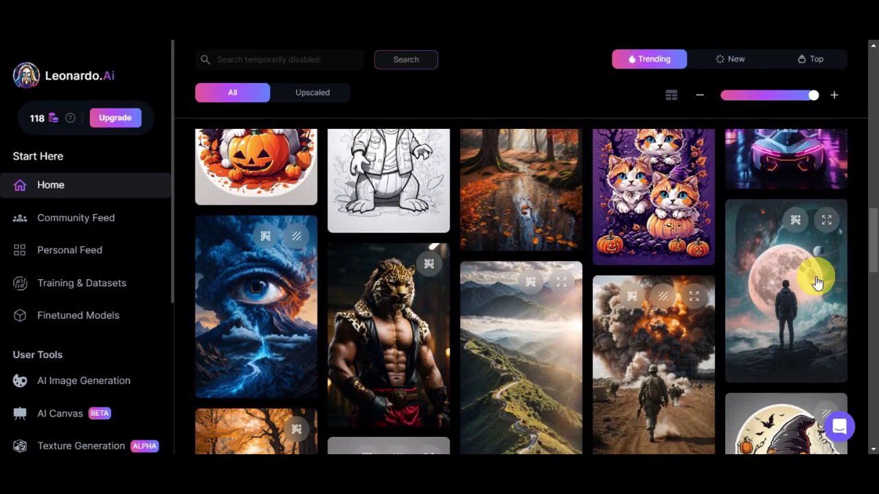
Continue through the trending community creations, checking the titles and prompts of individual artworks such as the garden image.
{"action": "scroll", "coordinate": [817, 284], "scroll_direction": "down", "scroll_amount": 1}
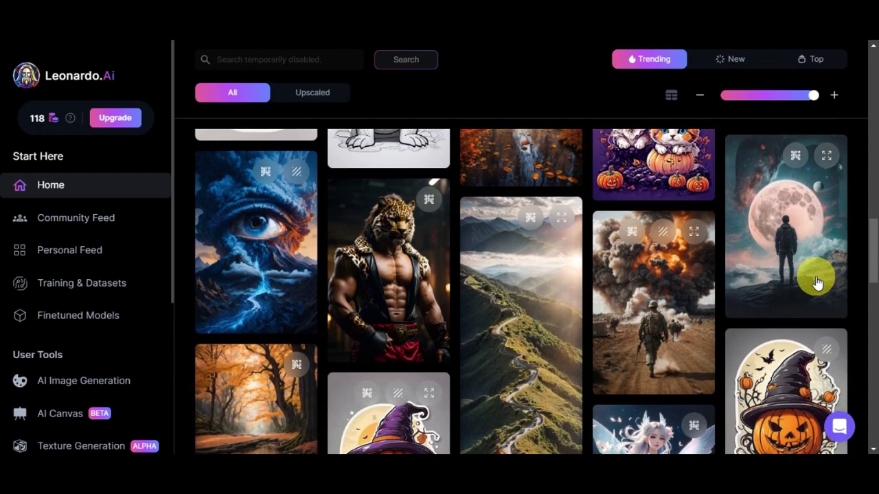
{"action": "scroll", "coordinate": [817, 284], "scroll_direction": "down", "scroll_amount": 1}
{"action": "scroll", "coordinate": [817, 283], "scroll_direction": "down", "scroll_amount": 1}
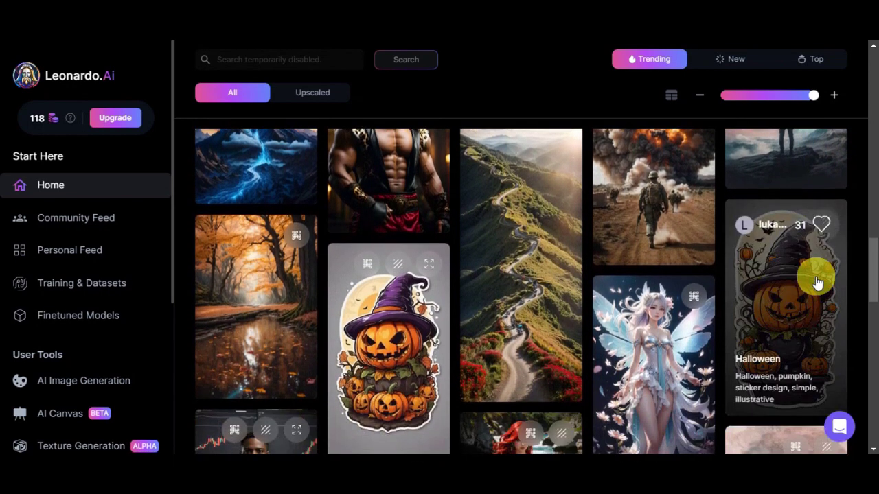
{"action": "scroll", "coordinate": [817, 284], "scroll_direction": "down", "scroll_amount": 1}
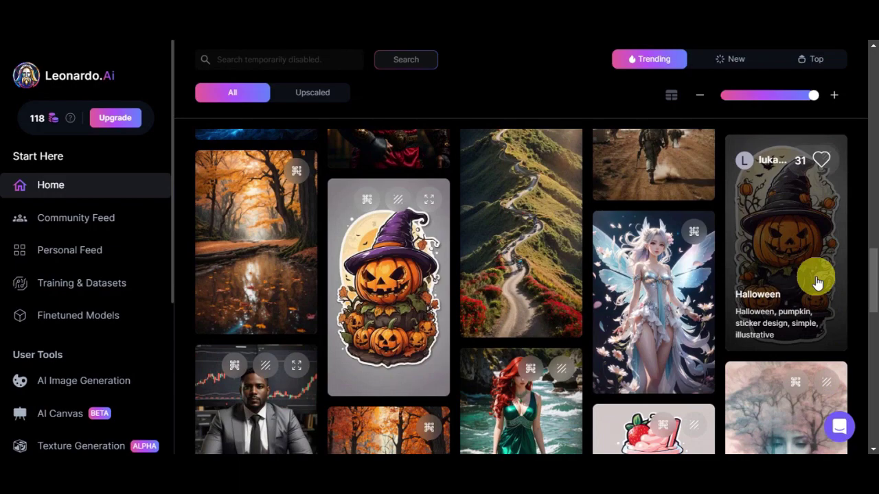
{"action": "scroll", "coordinate": [817, 283], "scroll_direction": "down", "scroll_amount": 2}
{"action": "scroll", "coordinate": [817, 283], "scroll_direction": "down", "scroll_amount": 2}
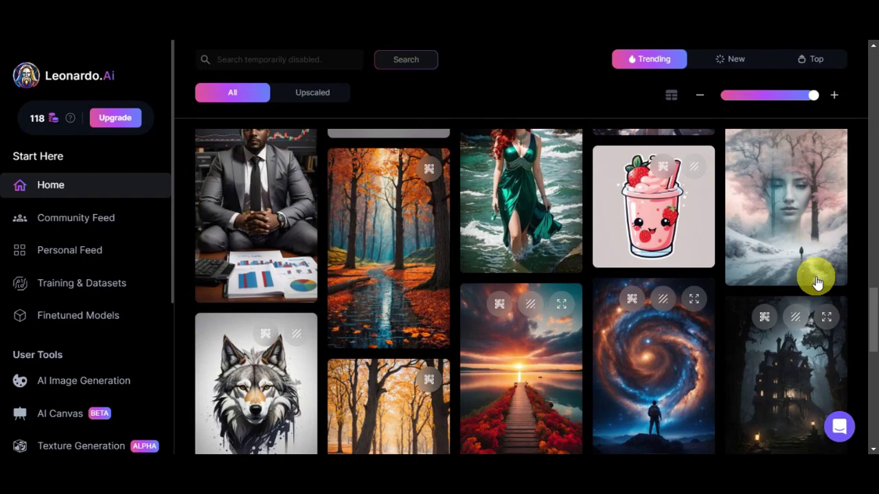
{"action": "scroll", "coordinate": [817, 283], "scroll_direction": "down", "scroll_amount": 2}
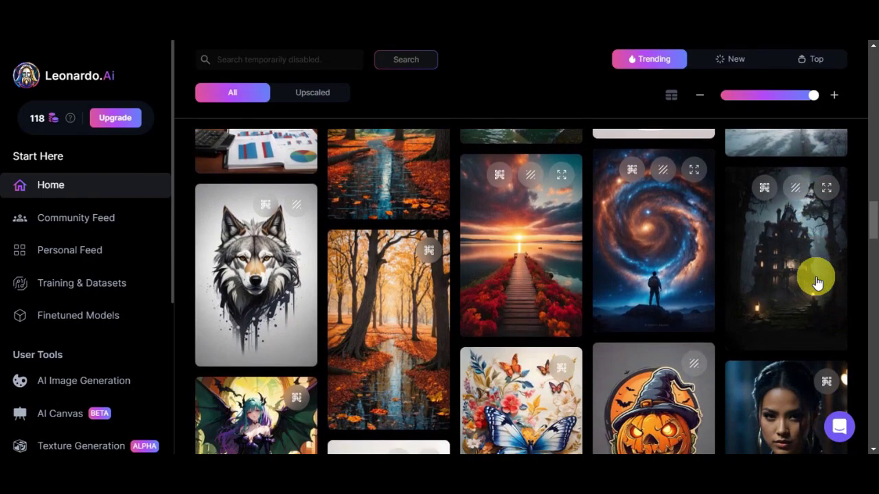
{"action": "scroll", "coordinate": [817, 284], "scroll_direction": "down", "scroll_amount": 2}
{"action": "scroll", "coordinate": [817, 283], "scroll_direction": "down", "scroll_amount": 1}
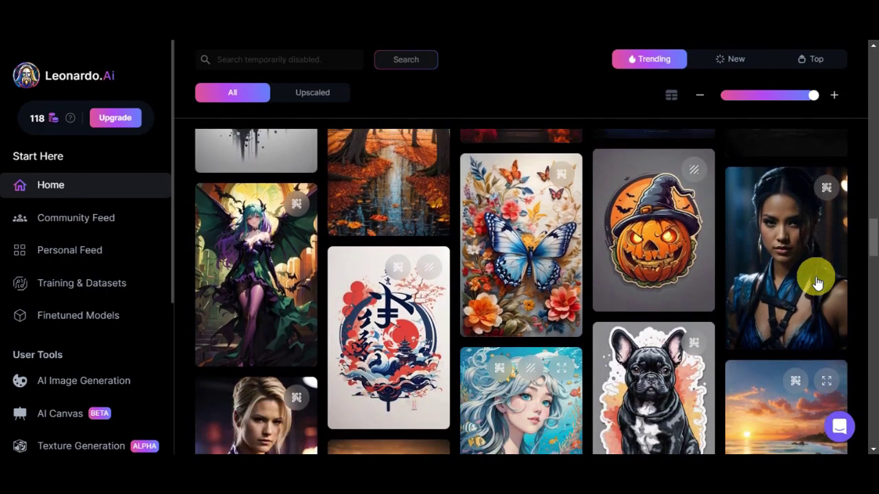
{"action": "scroll", "coordinate": [817, 283], "scroll_direction": "down", "scroll_amount": 2}
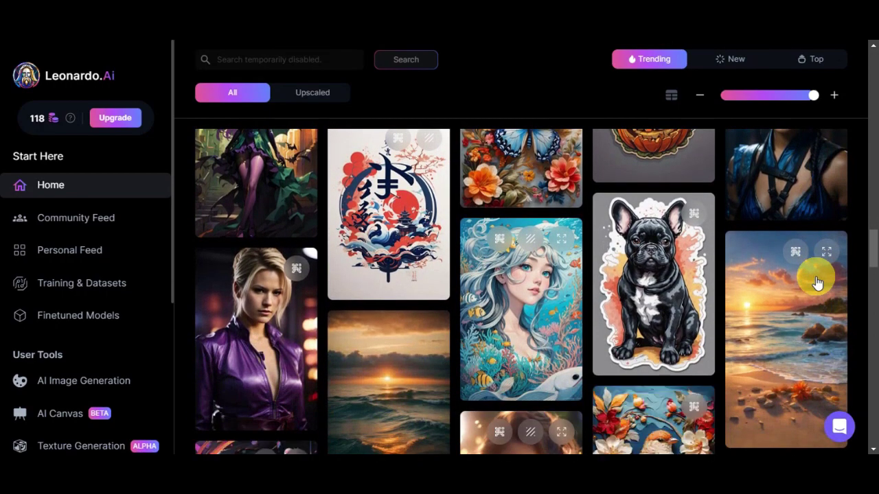
{"action": "scroll", "coordinate": [817, 283], "scroll_direction": "down", "scroll_amount": 1}
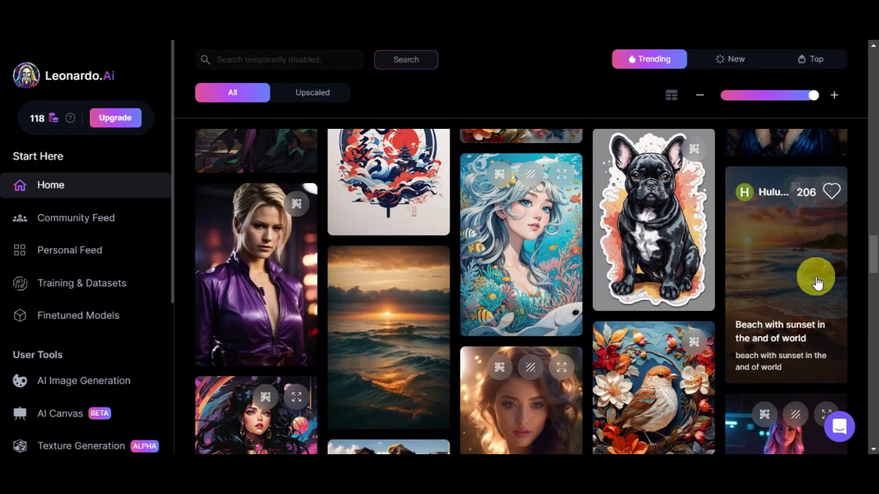
{"action": "scroll", "coordinate": [817, 283], "scroll_direction": "down", "scroll_amount": 2}
{"action": "scroll", "coordinate": [817, 283], "scroll_direction": "down", "scroll_amount": 1}
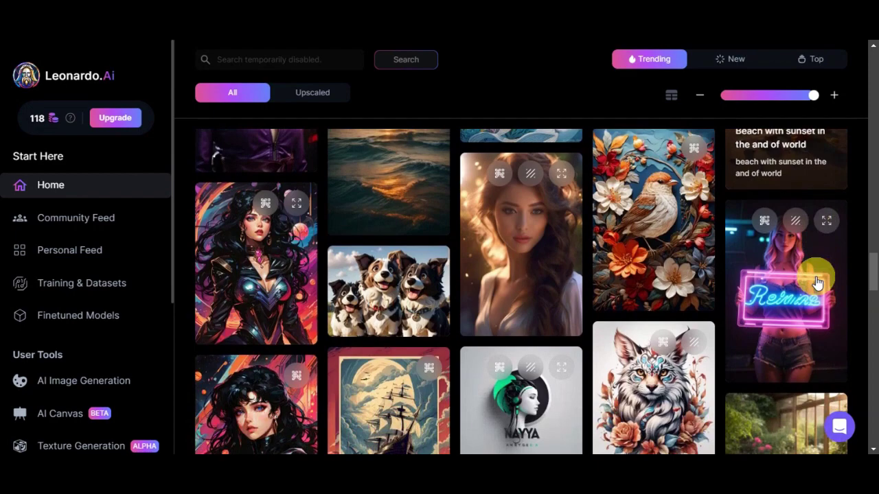
{"action": "scroll", "coordinate": [817, 283], "scroll_direction": "down", "scroll_amount": 1}
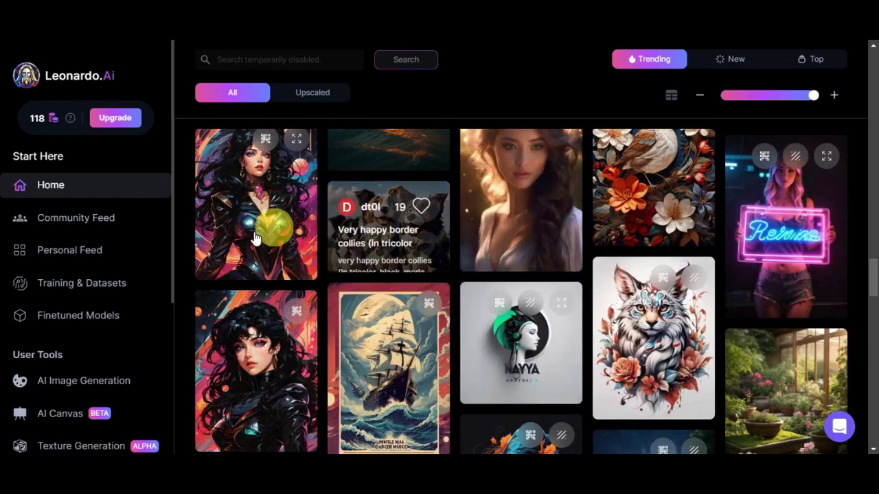
{"action": "mouse_move", "coordinate": [830, 366]}
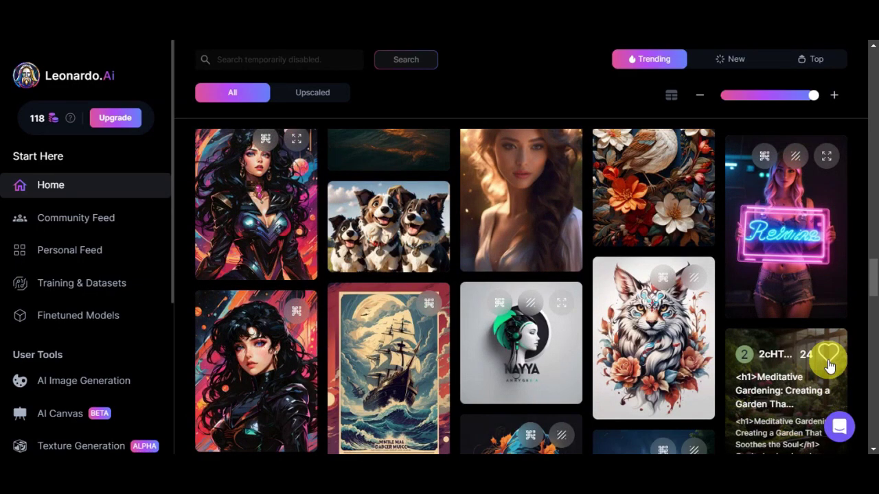
Open the AI Canvas editor from the user tools.
{"action": "scroll", "coordinate": [143, 227], "scroll_direction": "down", "scroll_amount": 1}
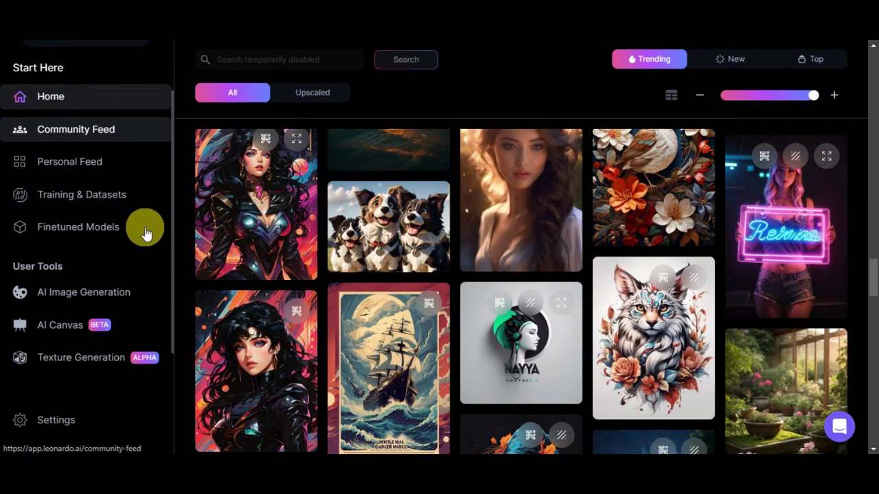
{"action": "scroll", "coordinate": [144, 230], "scroll_direction": "down", "scroll_amount": 1}
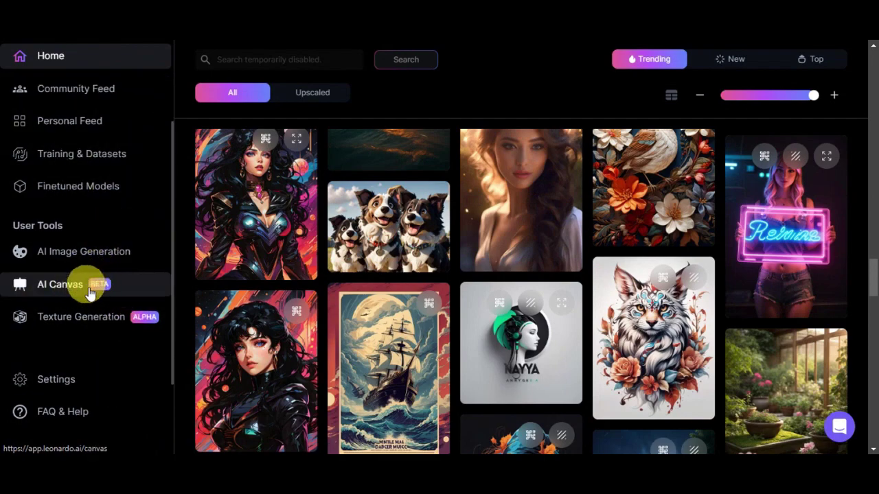
{"action": "left_click", "coordinate": [115, 290]}
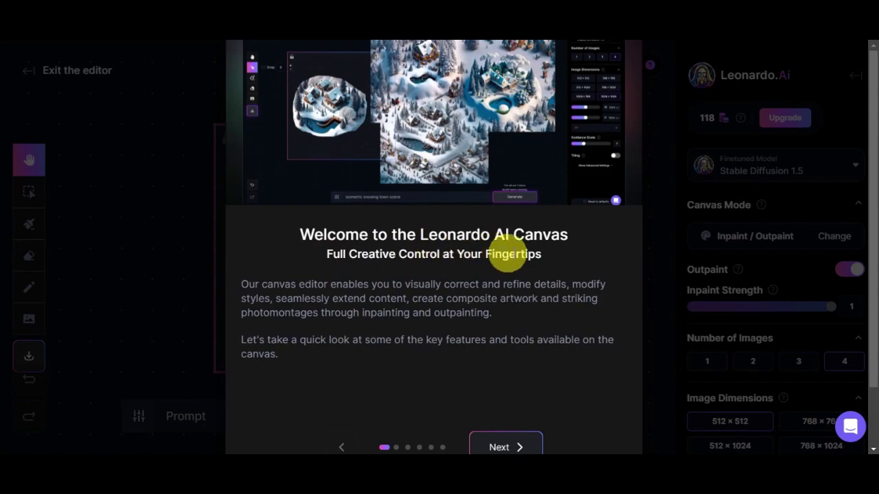
Read the canvas introduction's welcome page and its Uploading an Image page.
{"action": "scroll", "coordinate": [540, 255], "scroll_direction": "down", "scroll_amount": 2}
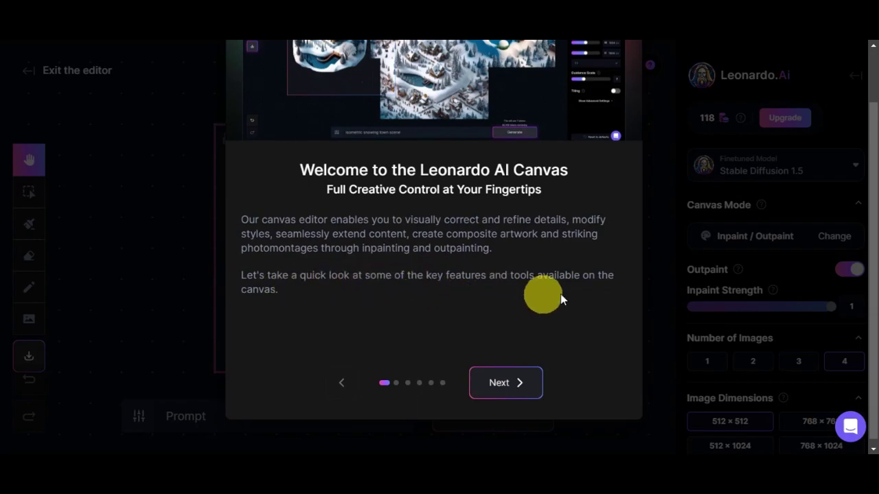
{"action": "scroll", "coordinate": [543, 307], "scroll_direction": "up", "scroll_amount": 2}
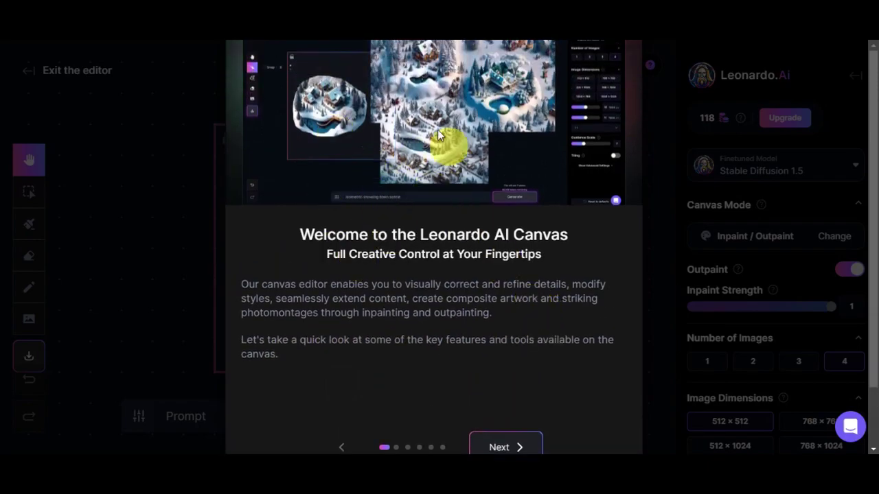
{"action": "scroll", "coordinate": [485, 289], "scroll_direction": "down", "scroll_amount": 2}
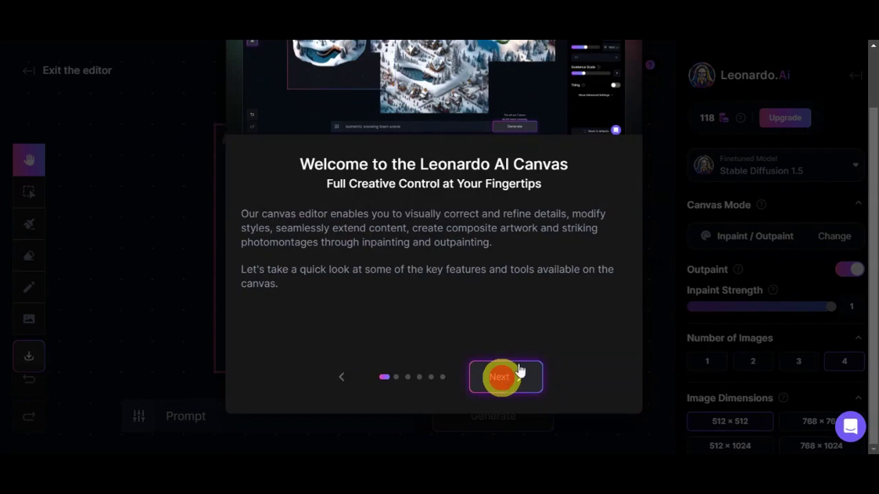
{"action": "left_click", "coordinate": [501, 379]}
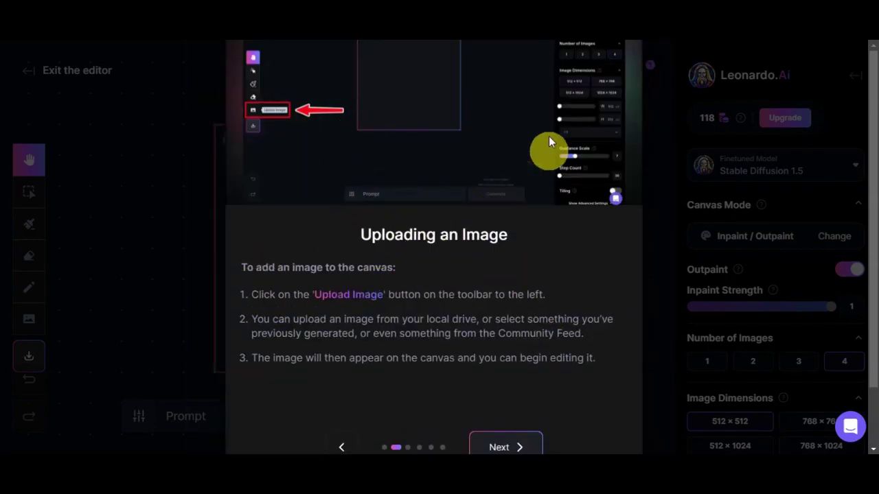
{"action": "scroll", "coordinate": [467, 309], "scroll_direction": "down", "scroll_amount": 2}
Read the introduction pages on selecting and moving elements and on drawing a mask or erasing an image.
{"action": "left_click", "coordinate": [496, 386]}
{"action": "scroll", "coordinate": [472, 283], "scroll_direction": "up", "scroll_amount": 2}
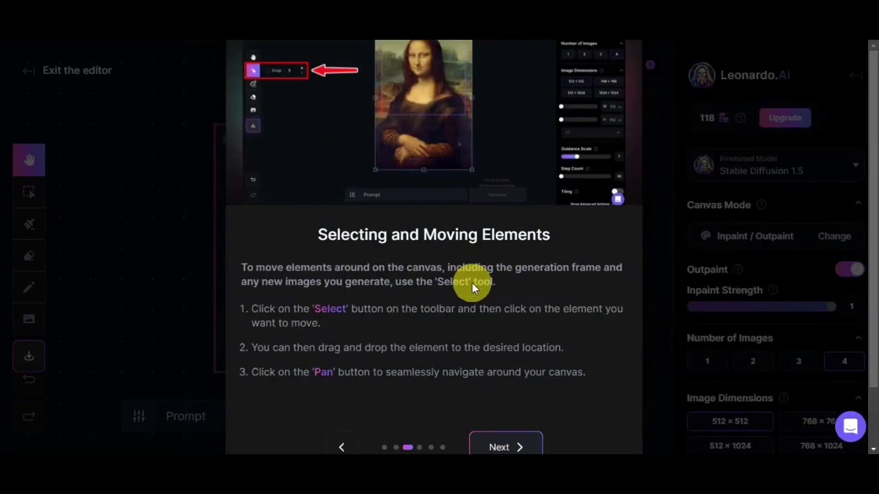
{"action": "scroll", "coordinate": [420, 297], "scroll_direction": "down", "scroll_amount": 2}
{"action": "left_click", "coordinate": [506, 374]}
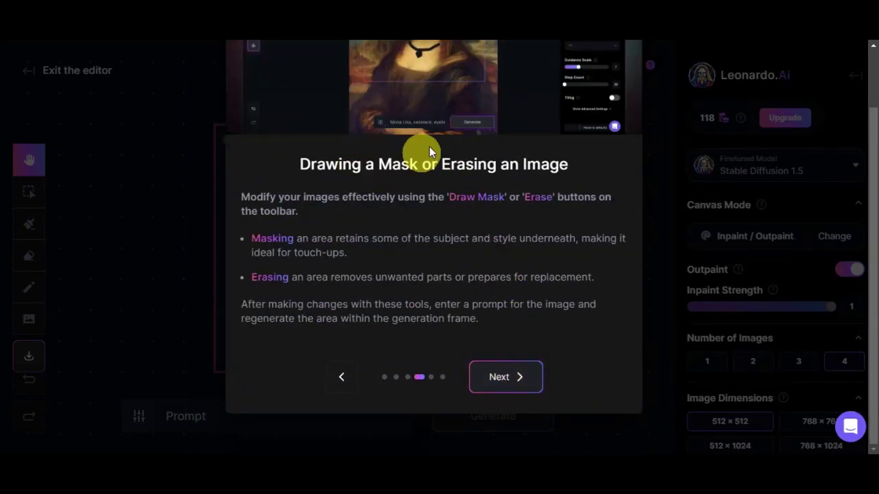
{"action": "scroll", "coordinate": [378, 163], "scroll_direction": "up", "scroll_amount": 2}
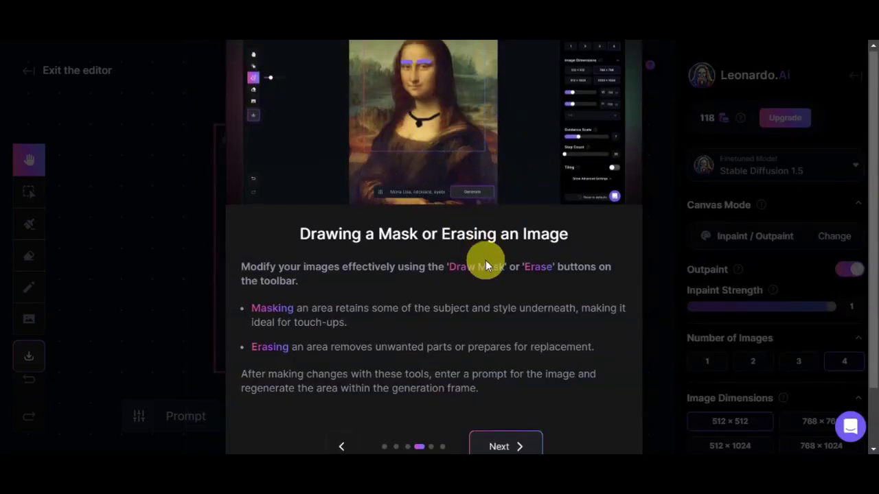
{"action": "scroll", "coordinate": [486, 288], "scroll_direction": "down", "scroll_amount": 2}
Read the Prompting and Generating and Controlling Parameters pages, and finish the canvas introduction.
{"action": "left_click", "coordinate": [511, 377]}
{"action": "scroll", "coordinate": [440, 206], "scroll_direction": "up", "scroll_amount": 2}
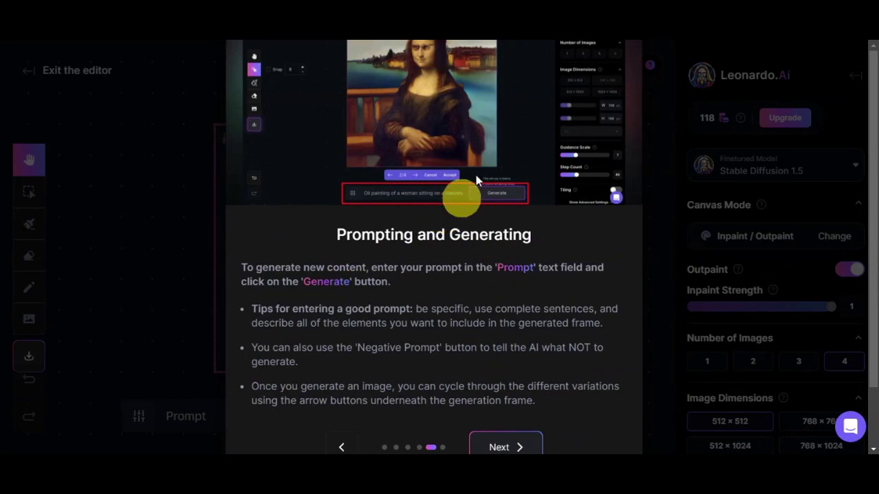
{"action": "scroll", "coordinate": [467, 234], "scroll_direction": "down", "scroll_amount": 2}
{"action": "left_click", "coordinate": [505, 377]}
{"action": "scroll", "coordinate": [435, 267], "scroll_direction": "up", "scroll_amount": 2}
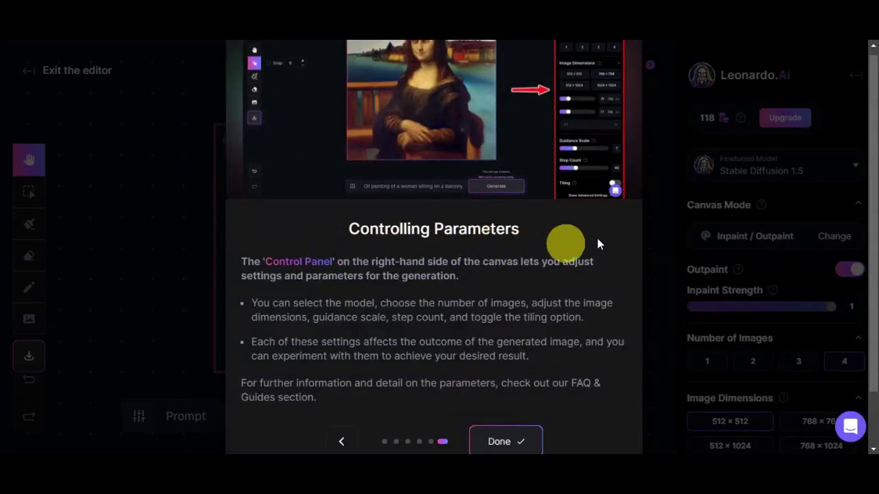
{"action": "left_click", "coordinate": [503, 442]}
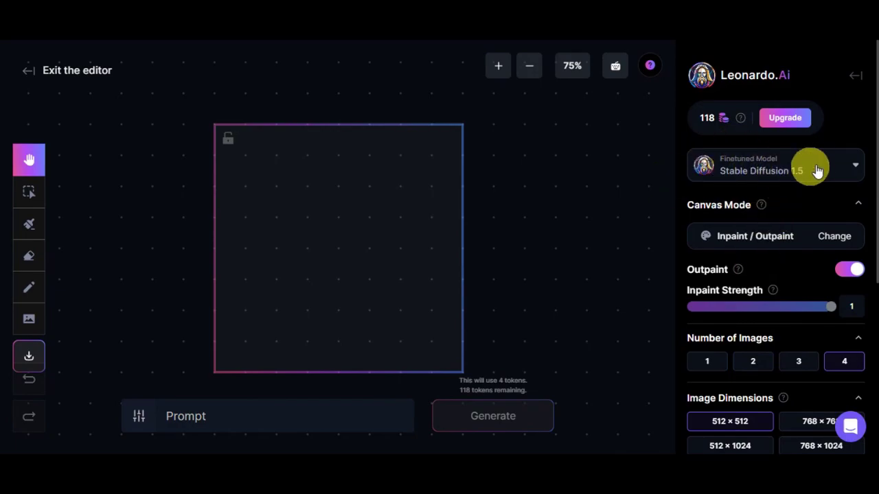
Review the available finetuned models and the canvas modes, choosing Inpaint / Outpaint as the mode.
{"action": "left_click", "coordinate": [855, 166]}
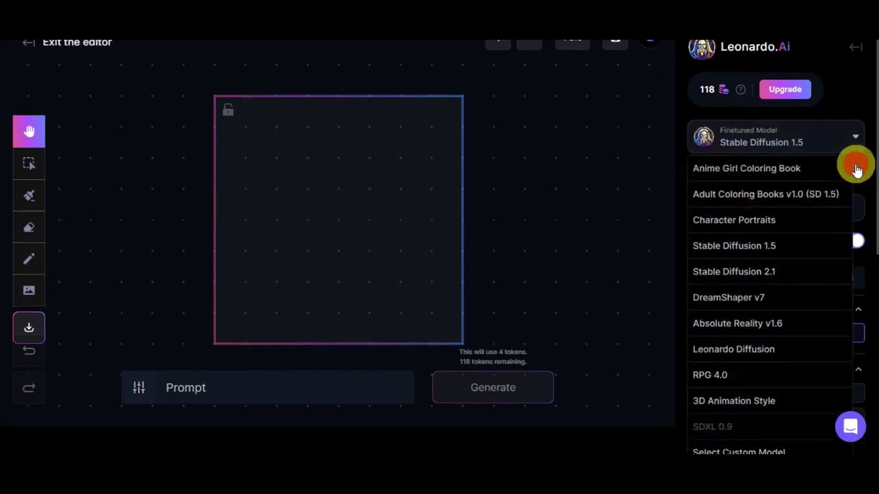
{"action": "left_click", "coordinate": [853, 163]}
{"action": "scroll", "coordinate": [794, 103], "scroll_direction": "down", "scroll_amount": 3}
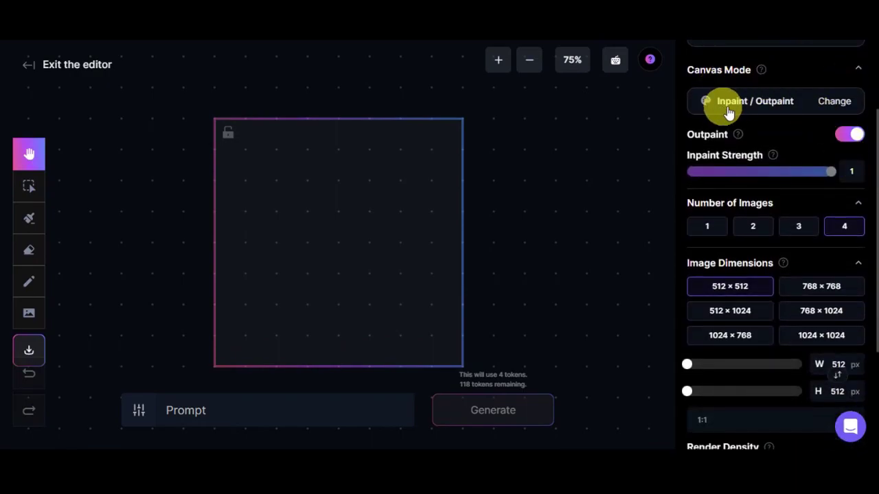
{"action": "left_click", "coordinate": [832, 105]}
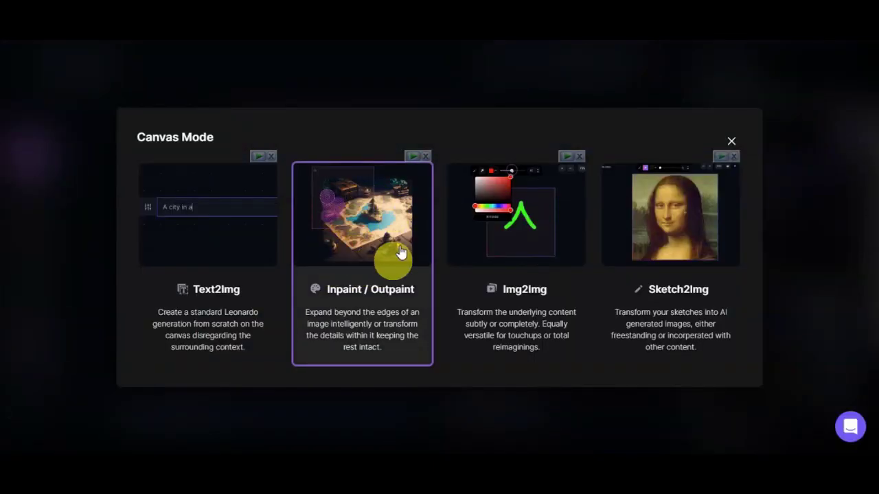
{"action": "left_click", "coordinate": [382, 268]}
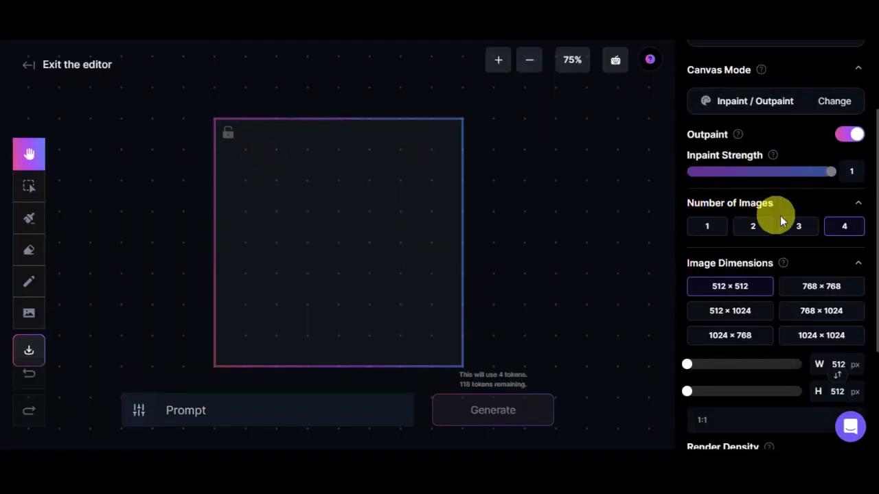
Review the canvas settings for number of images, image dimensions, Render Density and Guidance Scale, including their help explanations.
{"action": "scroll", "coordinate": [843, 232], "scroll_direction": "down", "scroll_amount": 1}
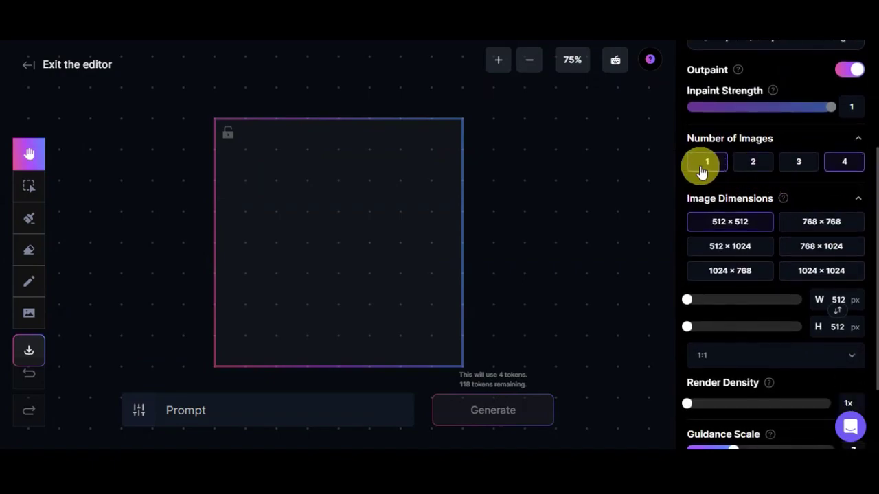
{"action": "mouse_move", "coordinate": [784, 198]}
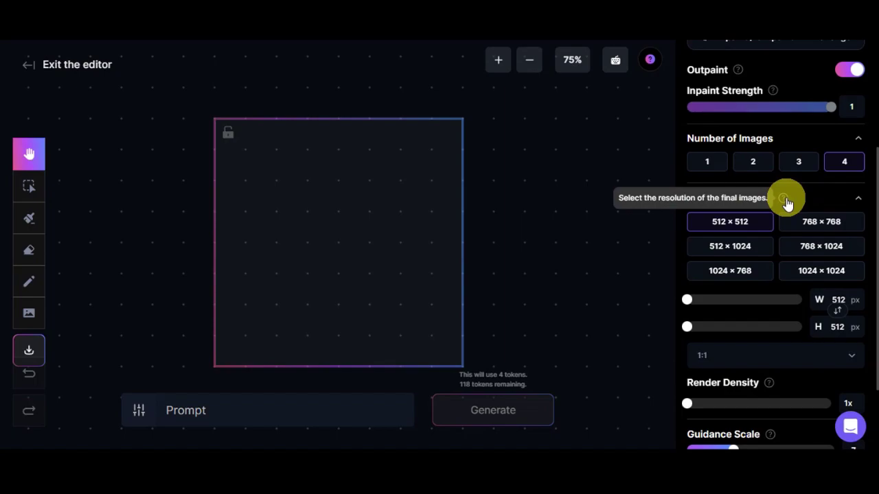
{"action": "scroll", "coordinate": [789, 201], "scroll_direction": "down", "scroll_amount": 1}
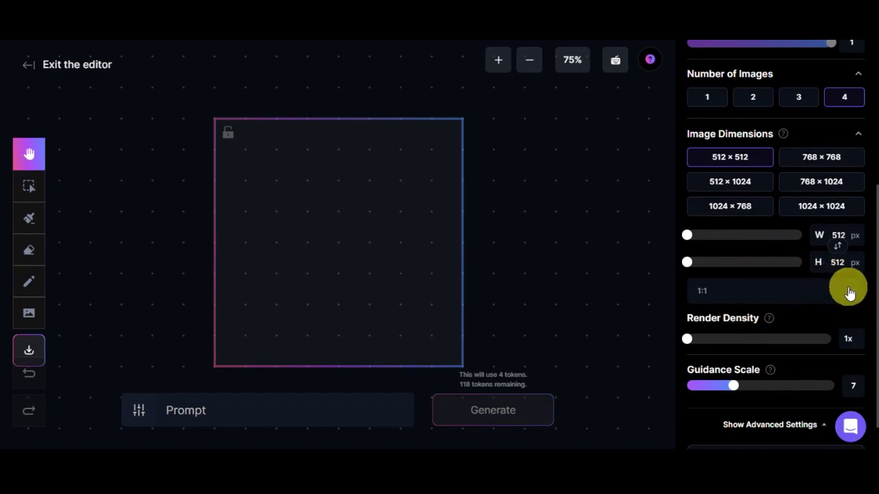
{"action": "scroll", "coordinate": [850, 294], "scroll_direction": "down", "scroll_amount": 1}
{"action": "mouse_move", "coordinate": [770, 283]}
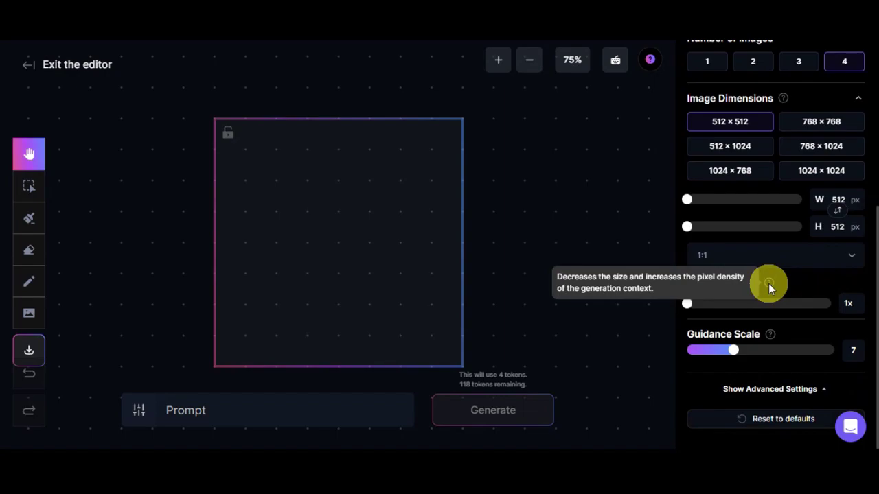
{"action": "mouse_move", "coordinate": [771, 336]}
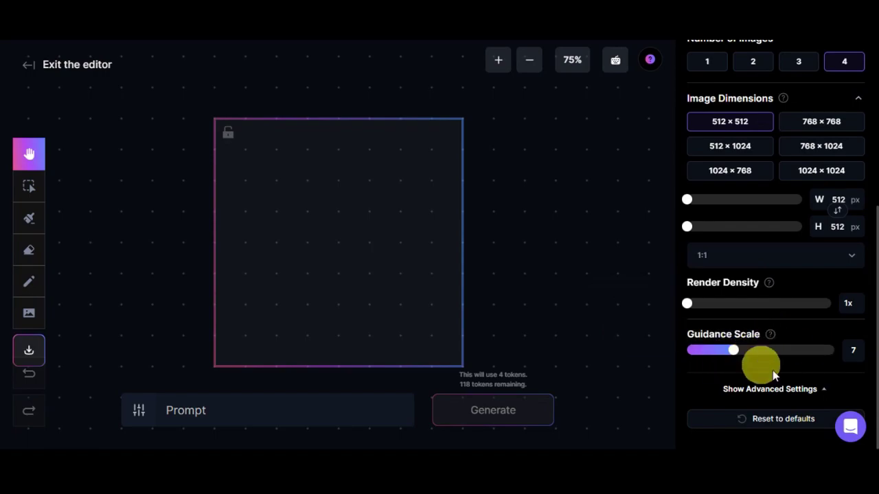
Expand the advanced canvas settings and check the explanation of the Scheduler option.
{"action": "left_click", "coordinate": [781, 390]}
{"action": "scroll", "coordinate": [787, 330], "scroll_direction": "down", "scroll_amount": 2}
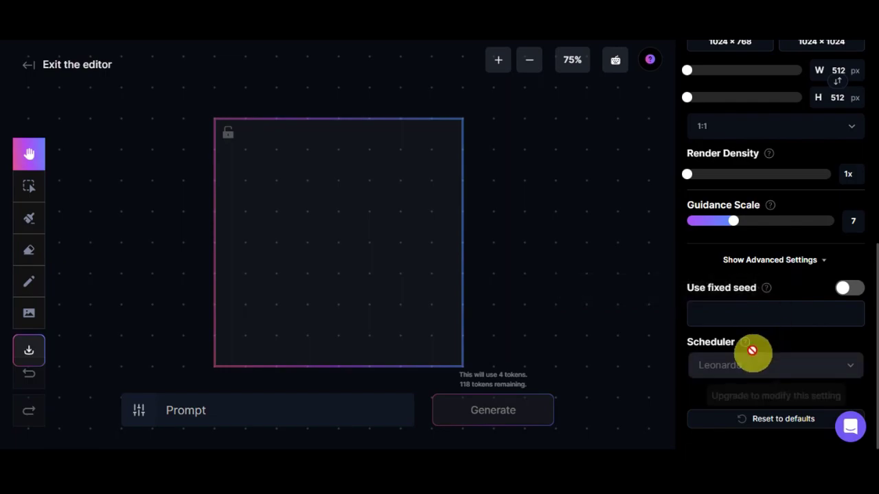
{"action": "mouse_move", "coordinate": [745, 343]}
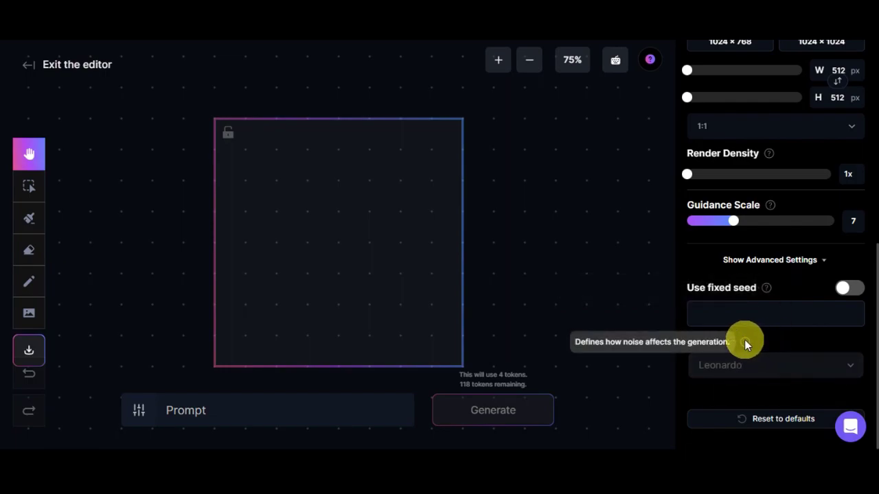
Collapse the advanced settings and review the keyboard commands for General, Navigation, Brush / Mask / Eraser and Selection Tool.
{"action": "left_click", "coordinate": [815, 263]}
{"action": "scroll", "coordinate": [632, 210], "scroll_direction": "up", "scroll_amount": 3}
{"action": "scroll", "coordinate": [729, 158], "scroll_direction": "up", "scroll_amount": 3}
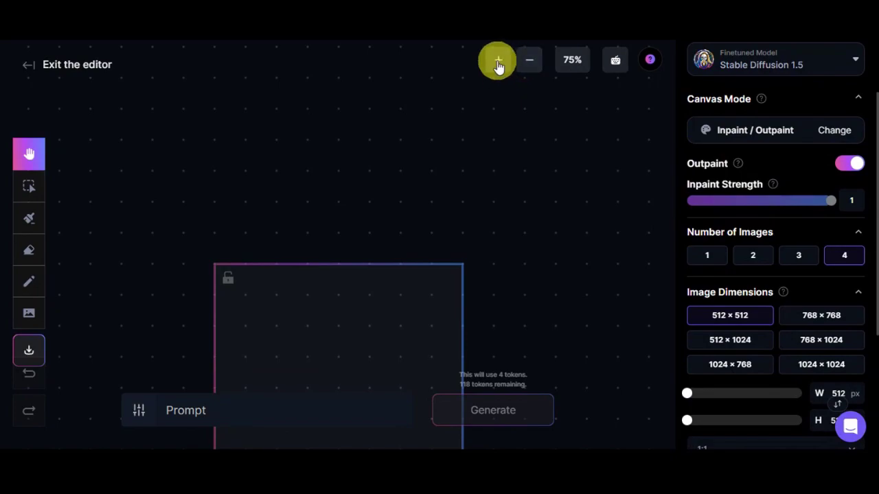
{"action": "left_click", "coordinate": [614, 61]}
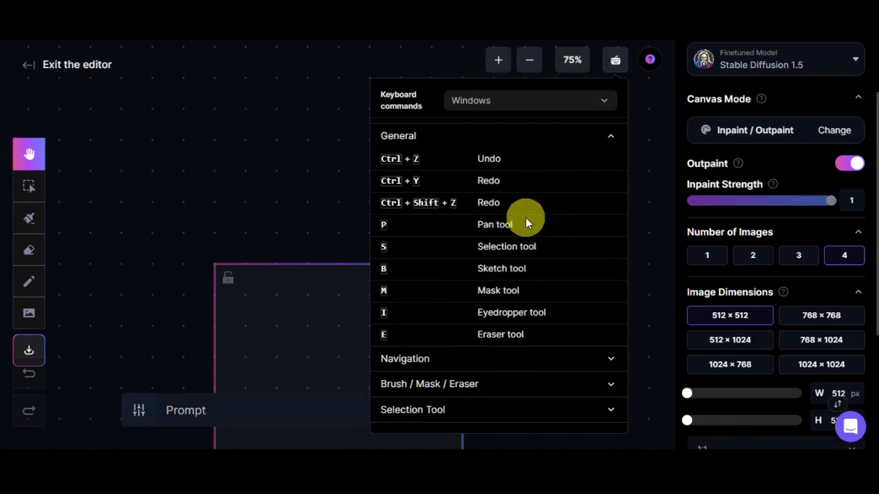
{"action": "left_click", "coordinate": [488, 359]}
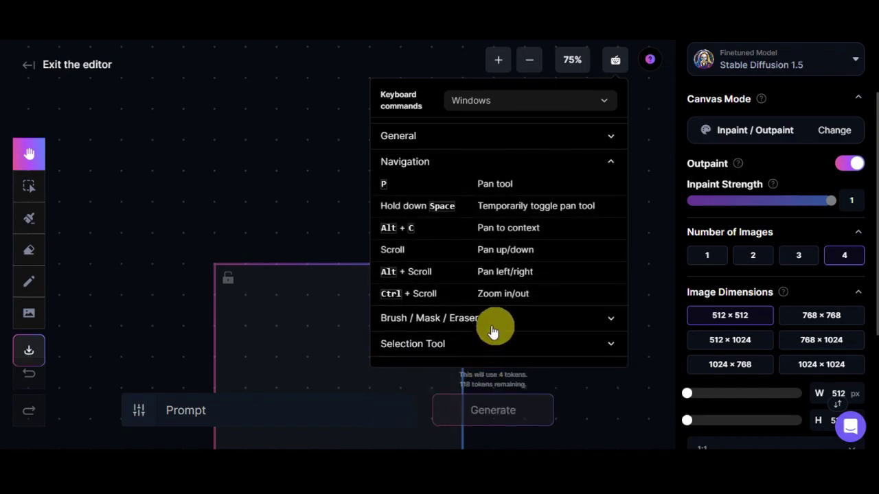
{"action": "left_click", "coordinate": [482, 318]}
{"action": "left_click", "coordinate": [477, 302]}
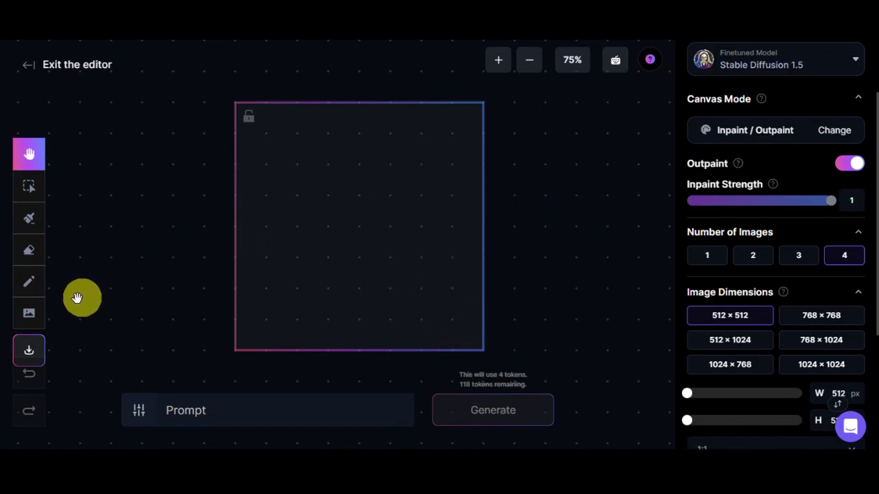
Add the trending Community Feed image of a serene sunset beach with palm trees to the canvas.
{"action": "left_click", "coordinate": [30, 313]}
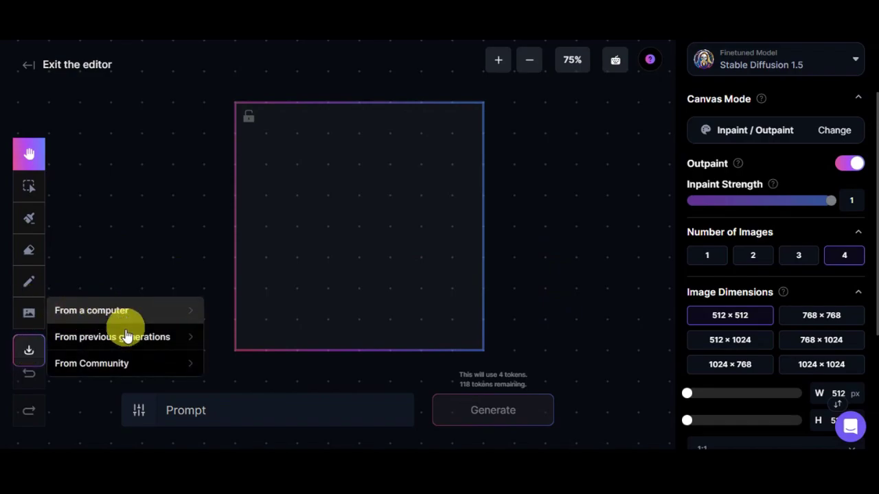
{"action": "left_click", "coordinate": [110, 363]}
{"action": "key", "text": "Escape"}
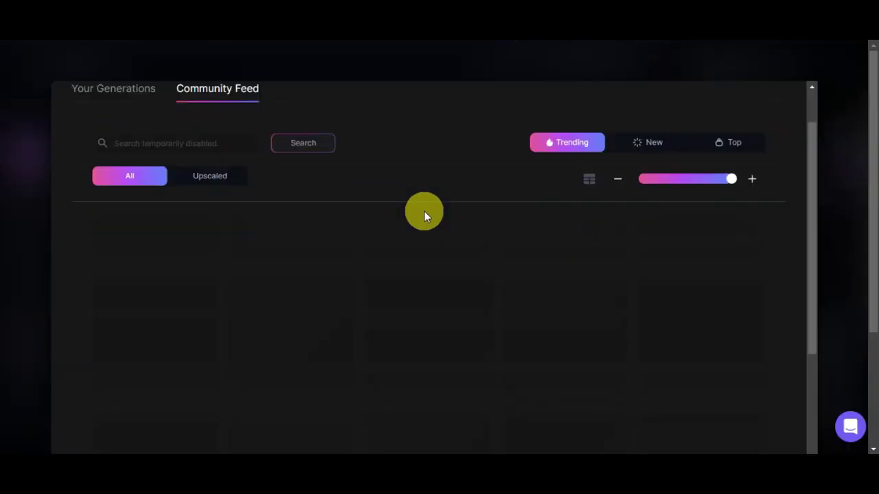
{"action": "scroll", "coordinate": [439, 207], "scroll_direction": "down", "scroll_amount": 2}
{"action": "scroll", "coordinate": [384, 213], "scroll_direction": "up", "scroll_amount": 3}
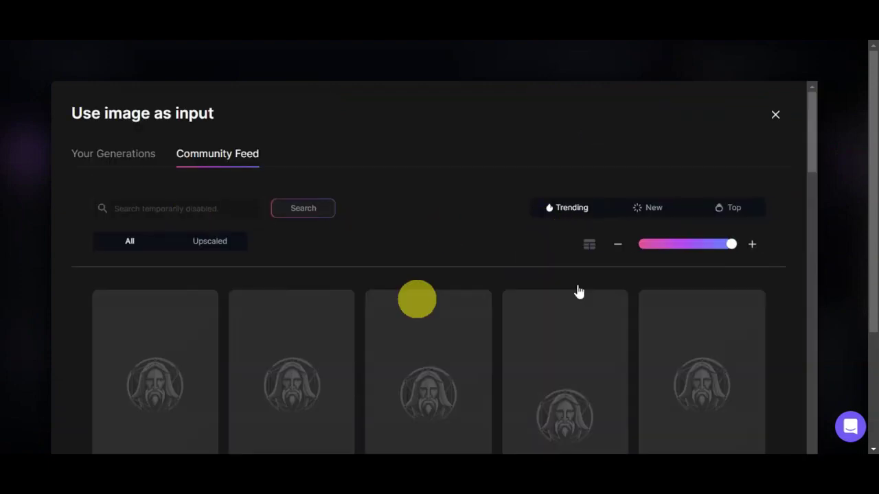
{"action": "scroll", "coordinate": [630, 338], "scroll_direction": "down", "scroll_amount": 2}
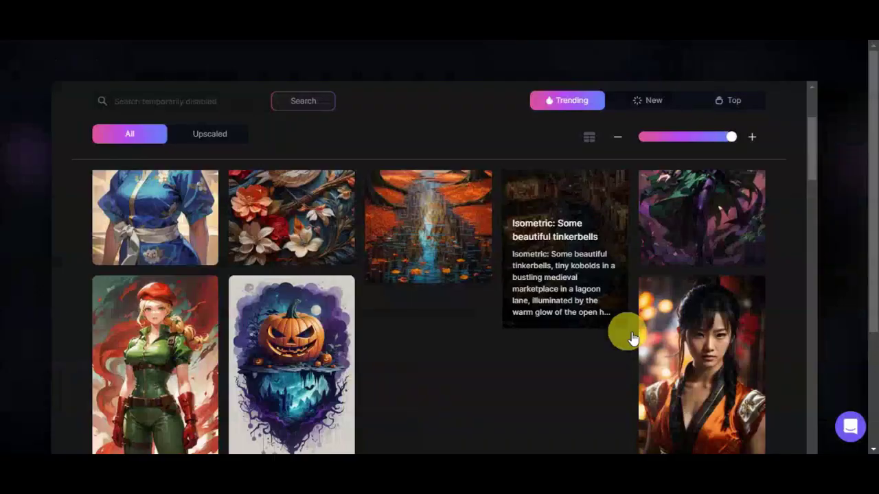
{"action": "scroll", "coordinate": [631, 338], "scroll_direction": "down", "scroll_amount": 3}
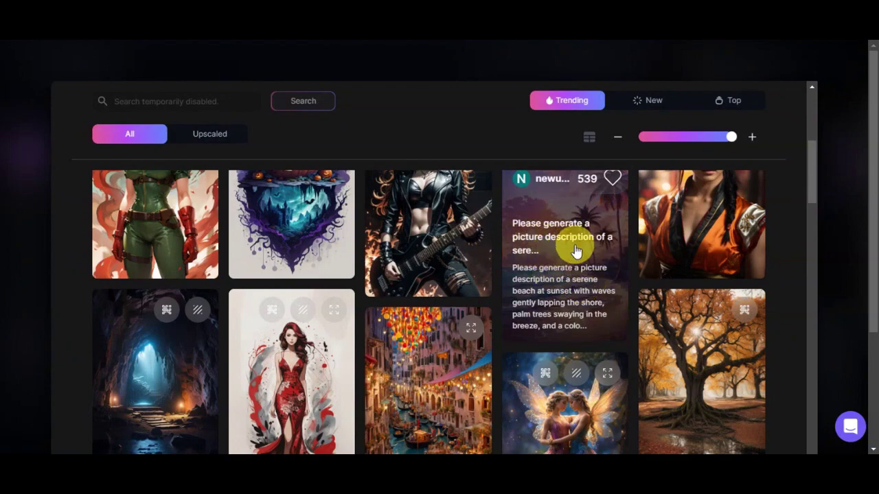
{"action": "left_click", "coordinate": [575, 248]}
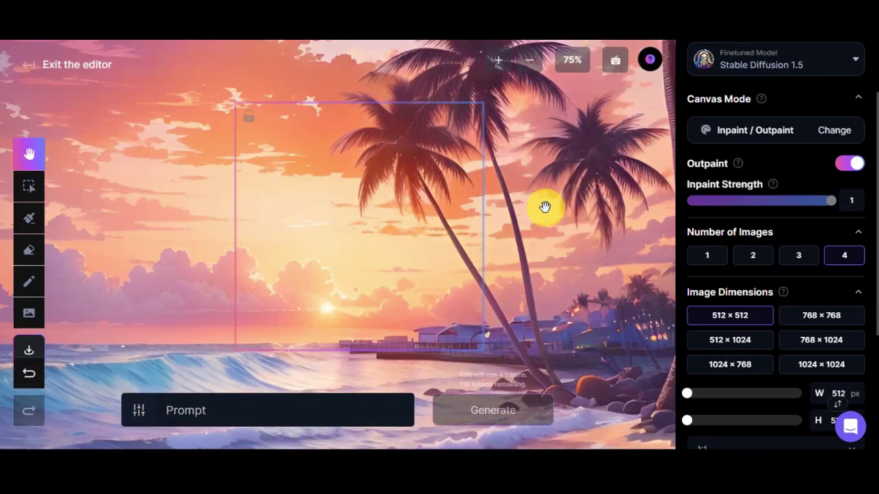
Scale the beach image down and move it so it partly overlaps the generation frame.
{"action": "left_click", "coordinate": [526, 65]}
{"action": "left_click", "coordinate": [525, 65]}
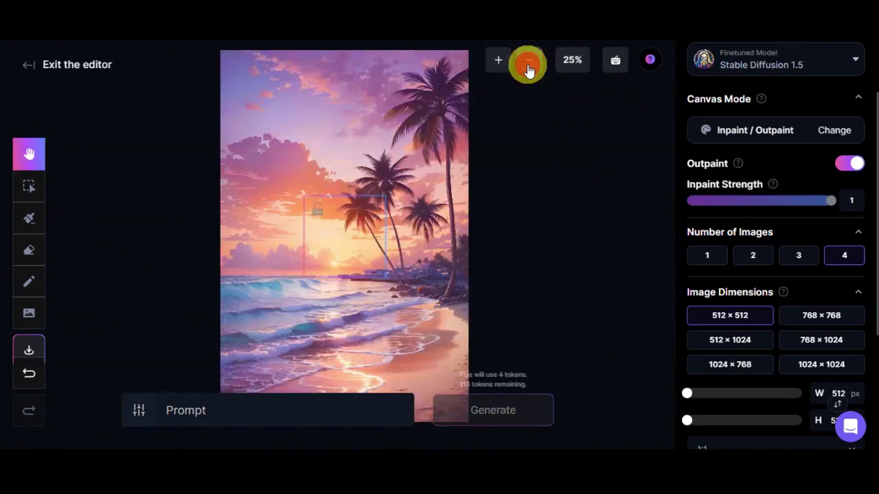
{"action": "key", "text": "v"}
{"action": "left_click_drag", "start_coordinate": [334, 96], "coordinate": [249, 118]}
{"action": "left_click_drag", "start_coordinate": [302, 162], "coordinate": [336, 183]}
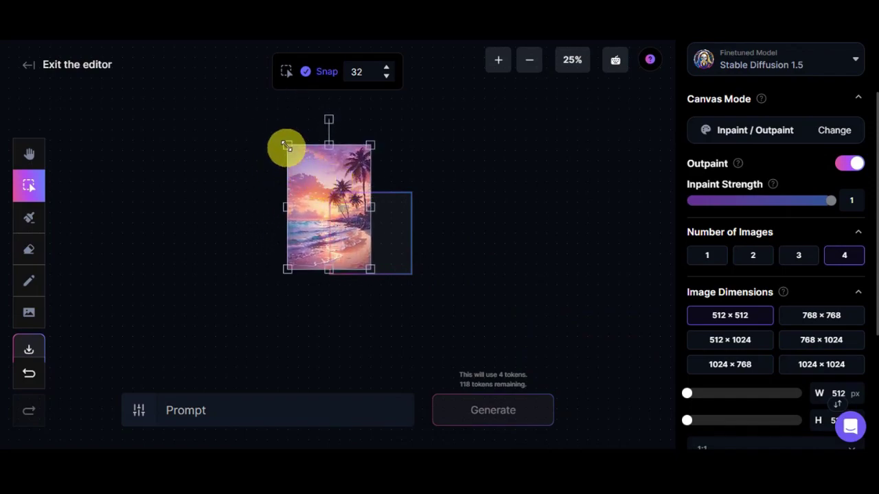
{"action": "left_click_drag", "start_coordinate": [289, 147], "coordinate": [269, 119]}
{"action": "scroll", "coordinate": [473, 255], "scroll_direction": "up", "scroll_amount": 1}
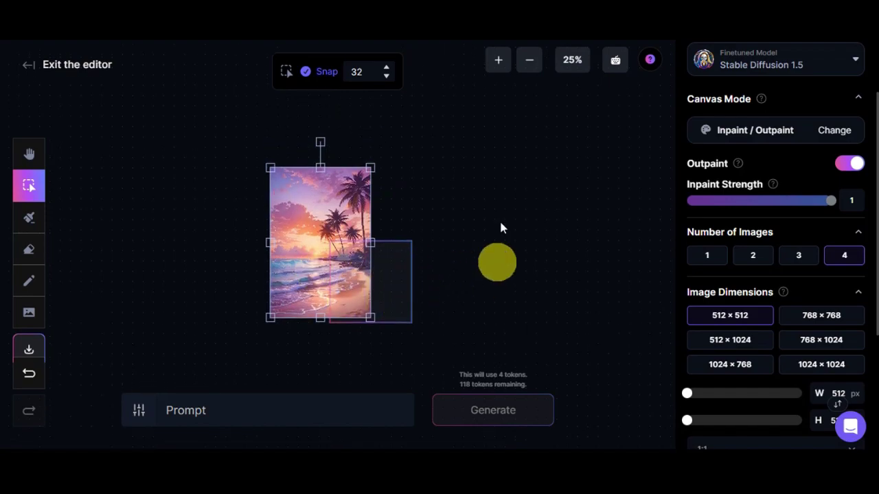
{"action": "left_click", "coordinate": [503, 64]}
{"action": "left_click", "coordinate": [505, 65]}
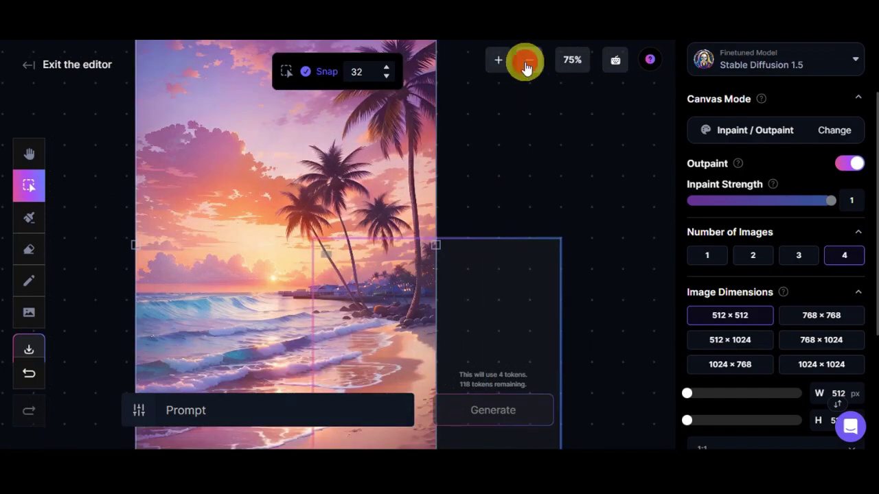
{"action": "left_click", "coordinate": [527, 64]}
{"action": "scroll", "coordinate": [519, 188], "scroll_direction": "down", "scroll_amount": 1}
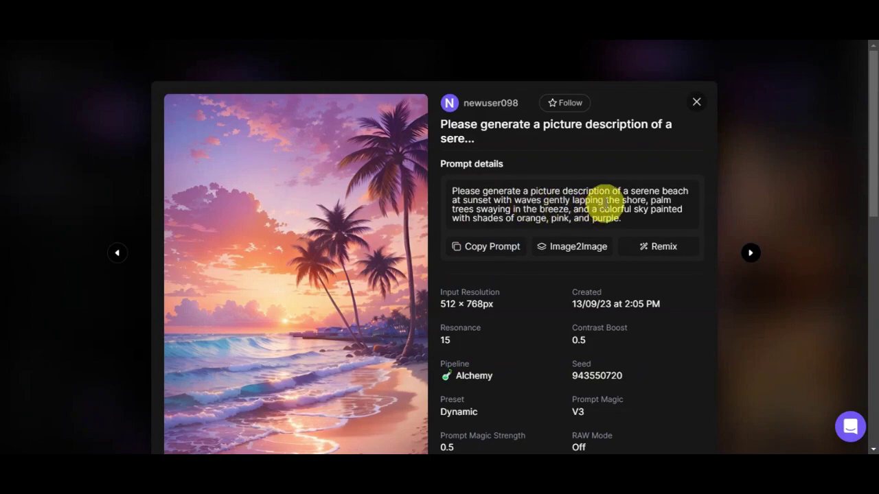
Copy the beach image's original prompt from its community details and paste it as the canvas prompt.
{"action": "left_click", "coordinate": [484, 248]}
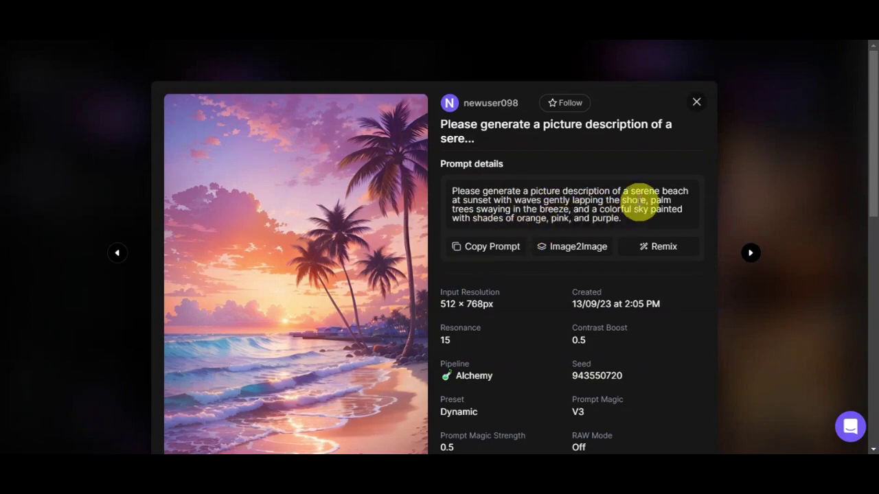
{"action": "left_click", "coordinate": [495, 252]}
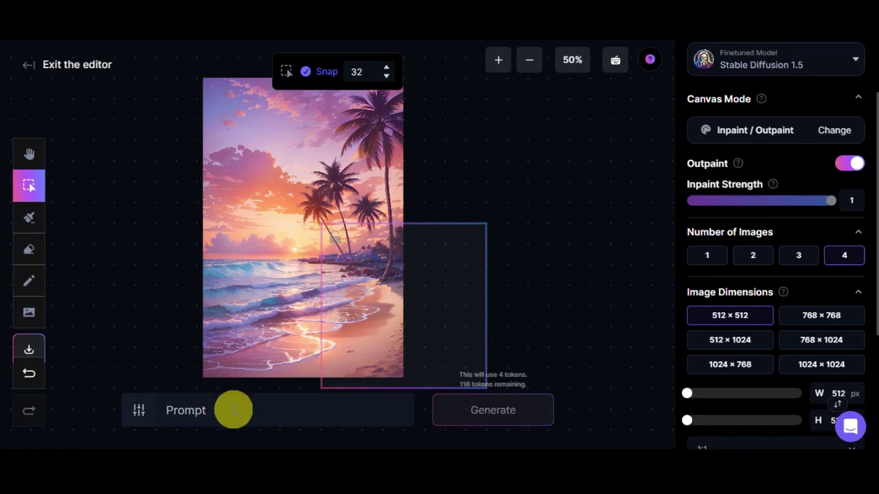
{"action": "left_click", "coordinate": [233, 410]}
{"action": "key", "text": "ctrl+v"}
{"action": "left_click_drag", "start_coordinate": [188, 411], "coordinate": [382, 420]}
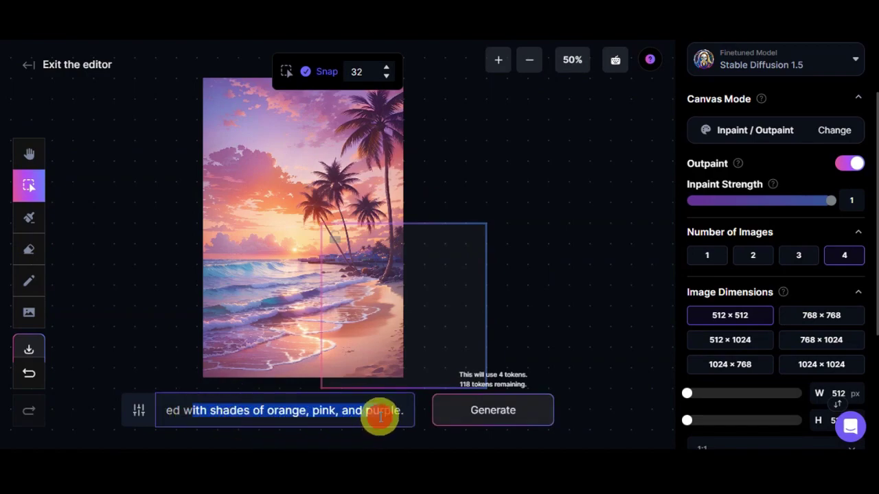
{"action": "left_click", "coordinate": [380, 415]}
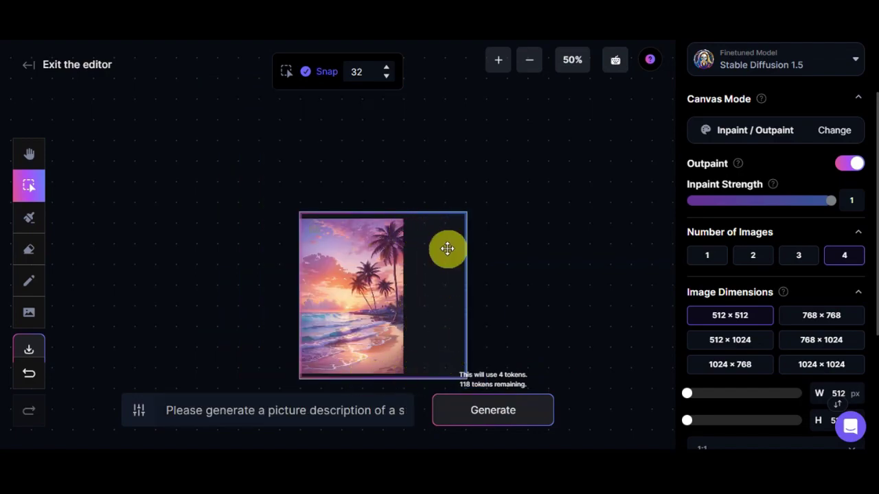
Position the generation frame so it covers the beach image and the empty area to its right.
{"action": "left_click", "coordinate": [498, 60]}
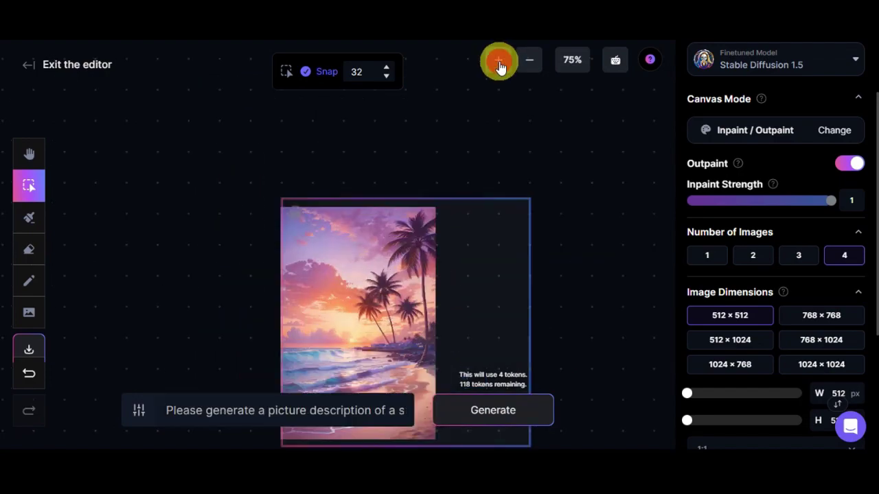
{"action": "left_click", "coordinate": [498, 61]}
{"action": "scroll", "coordinate": [503, 156], "scroll_direction": "down", "scroll_amount": 1}
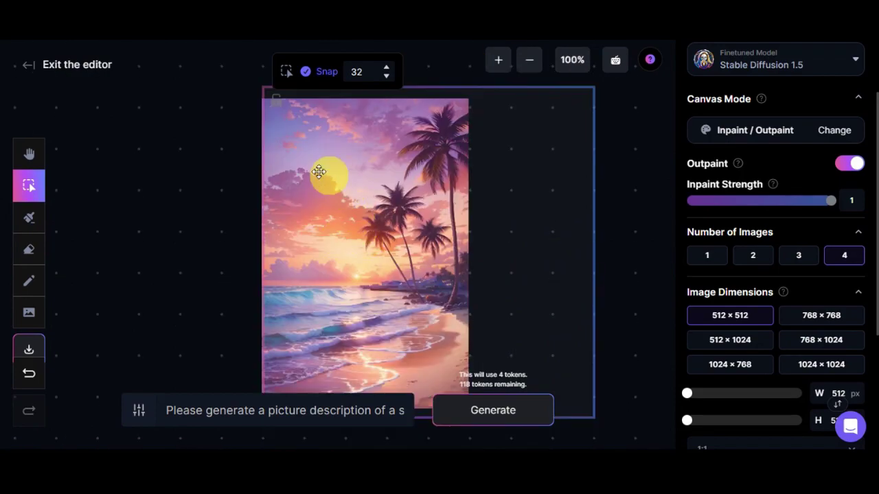
{"action": "left_click_drag", "start_coordinate": [330, 135], "coordinate": [351, 156]}
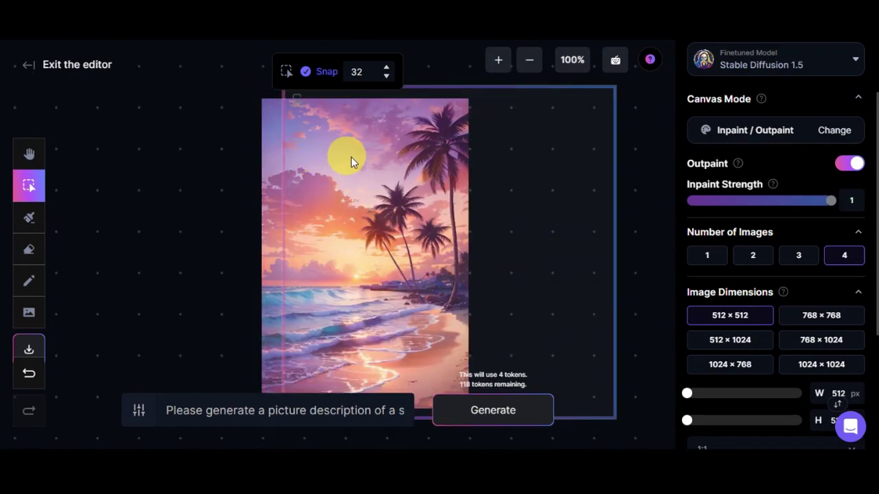
{"action": "left_click_drag", "start_coordinate": [519, 193], "coordinate": [501, 191]}
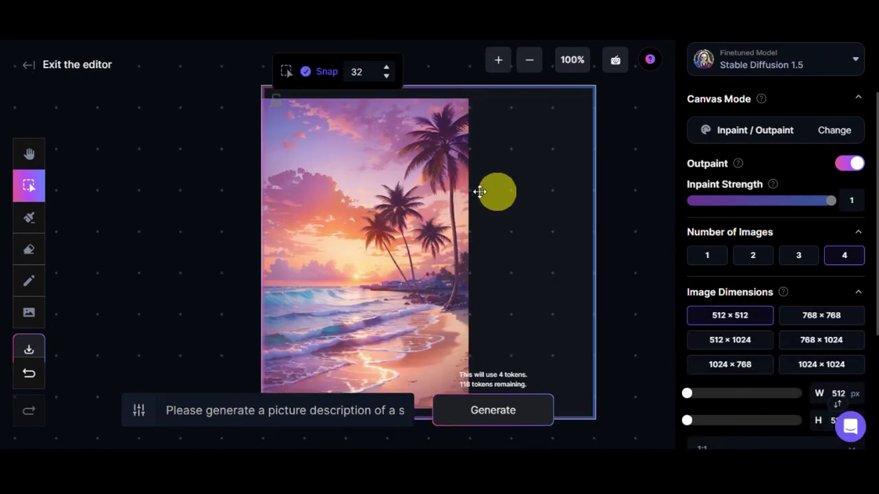
{"action": "scroll", "coordinate": [395, 281], "scroll_direction": "down", "scroll_amount": 1}
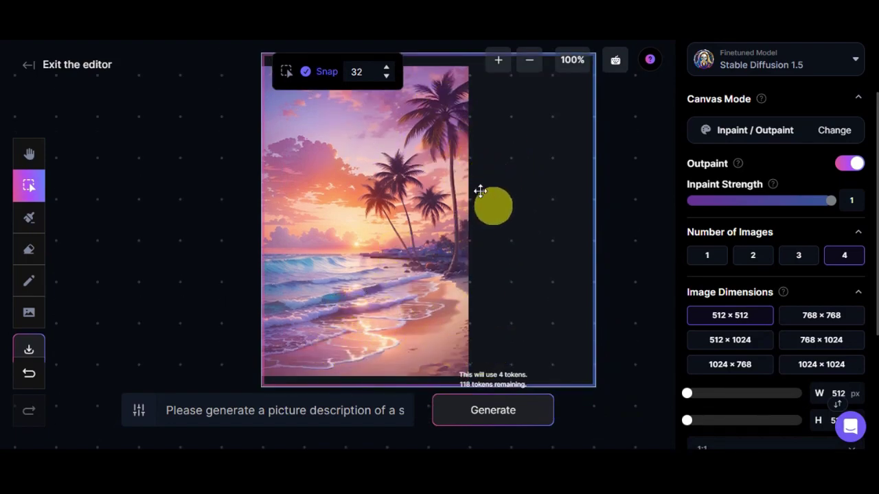
{"action": "scroll", "coordinate": [492, 172], "scroll_direction": "up", "scroll_amount": 1}
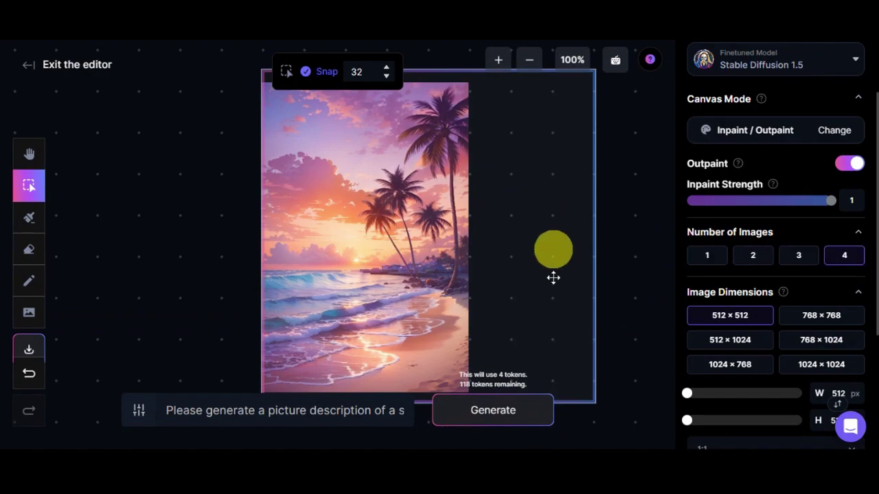
Generate the outpainted extension of the beach, compare the four variations and accept the fourth.
{"action": "left_click", "coordinate": [499, 416]}
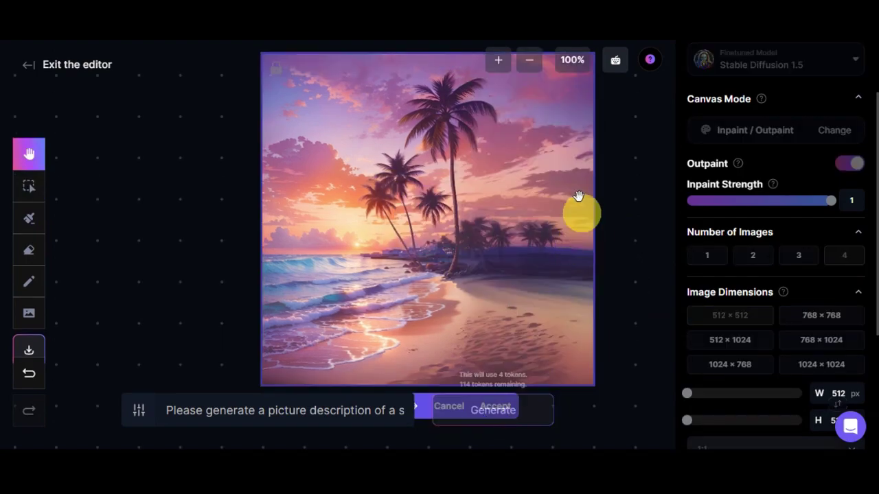
{"action": "scroll", "coordinate": [603, 296], "scroll_direction": "up", "scroll_amount": 1}
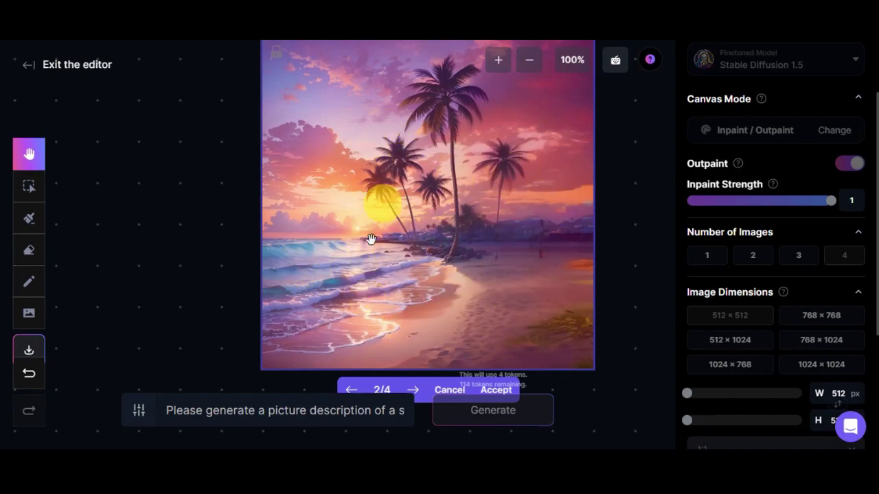
{"action": "scroll", "coordinate": [480, 217], "scroll_direction": "down", "scroll_amount": 1}
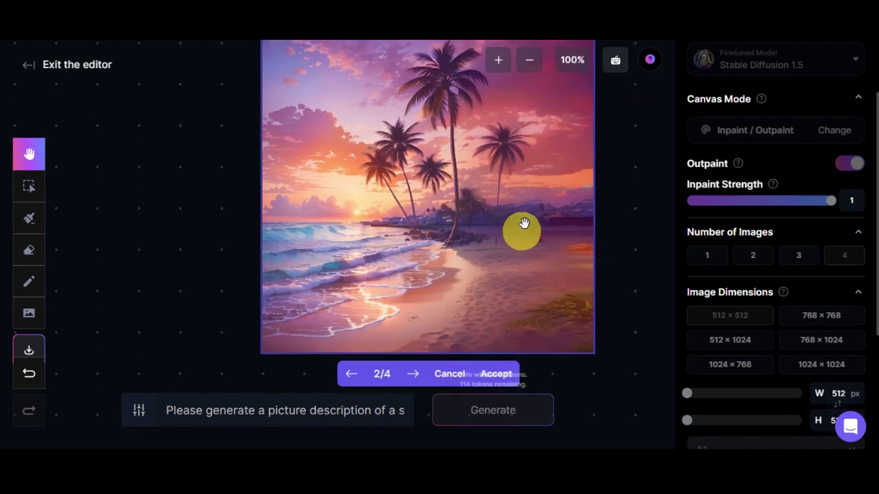
{"action": "left_click", "coordinate": [411, 375]}
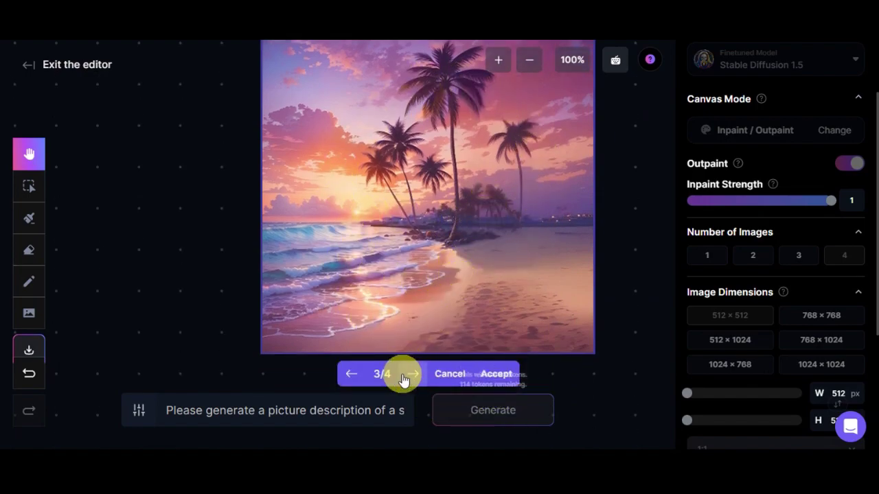
{"action": "left_click", "coordinate": [412, 377]}
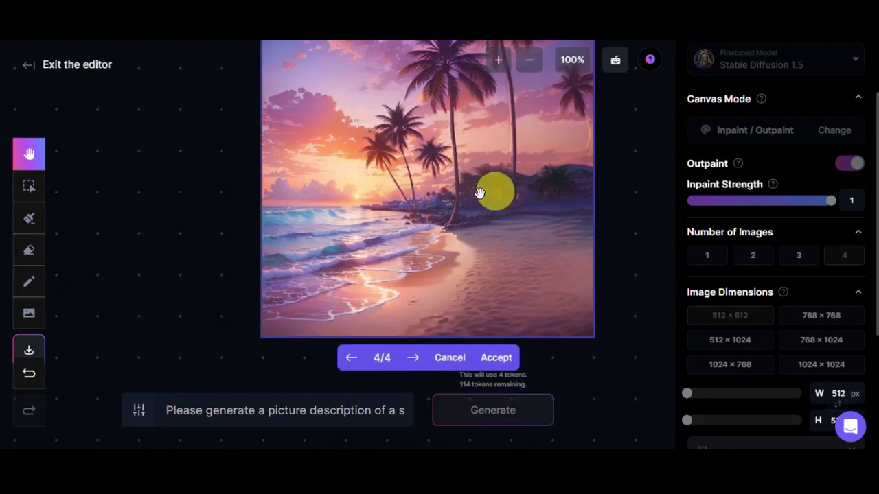
{"action": "left_click", "coordinate": [491, 357]}
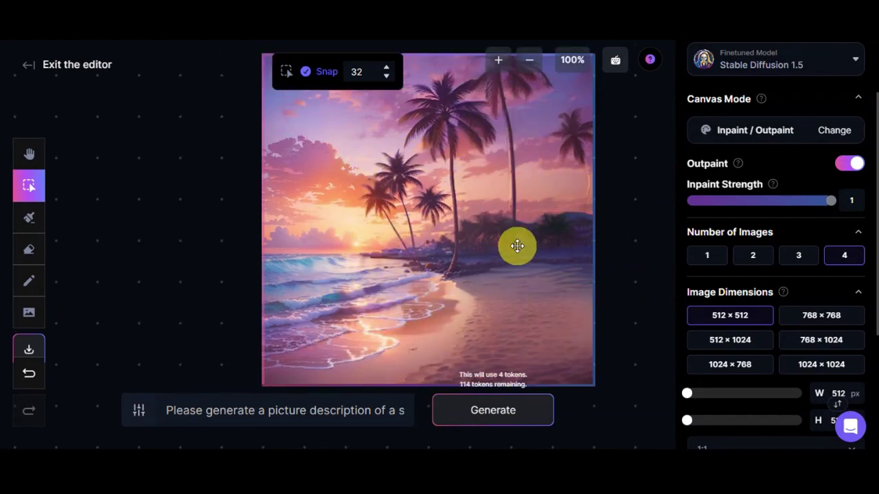
{"action": "scroll", "coordinate": [730, 262], "scroll_direction": "down", "scroll_amount": 2}
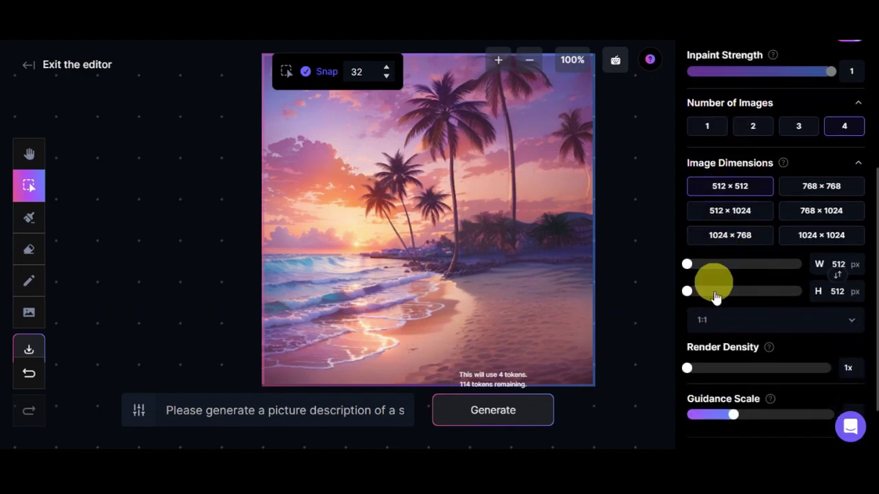
{"action": "scroll", "coordinate": [728, 303], "scroll_direction": "down", "scroll_amount": 1}
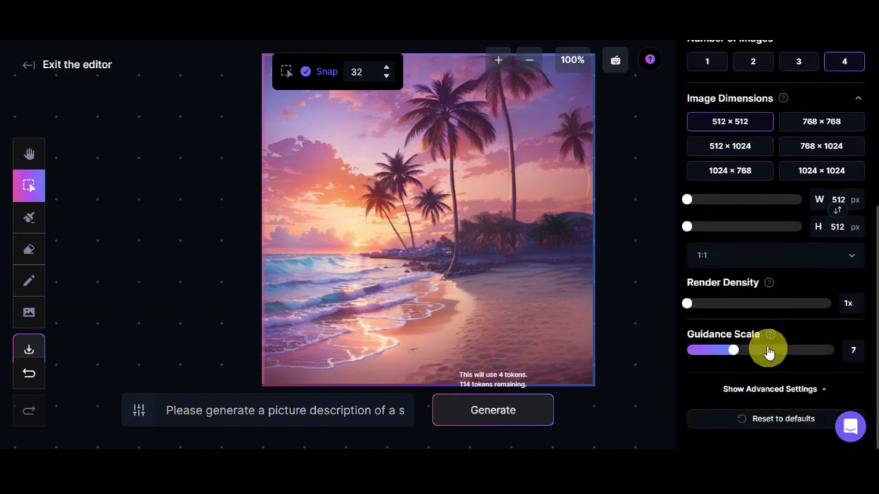
{"action": "scroll", "coordinate": [795, 327], "scroll_direction": "up", "scroll_amount": 2}
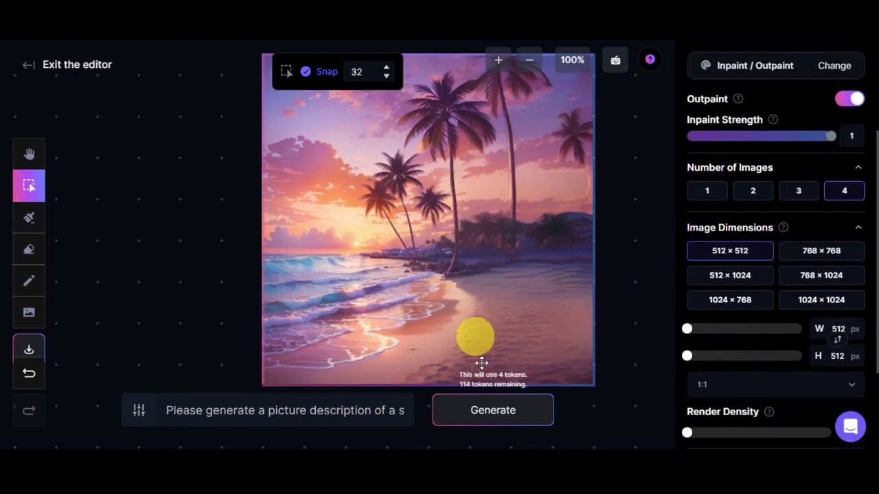
{"action": "scroll", "coordinate": [753, 317], "scroll_direction": "up", "scroll_amount": 3}
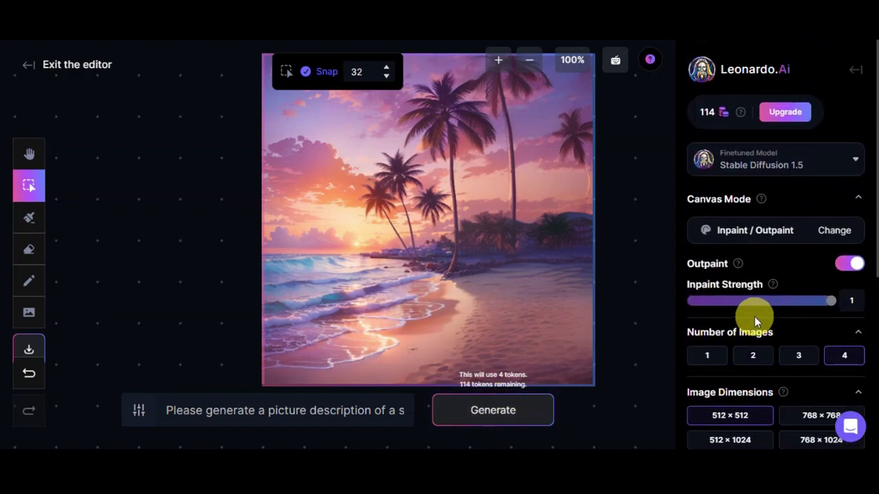
Download the outpainted beach image from the canvas.
{"action": "left_click", "coordinate": [29, 350]}
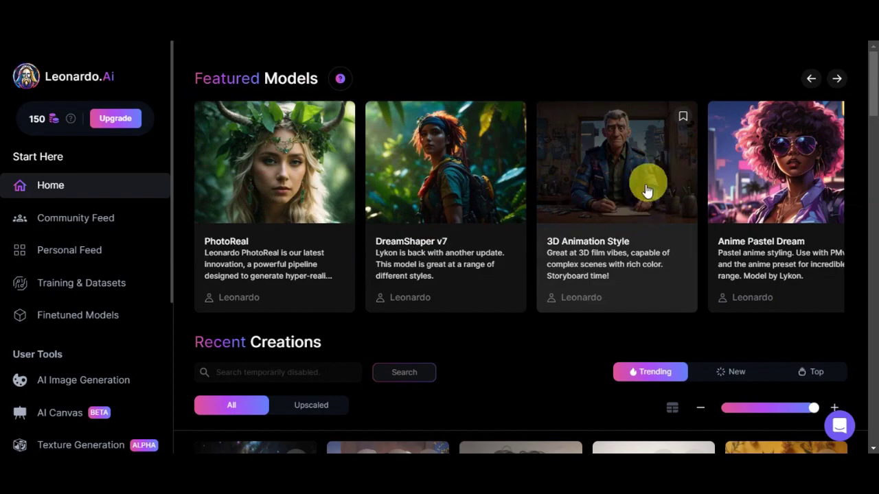
Browse the Featured Models on the home page, from PhotoReal through to the Shields, Amulets and Magic Items models.
{"action": "left_click", "coordinate": [836, 82]}
{"action": "left_click", "coordinate": [836, 82]}
{"action": "left_click", "coordinate": [836, 82]}
{"action": "left_click", "coordinate": [836, 83]}
{"action": "left_click", "coordinate": [836, 83]}
{"action": "left_click", "coordinate": [836, 82]}
{"action": "left_click", "coordinate": [836, 82]}
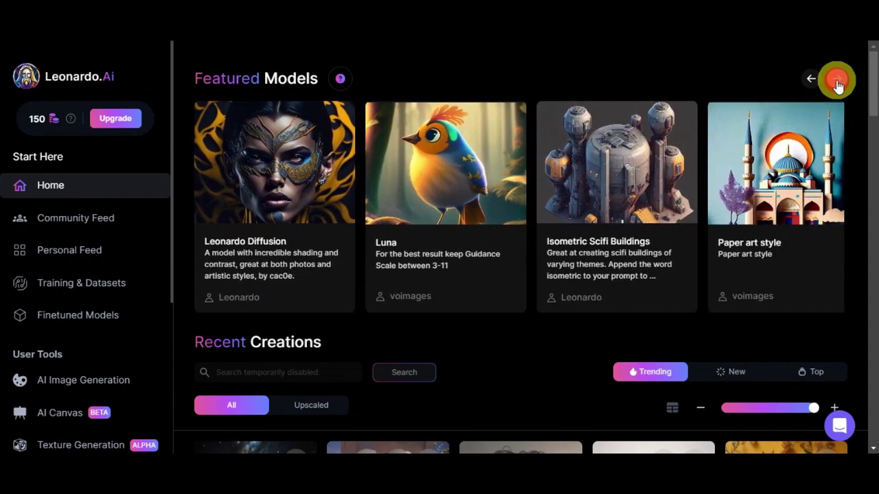
{"action": "left_click", "coordinate": [836, 82]}
{"action": "left_click", "coordinate": [836, 82]}
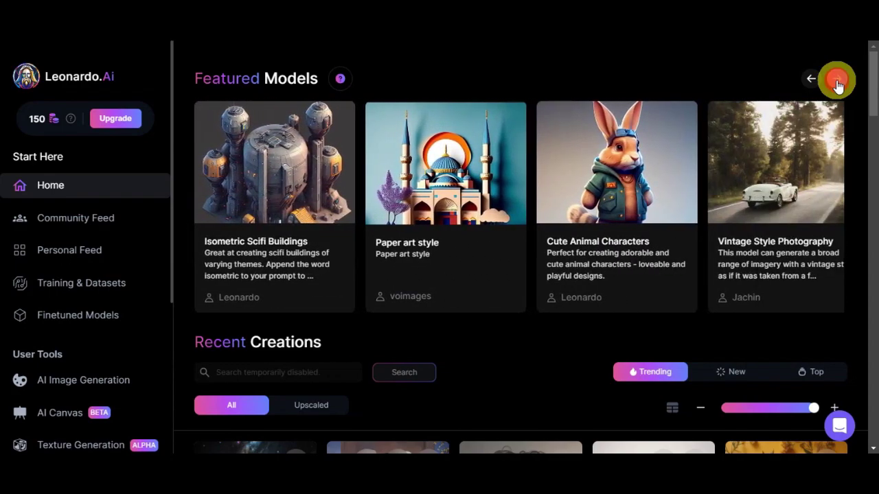
{"action": "left_click", "coordinate": [836, 82]}
{"action": "left_click", "coordinate": [836, 82]}
{"action": "left_click", "coordinate": [836, 82]}
{"action": "left_click", "coordinate": [836, 83]}
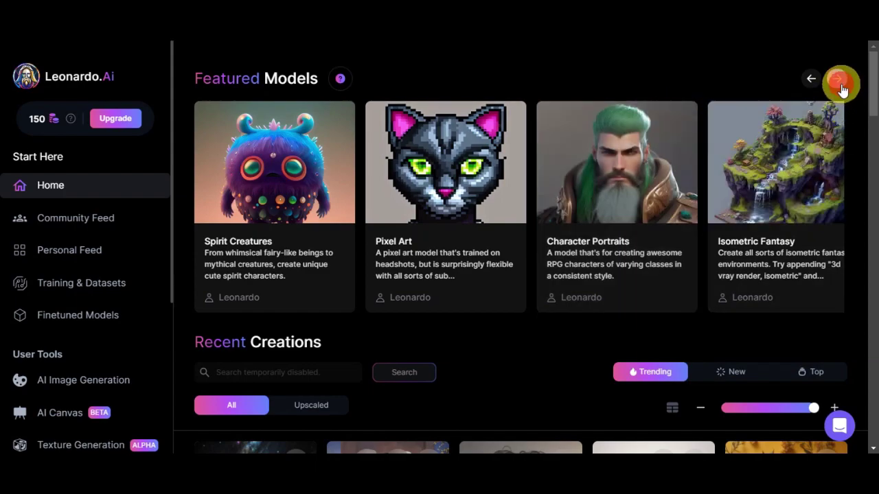
{"action": "left_click", "coordinate": [840, 83]}
{"action": "left_click", "coordinate": [840, 83]}
{"action": "left_click", "coordinate": [840, 82]}
{"action": "left_click", "coordinate": [841, 82]}
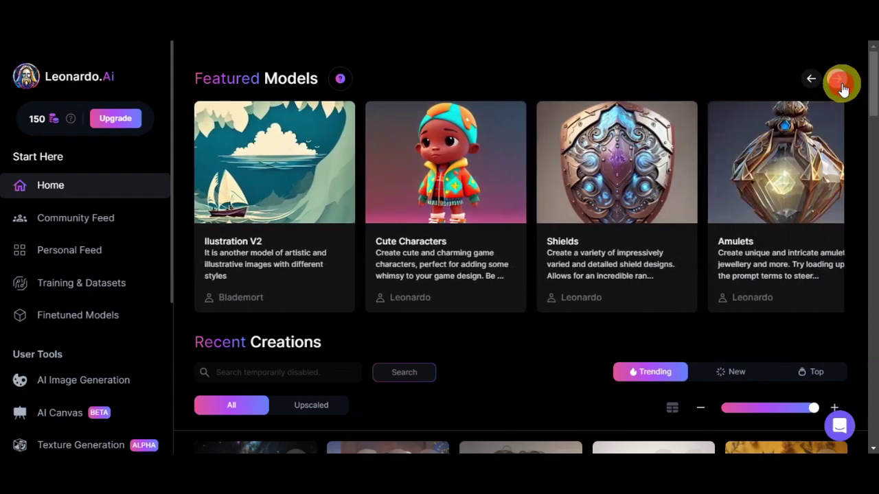
{"action": "left_click", "coordinate": [840, 82]}
{"action": "left_click", "coordinate": [840, 82]}
Examine the Recent Creations section of the home page, including its sorting, filter and thumbnail size options.
{"action": "scroll", "coordinate": [580, 203], "scroll_direction": "down", "scroll_amount": 3}
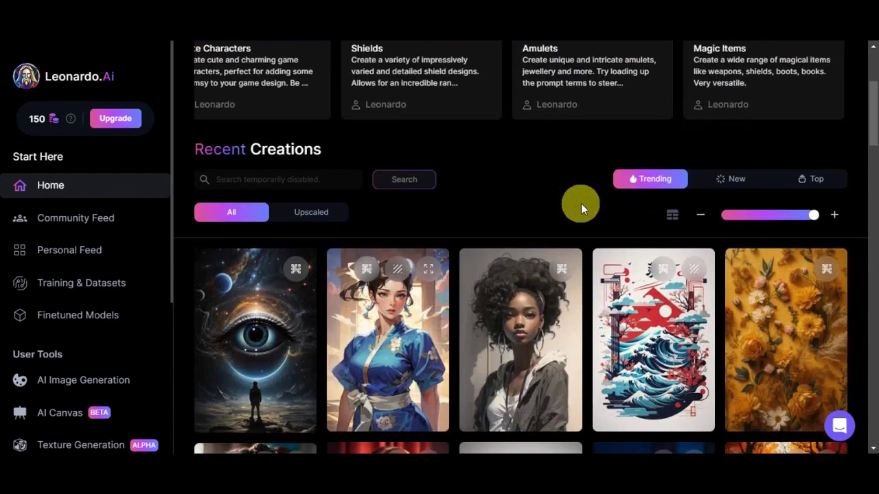
{"action": "scroll", "coordinate": [580, 203], "scroll_direction": "down", "scroll_amount": 1}
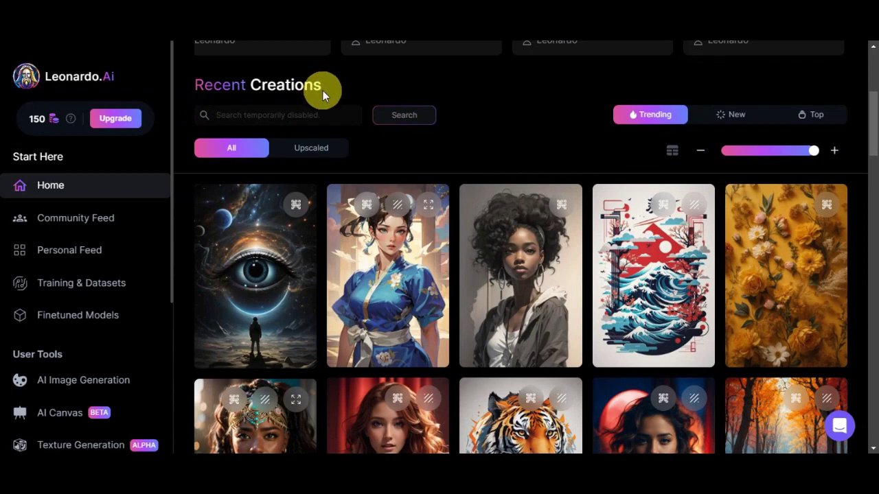
{"action": "mouse_move", "coordinate": [359, 229]}
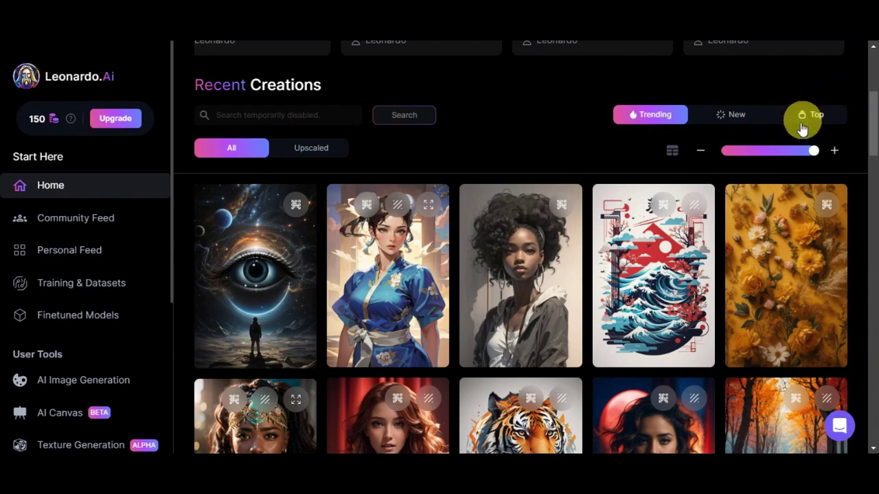
{"action": "left_click_drag", "start_coordinate": [729, 151], "coordinate": [795, 156]}
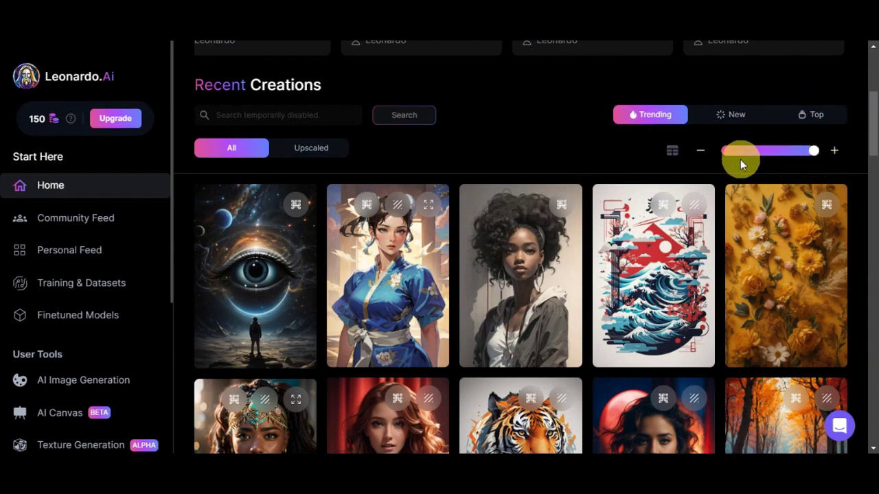
{"action": "scroll", "coordinate": [553, 144], "scroll_direction": "down", "scroll_amount": 1}
{"action": "scroll", "coordinate": [553, 140], "scroll_direction": "down", "scroll_amount": 1}
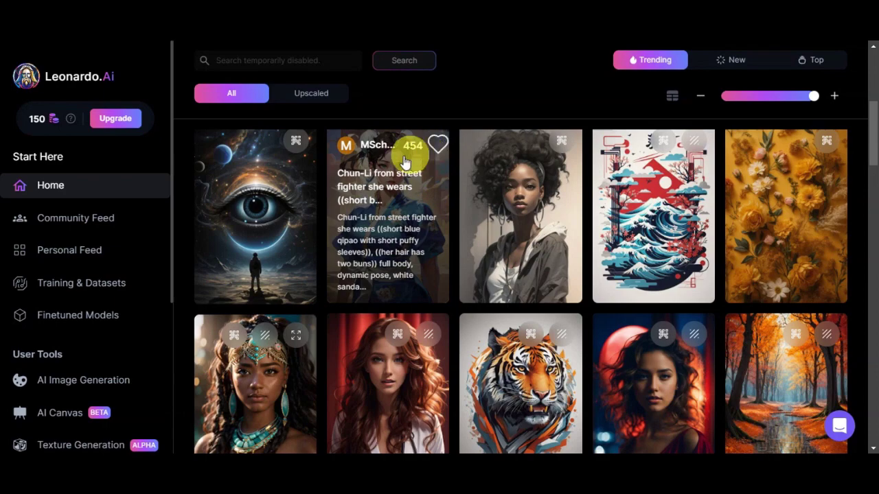
Open the Chun-Li creation, review its prompts, image version options, generation settings and finetuned model, and close the details.
{"action": "left_click", "coordinate": [424, 177]}
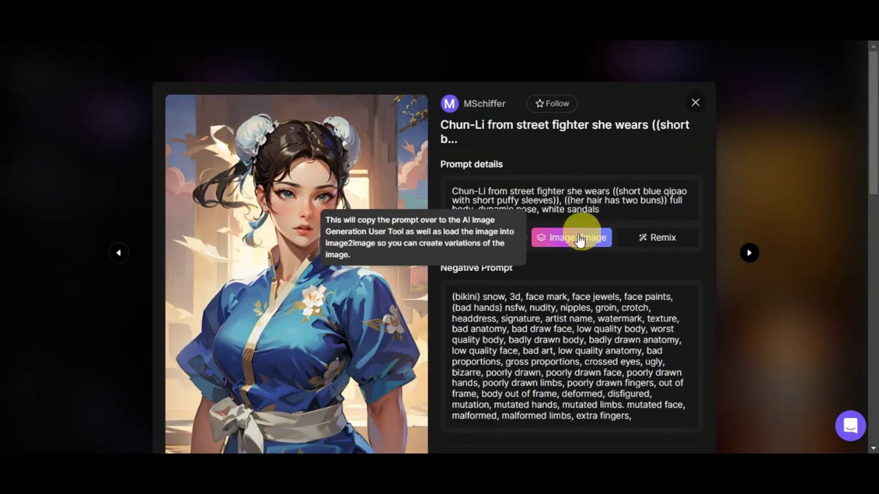
{"action": "scroll", "coordinate": [659, 238], "scroll_direction": "down", "scroll_amount": 2}
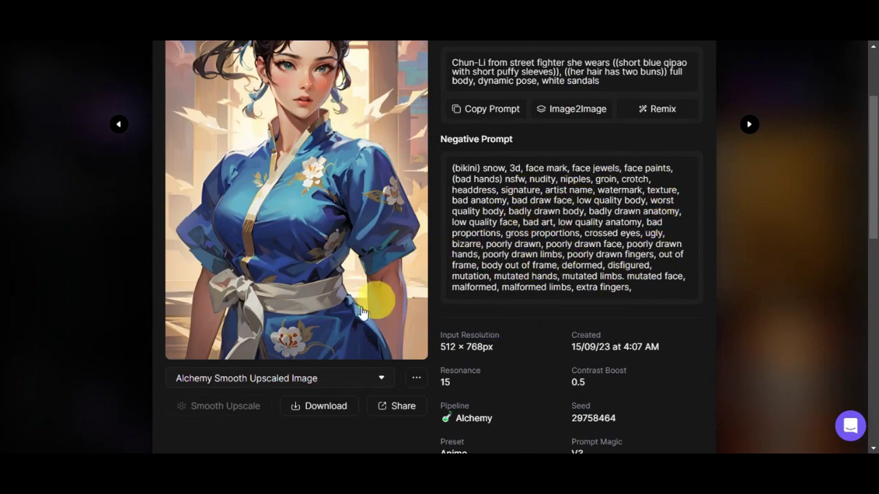
{"action": "left_click", "coordinate": [381, 381]}
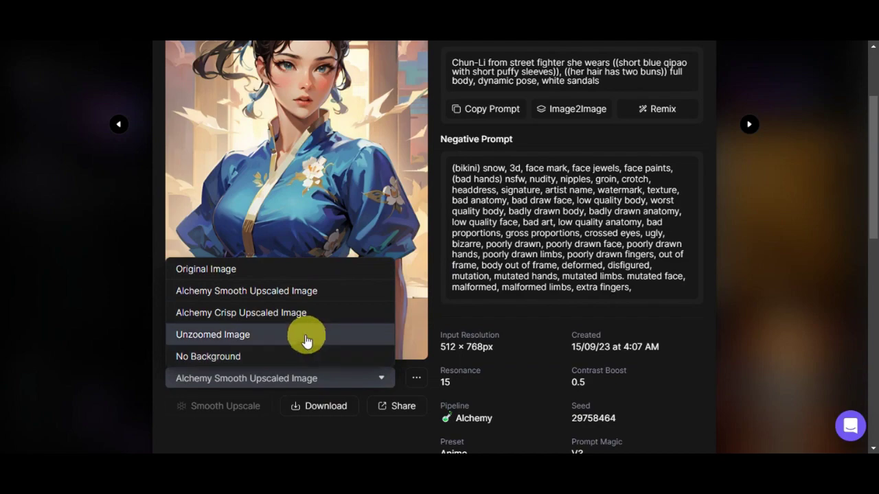
{"action": "scroll", "coordinate": [446, 330], "scroll_direction": "down", "scroll_amount": 1}
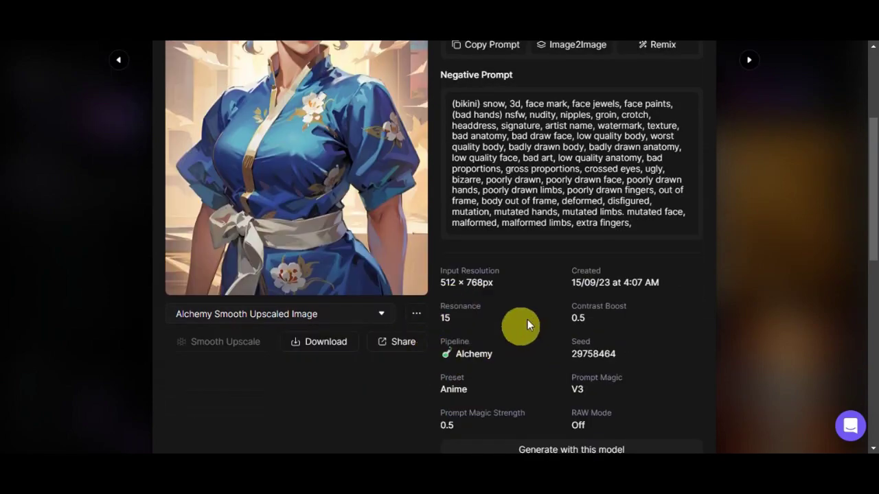
{"action": "scroll", "coordinate": [573, 359], "scroll_direction": "down", "scroll_amount": 1}
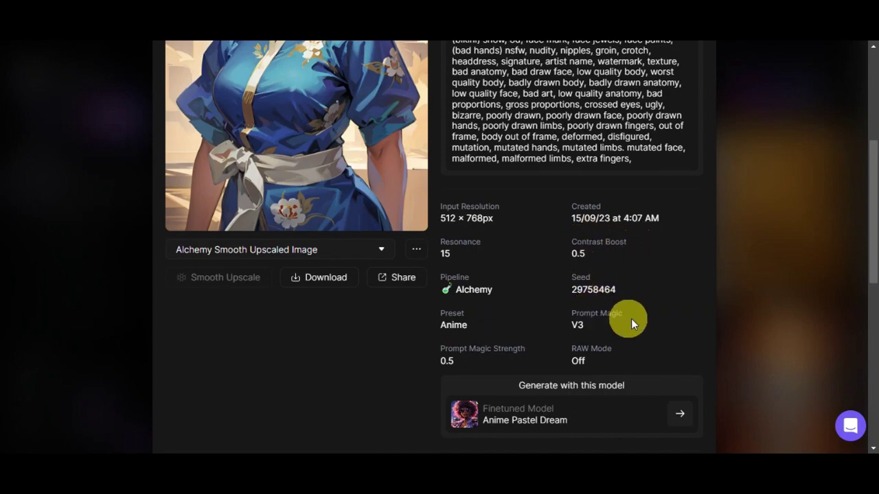
{"action": "scroll", "coordinate": [618, 343], "scroll_direction": "down", "scroll_amount": 1}
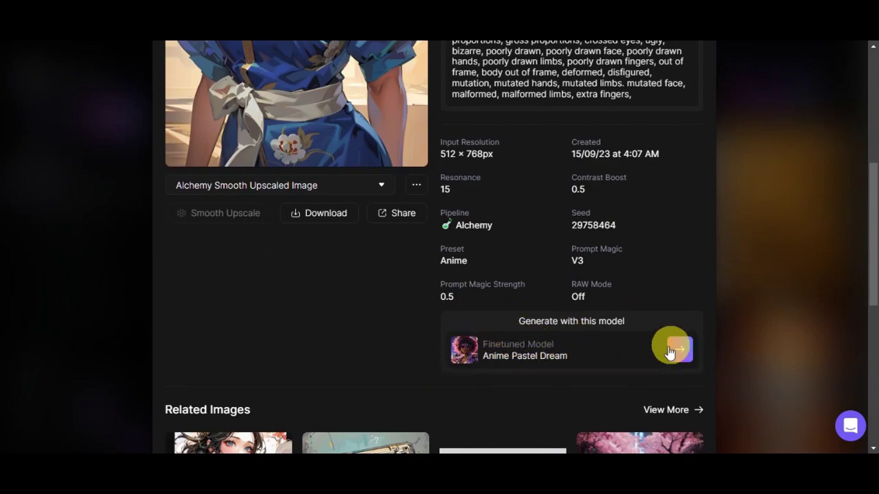
{"action": "scroll", "coordinate": [631, 290], "scroll_direction": "up", "scroll_amount": 5}
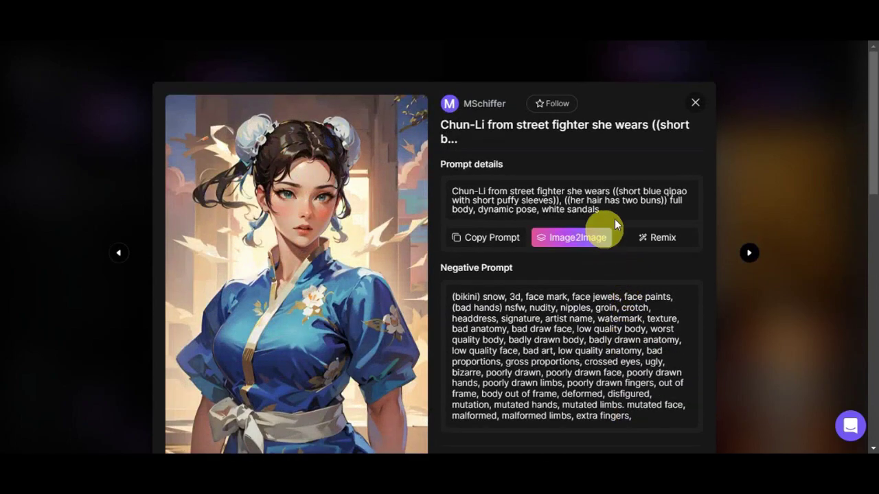
{"action": "left_click", "coordinate": [698, 105]}
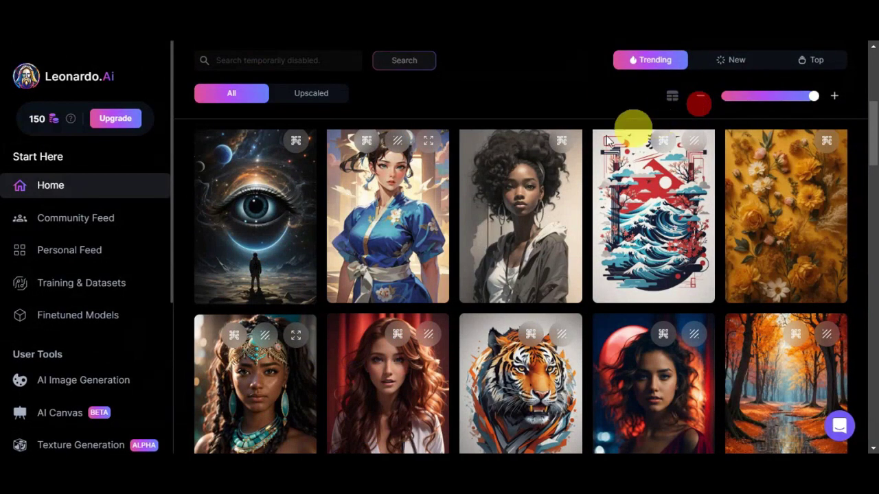
Browse further through the trending images in the home page's Recent Creations.
{"action": "scroll", "coordinate": [767, 319], "scroll_direction": "down", "scroll_amount": 1}
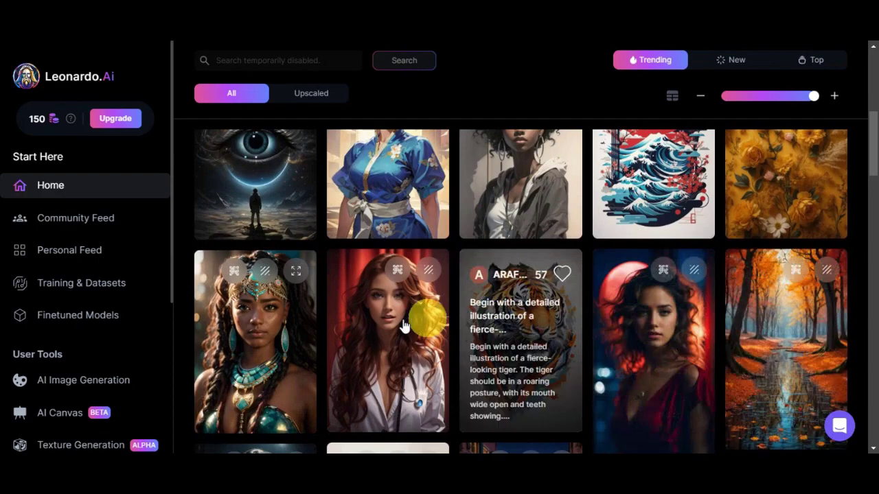
{"action": "scroll", "coordinate": [254, 335], "scroll_direction": "down", "scroll_amount": 3}
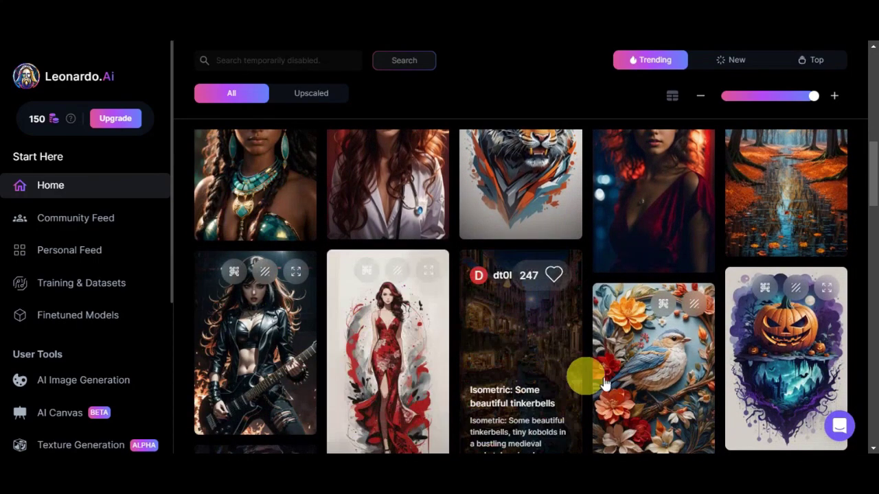
{"action": "scroll", "coordinate": [680, 357], "scroll_direction": "down", "scroll_amount": 5}
{"action": "scroll", "coordinate": [758, 348], "scroll_direction": "down", "scroll_amount": 1}
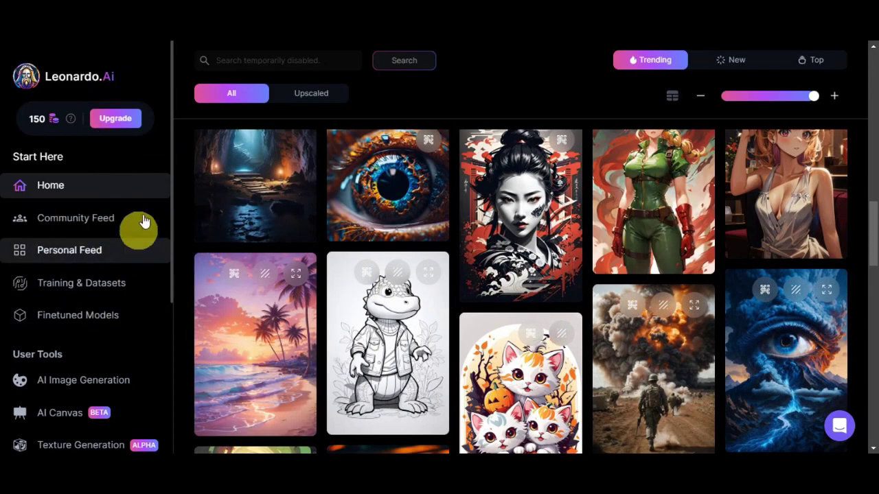
Open the Community Feed and browse its trending images.
{"action": "scroll", "coordinate": [167, 165], "scroll_direction": "down", "scroll_amount": 1}
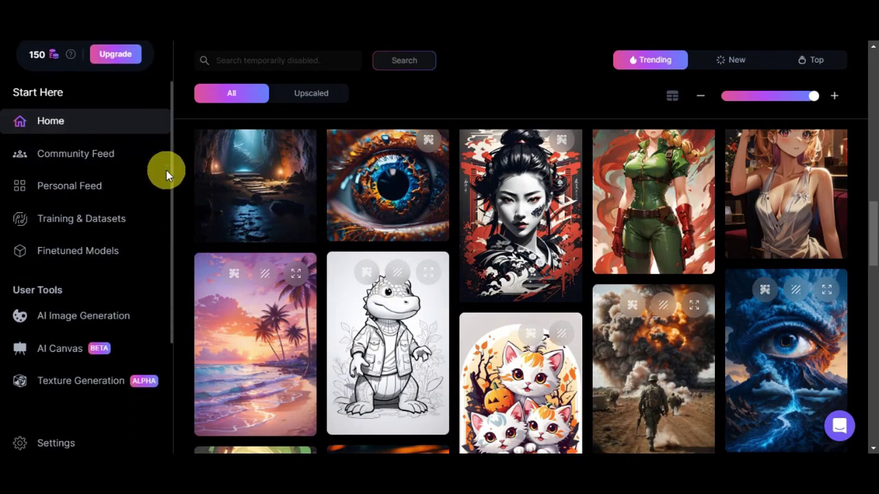
{"action": "left_click", "coordinate": [115, 156]}
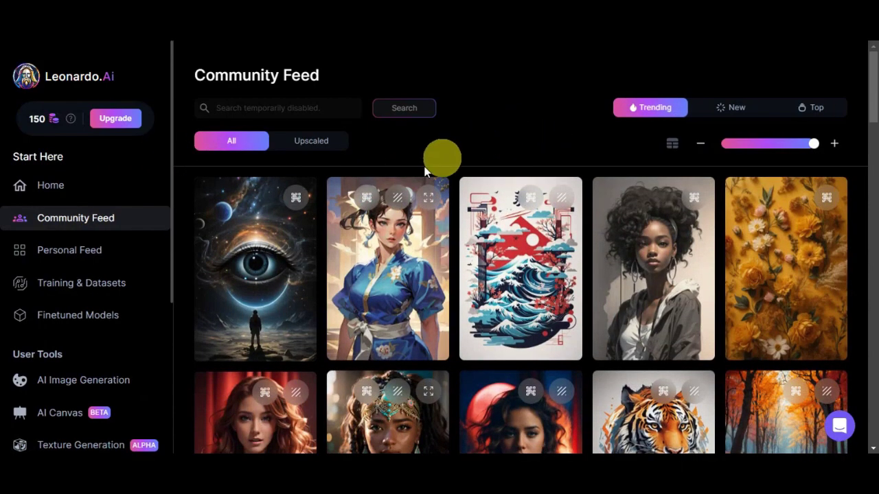
{"action": "scroll", "coordinate": [794, 251], "scroll_direction": "down", "scroll_amount": 4}
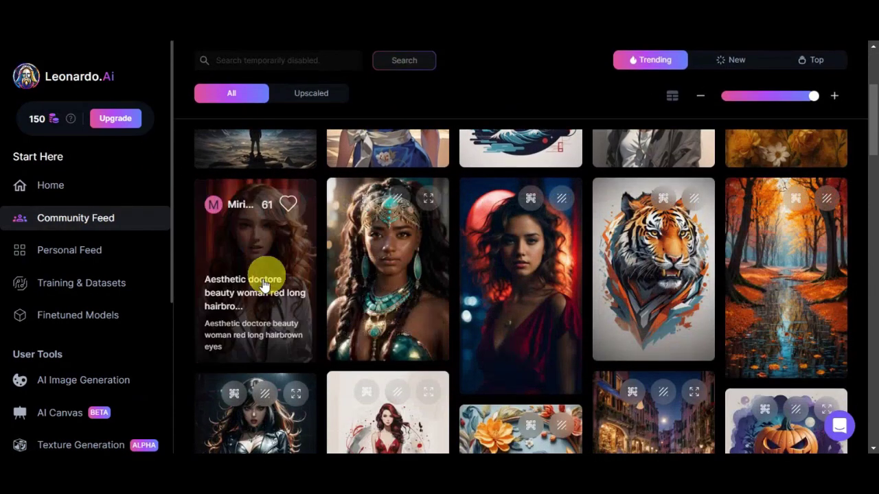
{"action": "scroll", "coordinate": [316, 359], "scroll_direction": "down", "scroll_amount": 3}
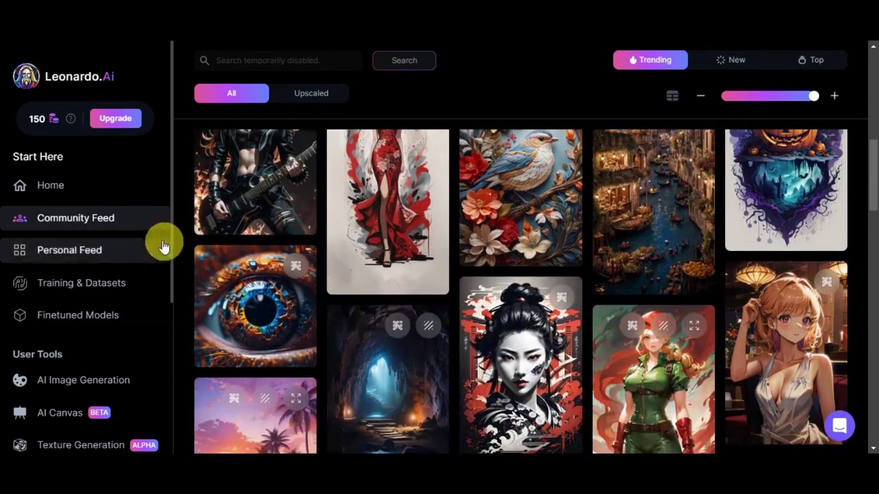
Open the Personal Feed and look through the account's own past generations.
{"action": "left_click", "coordinate": [127, 248]}
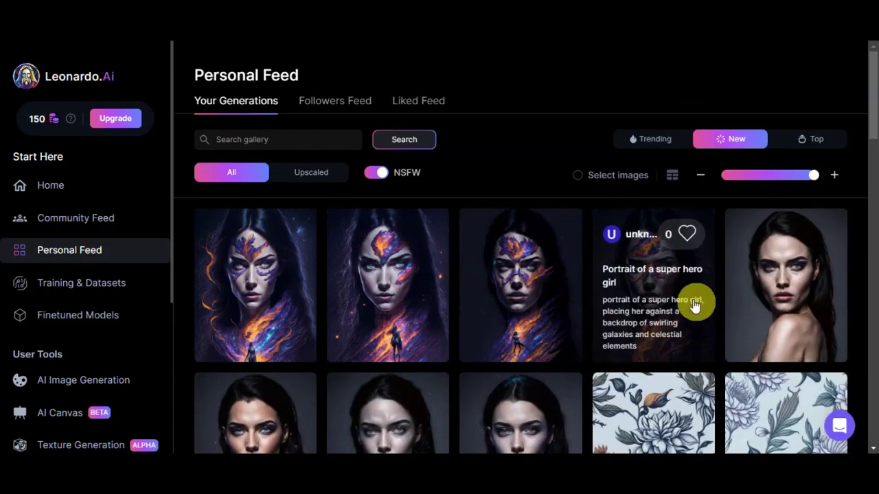
{"action": "scroll", "coordinate": [694, 306], "scroll_direction": "down", "scroll_amount": 5}
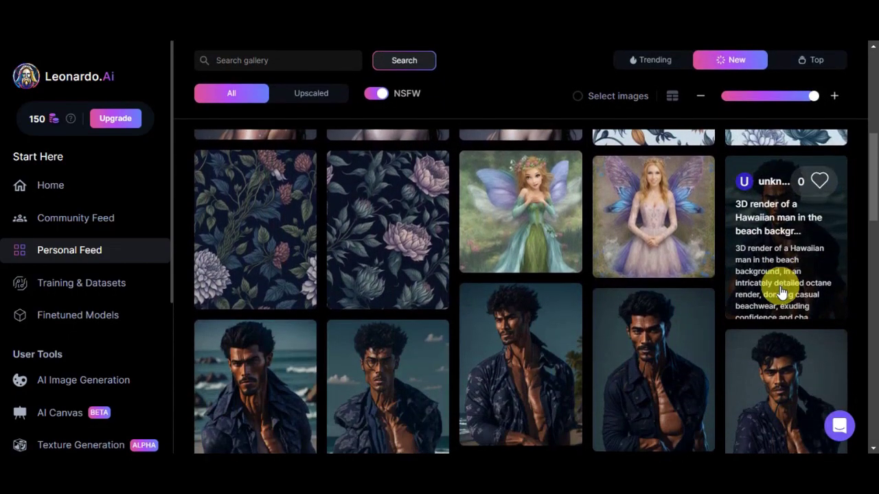
{"action": "scroll", "coordinate": [782, 292], "scroll_direction": "down", "scroll_amount": 5}
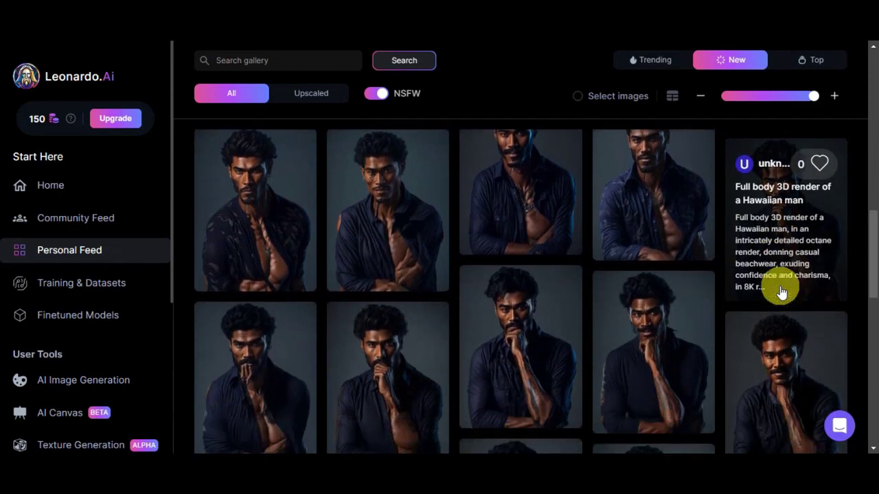
{"action": "scroll", "coordinate": [782, 291], "scroll_direction": "down", "scroll_amount": 8}
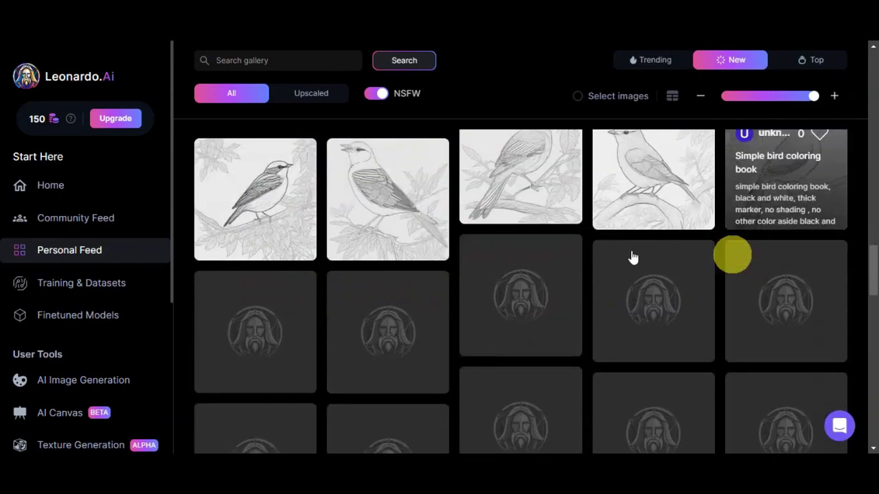
{"action": "scroll", "coordinate": [364, 199], "scroll_direction": "down", "scroll_amount": 5}
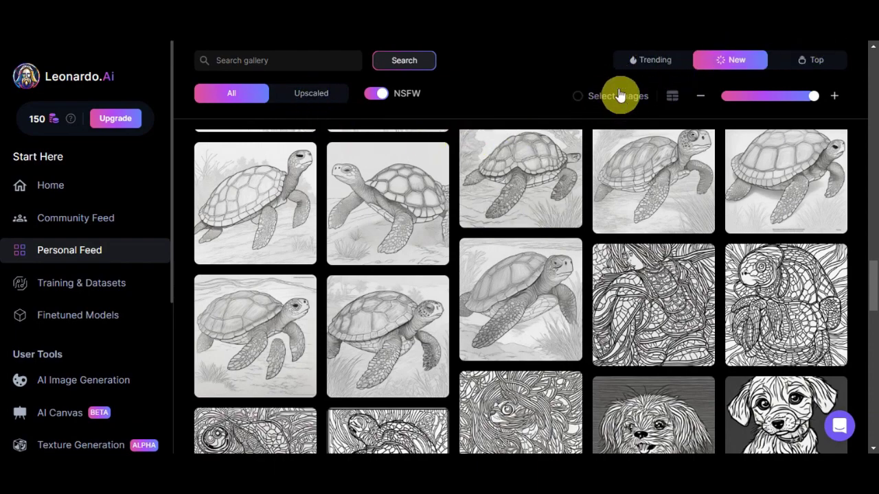
Open the Training & Datasets page and examine the existing dataset.
{"action": "left_click", "coordinate": [118, 293]}
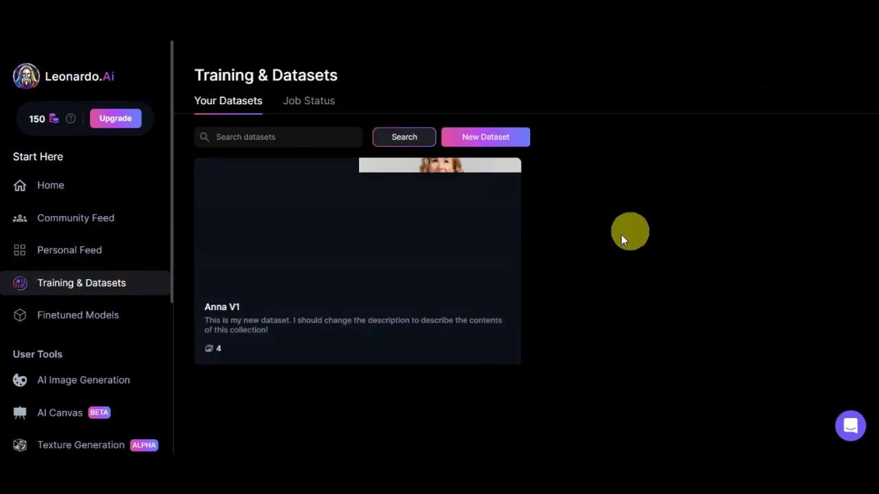
{"action": "mouse_move", "coordinate": [459, 232]}
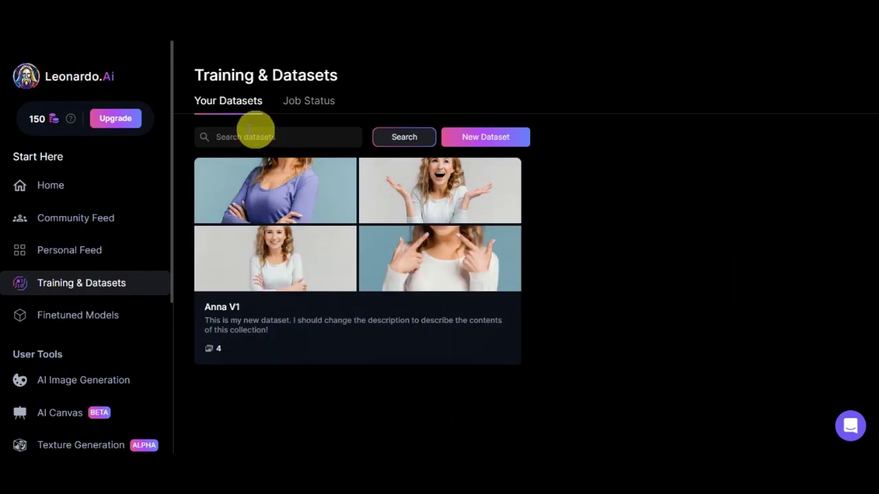
Open the Finetuned Models page and browse the Community Models.
{"action": "left_click", "coordinate": [90, 317]}
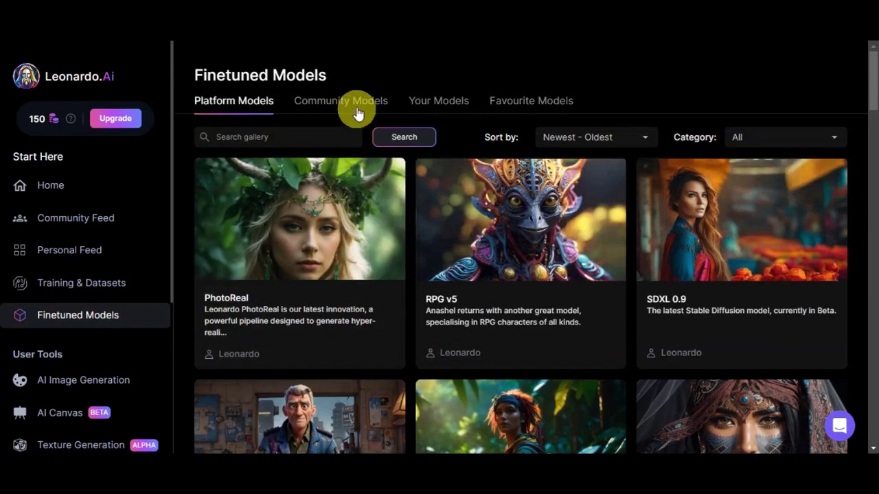
{"action": "left_click", "coordinate": [350, 109]}
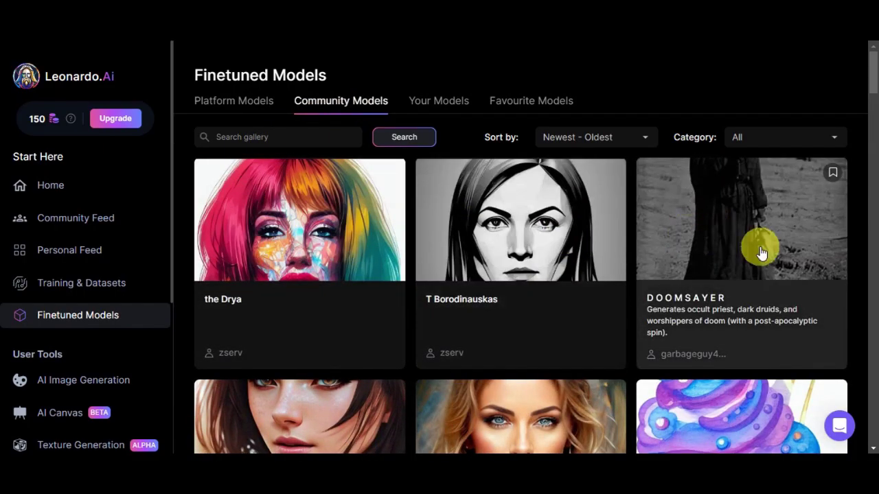
{"action": "scroll", "coordinate": [758, 268], "scroll_direction": "down", "scroll_amount": 2}
{"action": "scroll", "coordinate": [288, 270], "scroll_direction": "down", "scroll_amount": 3}
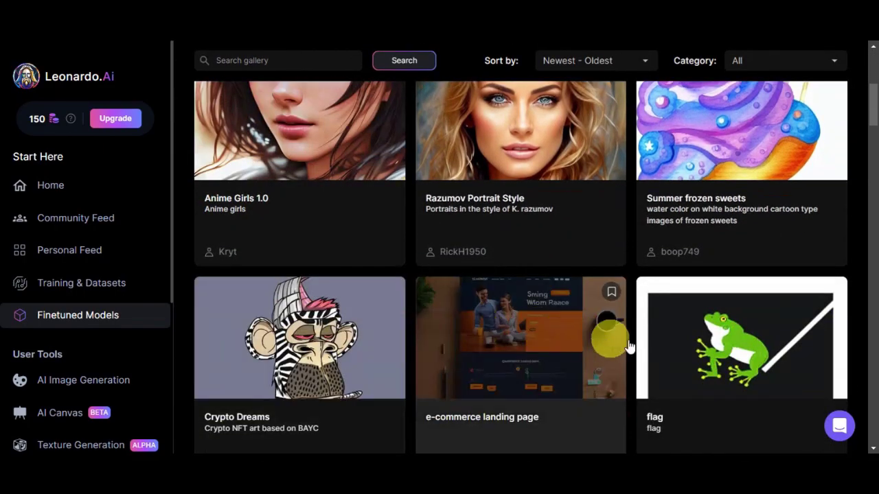
Look through the Your Models and Favourite Models collections of the Finetuned Models page.
{"action": "scroll", "coordinate": [608, 343], "scroll_direction": "up", "scroll_amount": 5}
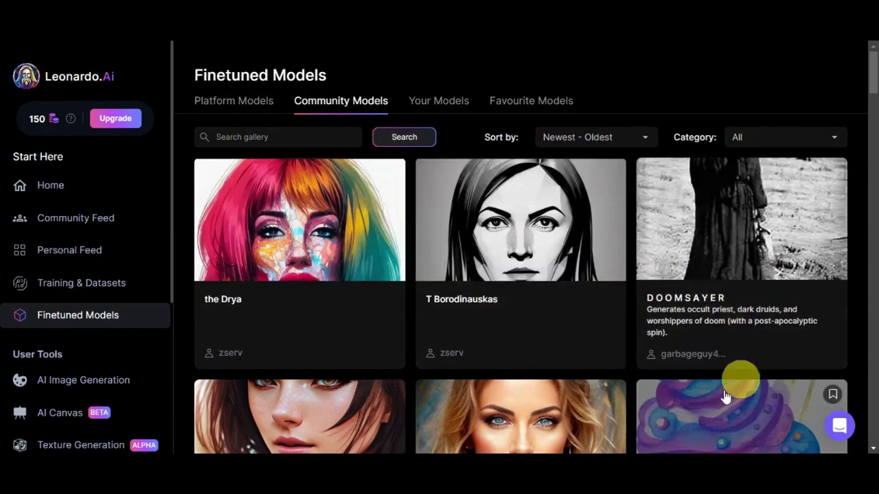
{"action": "left_click", "coordinate": [447, 106]}
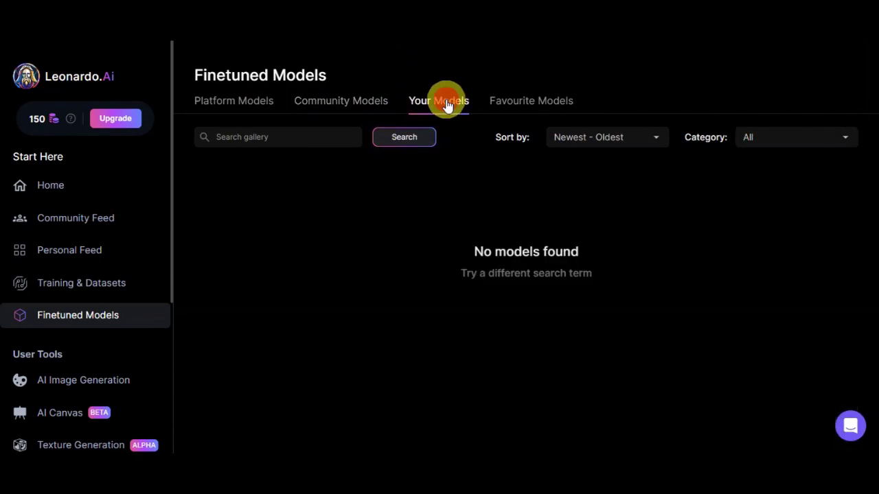
{"action": "left_click", "coordinate": [515, 108]}
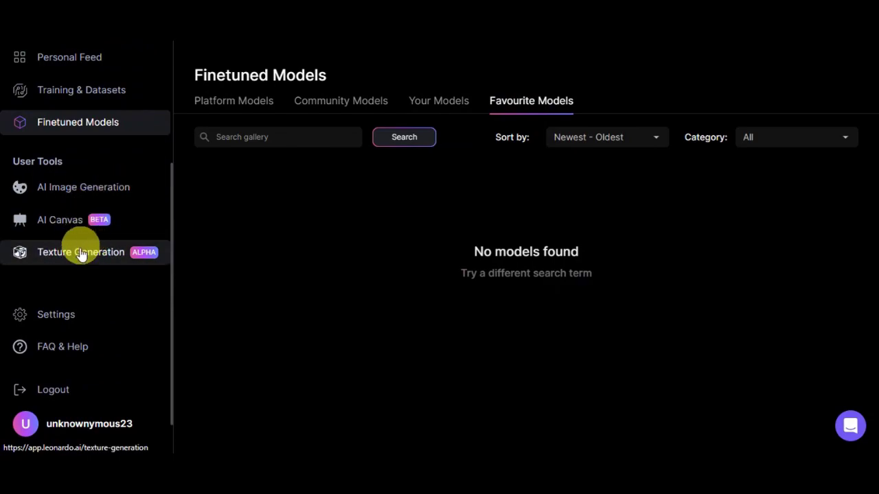
{"action": "scroll", "coordinate": [103, 261], "scroll_direction": "down", "scroll_amount": 1}
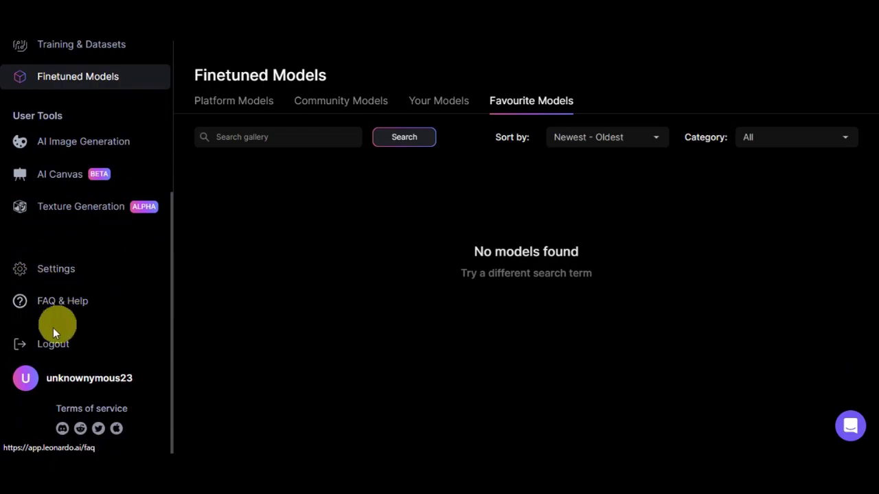
{"action": "scroll", "coordinate": [108, 346], "scroll_direction": "up", "scroll_amount": 4}
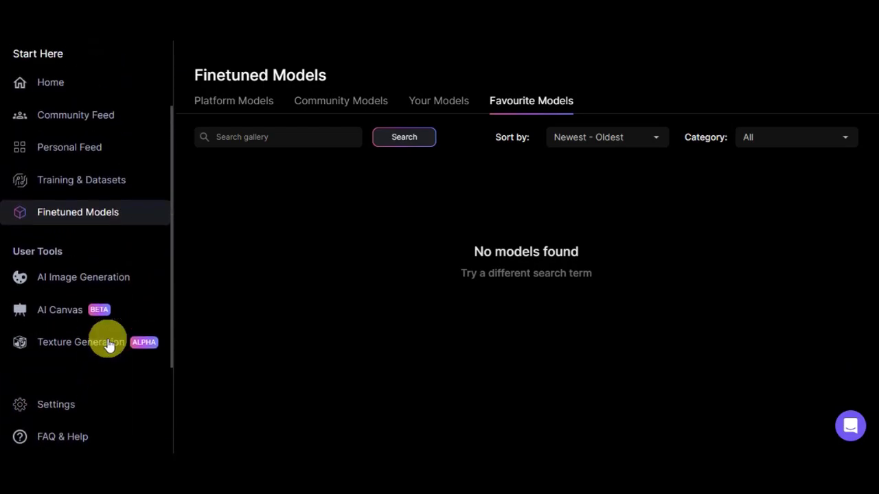
{"action": "scroll", "coordinate": [113, 313], "scroll_direction": "down", "scroll_amount": 2}
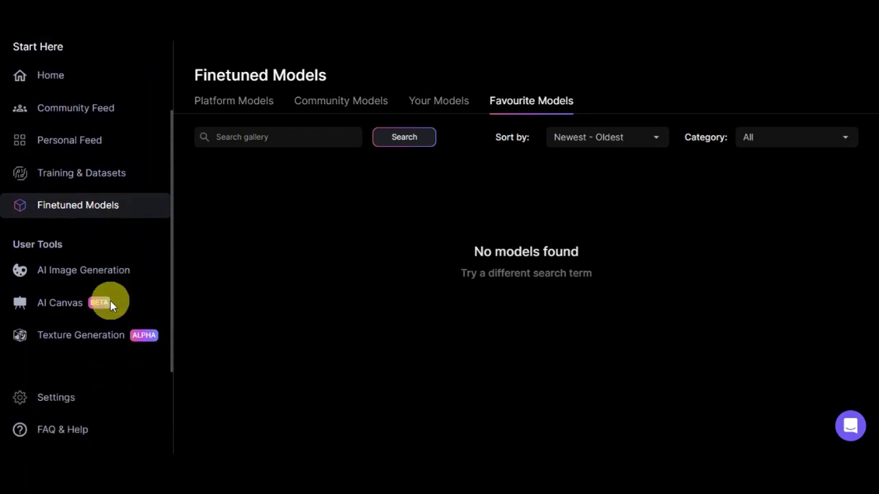
Open AI Image Generation and bring up the custom model selection for the finetuned model.
{"action": "left_click", "coordinate": [81, 275]}
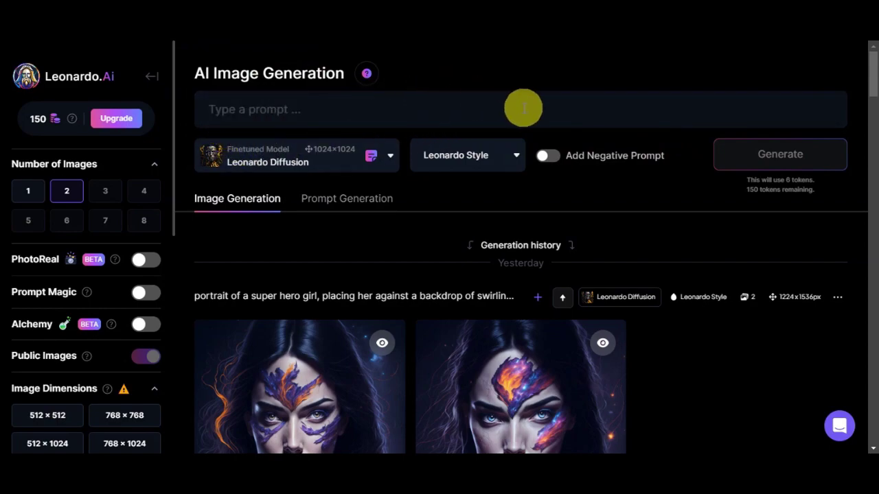
{"action": "left_click", "coordinate": [392, 158]}
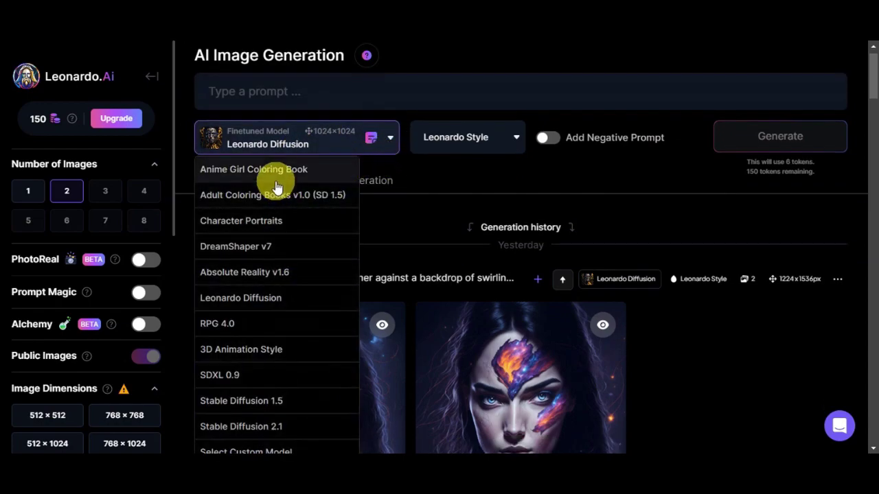
{"action": "scroll", "coordinate": [232, 232], "scroll_direction": "down", "scroll_amount": 1}
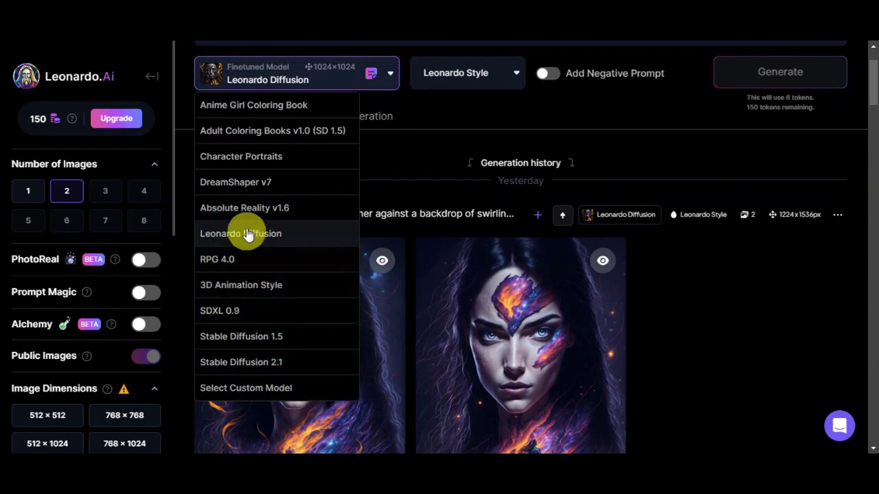
{"action": "left_click", "coordinate": [252, 389]}
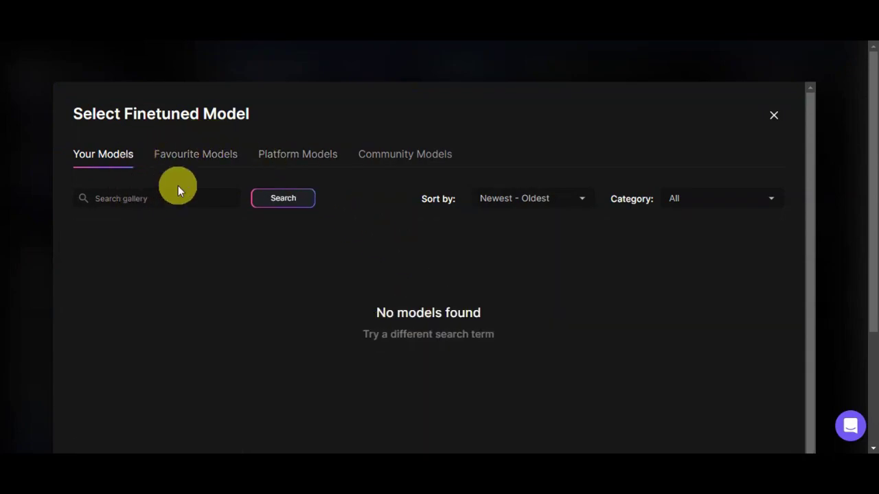
Browse the Platform Models and choose DreamShaper v6 as the model to generate with.
{"action": "left_click", "coordinate": [291, 147]}
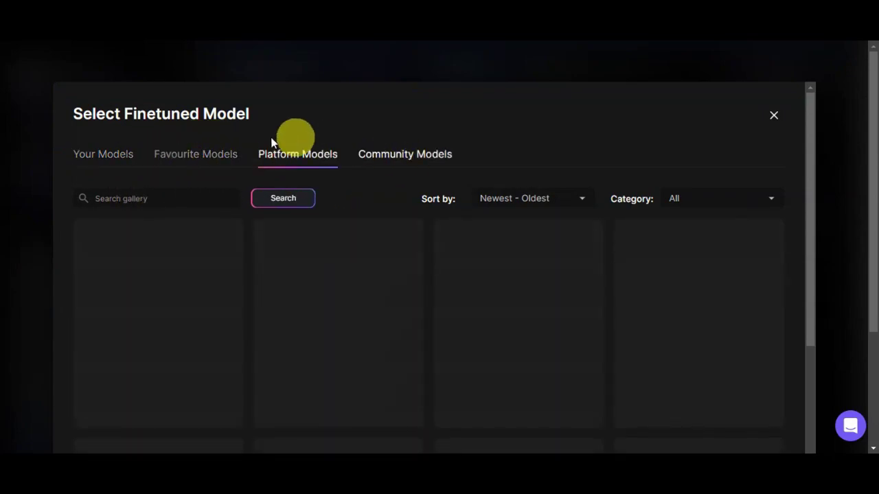
{"action": "scroll", "coordinate": [497, 216], "scroll_direction": "down", "scroll_amount": 4}
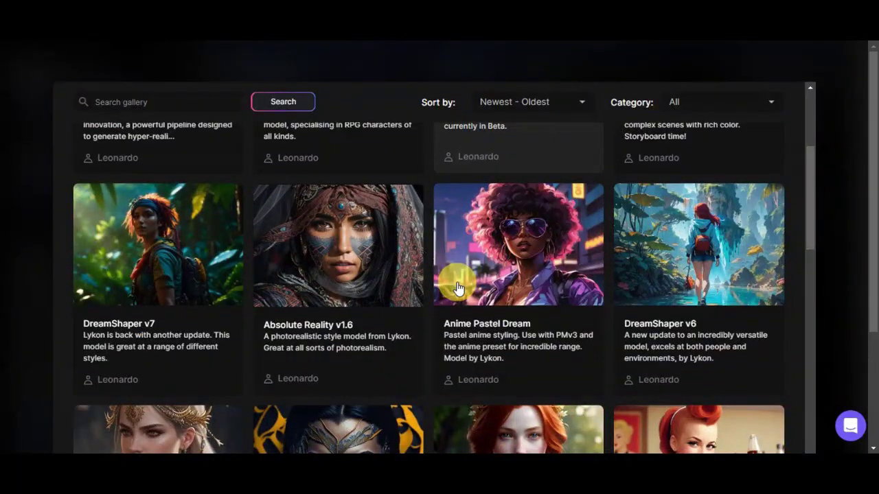
{"action": "scroll", "coordinate": [597, 304], "scroll_direction": "down", "scroll_amount": 2}
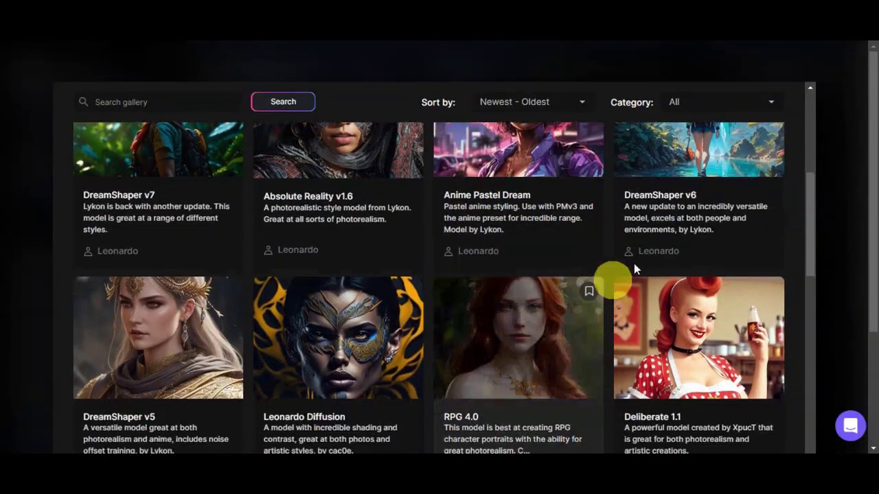
{"action": "scroll", "coordinate": [631, 269], "scroll_direction": "up", "scroll_amount": 3}
{"action": "scroll", "coordinate": [704, 375], "scroll_direction": "down", "scroll_amount": 1}
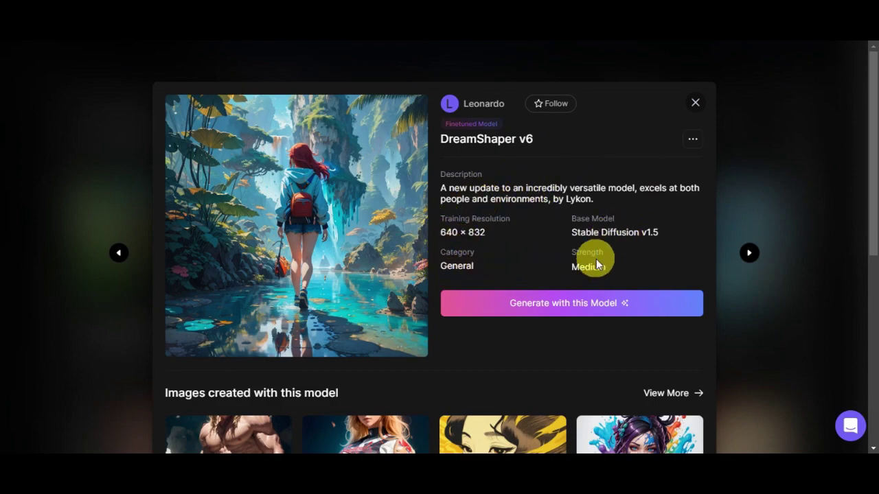
{"action": "left_click", "coordinate": [567, 306]}
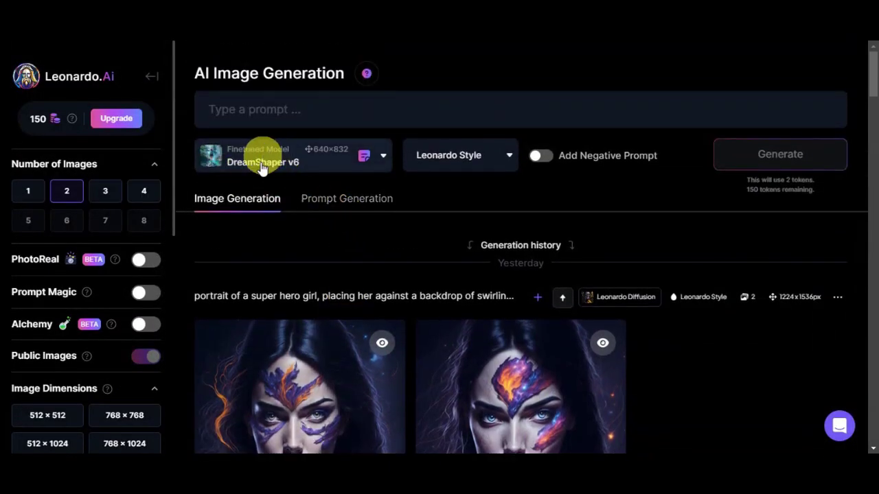
Examine the available style options and the negative prompt field of the image generator.
{"action": "left_click", "coordinate": [500, 167]}
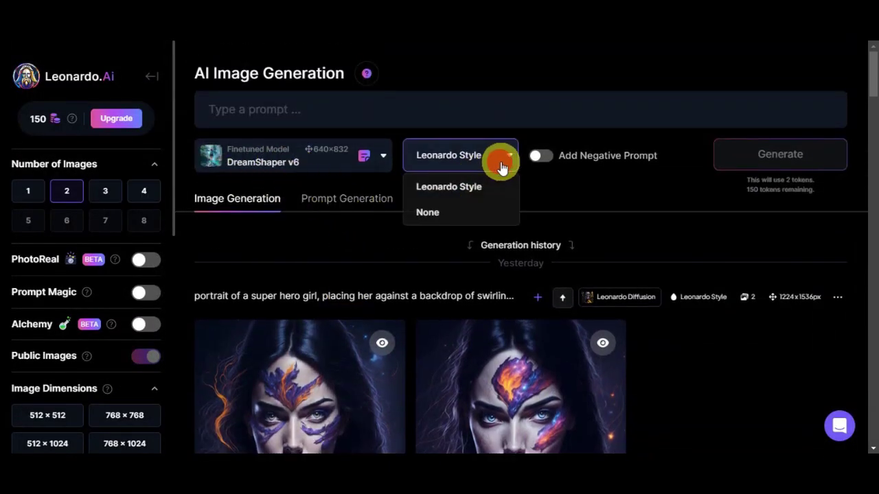
{"action": "left_click_drag", "start_coordinate": [604, 185], "coordinate": [567, 196]}
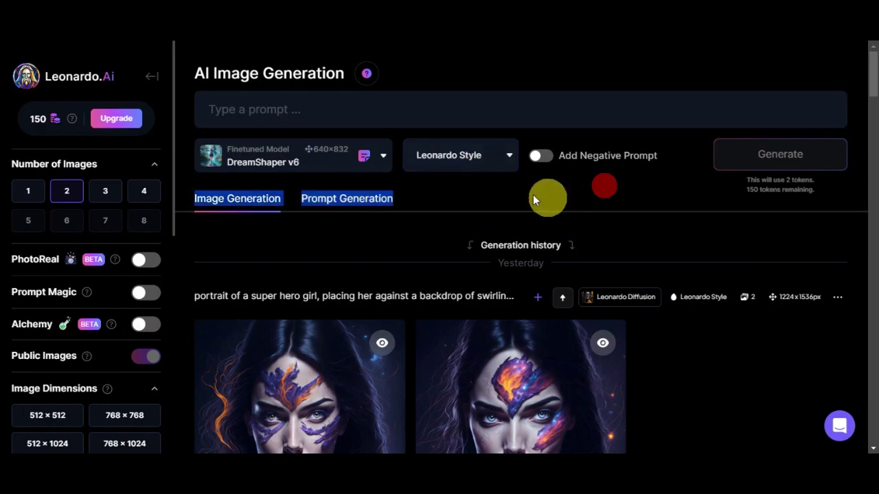
{"action": "left_click", "coordinate": [547, 158]}
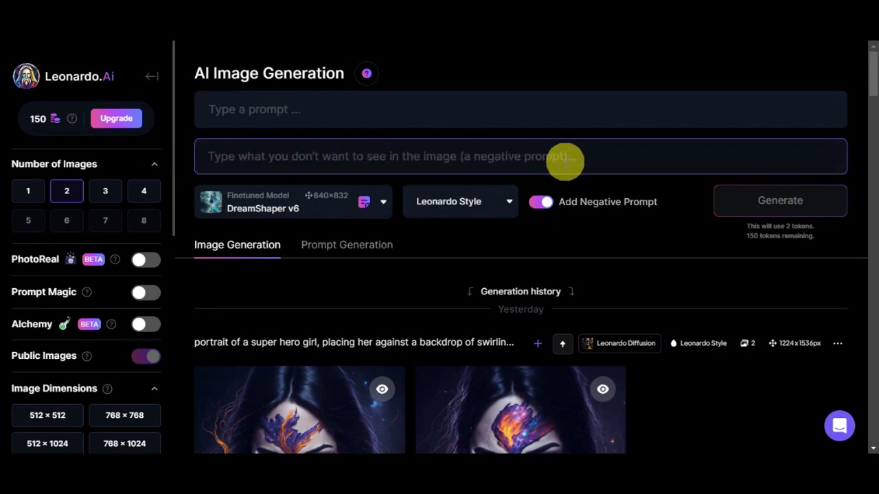
{"action": "left_click", "coordinate": [541, 202]}
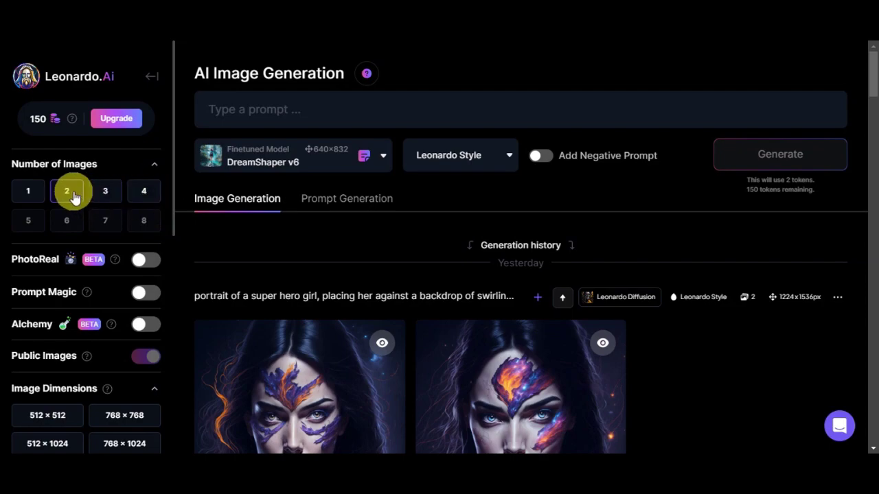
Examine the generation settings, from PhotoReal, Alchemy and image dimensions to guidance scale, ControlNet, tiling and Image to Image.
{"action": "scroll", "coordinate": [74, 197], "scroll_direction": "down", "scroll_amount": 2}
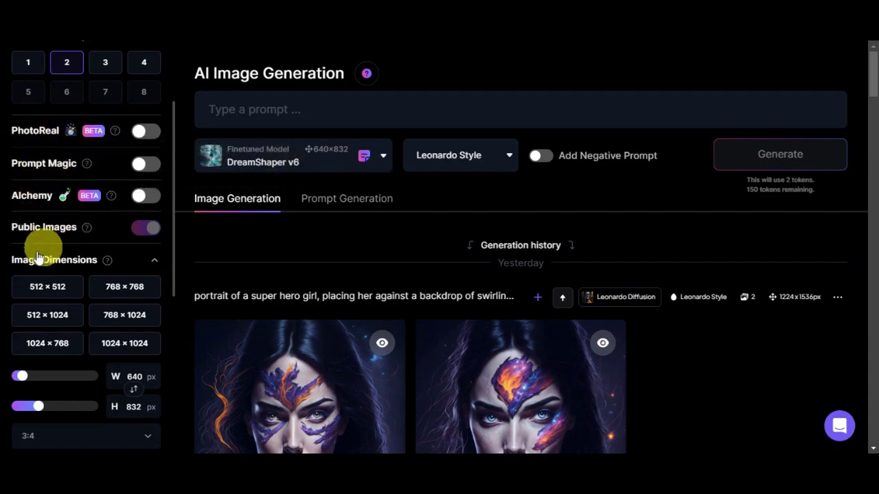
{"action": "scroll", "coordinate": [94, 199], "scroll_direction": "down", "scroll_amount": 1}
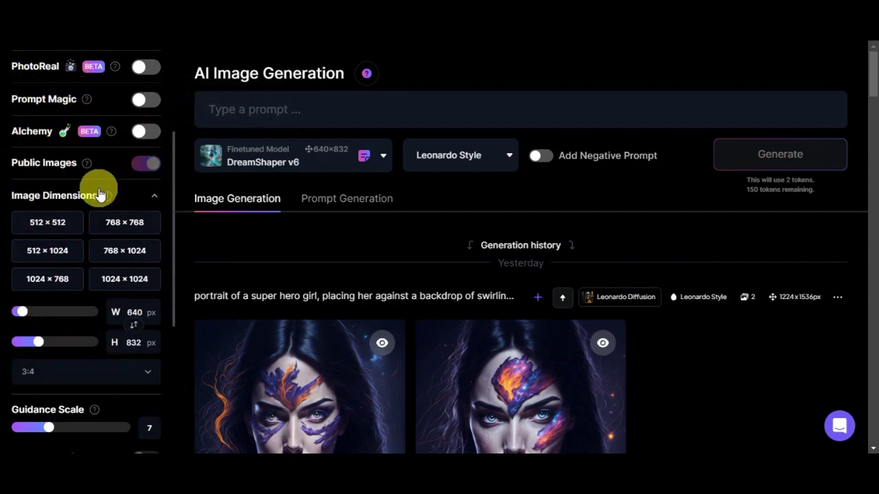
{"action": "scroll", "coordinate": [117, 196], "scroll_direction": "down", "scroll_amount": 1}
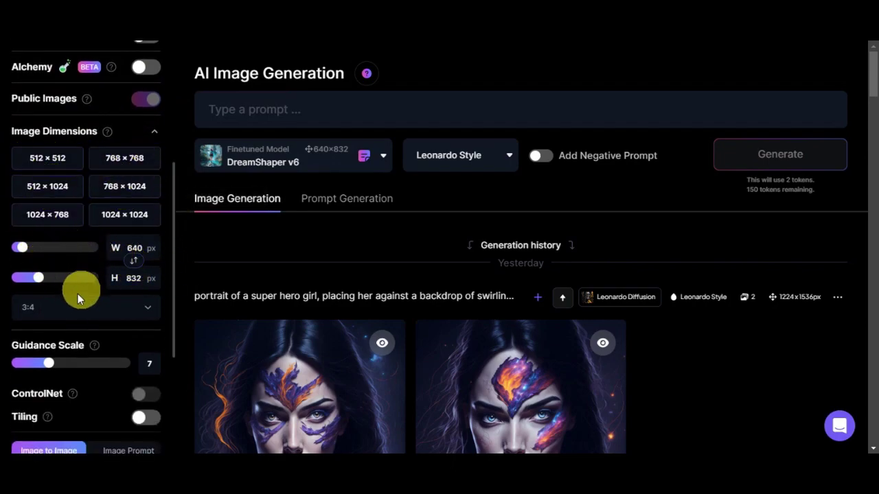
{"action": "scroll", "coordinate": [153, 262], "scroll_direction": "down", "scroll_amount": 2}
{"action": "mouse_move", "coordinate": [94, 218]}
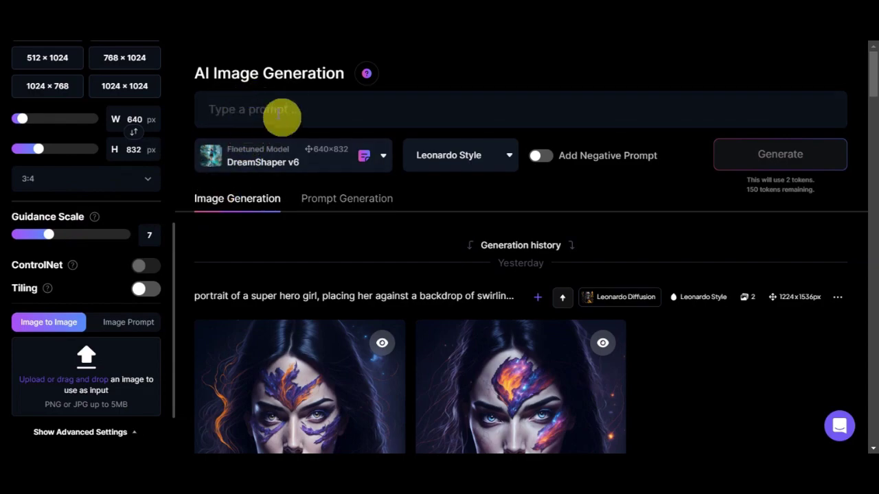
{"action": "mouse_move", "coordinate": [77, 270]}
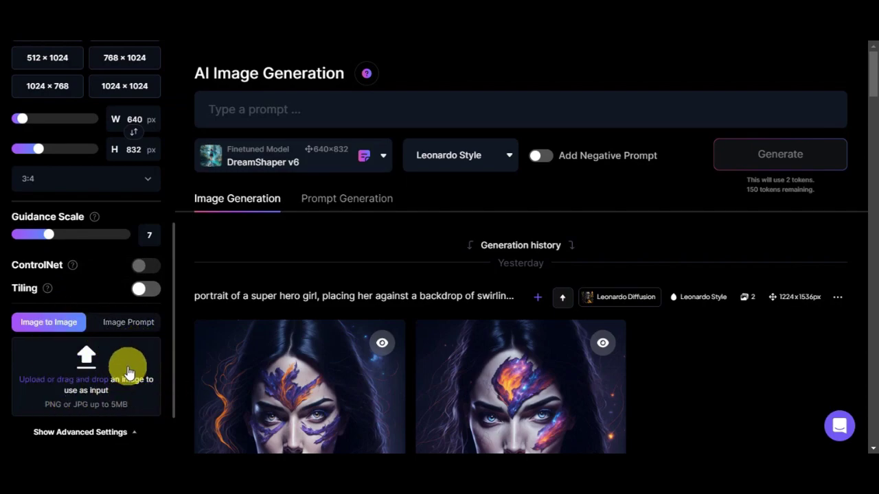
{"action": "mouse_move", "coordinate": [50, 290]}
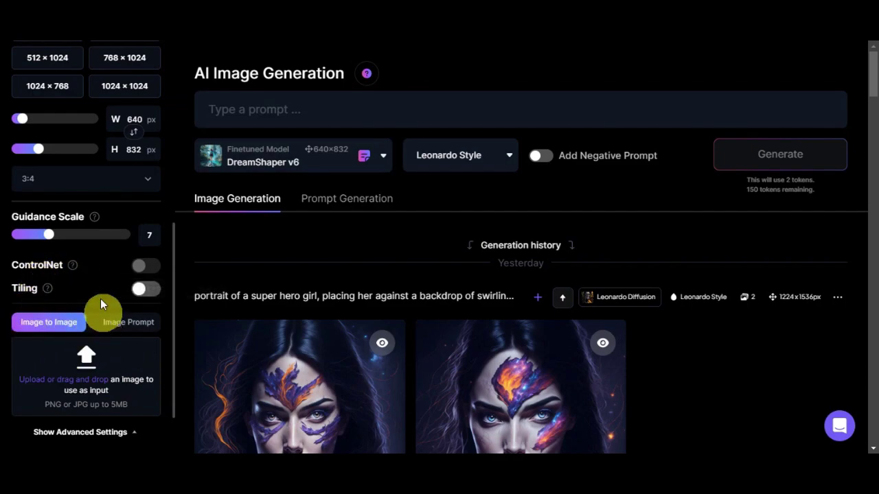
{"action": "scroll", "coordinate": [82, 318], "scroll_direction": "down", "scroll_amount": 1}
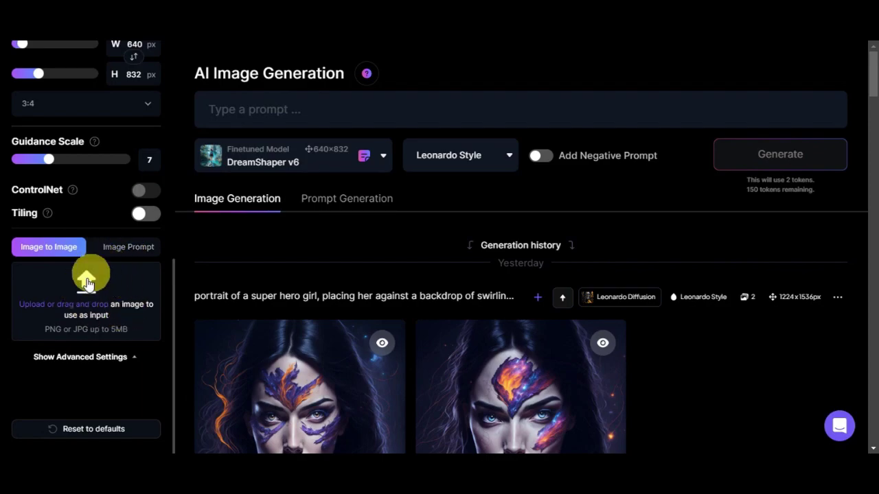
Generate images from a prompt for a captivating portrait of a girl transformed into a mythical mermaid, serenely swimming through crystal-clear waters with iridescent scales.
{"action": "left_click", "coordinate": [351, 112]}
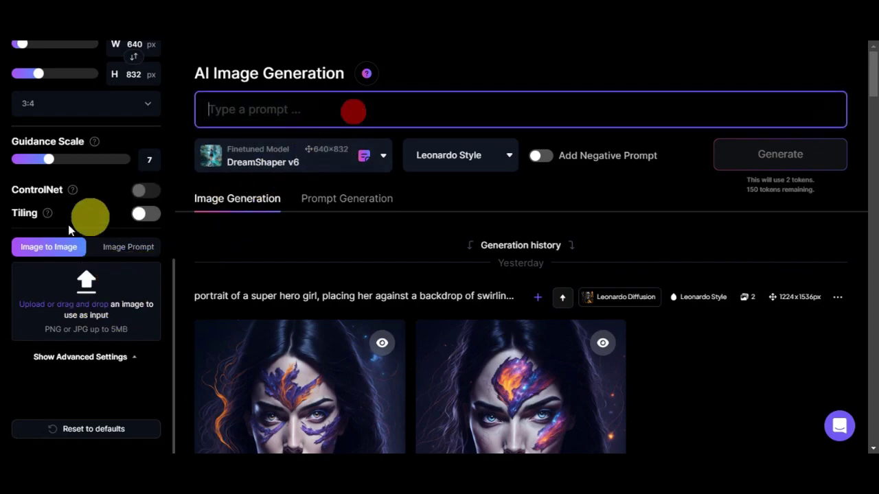
{"action": "scroll", "coordinate": [62, 226], "scroll_direction": "up", "scroll_amount": 3}
{"action": "scroll", "coordinate": [52, 233], "scroll_direction": "up", "scroll_amount": 3}
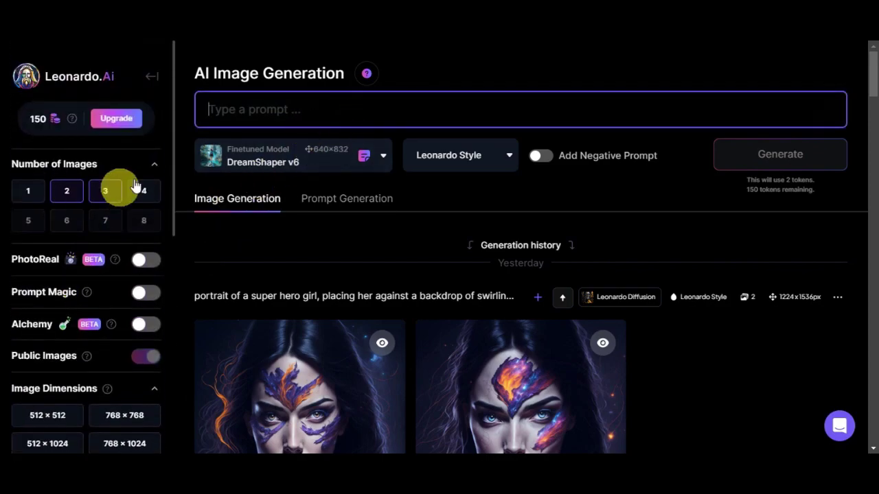
{"action": "left_click", "coordinate": [235, 117]}
{"action": "type", "text": "Captivating portrait of a girl transformed into a mythical mermaid, serenely swimming through crystal-clear waters, iridescent scales shimmering under the sunlight, magical, graceful, realistic, intricate details"}
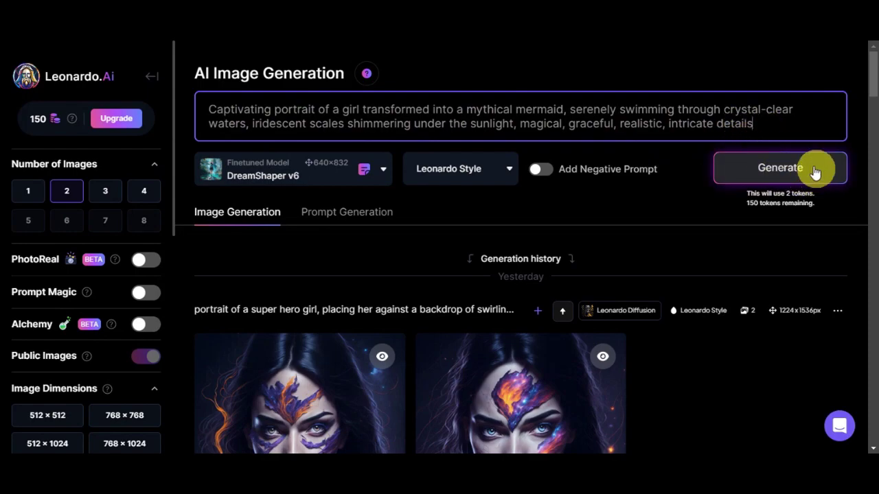
{"action": "left_click", "coordinate": [795, 180]}
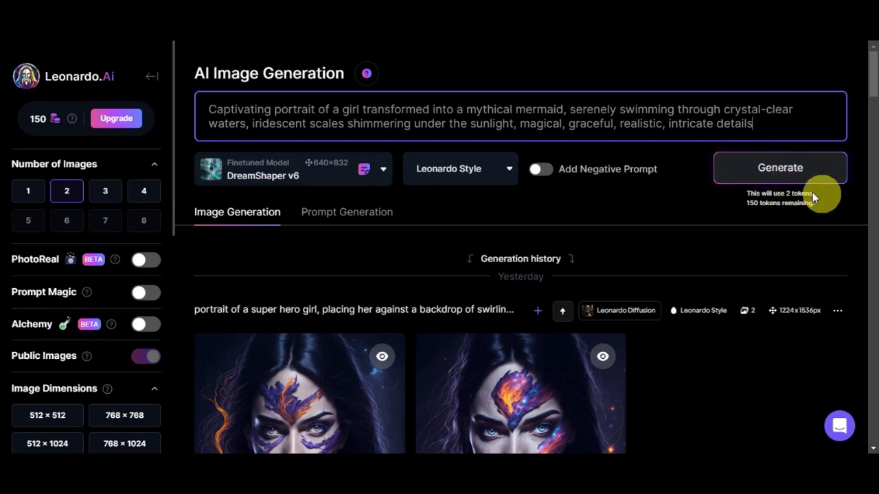
{"action": "left_click", "coordinate": [814, 171]}
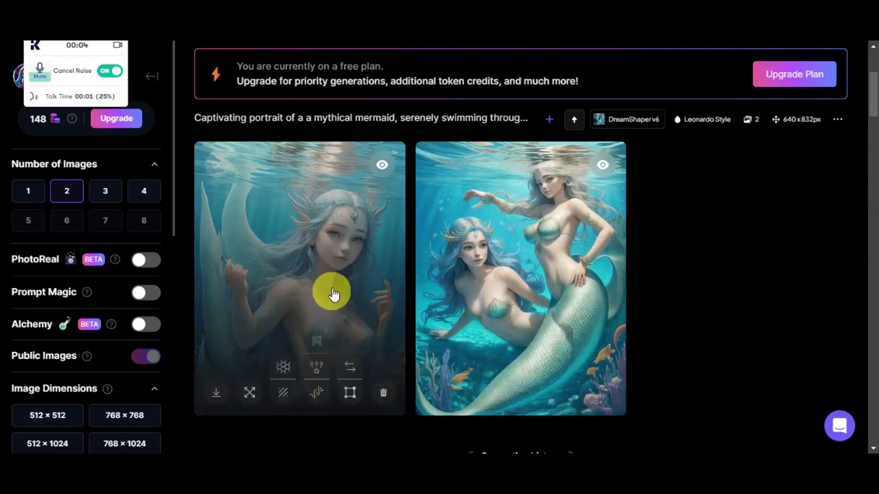
View both generated mermaid images enlarged, close the preview and return to the prompt area.
{"action": "left_click", "coordinate": [343, 292]}
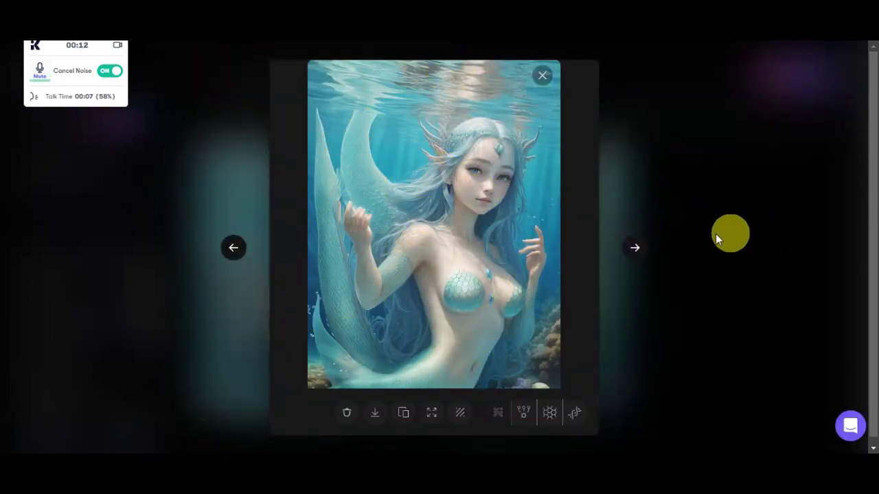
{"action": "left_click", "coordinate": [643, 255]}
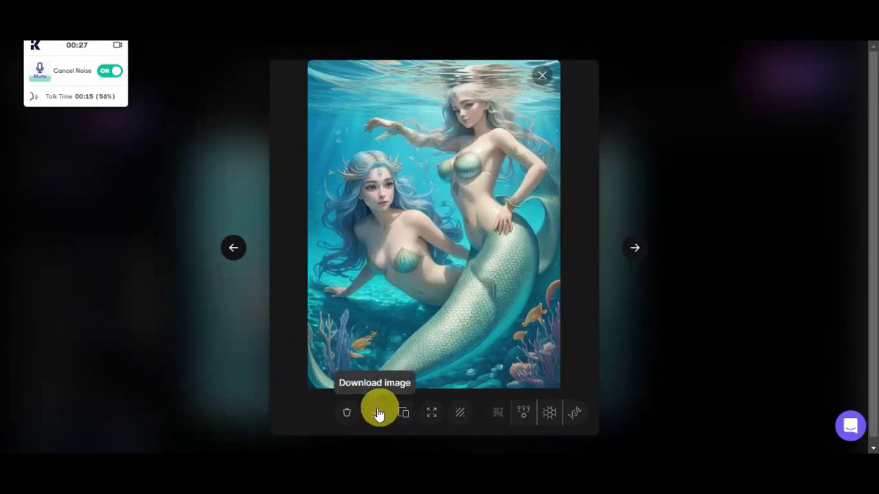
{"action": "left_click", "coordinate": [543, 77]}
{"action": "mouse_move", "coordinate": [439, 304]}
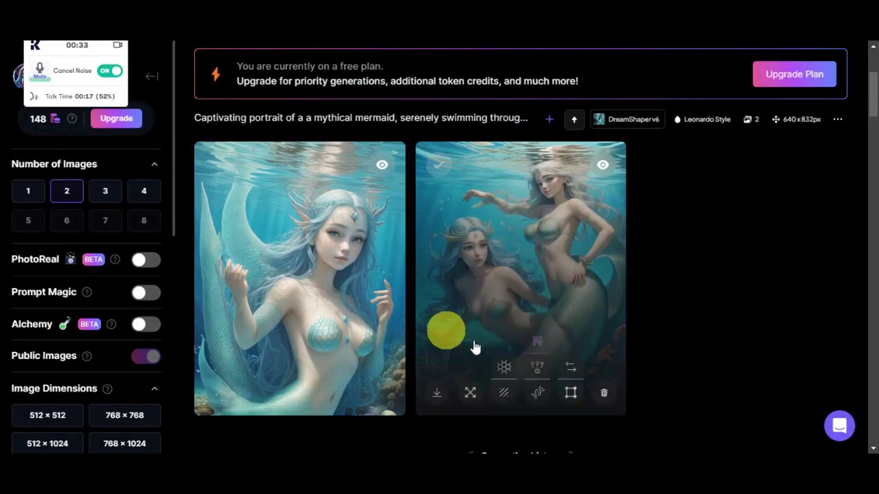
{"action": "scroll", "coordinate": [625, 305], "scroll_direction": "up", "scroll_amount": 1}
{"action": "scroll", "coordinate": [588, 320], "scroll_direction": "up", "scroll_amount": 2}
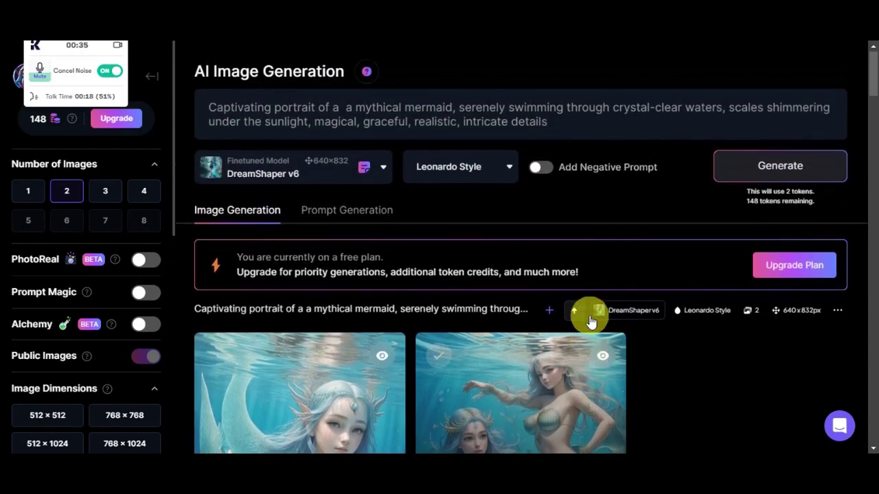
Enable the negative prompt and exclude "multiple person, two mermaids" from the mermaid image.
{"action": "left_click", "coordinate": [542, 173]}
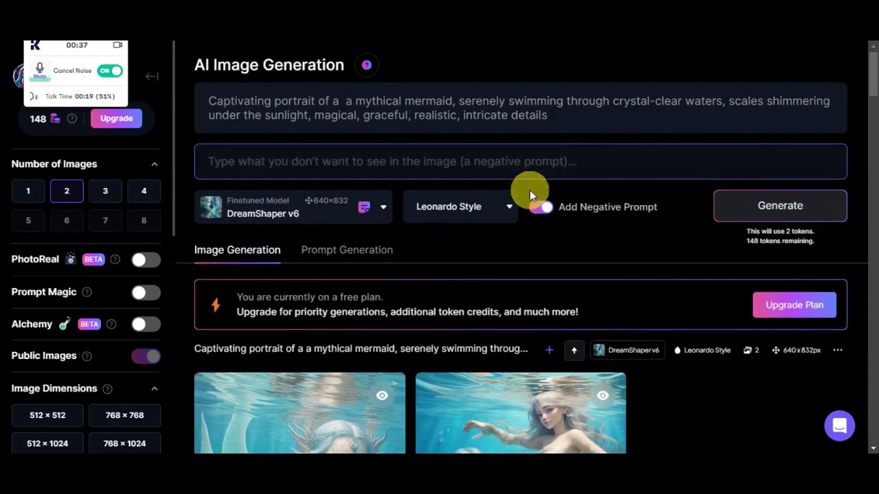
{"action": "scroll", "coordinate": [412, 157], "scroll_direction": "down", "scroll_amount": 1}
{"action": "left_click", "coordinate": [242, 110]}
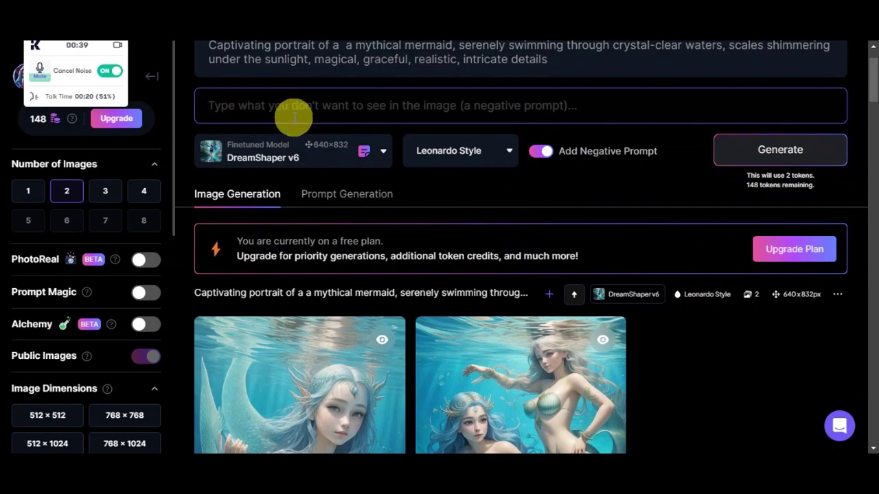
{"action": "type", "text": "multiple person, two mermaids"}
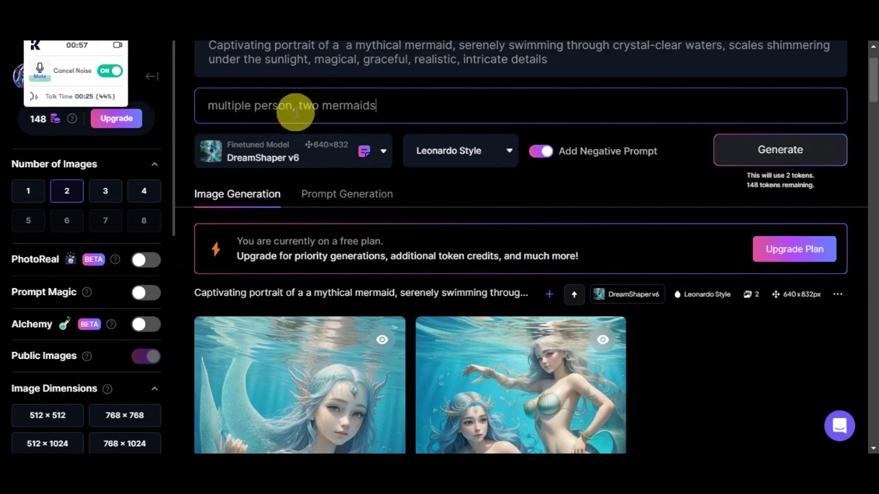
{"action": "scroll", "coordinate": [451, 208], "scroll_direction": "up", "scroll_amount": 1}
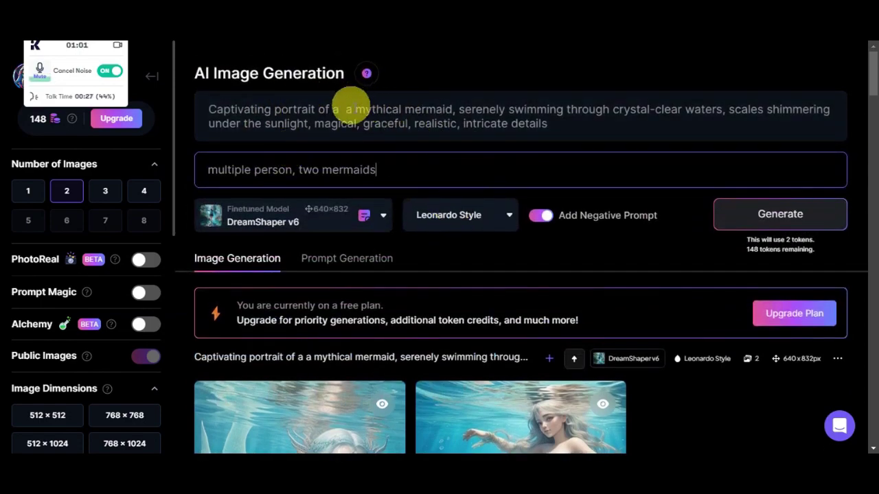
Insert "red" before "mermaid" in the main prompt and generate the two images.
{"action": "left_click", "coordinate": [406, 110]}
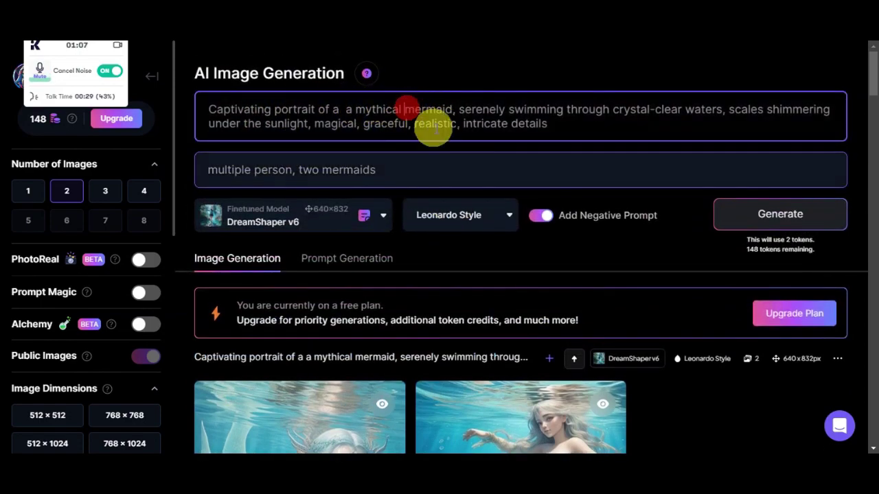
{"action": "type", "text": "red"}
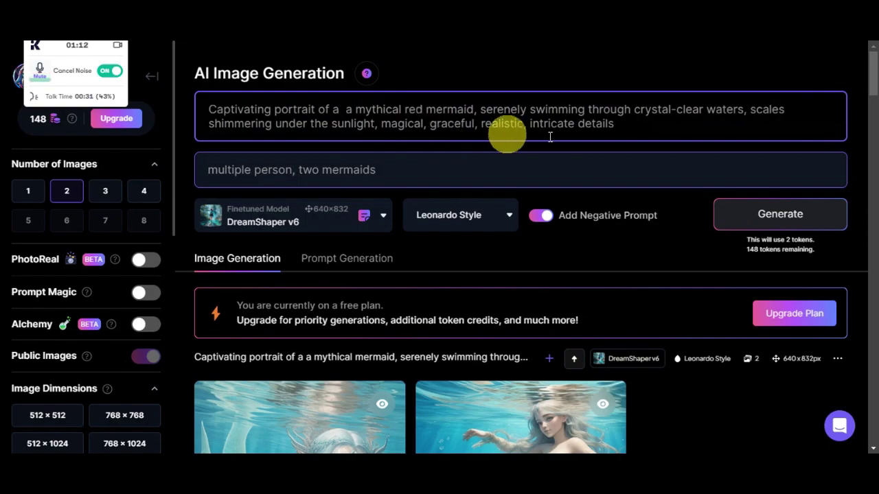
{"action": "left_click", "coordinate": [751, 203]}
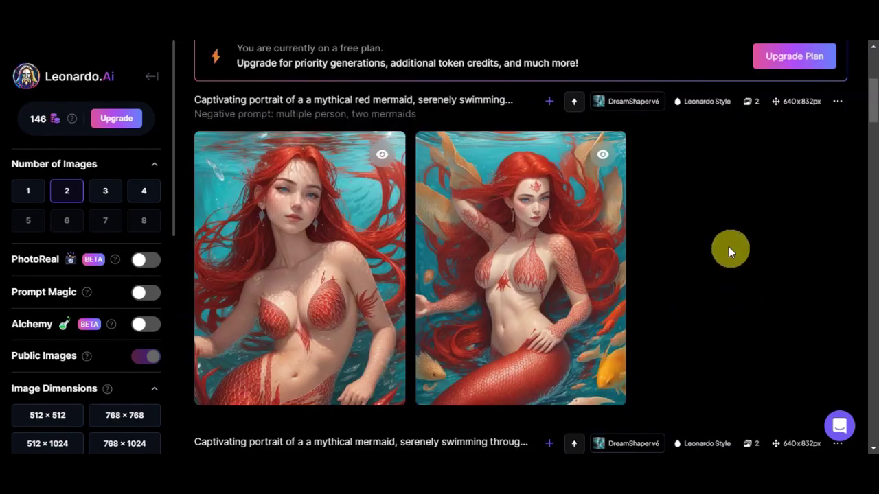
View both red mermaid images enlarged, returning to the first one.
{"action": "left_click", "coordinate": [348, 260]}
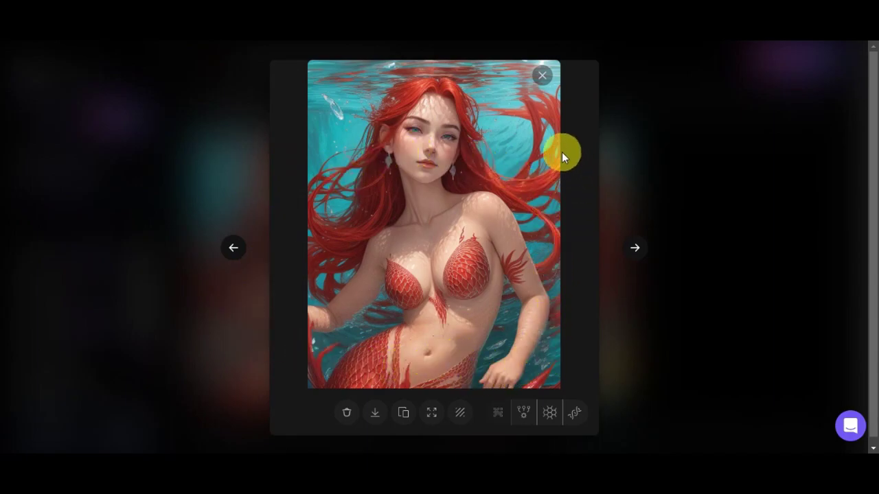
{"action": "left_click", "coordinate": [636, 248]}
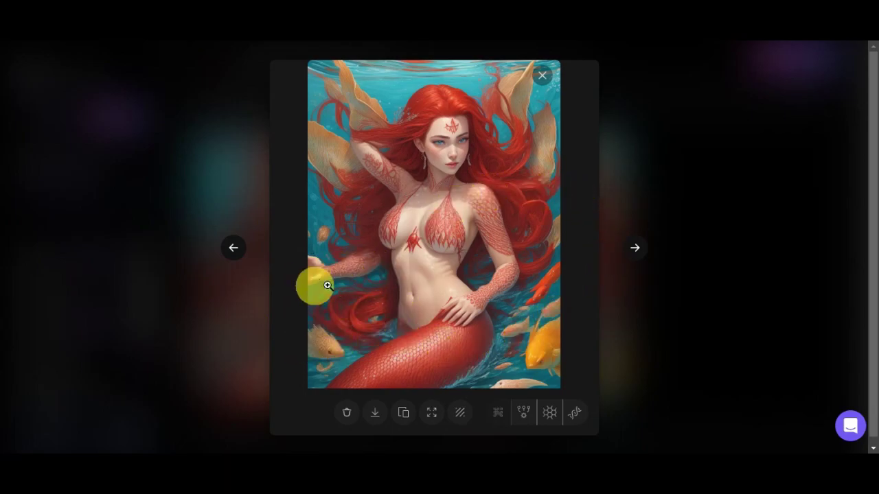
{"action": "left_click", "coordinate": [229, 250]}
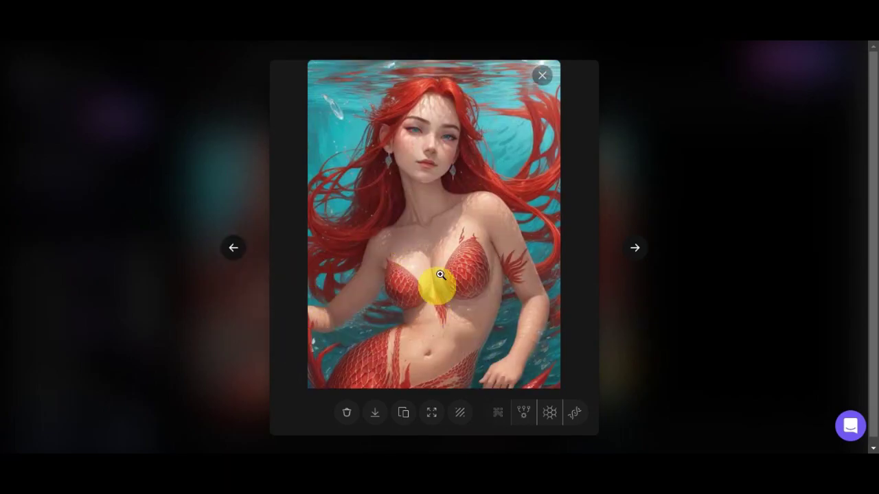
Download the first red mermaid image and close its enlarged preview.
{"action": "key", "text": "Escape"}
{"action": "left_click", "coordinate": [368, 410]}
{"action": "left_click", "coordinate": [372, 412]}
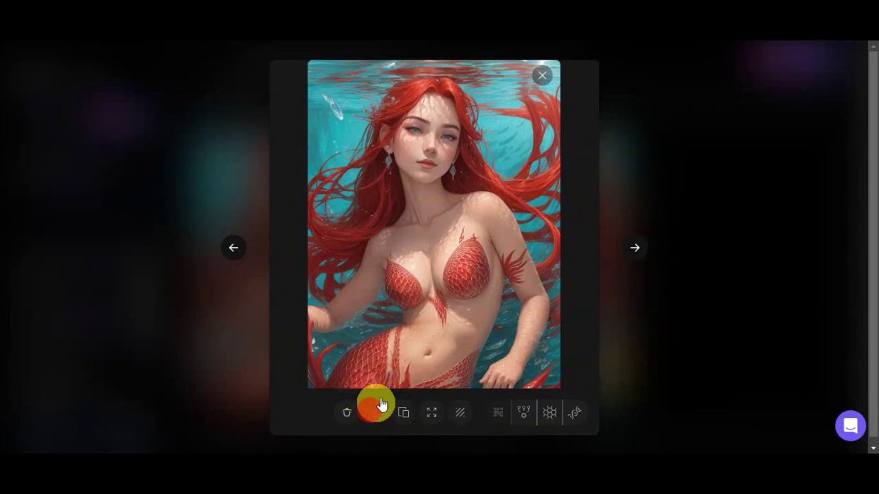
{"action": "left_click", "coordinate": [680, 184]}
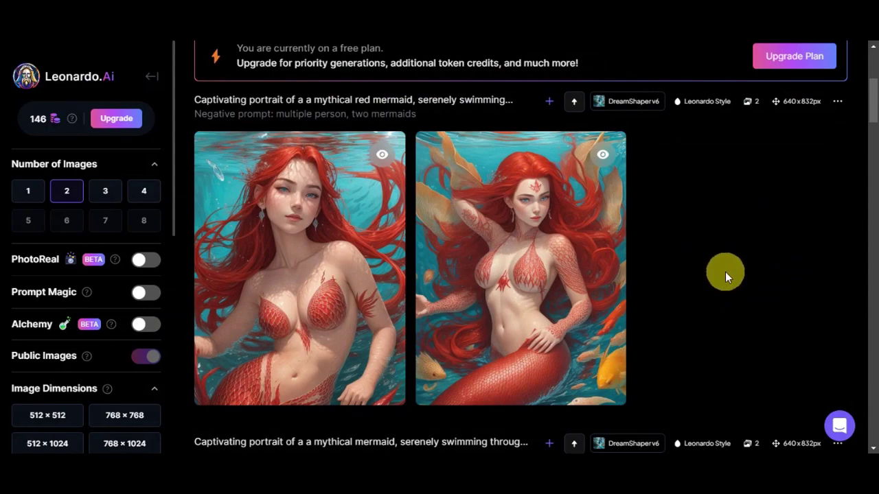
Look through the earlier mermaid images down to the generation history.
{"action": "scroll", "coordinate": [714, 284], "scroll_direction": "up", "scroll_amount": 3}
{"action": "scroll", "coordinate": [705, 297], "scroll_direction": "down", "scroll_amount": 2}
{"action": "scroll", "coordinate": [705, 298], "scroll_direction": "down", "scroll_amount": 6}
{"action": "scroll", "coordinate": [705, 298], "scroll_direction": "down", "scroll_amount": 2}
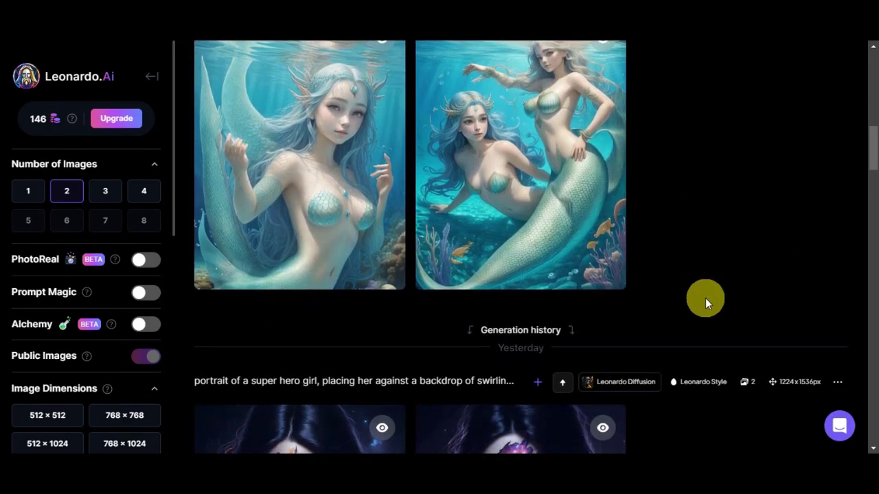
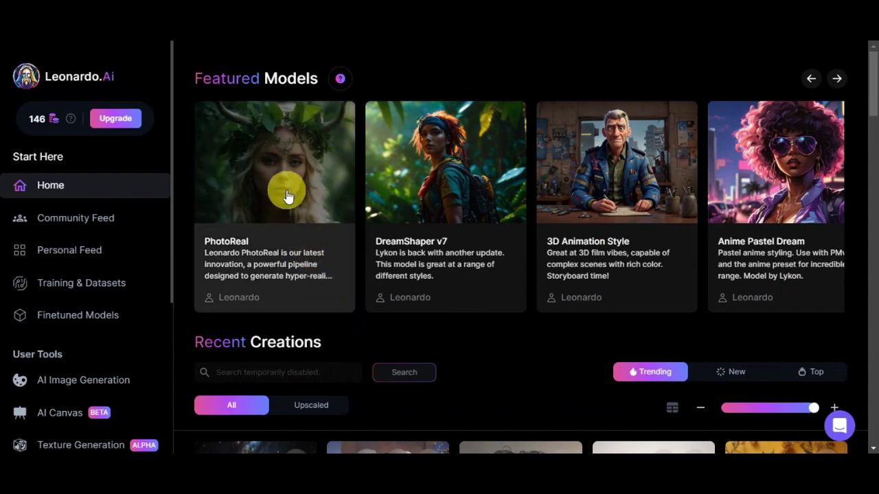
Browse the featured models on the home page through to the last one, Magic Items.
{"action": "left_click", "coordinate": [837, 78]}
{"action": "left_click", "coordinate": [837, 79]}
{"action": "left_click", "coordinate": [836, 80]}
{"action": "left_click", "coordinate": [836, 80]}
{"action": "left_click", "coordinate": [837, 80]}
{"action": "left_click", "coordinate": [837, 80]}
{"action": "left_click", "coordinate": [837, 79]}
{"action": "left_click", "coordinate": [837, 79]}
{"action": "left_click", "coordinate": [836, 81]}
{"action": "left_click", "coordinate": [836, 81]}
{"action": "left_click", "coordinate": [836, 81]}
{"action": "left_click", "coordinate": [837, 81]}
{"action": "left_click", "coordinate": [837, 81]}
{"action": "left_click", "coordinate": [836, 81]}
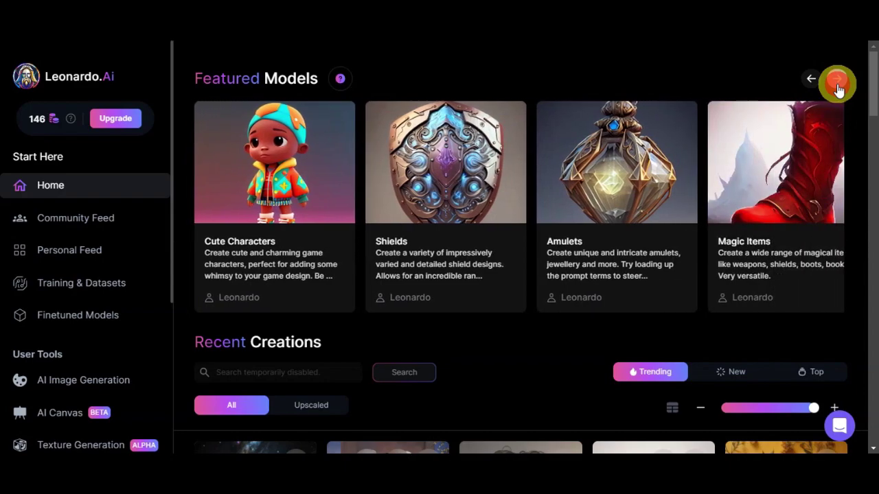
{"action": "left_click", "coordinate": [837, 81]}
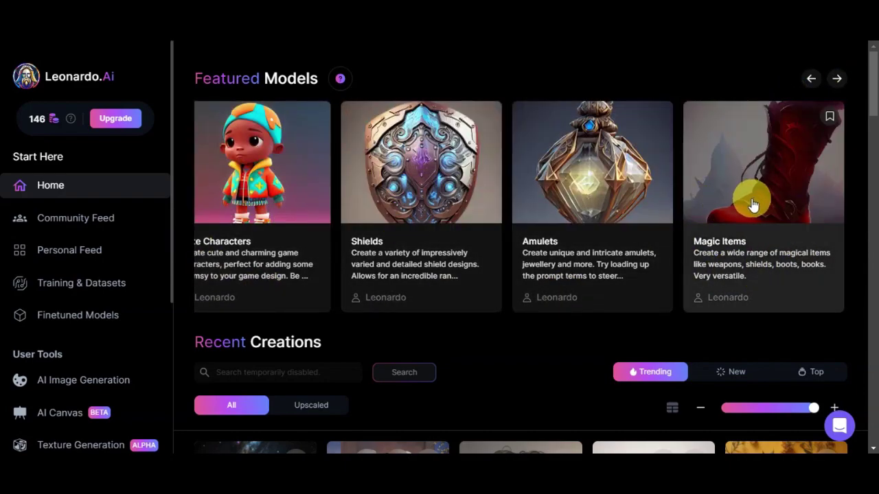
Browse the trending images under Recent Creations on the home page.
{"action": "scroll", "coordinate": [751, 199], "scroll_direction": "down", "scroll_amount": 5}
{"action": "scroll", "coordinate": [706, 256], "scroll_direction": "up", "scroll_amount": 1}
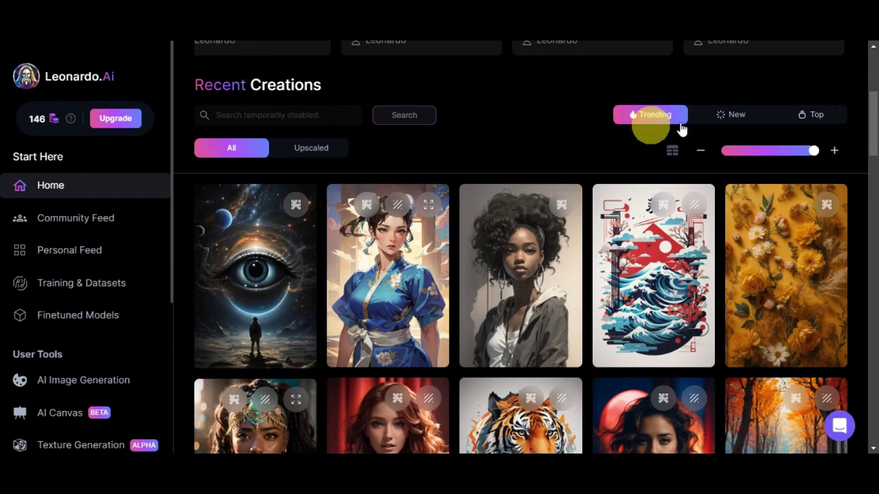
{"action": "mouse_move", "coordinate": [308, 265]}
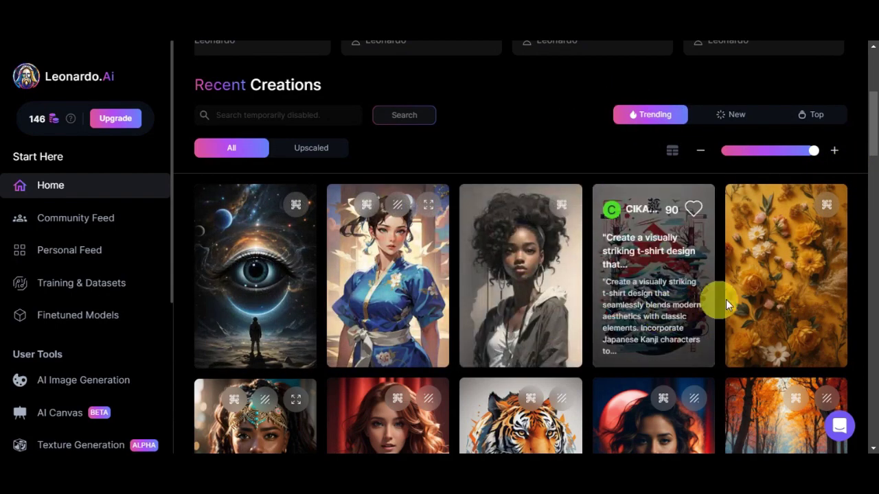
{"action": "scroll", "coordinate": [863, 290], "scroll_direction": "down", "scroll_amount": 4}
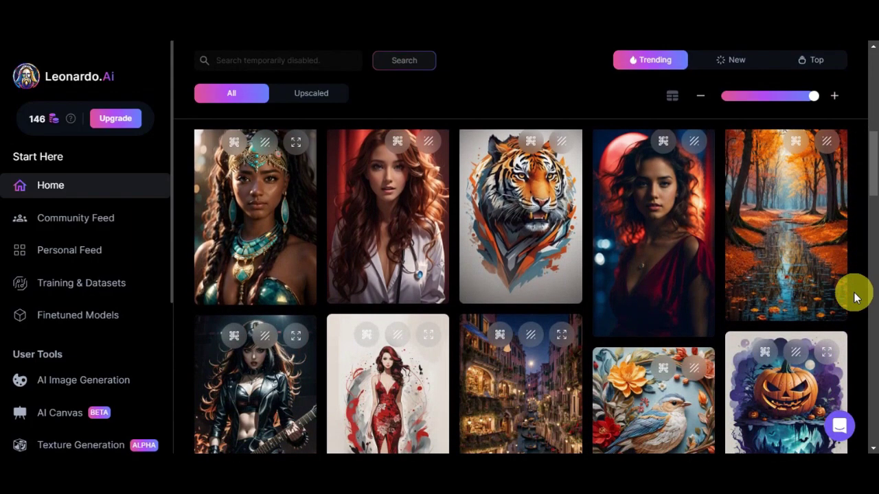
{"action": "scroll", "coordinate": [855, 296], "scroll_direction": "down", "scroll_amount": 2}
{"action": "scroll", "coordinate": [855, 297], "scroll_direction": "down", "scroll_amount": 6}
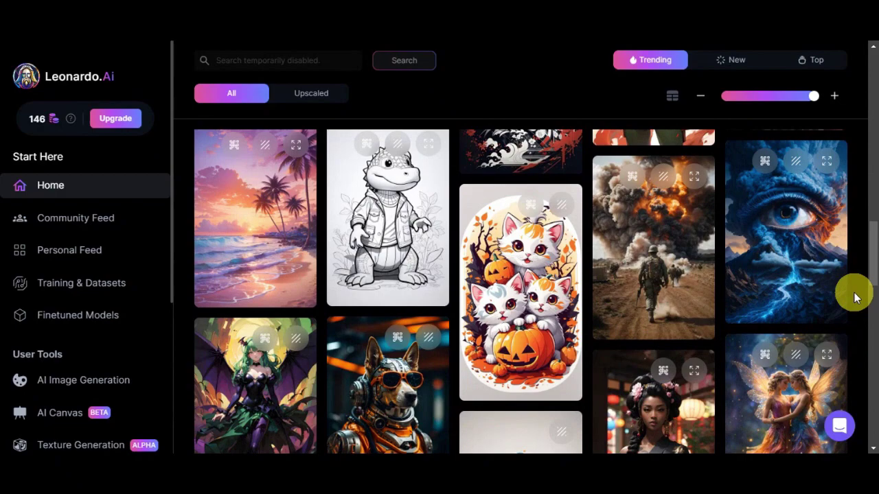
Open the black and white alligator coloring page image and examine its prompt, generation settings and finetuned model.
{"action": "mouse_move", "coordinate": [419, 265]}
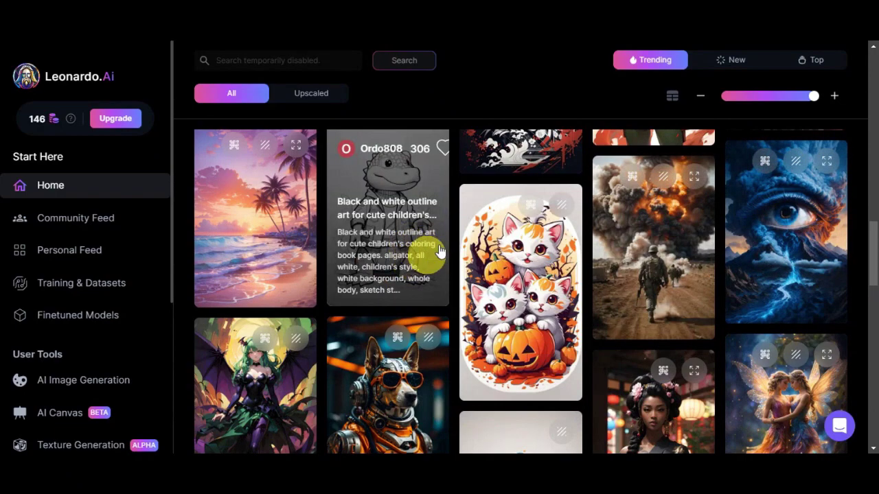
{"action": "left_click", "coordinate": [412, 197]}
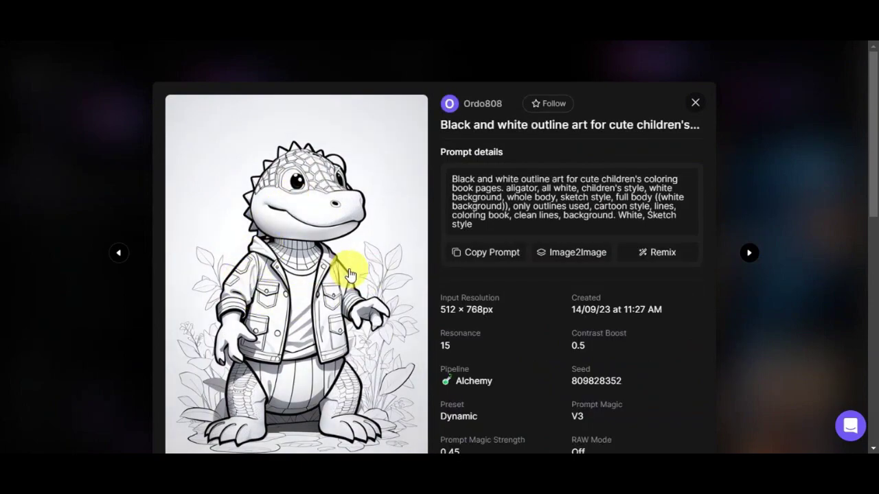
{"action": "scroll", "coordinate": [350, 271], "scroll_direction": "down", "scroll_amount": 1}
{"action": "scroll", "coordinate": [384, 269], "scroll_direction": "up", "scroll_amount": 1}
{"action": "scroll", "coordinate": [380, 273], "scroll_direction": "down", "scroll_amount": 1}
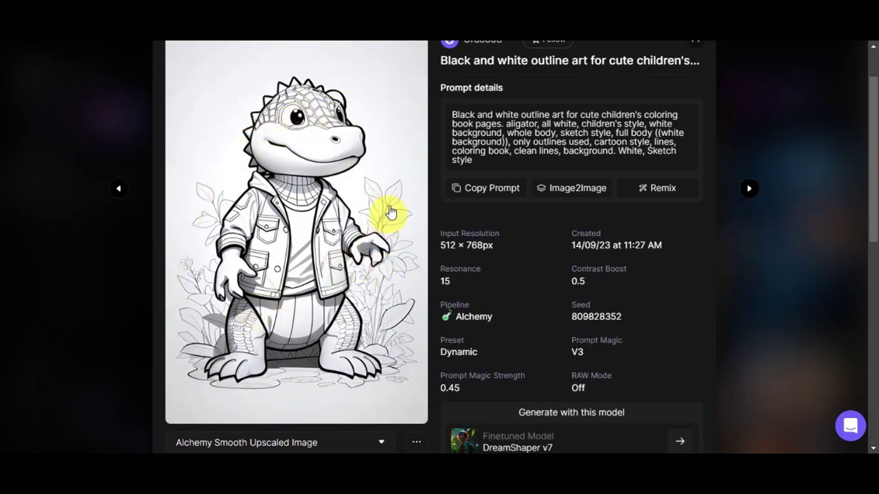
{"action": "scroll", "coordinate": [399, 174], "scroll_direction": "up", "scroll_amount": 1}
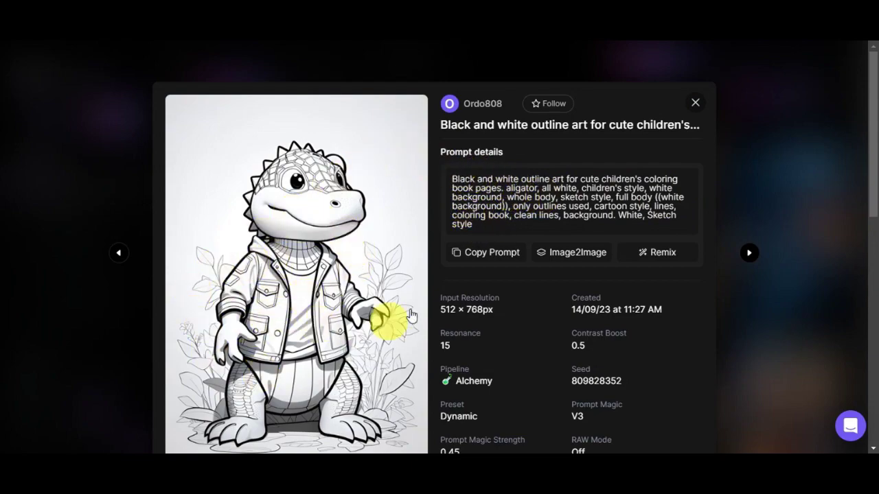
{"action": "scroll", "coordinate": [355, 302], "scroll_direction": "down", "scroll_amount": 2}
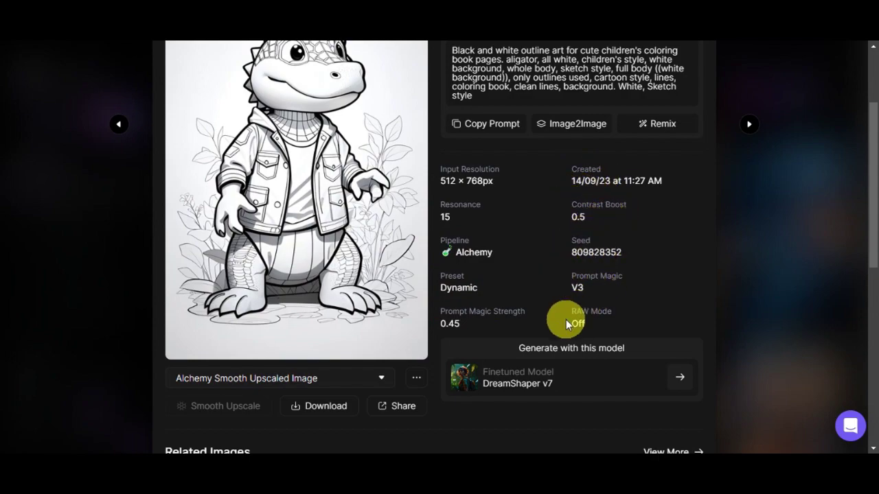
{"action": "scroll", "coordinate": [640, 297], "scroll_direction": "down", "scroll_amount": 2}
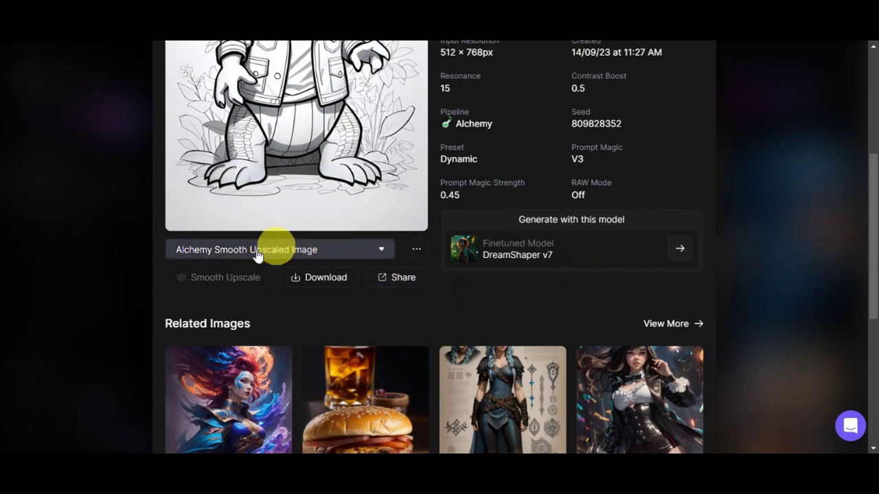
Inspect the alligator image's available versions and additional editing actions, and close its details.
{"action": "left_click", "coordinate": [381, 252]}
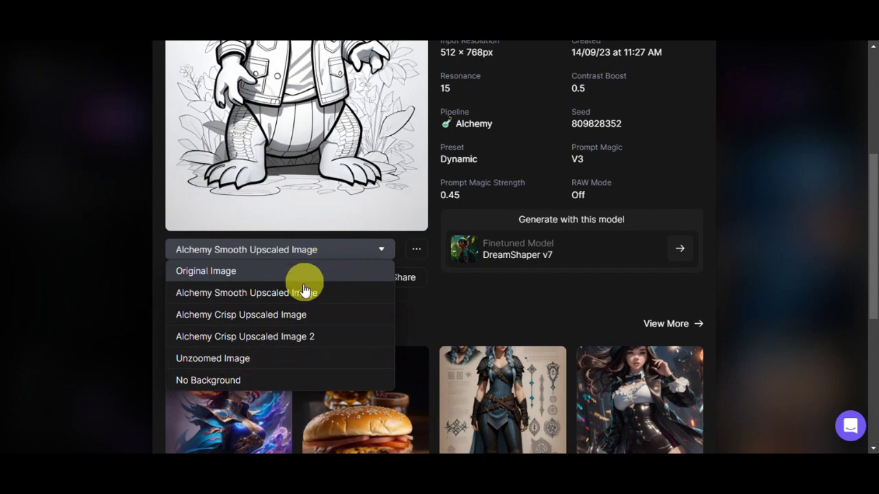
{"action": "left_click", "coordinate": [479, 319]}
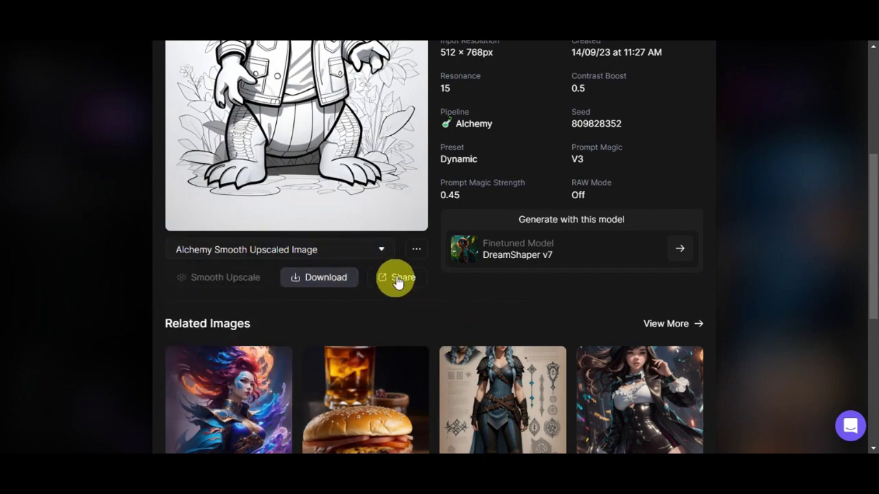
{"action": "left_click", "coordinate": [417, 254]}
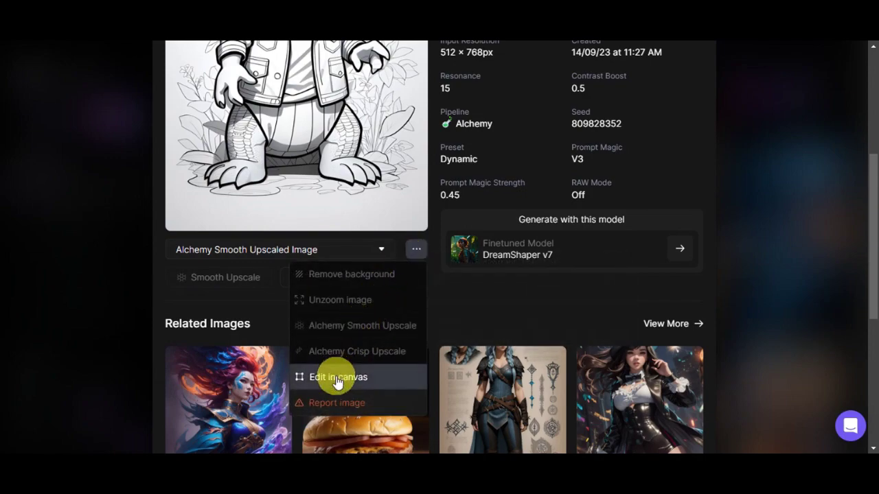
{"action": "left_click", "coordinate": [558, 291]}
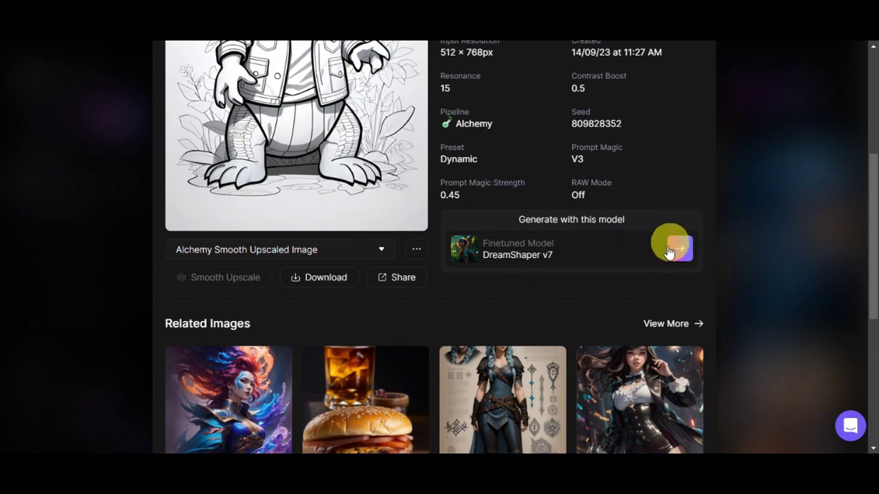
{"action": "scroll", "coordinate": [643, 267], "scroll_direction": "up", "scroll_amount": 4}
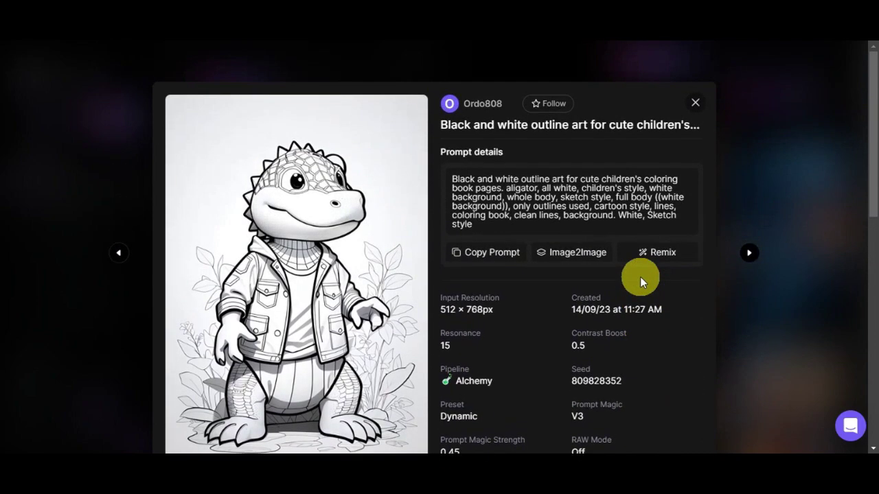
{"action": "left_click", "coordinate": [695, 107]}
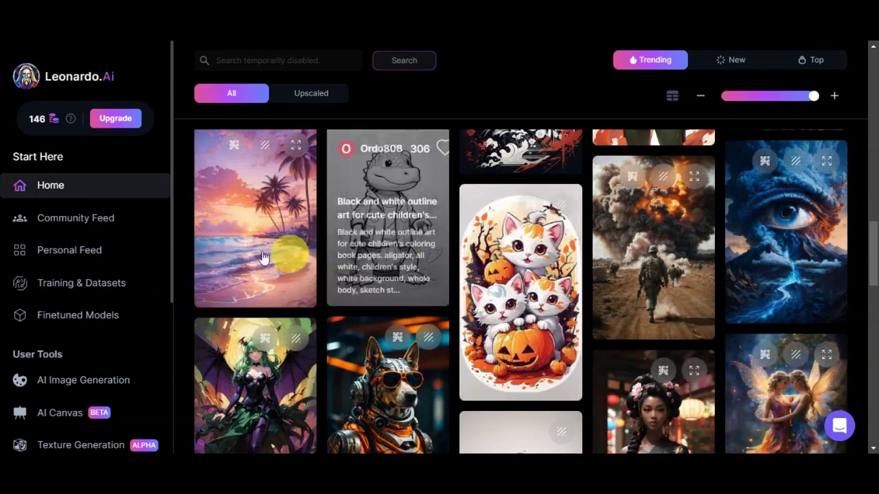
Visit the Community Feed and the Personal Feed, and open the Training & Datasets page.
{"action": "left_click", "coordinate": [111, 221]}
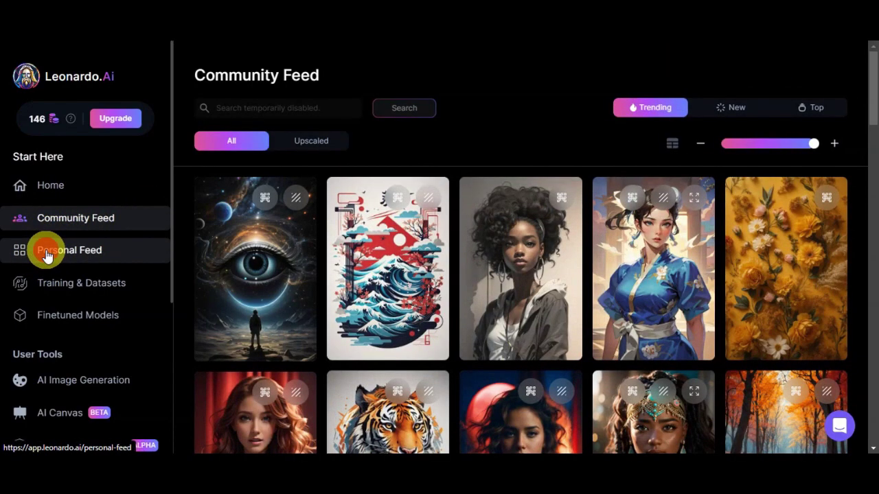
{"action": "left_click", "coordinate": [46, 253]}
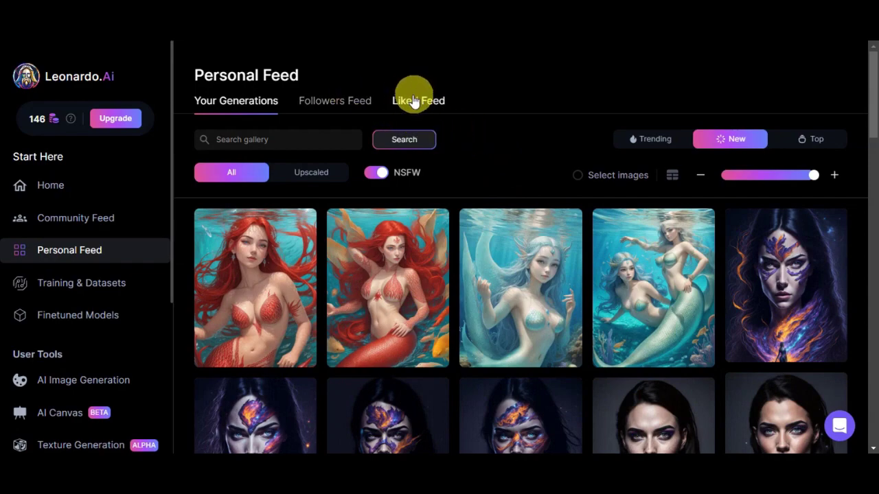
{"action": "left_click", "coordinate": [67, 291]}
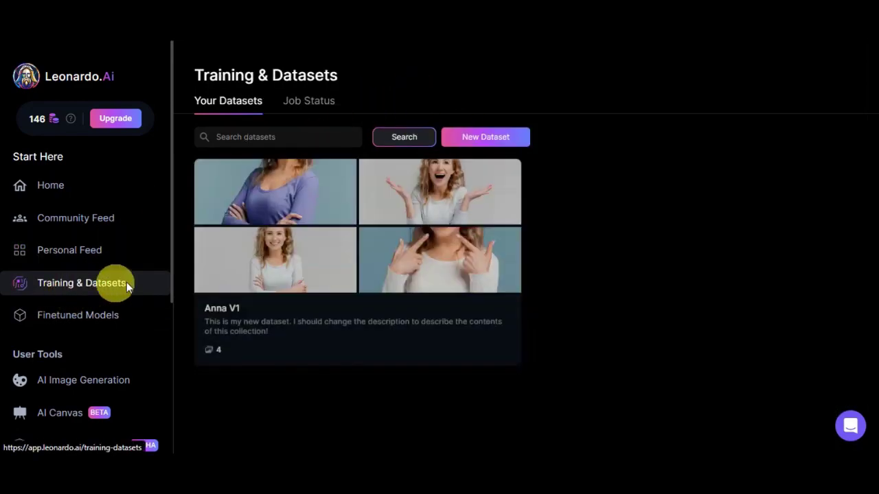
Look at the existing dataset's edit and training options, open the Finetuned Models page, and review the remaining navigation entries.
{"action": "mouse_move", "coordinate": [398, 277]}
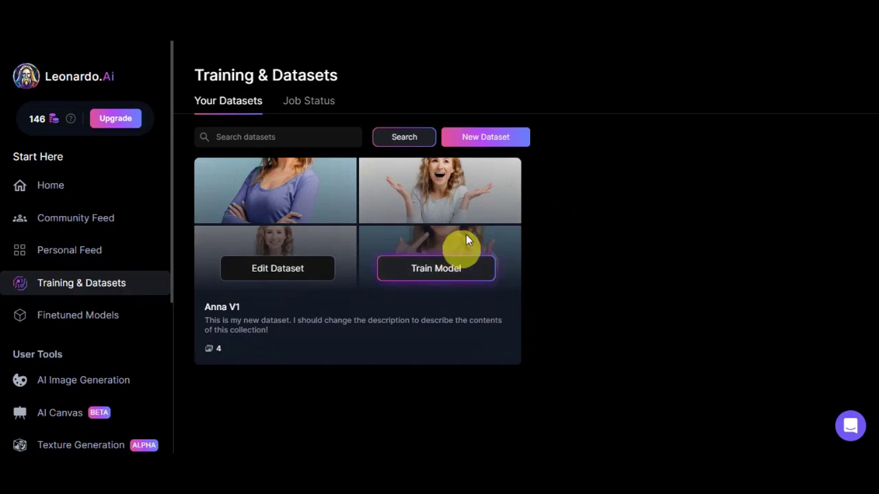
{"action": "scroll", "coordinate": [145, 259], "scroll_direction": "down", "scroll_amount": 2}
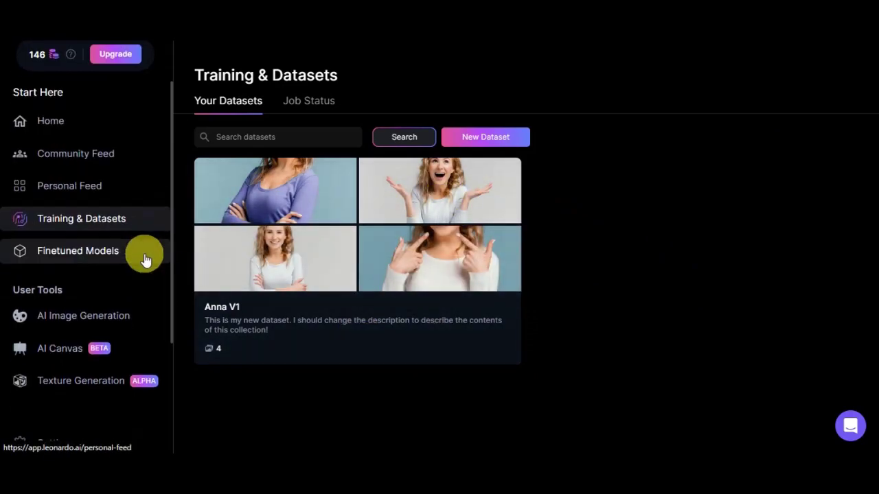
{"action": "left_click", "coordinate": [139, 198]}
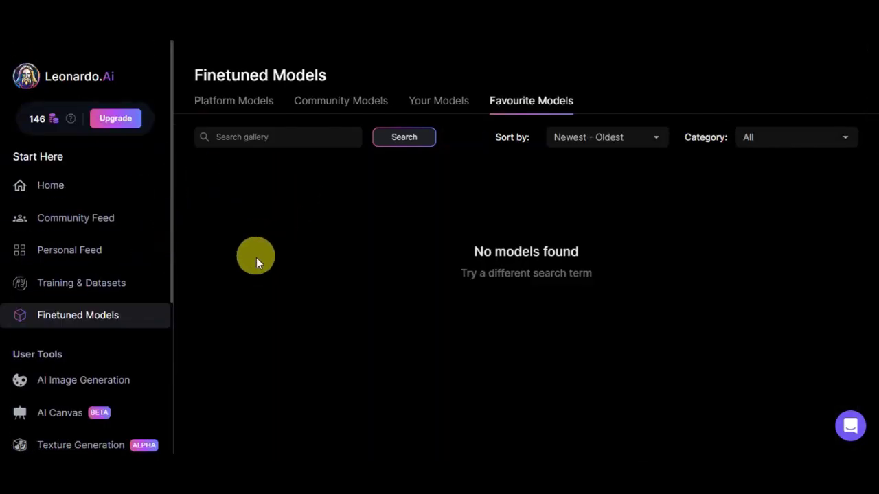
{"action": "scroll", "coordinate": [60, 238], "scroll_direction": "down", "scroll_amount": 2}
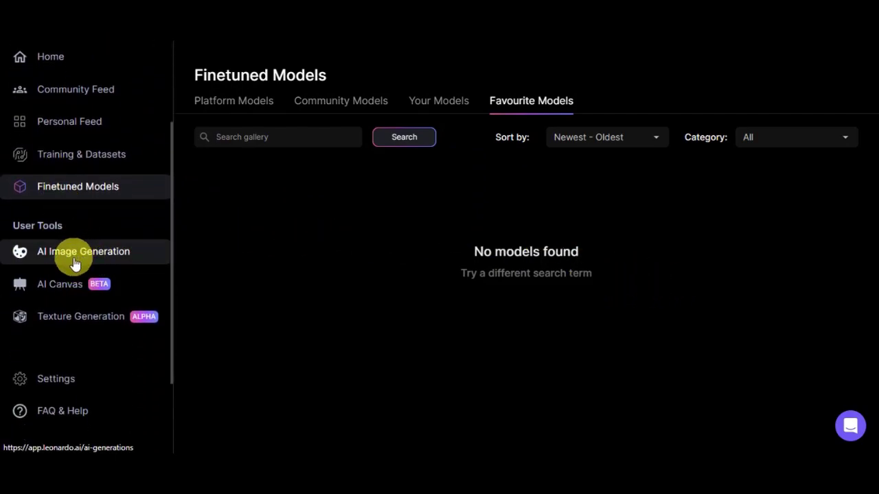
{"action": "scroll", "coordinate": [79, 255], "scroll_direction": "down", "scroll_amount": 1}
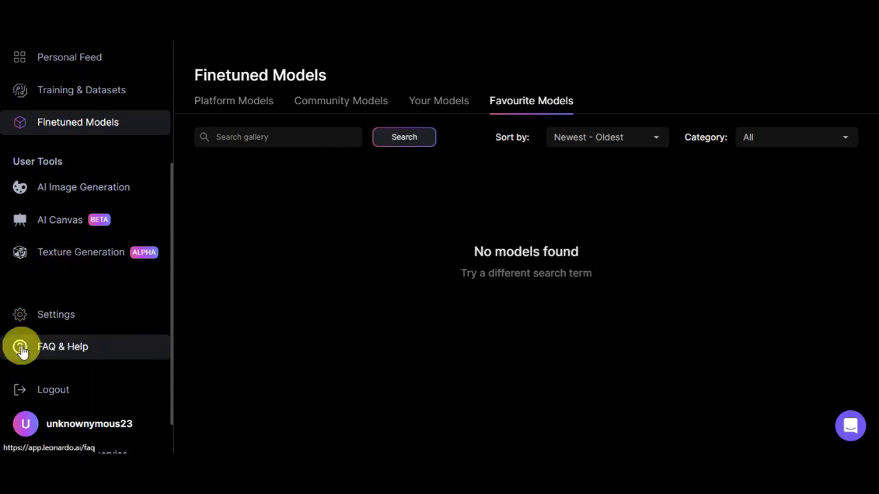
{"action": "scroll", "coordinate": [120, 321], "scroll_direction": "up", "scroll_amount": 3}
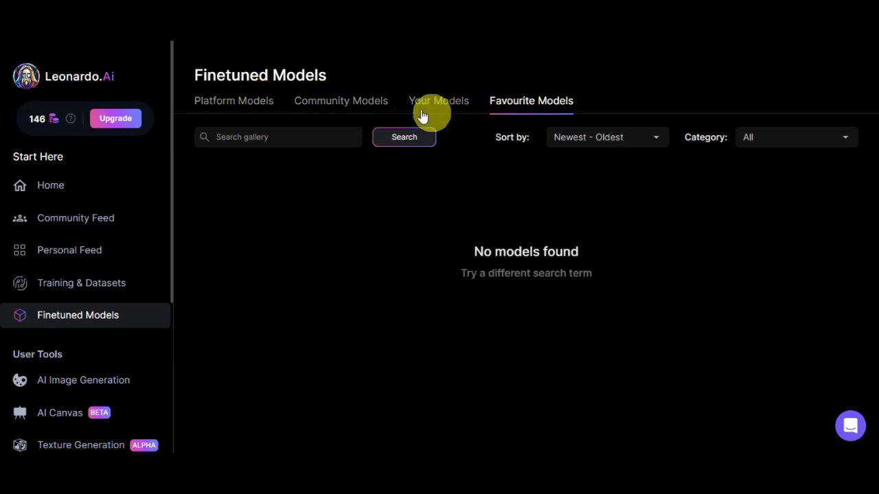
Browse the Platform Models among the finetuned models.
{"action": "left_click", "coordinate": [232, 107]}
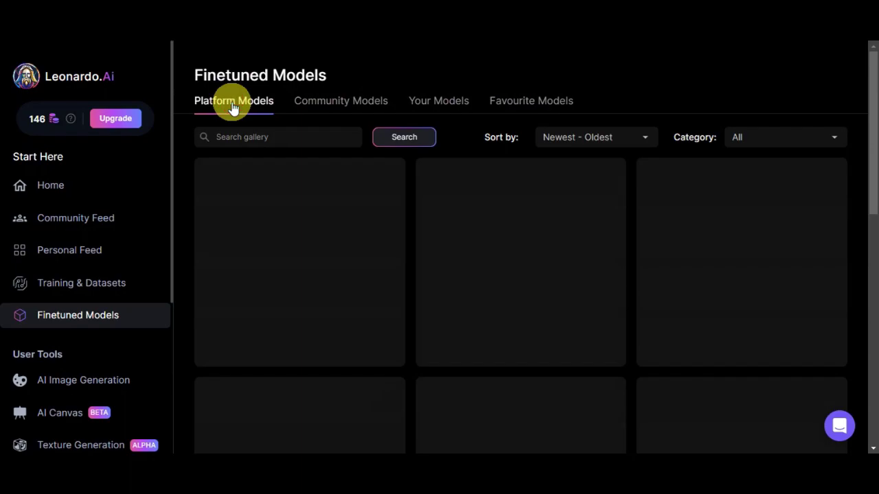
{"action": "scroll", "coordinate": [620, 297], "scroll_direction": "down", "scroll_amount": 3}
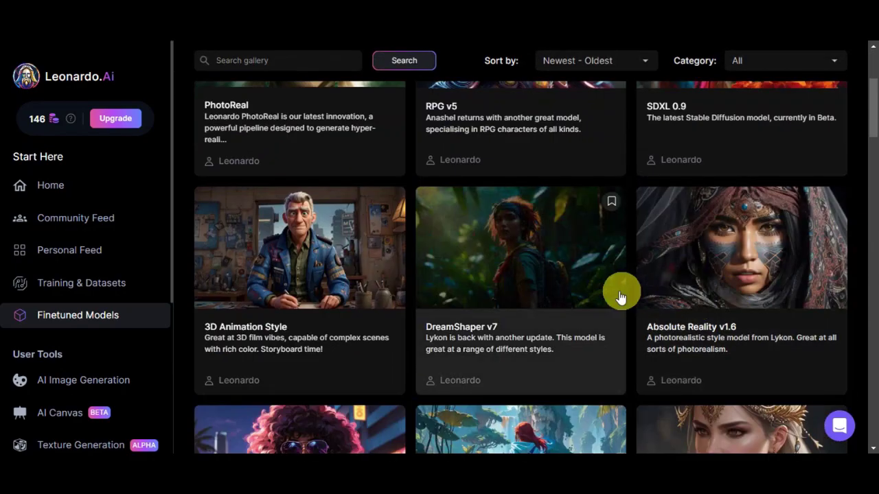
{"action": "scroll", "coordinate": [289, 336], "scroll_direction": "down", "scroll_amount": 1}
{"action": "scroll", "coordinate": [741, 391], "scroll_direction": "down", "scroll_amount": 3}
{"action": "scroll", "coordinate": [774, 385], "scroll_direction": "down", "scroll_amount": 2}
{"action": "scroll", "coordinate": [323, 353], "scroll_direction": "up", "scroll_amount": 4}
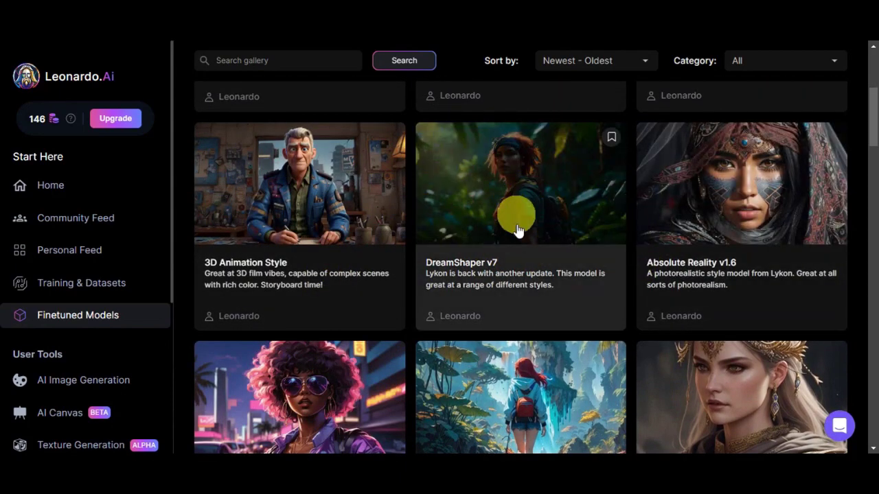
Open the DreamShaper v7 model's details and choose to generate images with it.
{"action": "left_click", "coordinate": [553, 215]}
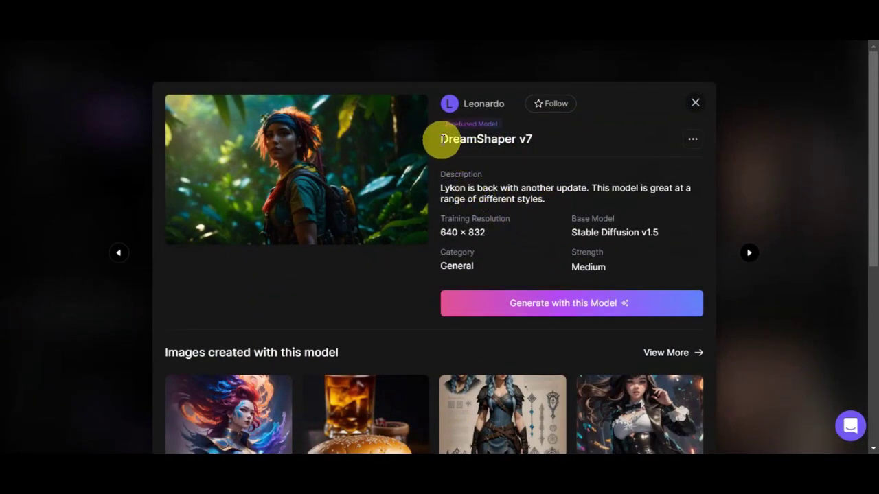
{"action": "scroll", "coordinate": [528, 167], "scroll_direction": "down", "scroll_amount": 1}
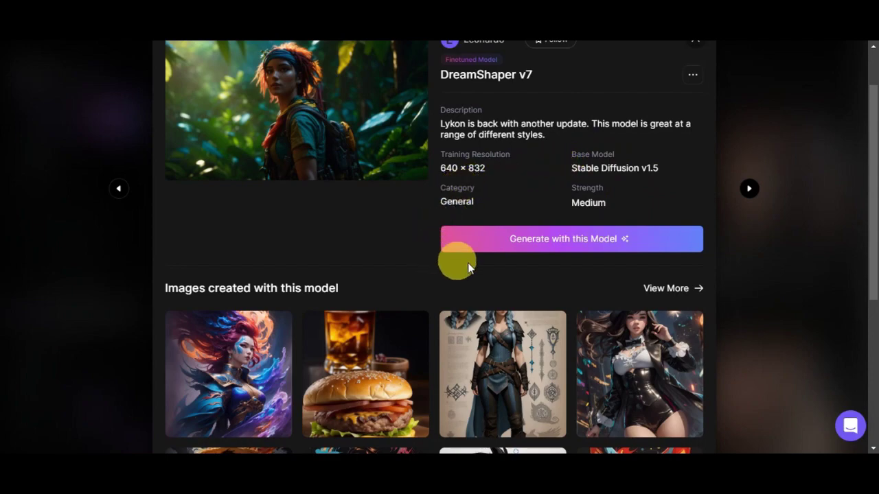
{"action": "left_click", "coordinate": [540, 243]}
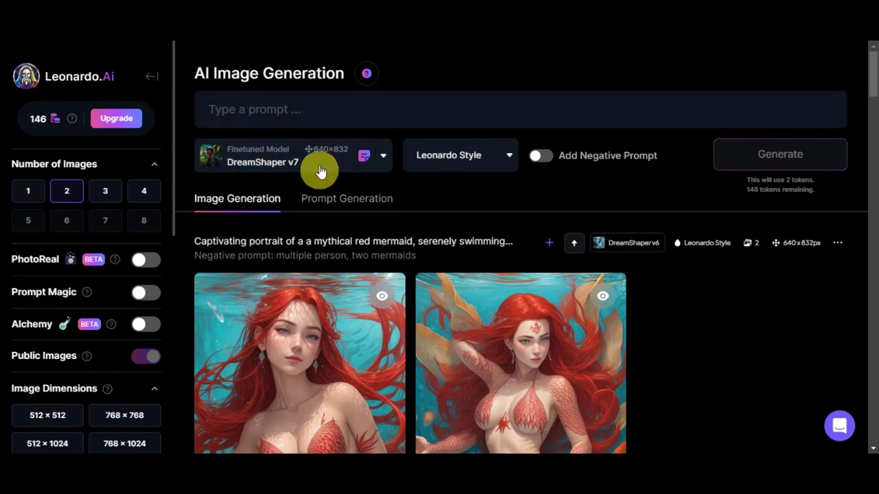
Check the available style options, and switch the negative prompt field on and off again.
{"action": "left_click", "coordinate": [499, 155]}
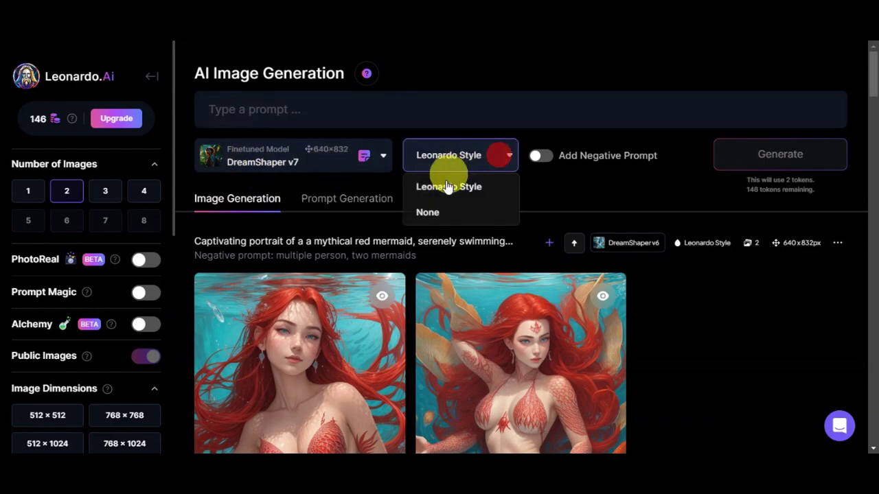
{"action": "left_click", "coordinate": [506, 162]}
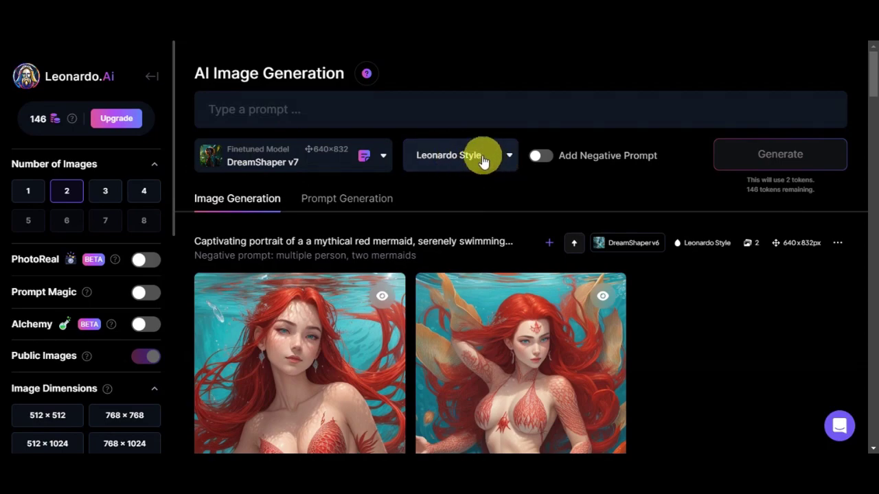
{"action": "left_click", "coordinate": [544, 160]}
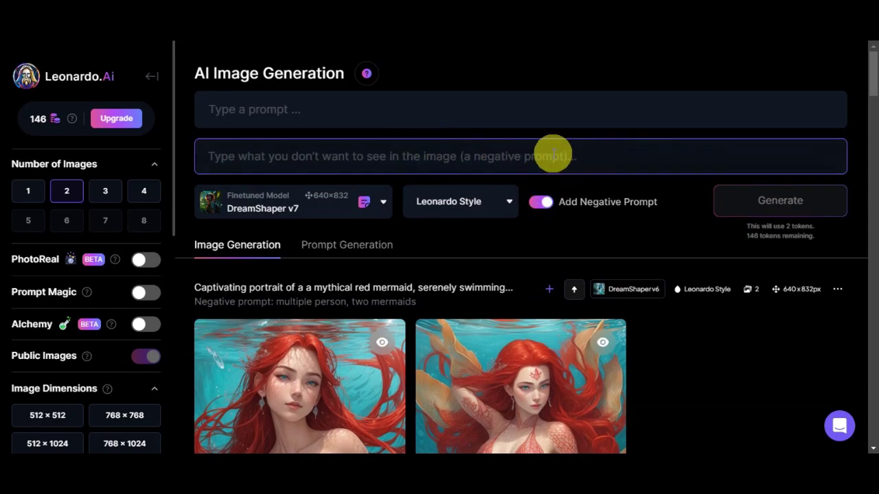
{"action": "left_click", "coordinate": [540, 203]}
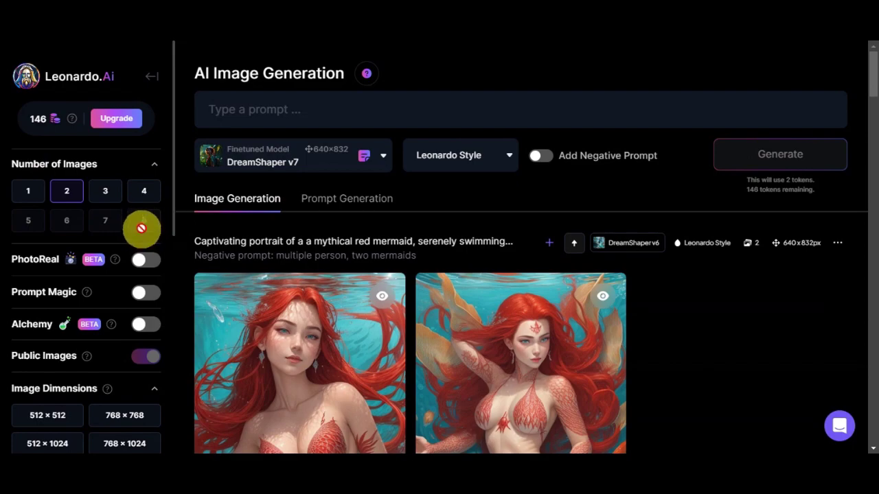
Review the generation settings, from Prompt Magic, Alchemy and image dimensions to guidance scale, ControlNet, tiling and image input.
{"action": "scroll", "coordinate": [147, 196], "scroll_direction": "down", "scroll_amount": 3}
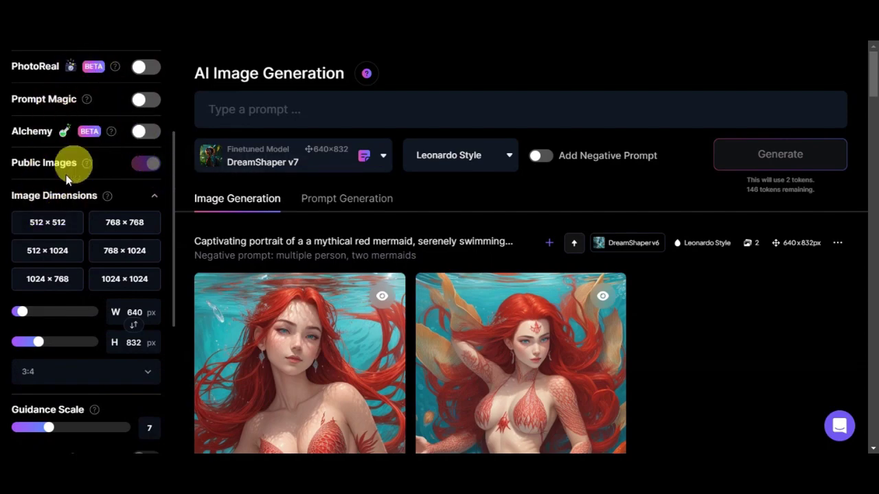
{"action": "scroll", "coordinate": [68, 220], "scroll_direction": "down", "scroll_amount": 2}
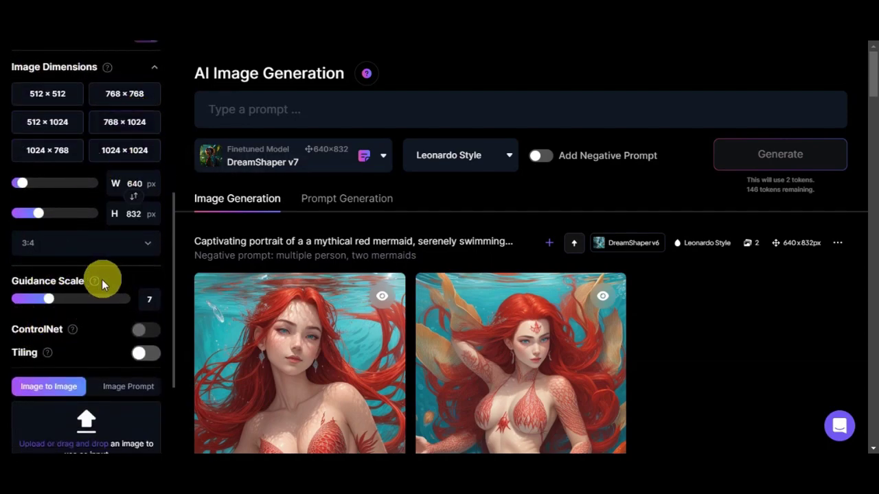
{"action": "scroll", "coordinate": [65, 319], "scroll_direction": "down", "scroll_amount": 1}
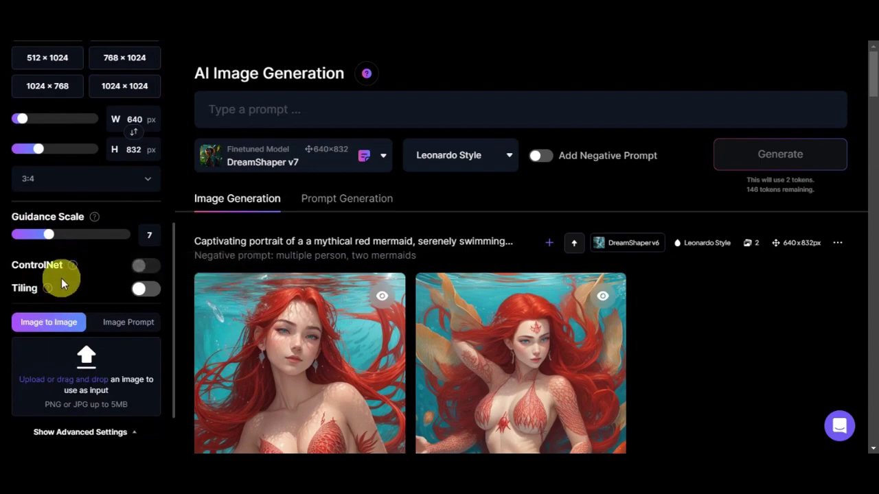
{"action": "scroll", "coordinate": [48, 343], "scroll_direction": "down", "scroll_amount": 1}
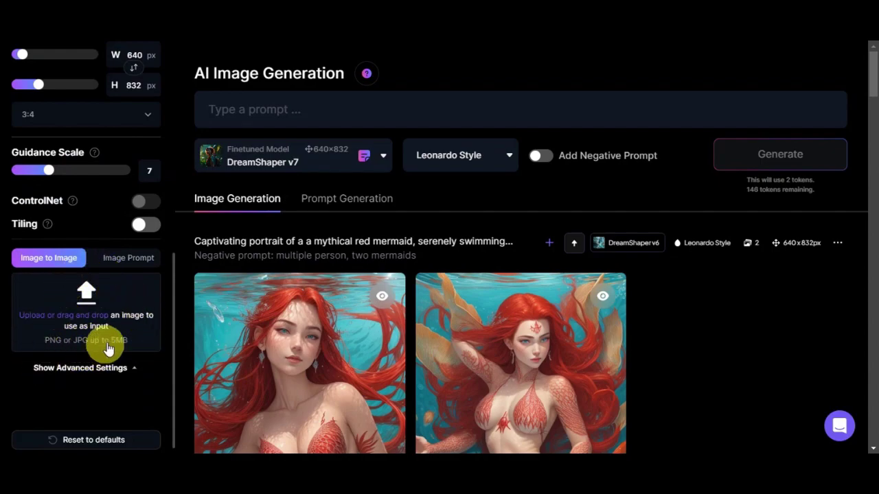
{"action": "scroll", "coordinate": [90, 407], "scroll_direction": "down", "scroll_amount": 1}
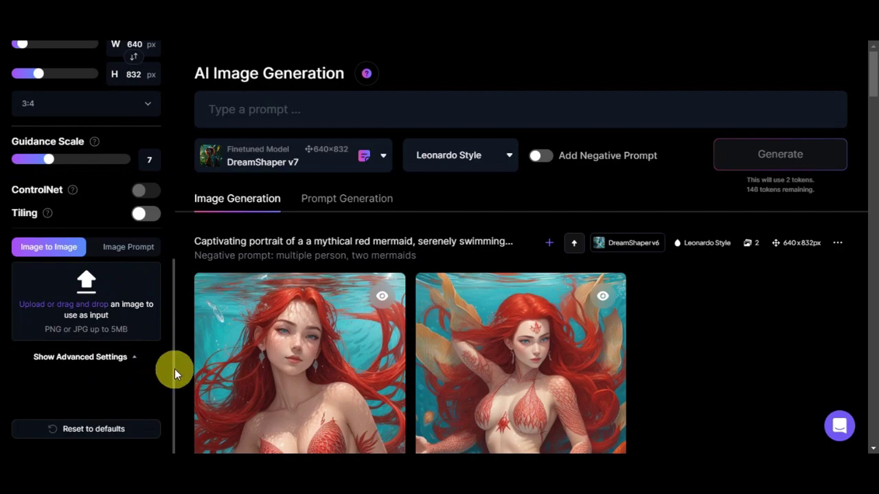
{"action": "left_click_drag", "start_coordinate": [173, 369], "coordinate": [220, 173]}
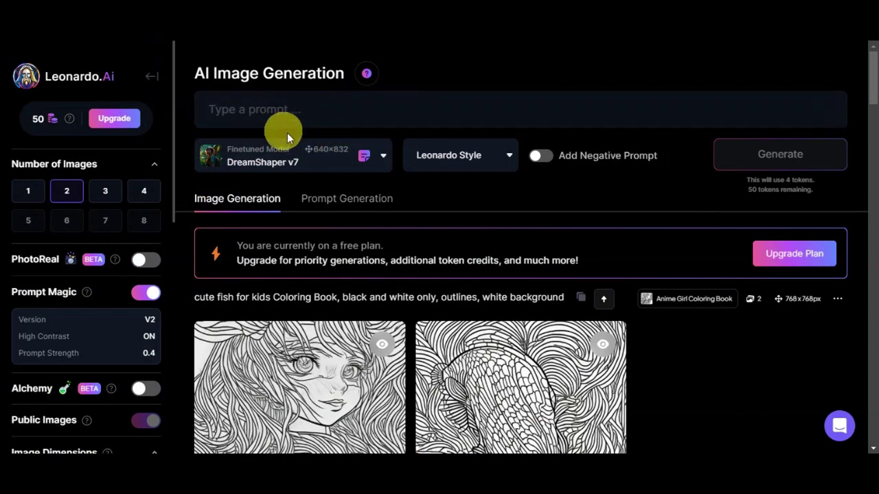
Enter the prompt "cute fish for kids Coloring Book, black and white only, outlines, white background" and open the custom finetuned model selection.
{"action": "left_click", "coordinate": [322, 109]}
{"action": "type", "text": "cute fish for kids Coloring Book, black and white only, outlines, white background"}
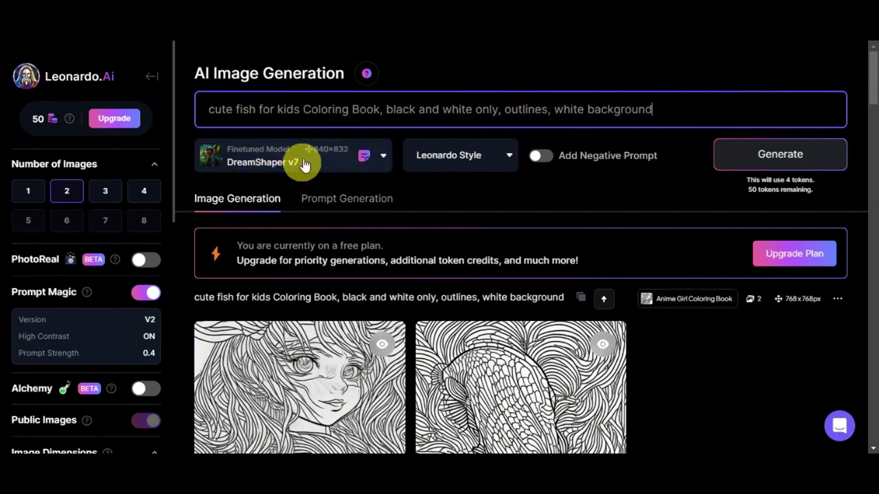
{"action": "left_click", "coordinate": [383, 162]}
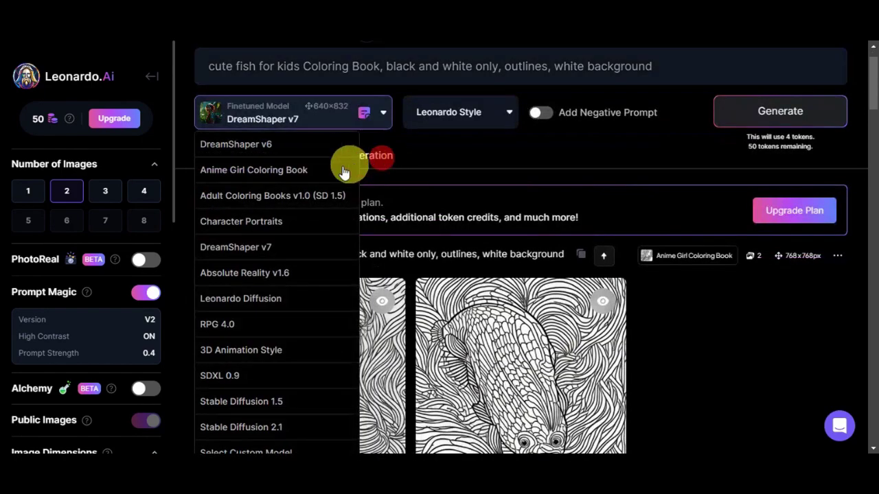
{"action": "scroll", "coordinate": [283, 263], "scroll_direction": "down", "scroll_amount": 5}
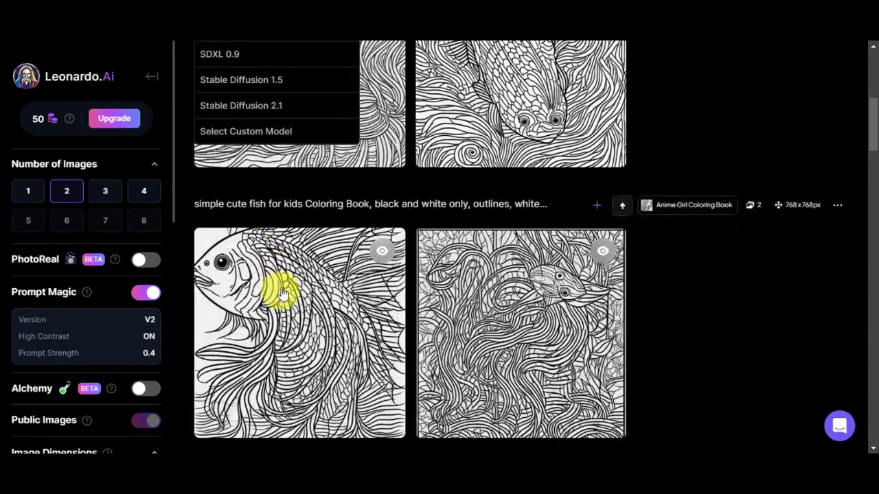
{"action": "left_click", "coordinate": [280, 137]}
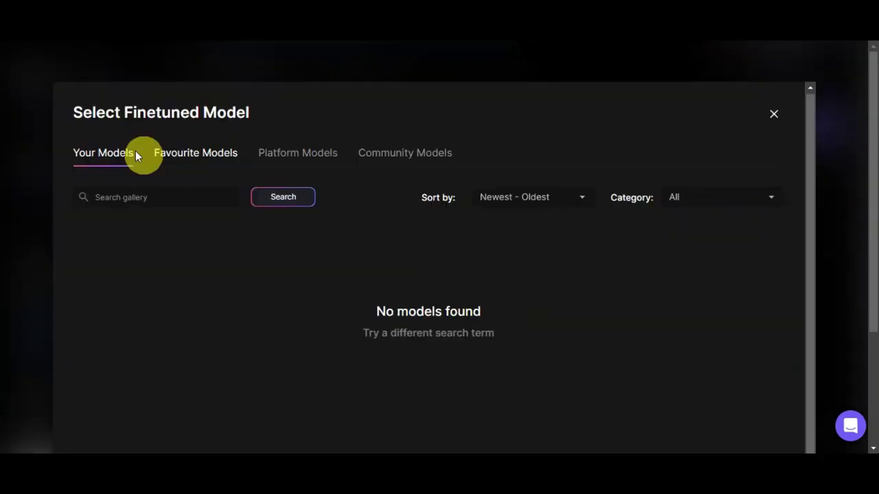
Browse the Community Models in the finetuned model selection.
{"action": "left_click", "coordinate": [380, 155]}
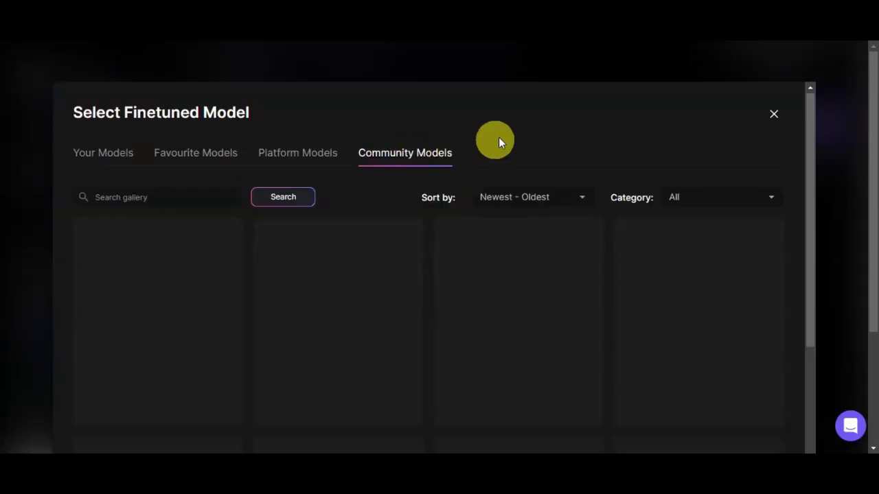
{"action": "scroll", "coordinate": [529, 202], "scroll_direction": "down", "scroll_amount": 1}
{"action": "scroll", "coordinate": [481, 275], "scroll_direction": "down", "scroll_amount": 1}
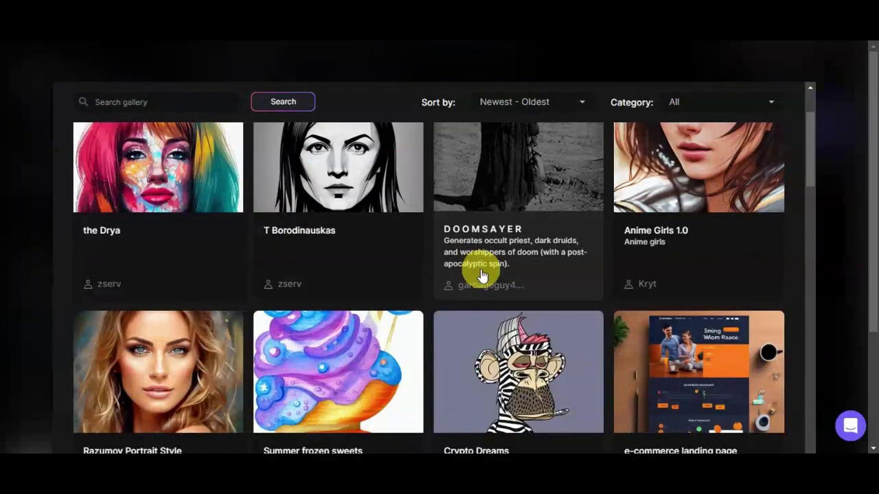
{"action": "scroll", "coordinate": [689, 252], "scroll_direction": "down", "scroll_amount": 6}
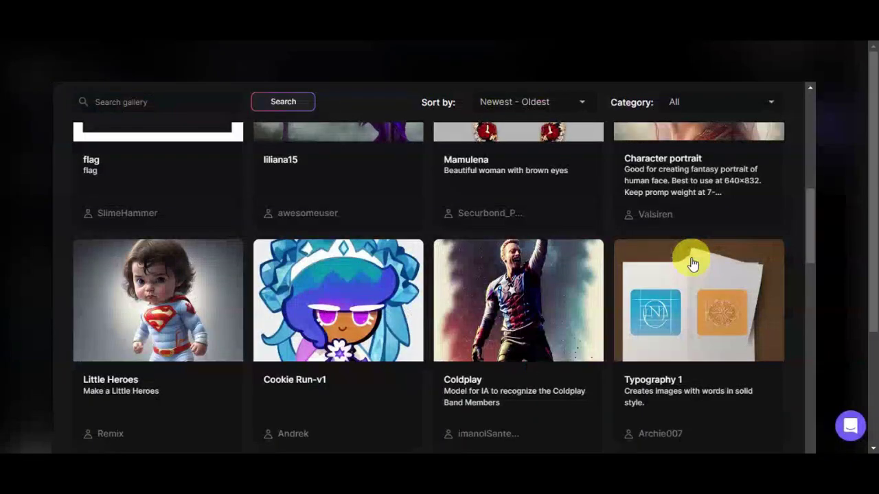
{"action": "scroll", "coordinate": [686, 266], "scroll_direction": "down", "scroll_amount": 5}
{"action": "scroll", "coordinate": [689, 273], "scroll_direction": "up", "scroll_amount": 9}
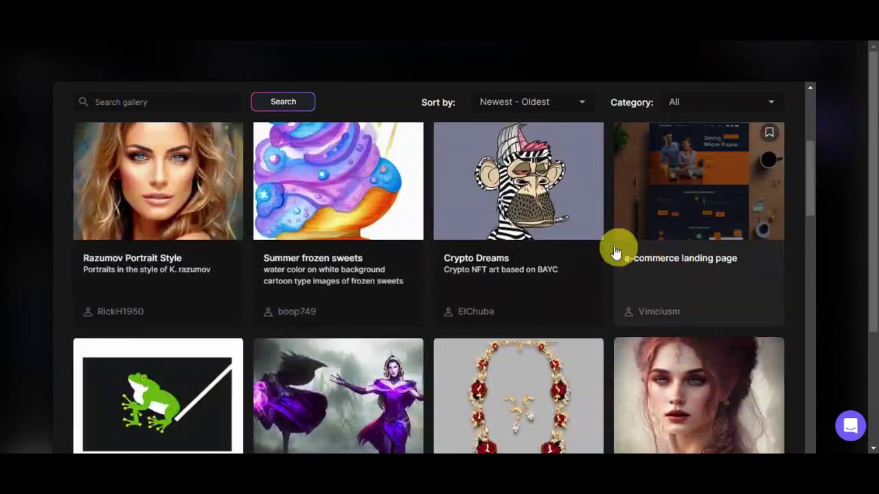
{"action": "scroll", "coordinate": [616, 252], "scroll_direction": "up", "scroll_amount": 3}
Search the community models for "coloring book" and open the Anime Girl Coloring Book model's details.
{"action": "left_click", "coordinate": [175, 201]}
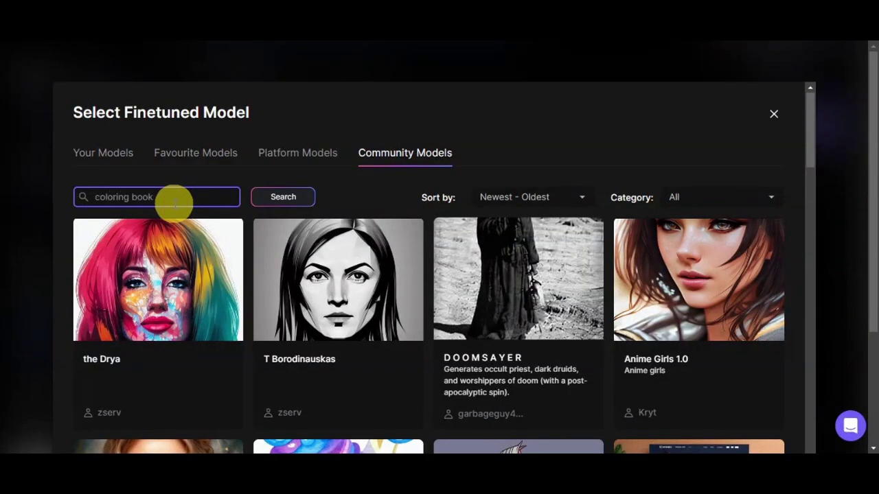
{"action": "left_click", "coordinate": [259, 198]}
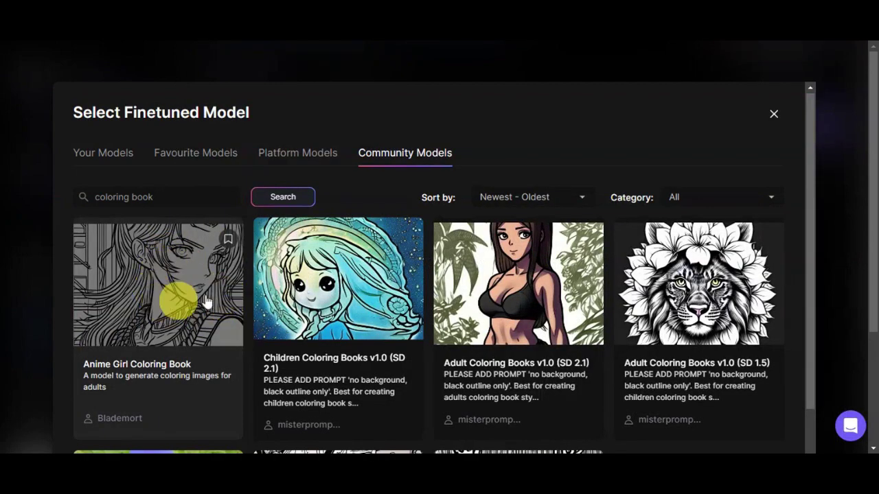
{"action": "scroll", "coordinate": [620, 229], "scroll_direction": "down", "scroll_amount": 2}
{"action": "scroll", "coordinate": [317, 391], "scroll_direction": "down", "scroll_amount": 1}
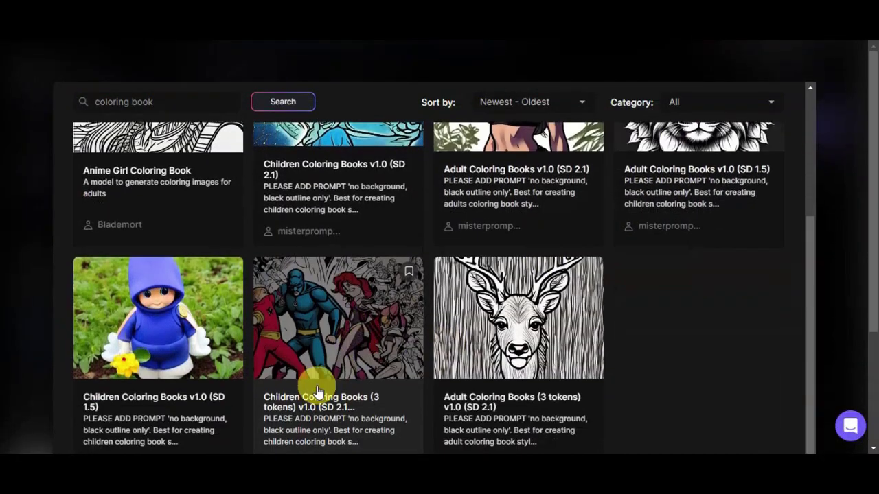
{"action": "scroll", "coordinate": [210, 323], "scroll_direction": "down", "scroll_amount": 1}
{"action": "scroll", "coordinate": [157, 313], "scroll_direction": "up", "scroll_amount": 4}
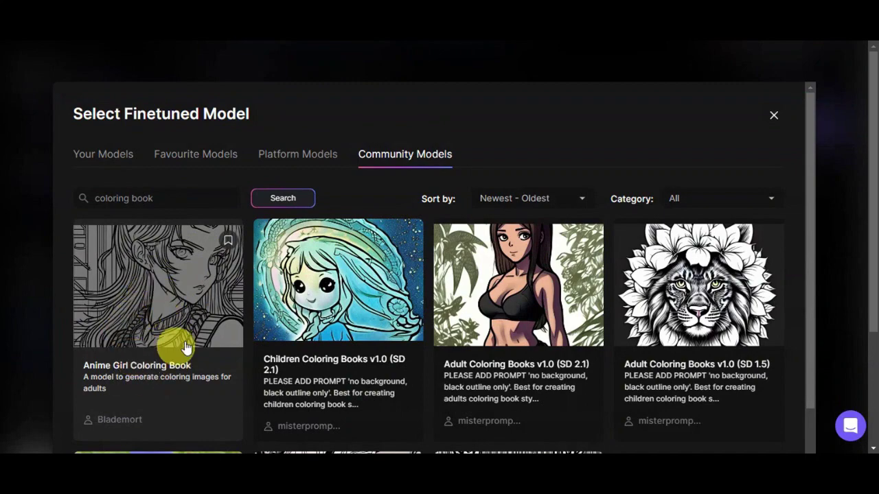
{"action": "left_click", "coordinate": [164, 299]}
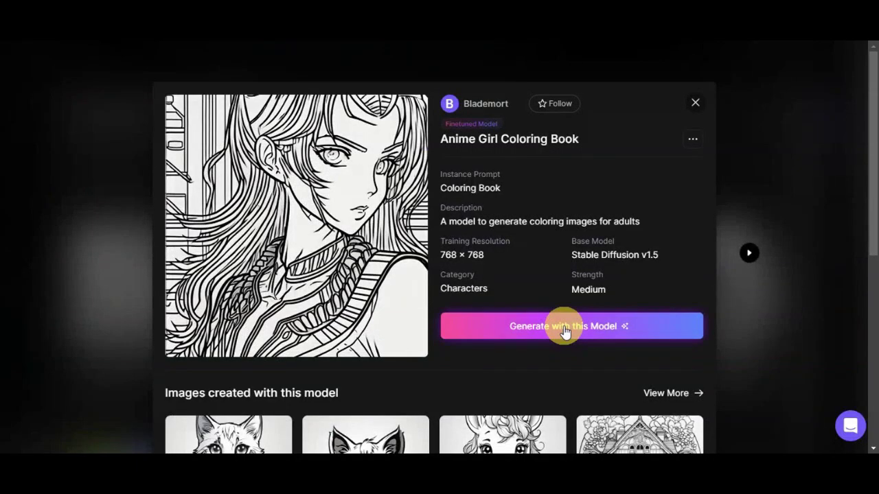
Choose the Anime Girl Coloring Book model and generate two 768 × 768 images from the fish prompt using Leonardo Style.
{"action": "left_click", "coordinate": [564, 327]}
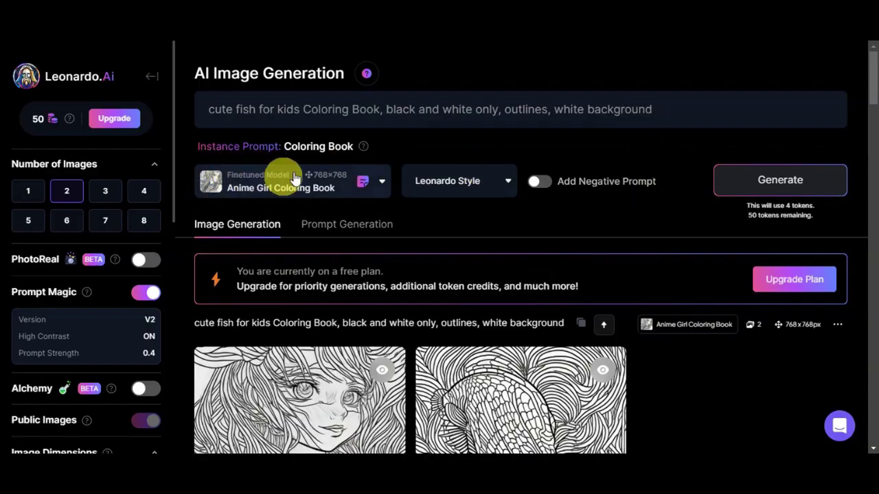
{"action": "left_click", "coordinate": [783, 181]}
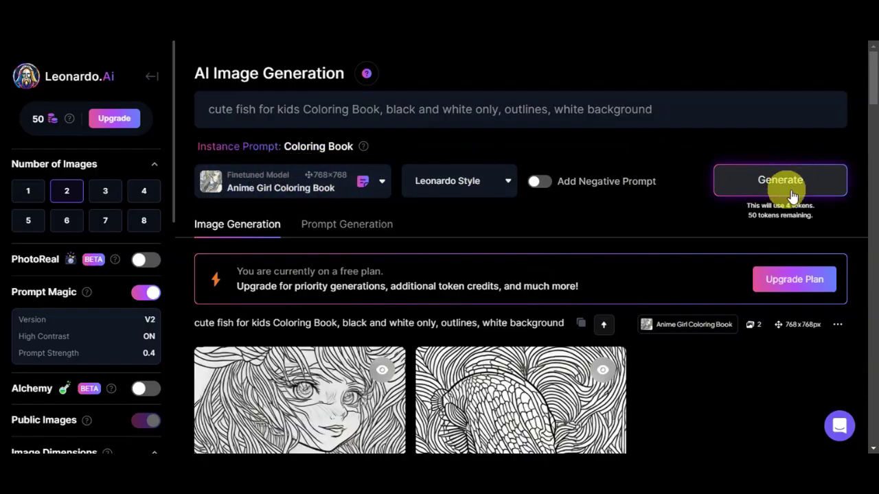
{"action": "left_click", "coordinate": [810, 180]}
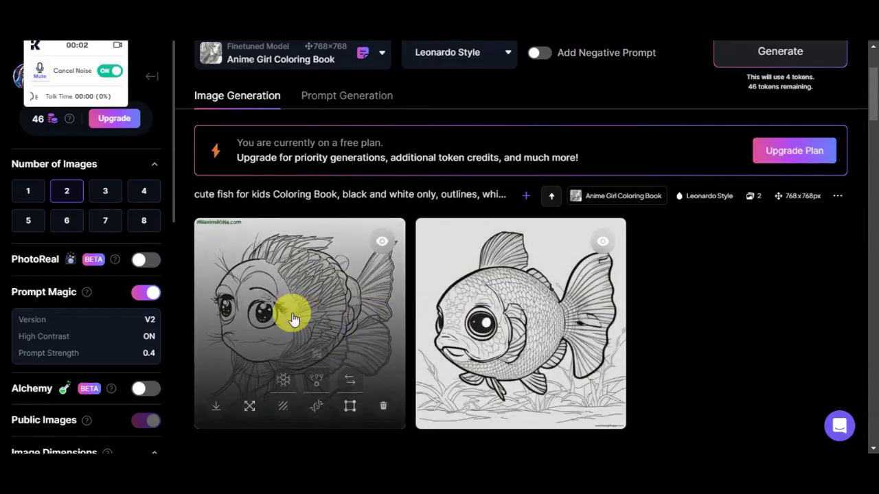
View the generated fish images enlarged, download the second one with the round scaly fish, and close the preview.
{"action": "left_click", "coordinate": [294, 310]}
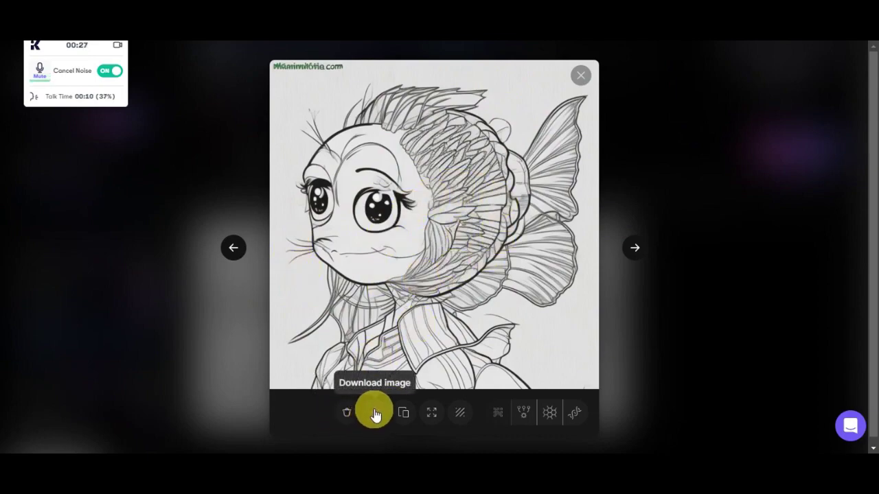
{"action": "left_click", "coordinate": [403, 415]}
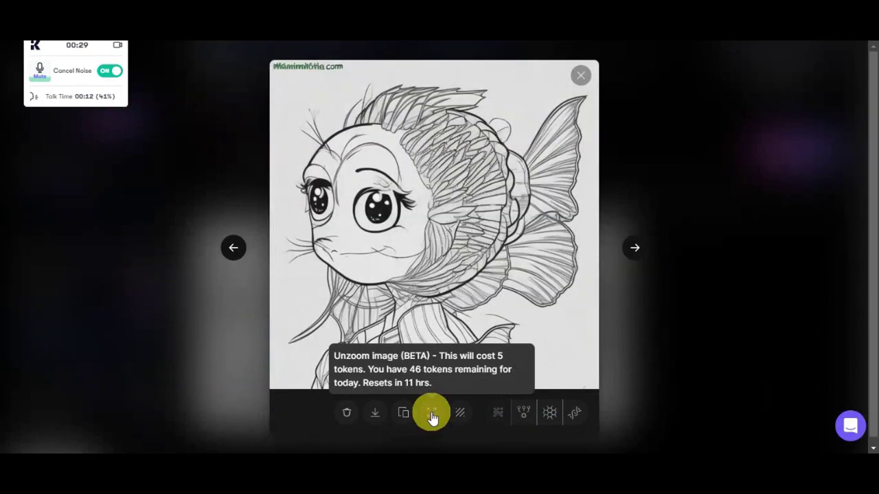
{"action": "left_click", "coordinate": [631, 248]}
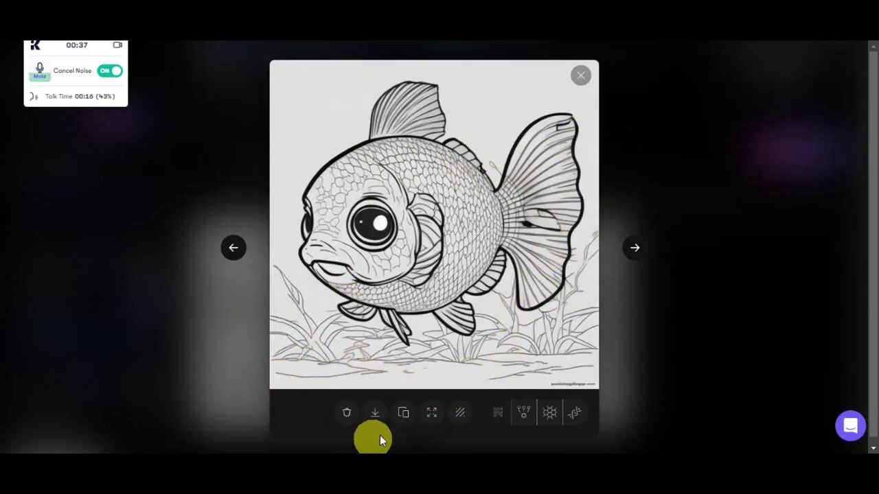
{"action": "left_click", "coordinate": [376, 414]}
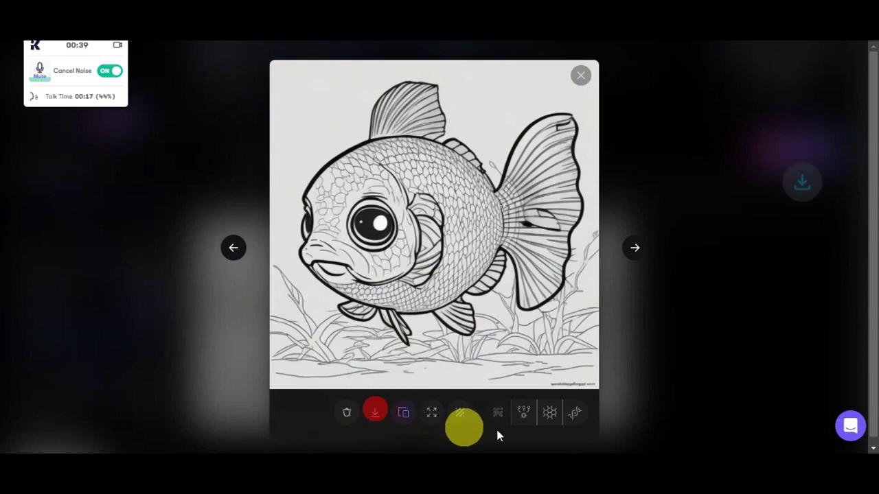
{"action": "left_click", "coordinate": [581, 84]}
{"action": "left_click", "coordinate": [580, 84]}
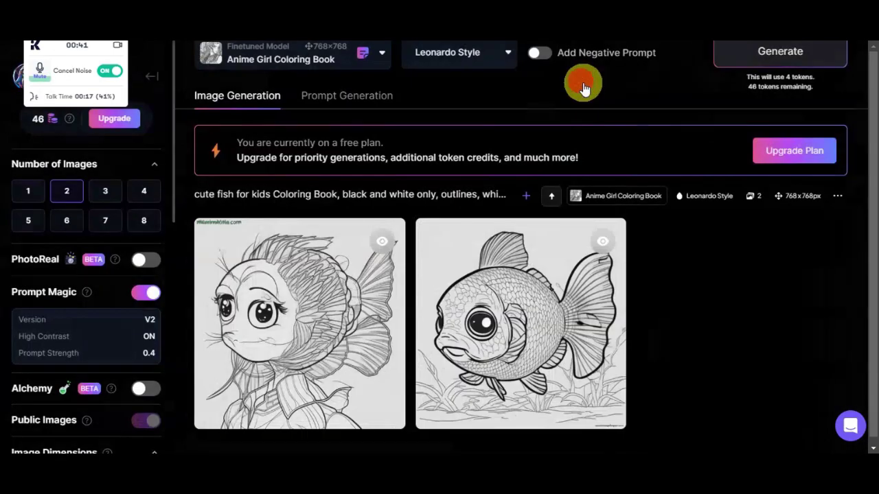
Set the Guidance Scale to 9 and generate another pair of fish images.
{"action": "scroll", "coordinate": [41, 338], "scroll_direction": "down", "scroll_amount": 2}
{"action": "scroll", "coordinate": [42, 341], "scroll_direction": "down", "scroll_amount": 2}
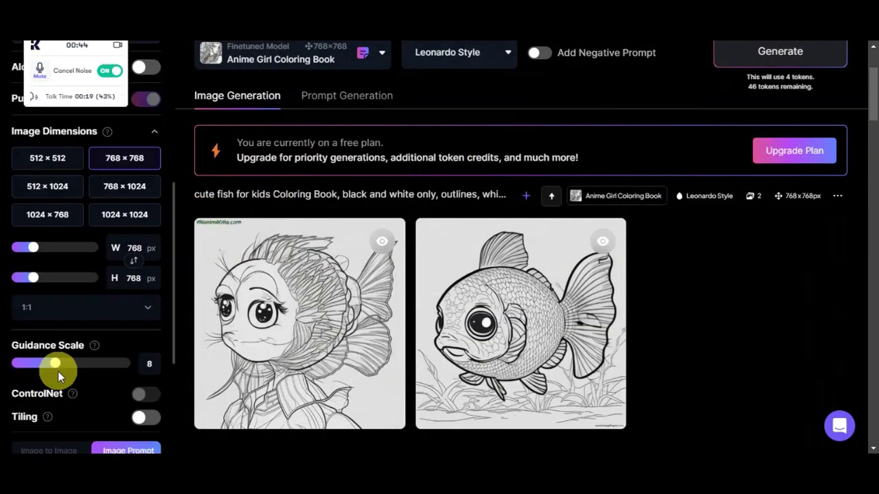
{"action": "mouse_move", "coordinate": [62, 369]}
{"action": "left_mouse_down"}
{"action": "mouse_move", "coordinate": [38, 369]}
{"action": "mouse_move", "coordinate": [50, 369]}
{"action": "left_mouse_up"}
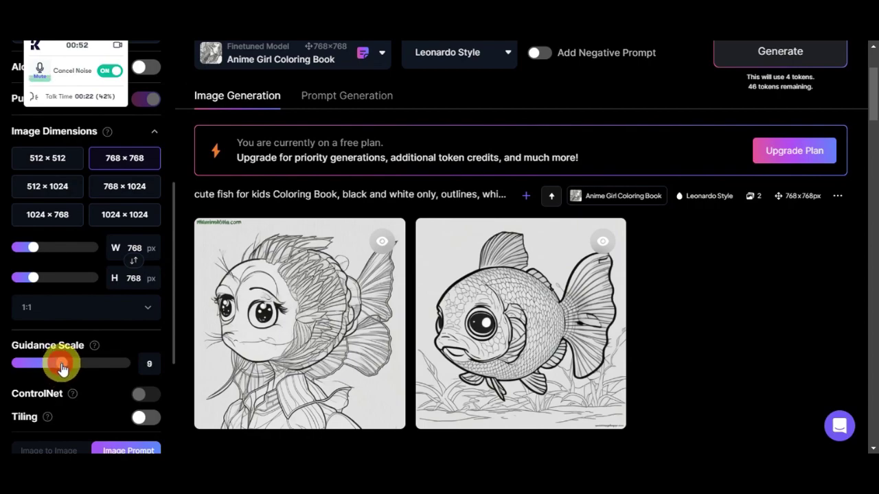
{"action": "scroll", "coordinate": [790, 233], "scroll_direction": "up", "scroll_amount": 2}
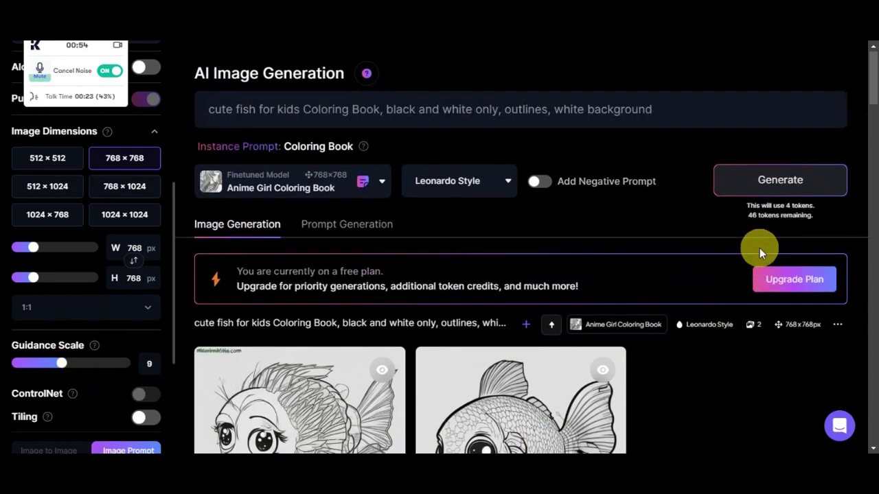
{"action": "left_click", "coordinate": [763, 168]}
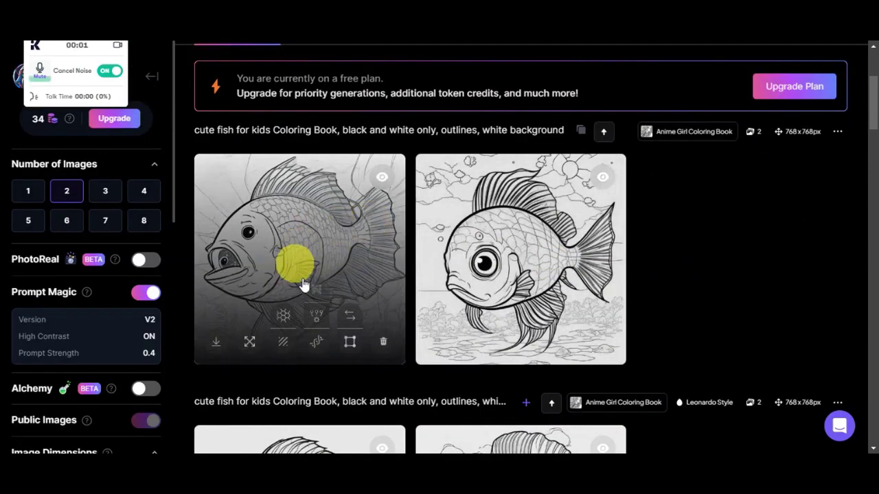
Check the first fish image of the newest generation and enable the negative prompt for the image generation.
{"action": "left_click", "coordinate": [321, 267]}
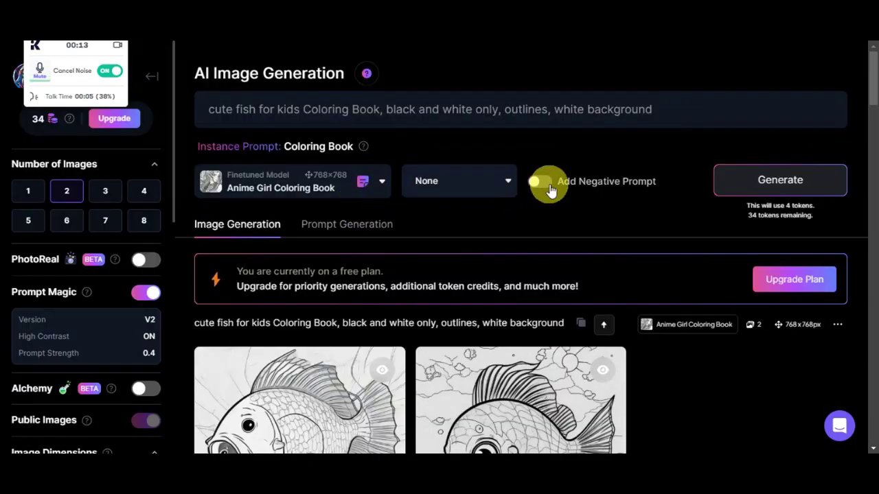
{"action": "left_click", "coordinate": [542, 182]}
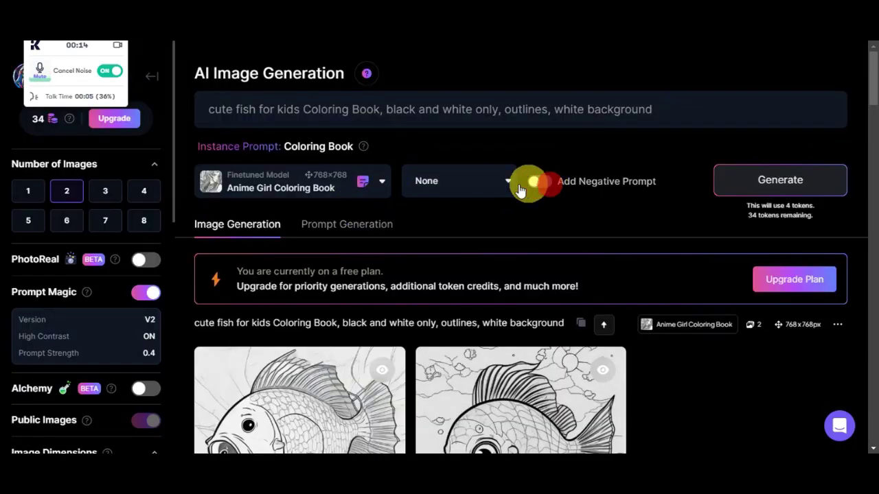
{"action": "scroll", "coordinate": [398, 226], "scroll_direction": "down", "scroll_amount": 2}
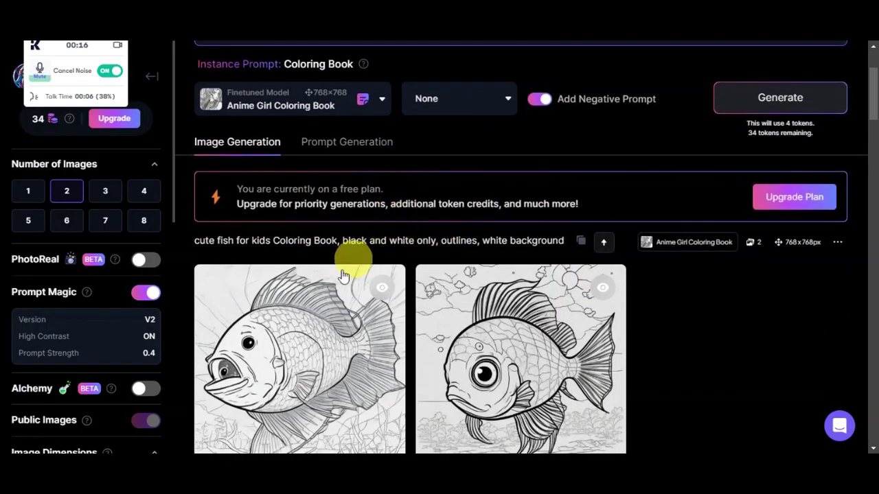
{"action": "scroll", "coordinate": [361, 323], "scroll_direction": "up", "scroll_amount": 2}
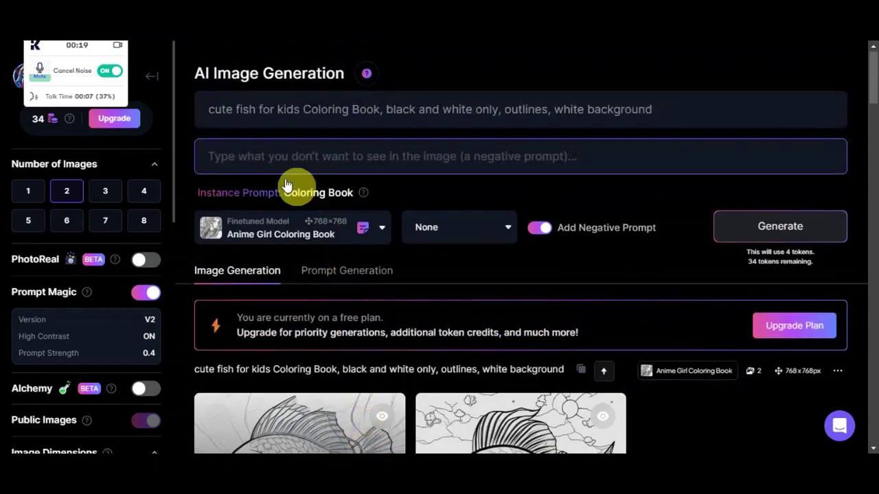
Inspect the second fish image of the newest generation at enlarged size and return to the generation settings.
{"action": "scroll", "coordinate": [549, 185], "scroll_direction": "down", "scroll_amount": 3}
{"action": "left_click", "coordinate": [534, 291]}
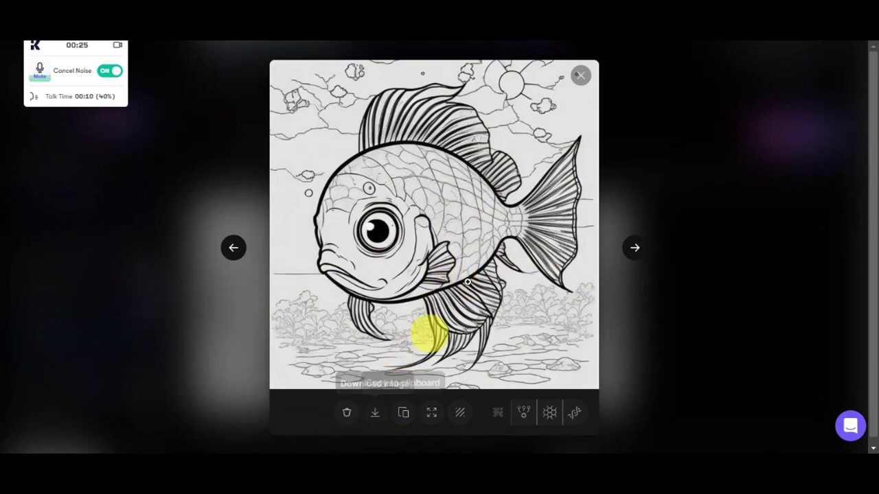
{"action": "left_click", "coordinate": [577, 78]}
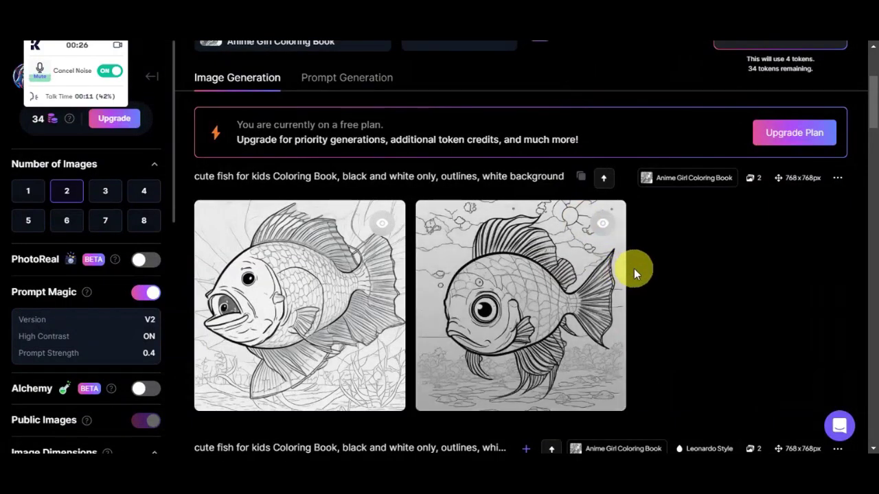
{"action": "scroll", "coordinate": [676, 282], "scroll_direction": "up", "scroll_amount": 3}
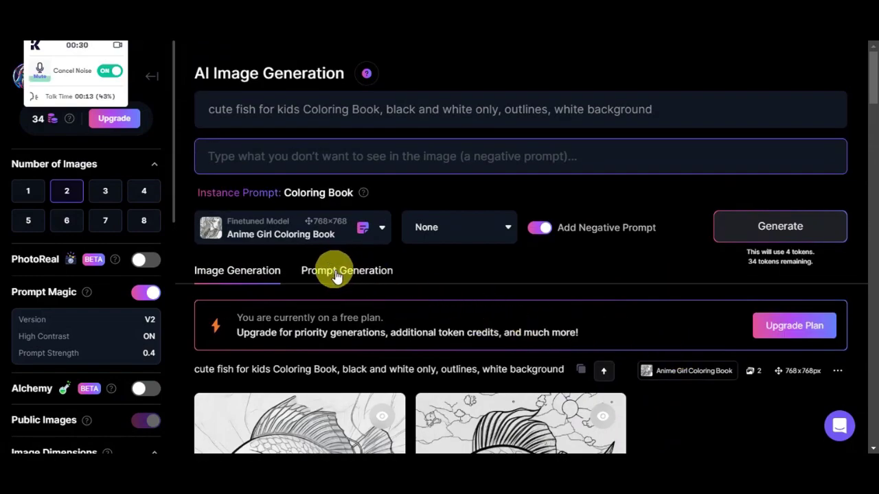
Examine the Prompt Generation tool and its basic prompt idea options, and return to Image Generation.
{"action": "left_click", "coordinate": [347, 271]}
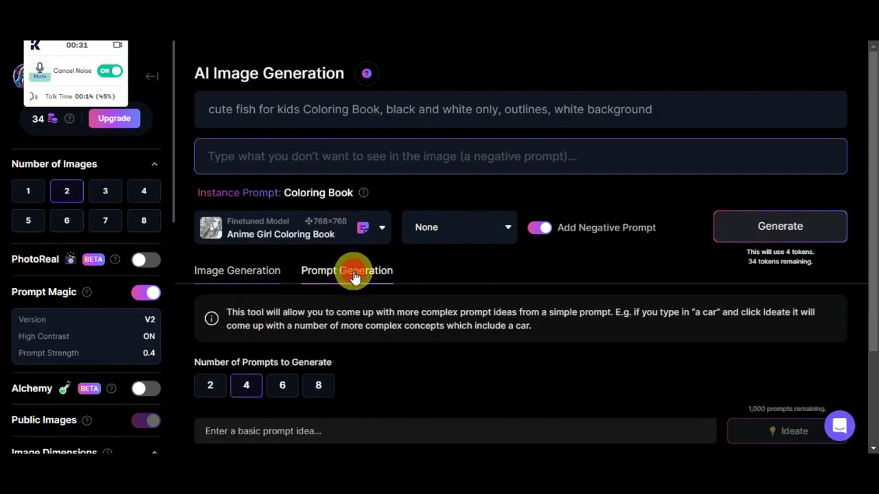
{"action": "scroll", "coordinate": [433, 267], "scroll_direction": "down", "scroll_amount": 2}
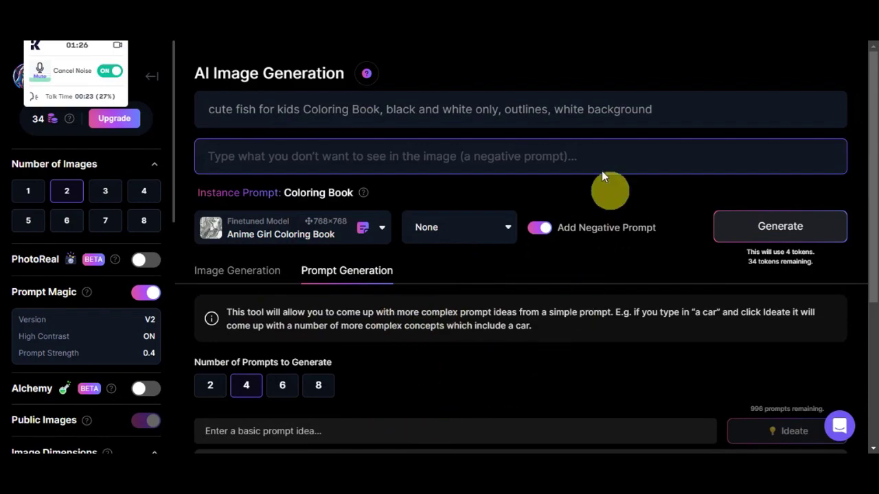
{"action": "left_click", "coordinate": [234, 272]}
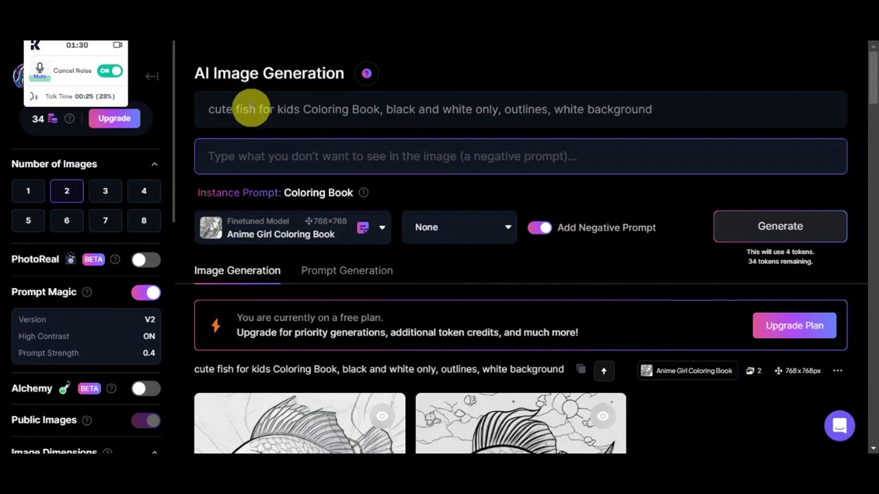
Replace "fish" with "sunflower" in the coloring book prompt and generate the images.
{"action": "left_click", "coordinate": [239, 111]}
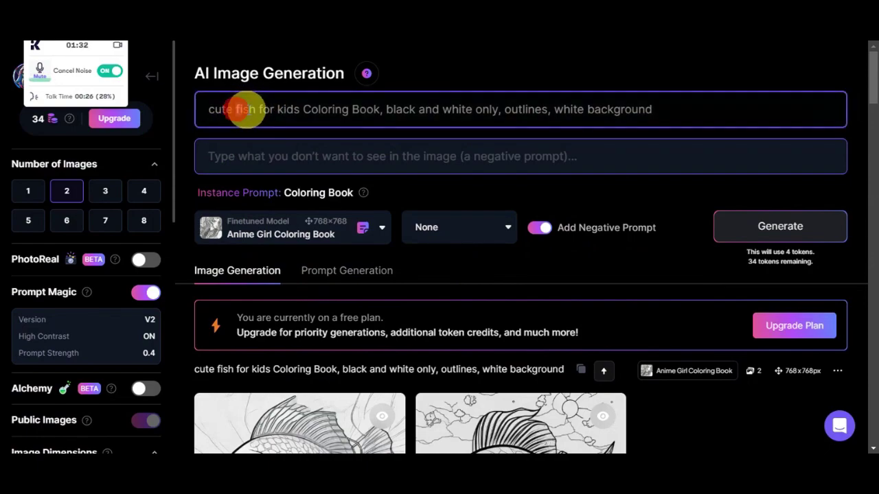
{"action": "type", "text": "flower"}
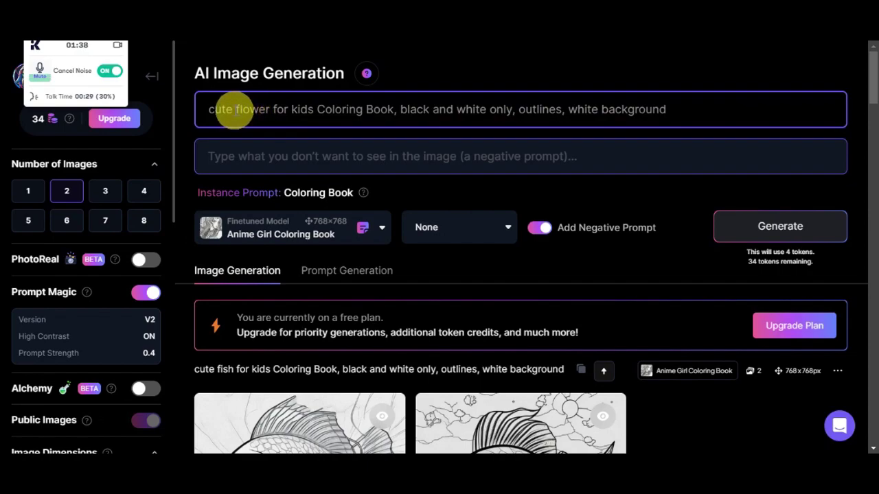
{"action": "left_click", "coordinate": [234, 110]}
{"action": "type", "text": "sun"}
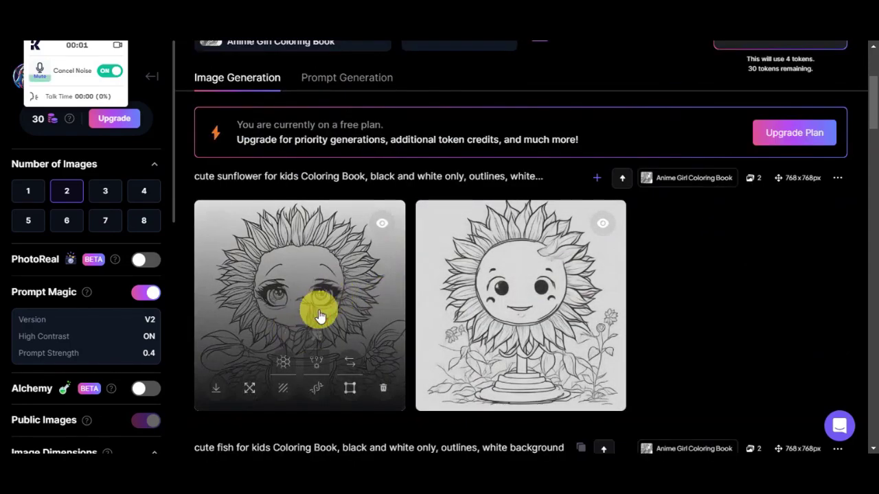
View both generated sunflower images enlarged and close the preview.
{"action": "left_click", "coordinate": [317, 310]}
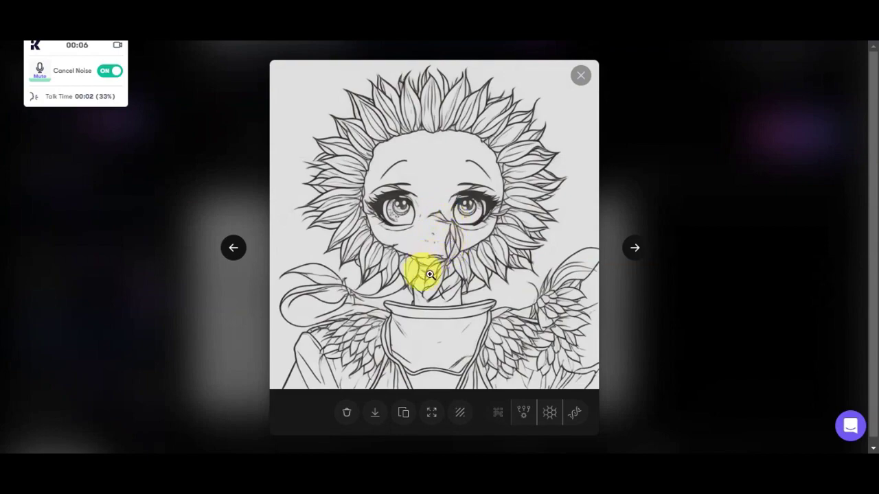
{"action": "left_click", "coordinate": [634, 250]}
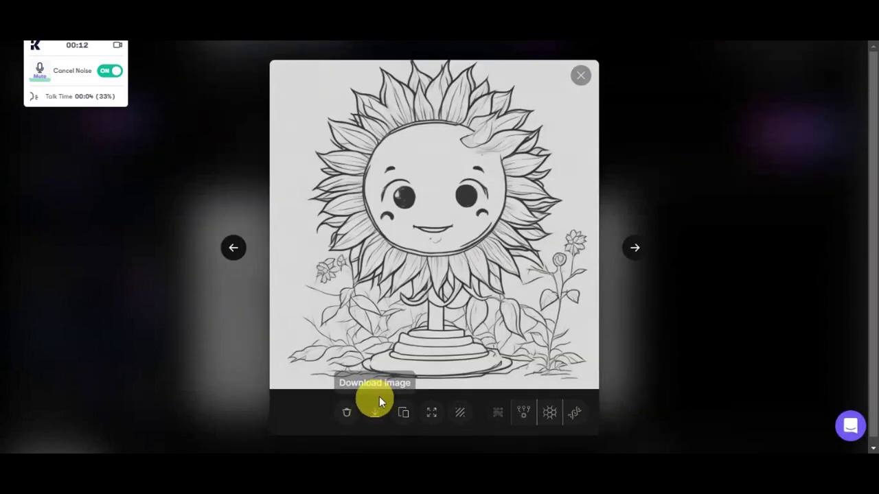
{"action": "left_click", "coordinate": [587, 79]}
{"action": "scroll", "coordinate": [333, 182], "scroll_direction": "up", "scroll_amount": 3}
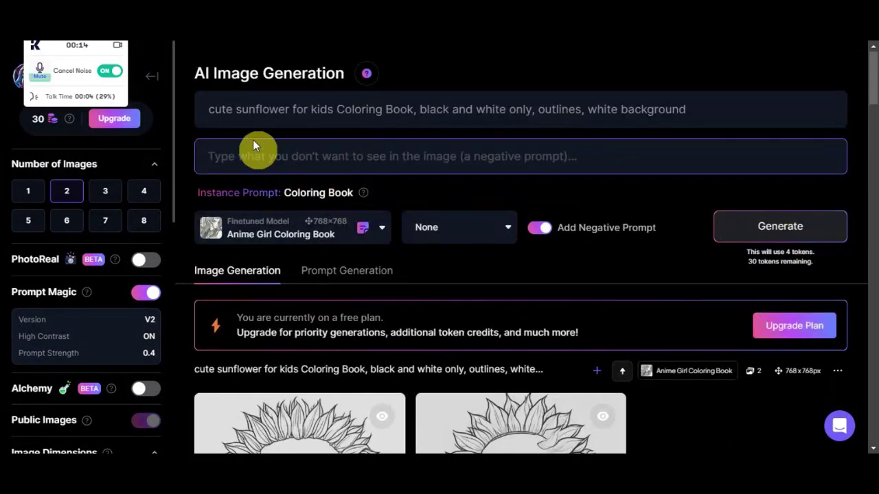
Change the prompt's subject to "cute simple flower" and generate new coloring book images.
{"action": "left_click", "coordinate": [235, 109]}
{"action": "type", "text": "simple"}
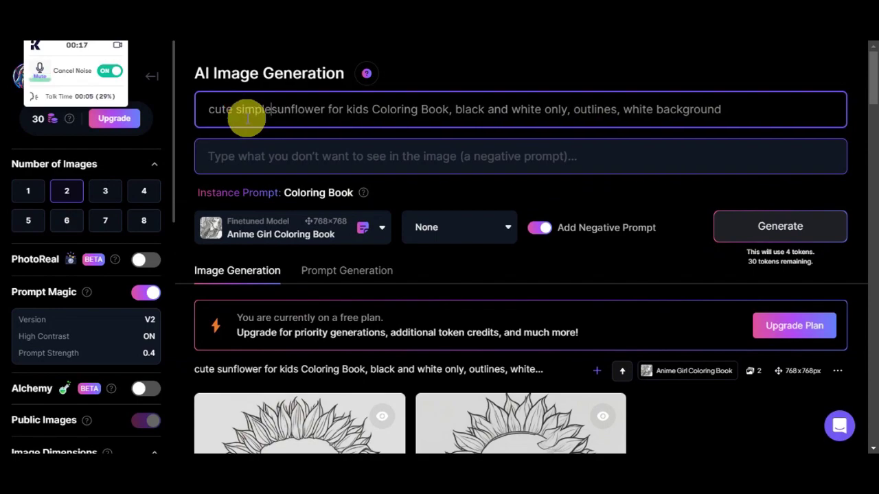
{"action": "key", "text": "Delete"}
{"action": "key", "text": "Delete"}
{"action": "key", "text": "Delete"}
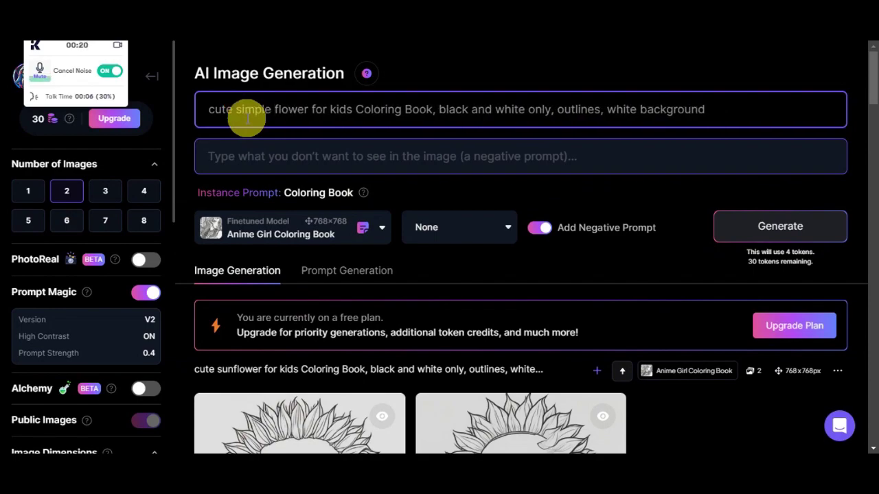
{"action": "left_click", "coordinate": [745, 235]}
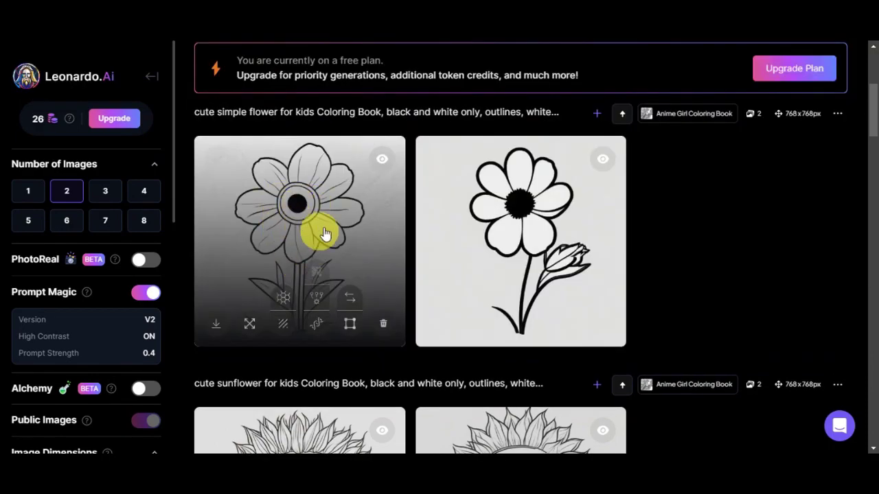
Compare the two generated simple flower images in the enlarged preview and close it.
{"action": "left_click", "coordinate": [312, 216]}
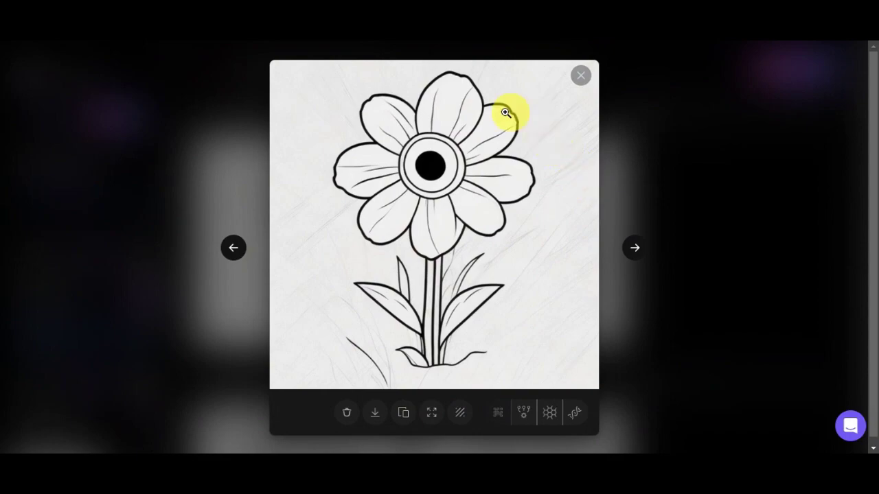
{"action": "left_click", "coordinate": [635, 253]}
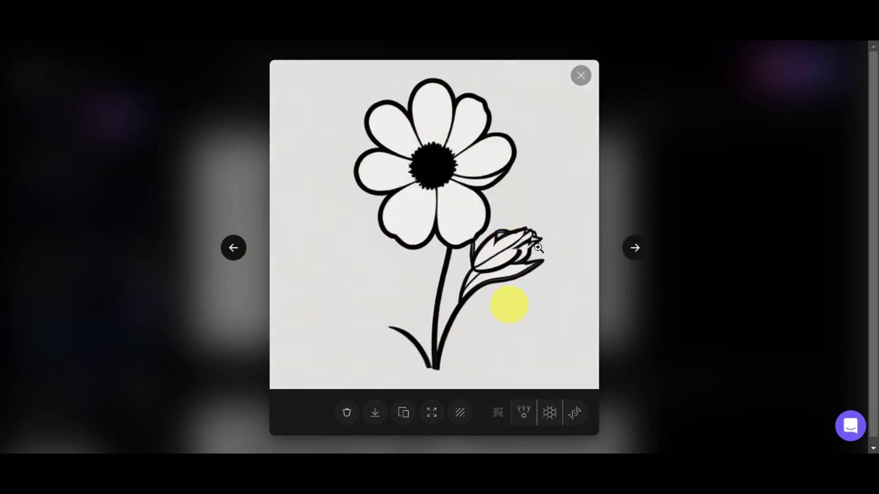
{"action": "left_click", "coordinate": [237, 248]}
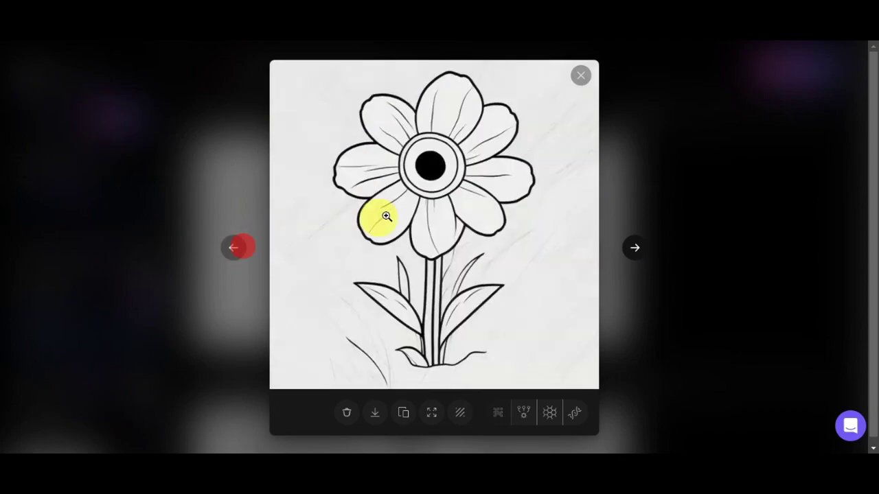
{"action": "left_click", "coordinate": [582, 81]}
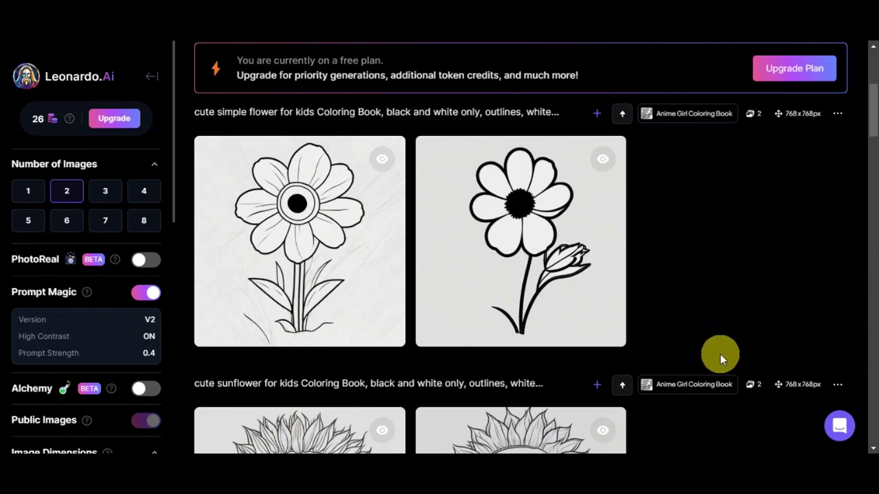
{"action": "left_click", "coordinate": [710, 382]}
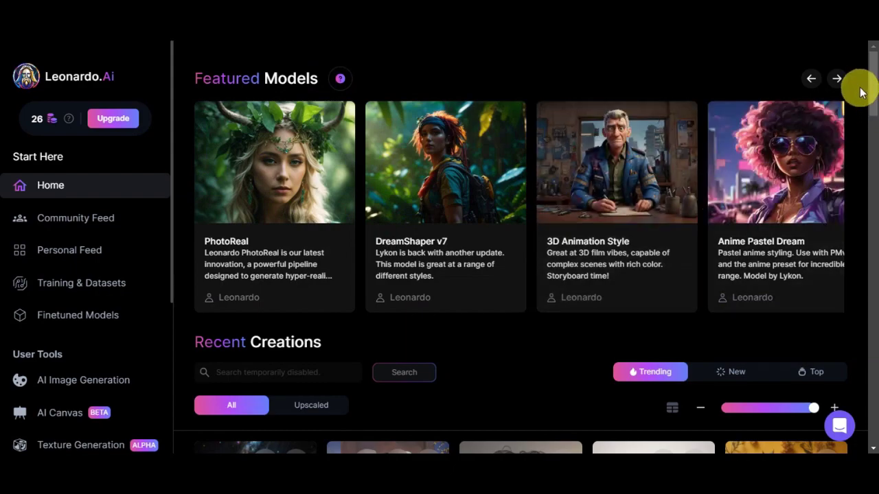
Look through the Featured Models on the home page as far as Cute Animal Characters.
{"action": "left_click", "coordinate": [838, 80]}
{"action": "left_click", "coordinate": [841, 81]}
{"action": "left_click", "coordinate": [841, 81]}
{"action": "left_click", "coordinate": [841, 81]}
{"action": "left_click", "coordinate": [840, 81]}
{"action": "left_click", "coordinate": [840, 81]}
{"action": "left_click", "coordinate": [840, 81]}
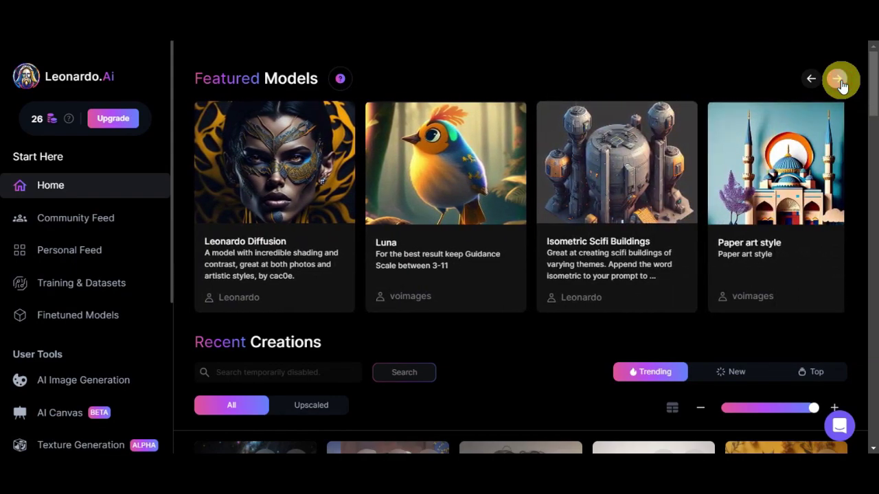
{"action": "left_click", "coordinate": [840, 81]}
{"action": "left_click", "coordinate": [840, 81]}
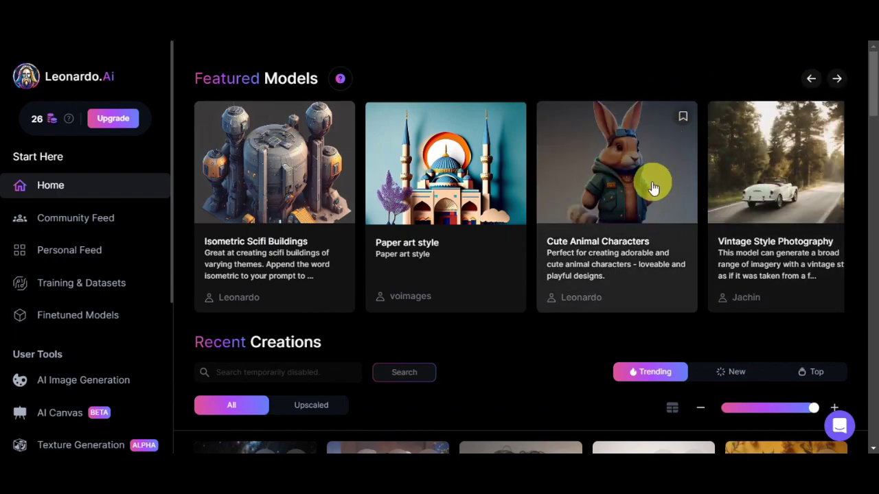
Look through the trending artwork and its prompts under Recent Creations.
{"action": "scroll", "coordinate": [652, 185], "scroll_direction": "down", "scroll_amount": 1}
{"action": "scroll", "coordinate": [652, 187], "scroll_direction": "down", "scroll_amount": 4}
{"action": "scroll", "coordinate": [652, 186], "scroll_direction": "up", "scroll_amount": 1}
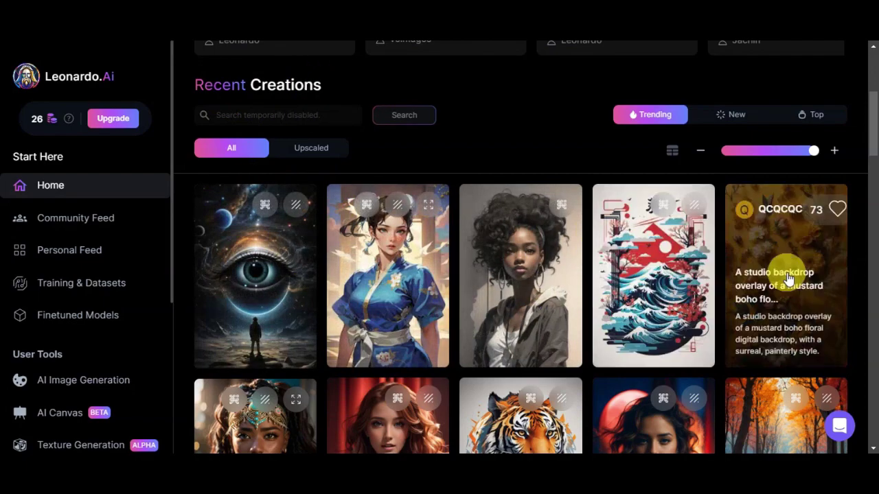
{"action": "scroll", "coordinate": [787, 278], "scroll_direction": "down", "scroll_amount": 3}
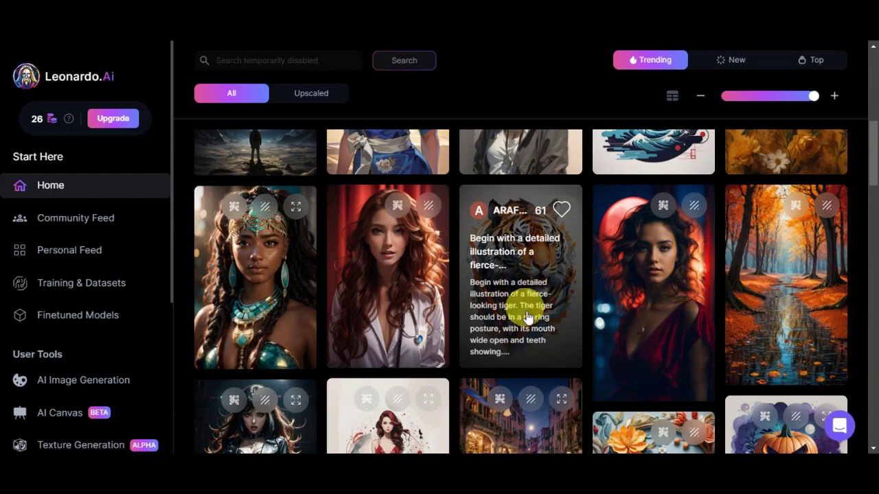
{"action": "left_click", "coordinate": [565, 280]}
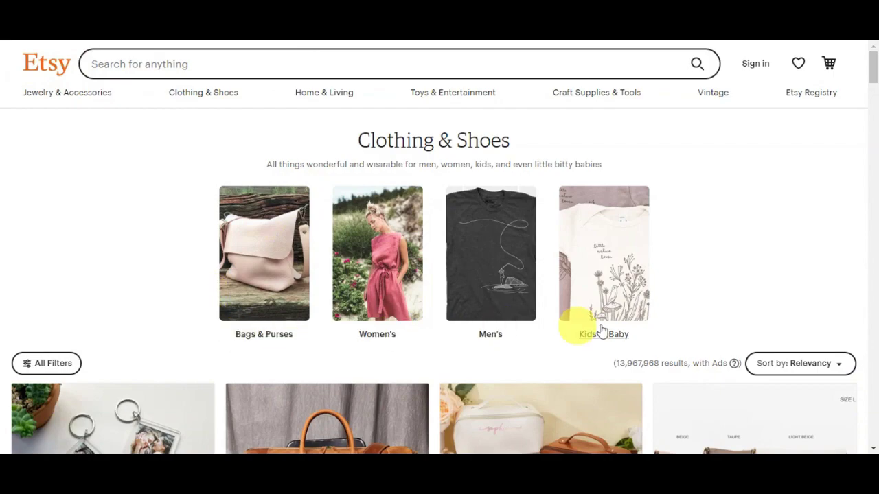
Switch to Etsy and look over the Clothing & Shoes category and its first product listings.
{"action": "scroll", "coordinate": [635, 291], "scroll_direction": "down", "scroll_amount": 3}
{"action": "scroll", "coordinate": [635, 292], "scroll_direction": "down", "scroll_amount": 1}
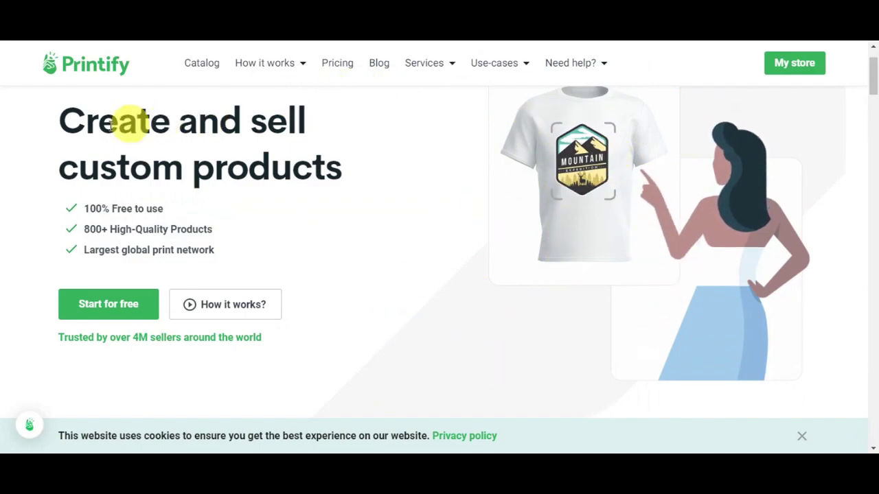
Examine the Printify homepage for its benefits, product range, selling and fulfillment process, and store integrations.
{"action": "scroll", "coordinate": [587, 200], "scroll_direction": "down", "scroll_amount": 10}
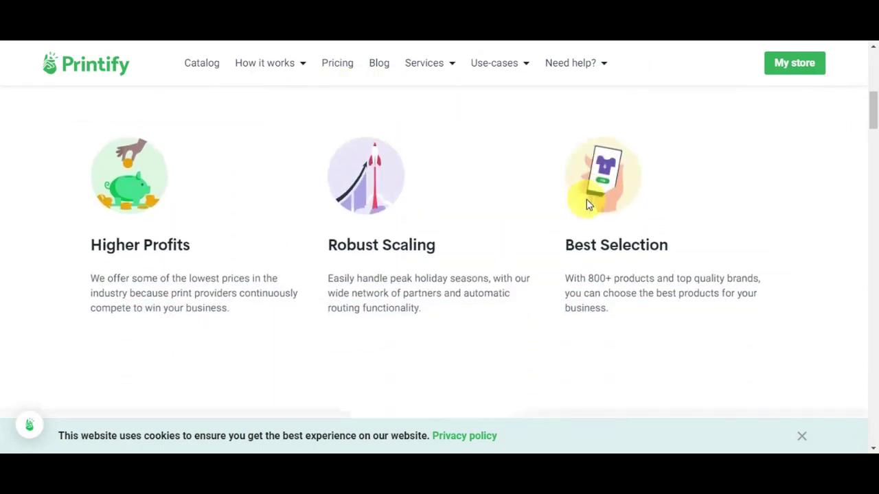
{"action": "scroll", "coordinate": [586, 204], "scroll_direction": "down", "scroll_amount": 3}
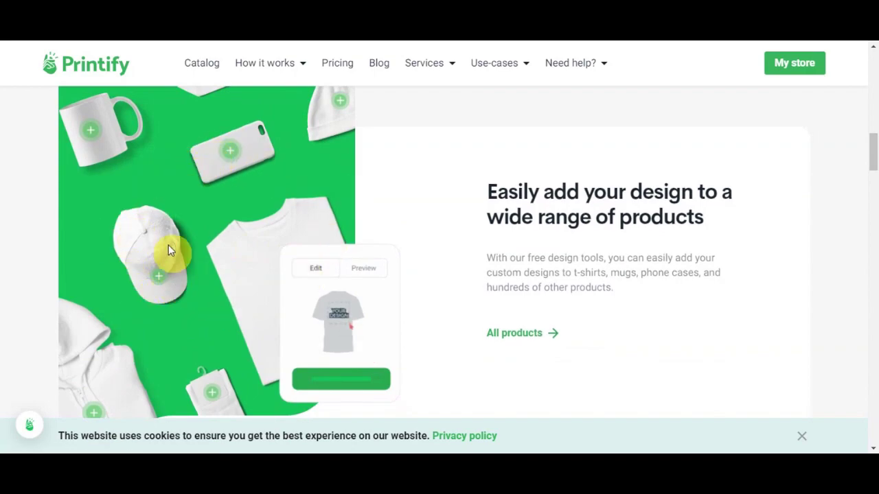
{"action": "scroll", "coordinate": [607, 208], "scroll_direction": "down", "scroll_amount": 2}
{"action": "scroll", "coordinate": [608, 208], "scroll_direction": "down", "scroll_amount": 6}
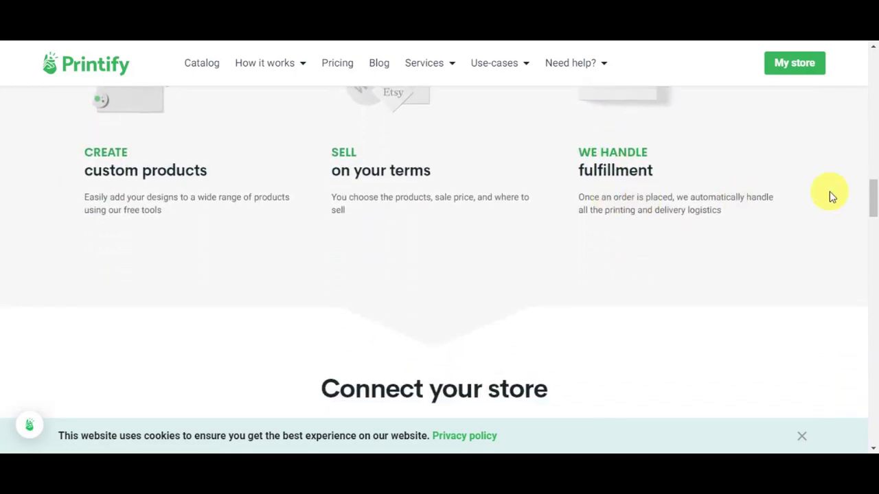
{"action": "scroll", "coordinate": [831, 196], "scroll_direction": "up", "scroll_amount": 2}
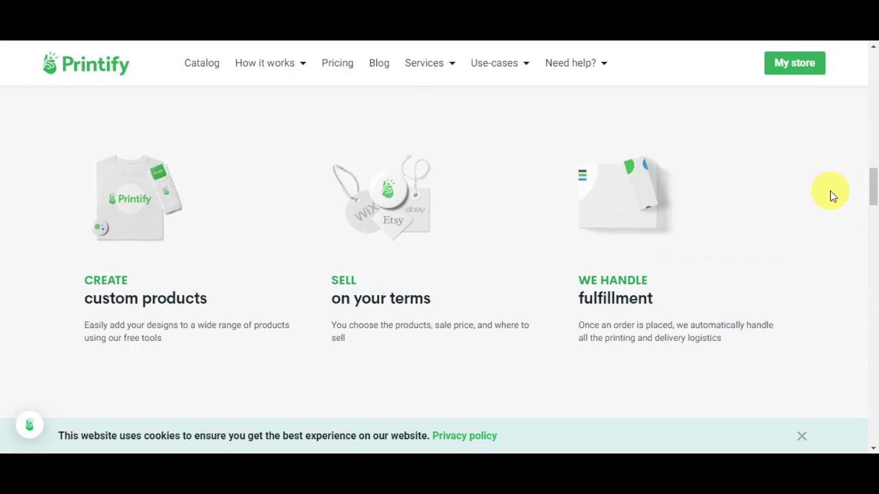
{"action": "scroll", "coordinate": [831, 197], "scroll_direction": "down", "scroll_amount": 4}
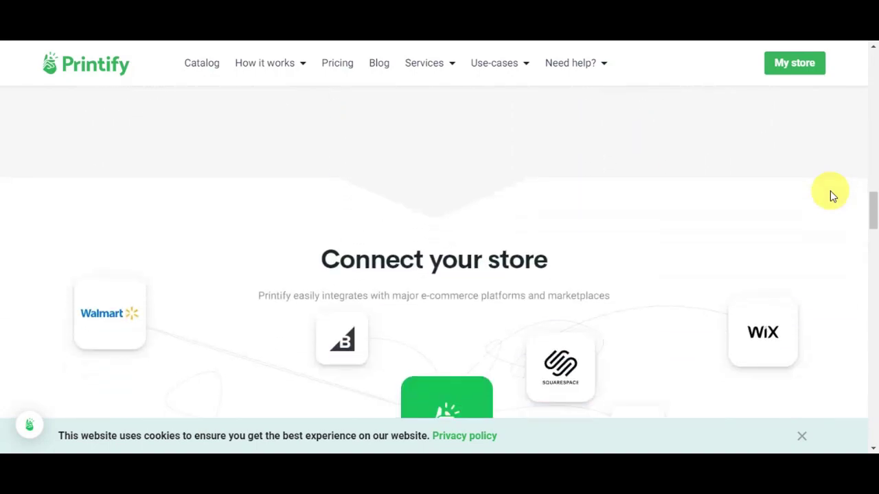
{"action": "scroll", "coordinate": [831, 196], "scroll_direction": "down", "scroll_amount": 2}
{"action": "scroll", "coordinate": [831, 196], "scroll_direction": "down", "scroll_amount": 2}
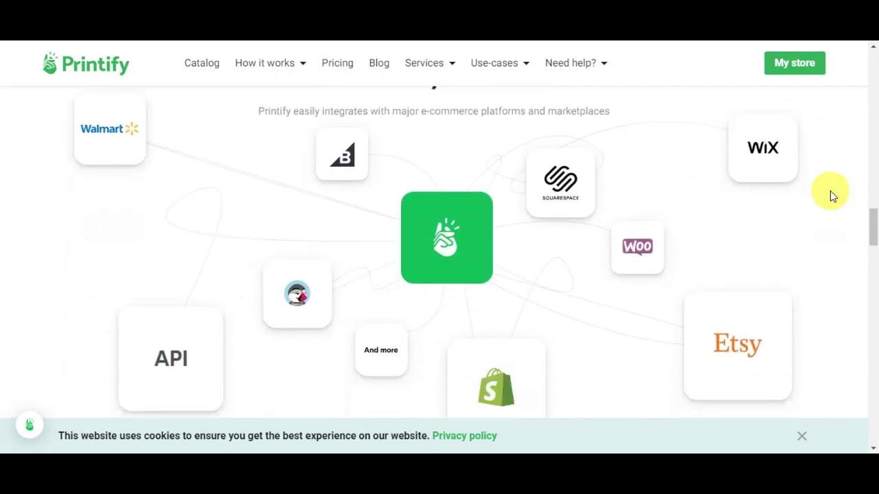
{"action": "scroll", "coordinate": [831, 196], "scroll_direction": "down", "scroll_amount": 4}
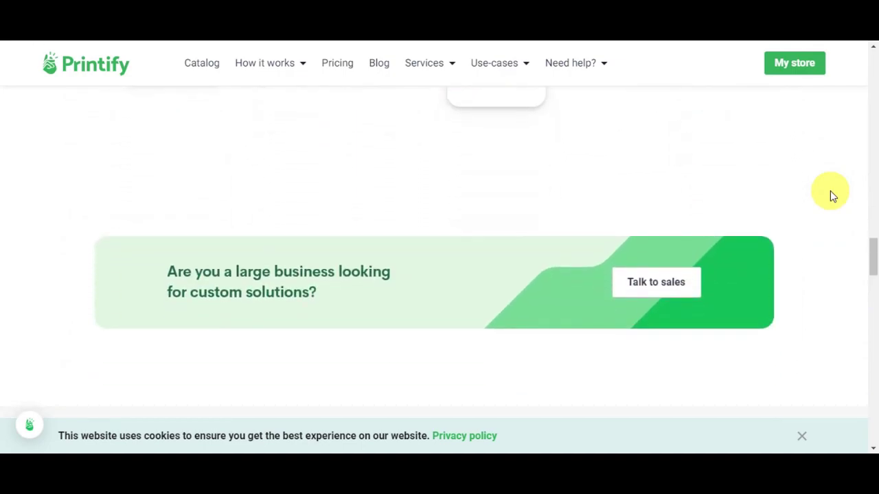
{"action": "scroll", "coordinate": [831, 197], "scroll_direction": "down", "scroll_amount": 2}
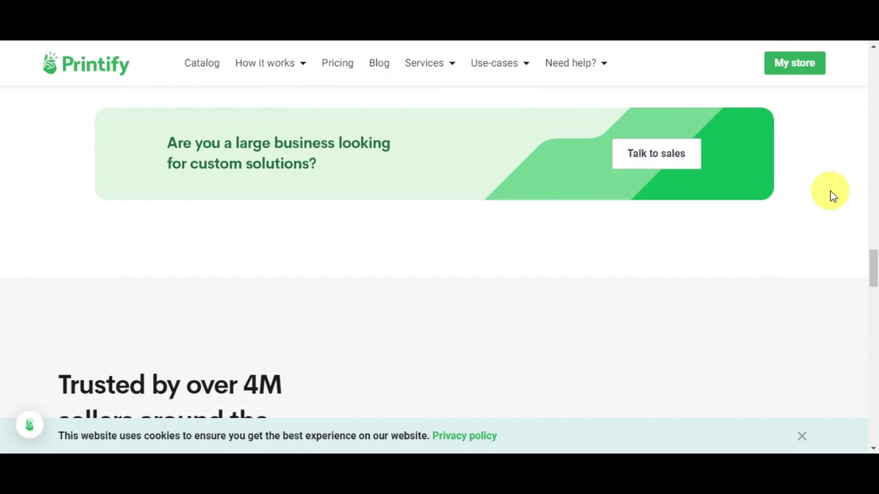
{"action": "scroll", "coordinate": [833, 195], "scroll_direction": "down", "scroll_amount": 4}
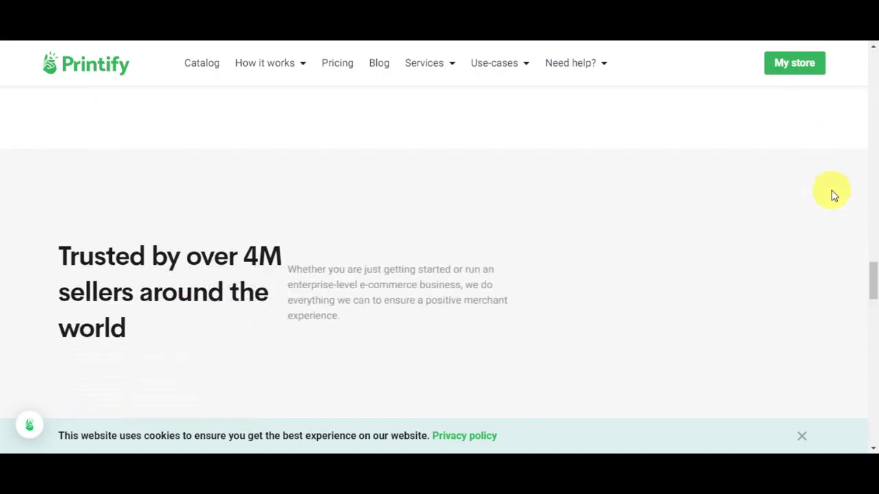
{"action": "scroll", "coordinate": [832, 196], "scroll_direction": "down", "scroll_amount": 1}
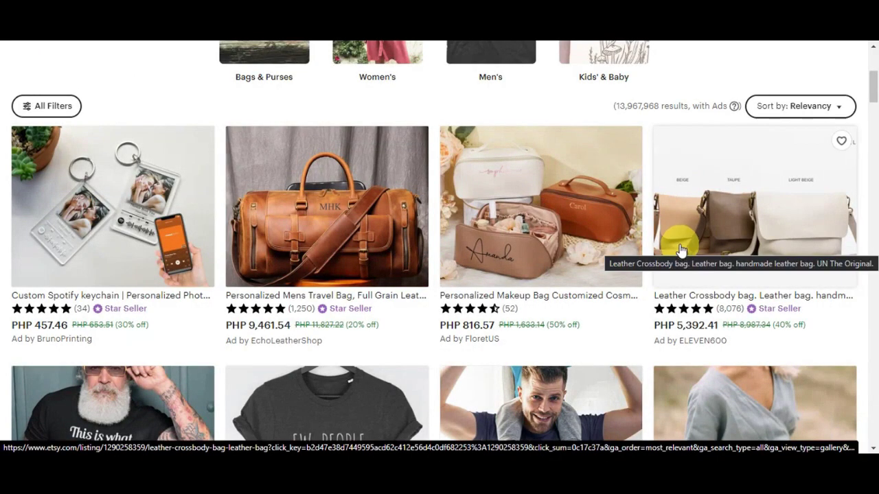
Return to Etsy and browse further down the Clothing & Shoes listings for printed T-shirts and similar products.
{"action": "scroll", "coordinate": [681, 250], "scroll_direction": "down", "scroll_amount": 7}
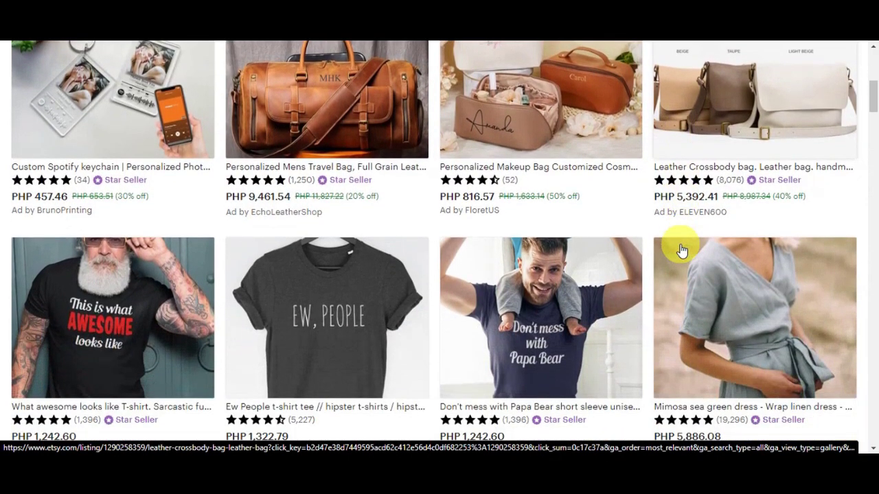
{"action": "scroll", "coordinate": [681, 250], "scroll_direction": "down", "scroll_amount": 6}
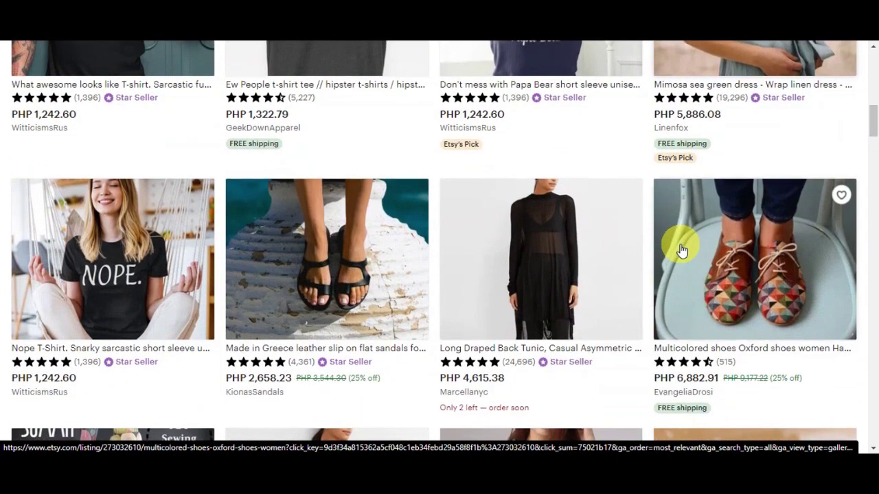
Browse more of the Etsy Clothing & Shoes listings, and switch to Printify to look back through its homepage.
{"action": "scroll", "coordinate": [681, 250], "scroll_direction": "down", "scroll_amount": 2}
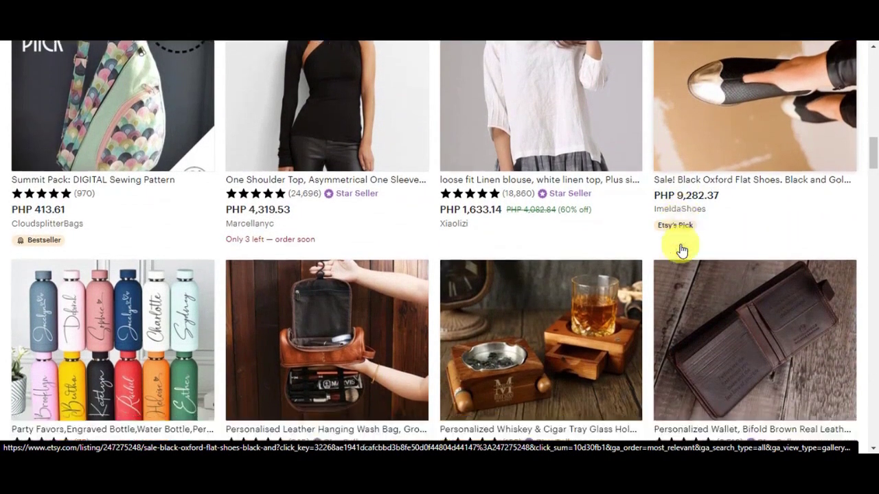
{"action": "scroll", "coordinate": [681, 250], "scroll_direction": "down", "scroll_amount": 4}
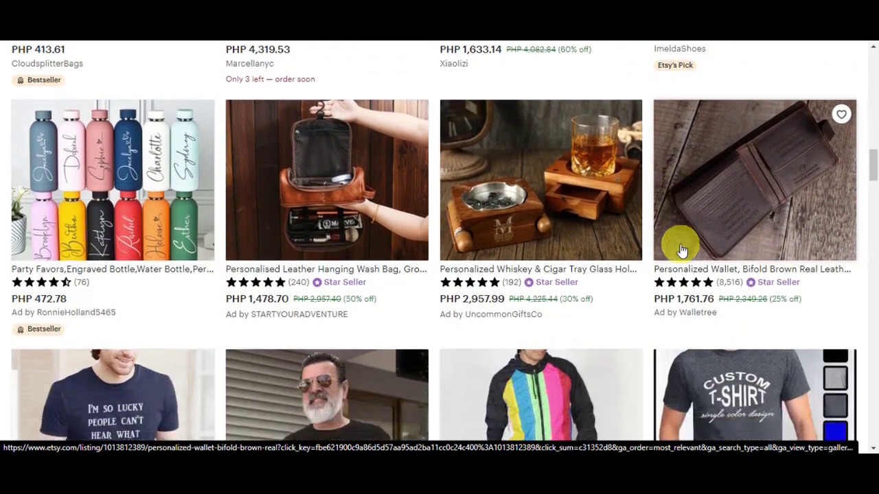
{"action": "scroll", "coordinate": [681, 250], "scroll_direction": "down", "scroll_amount": 2}
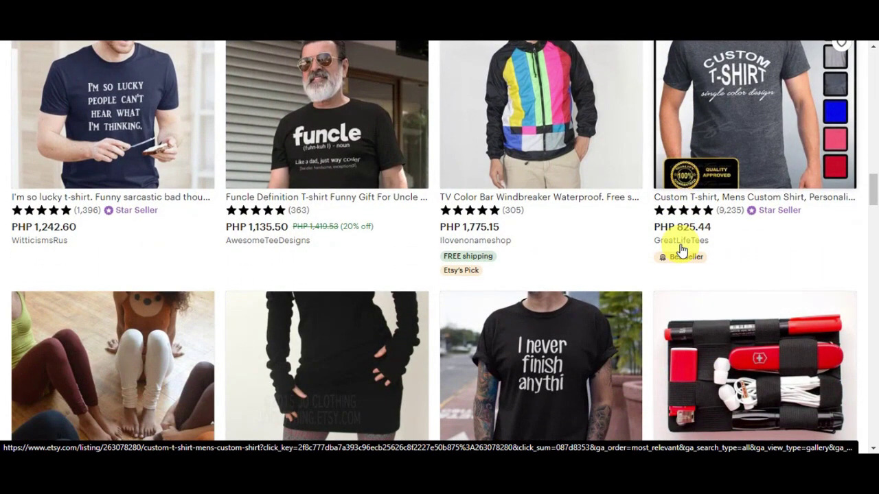
{"action": "scroll", "coordinate": [681, 250], "scroll_direction": "up", "scroll_amount": 12}
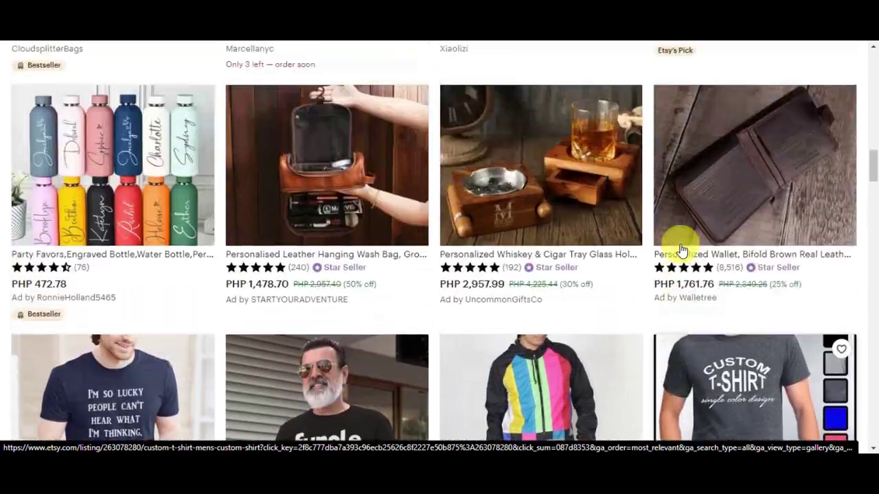
{"action": "scroll", "coordinate": [681, 249], "scroll_direction": "up", "scroll_amount": 11}
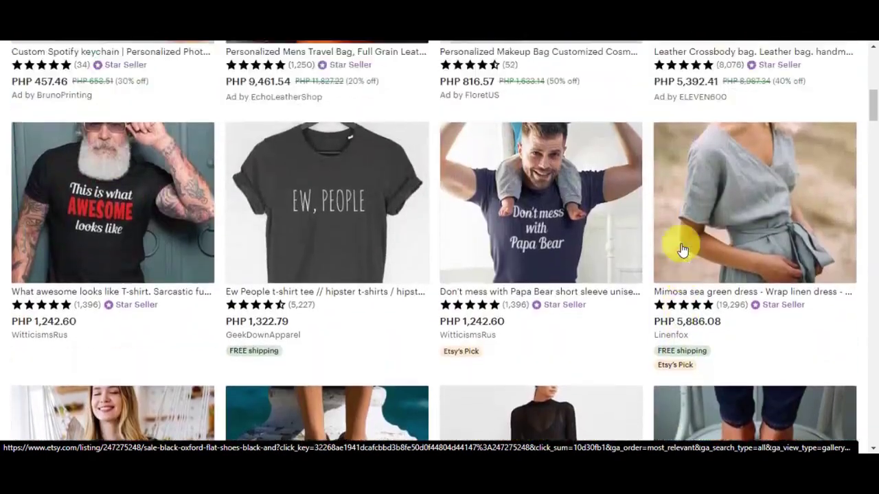
{"action": "scroll", "coordinate": [680, 250], "scroll_direction": "up", "scroll_amount": 3}
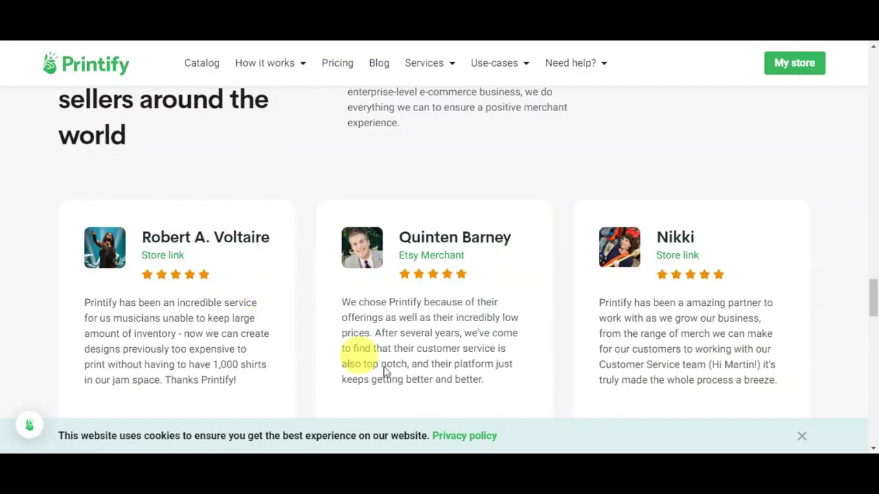
{"action": "scroll", "coordinate": [718, 308], "scroll_direction": "up", "scroll_amount": 10}
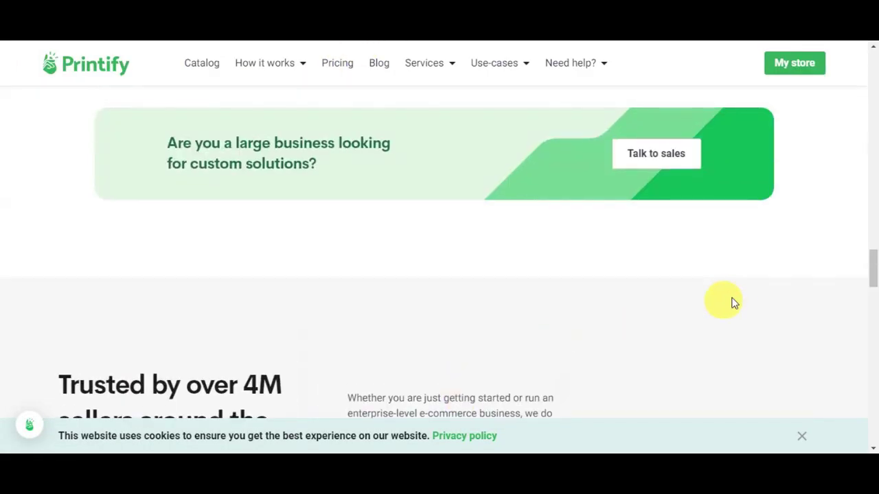
{"action": "left_click_drag", "start_coordinate": [869, 244], "coordinate": [871, 69]}
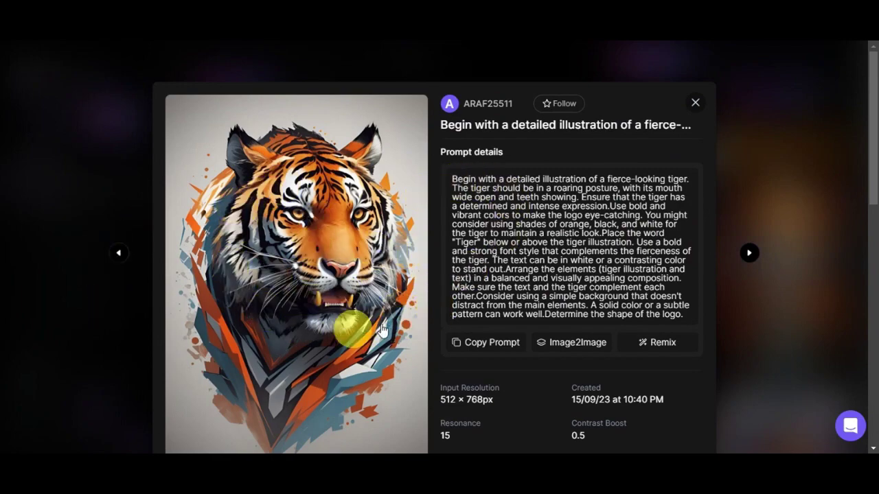
Switch back to Leonardo.Ai, examine the tiger artwork's prompt, generation settings and finetuned model, and close its details.
{"action": "scroll", "coordinate": [371, 240], "scroll_direction": "down", "scroll_amount": 1}
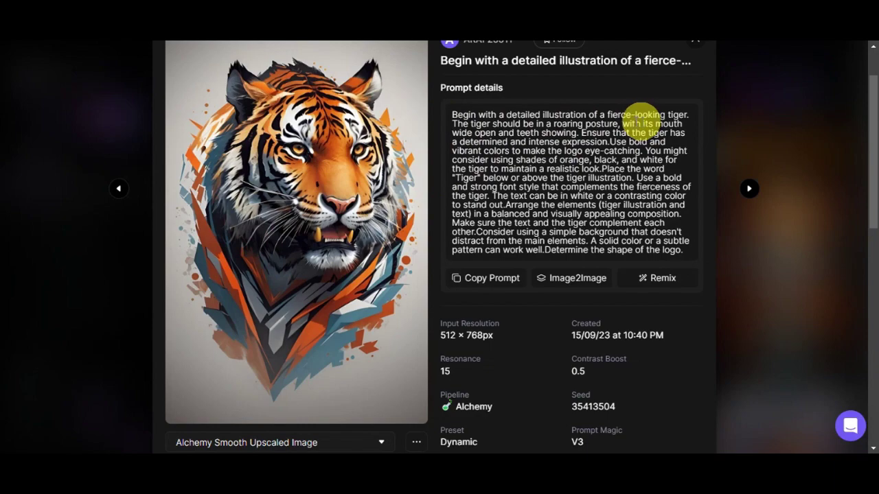
{"action": "scroll", "coordinate": [687, 157], "scroll_direction": "down", "scroll_amount": 2}
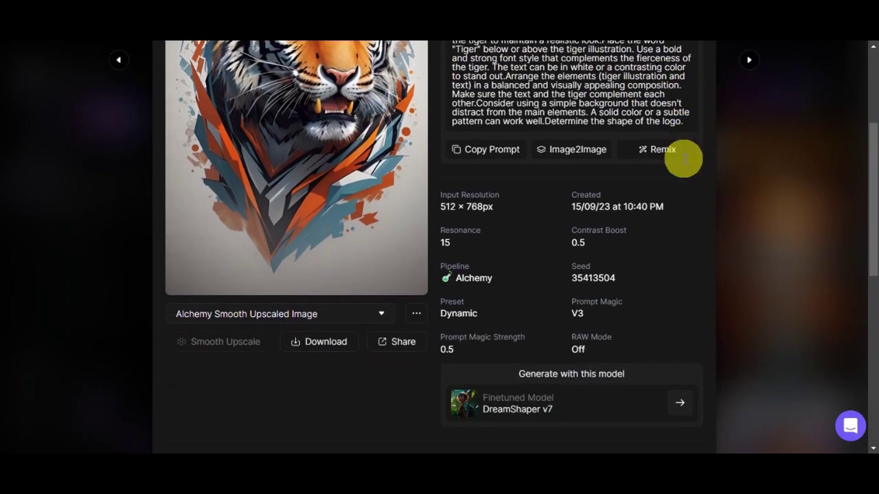
{"action": "scroll", "coordinate": [623, 282], "scroll_direction": "down", "scroll_amount": 1}
{"action": "scroll", "coordinate": [507, 340], "scroll_direction": "down", "scroll_amount": 1}
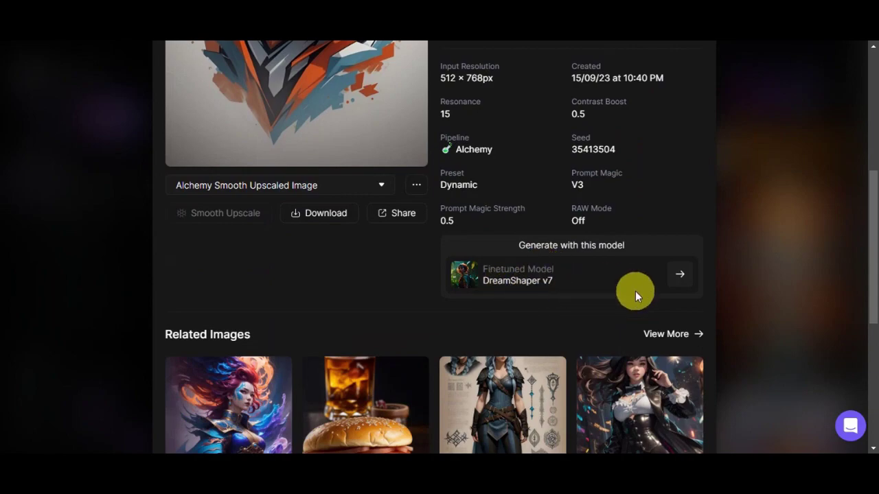
{"action": "scroll", "coordinate": [635, 291], "scroll_direction": "up", "scroll_amount": 5}
{"action": "left_click", "coordinate": [696, 104]}
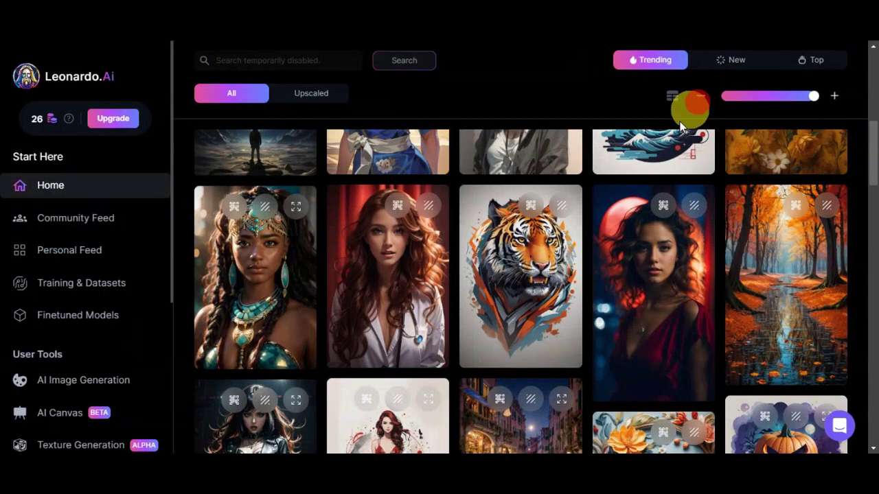
Go to the Finetuned Models and search the platform models for "logo".
{"action": "scroll", "coordinate": [657, 232], "scroll_direction": "up", "scroll_amount": 4}
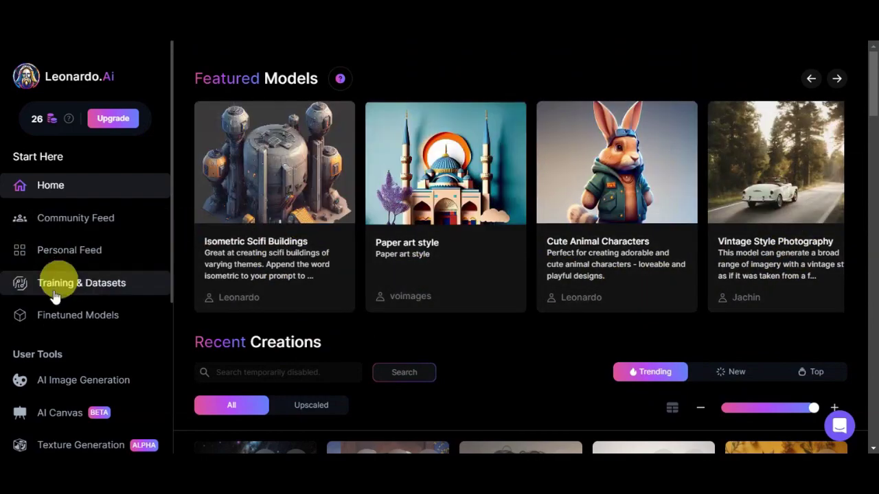
{"action": "left_click", "coordinate": [68, 313]}
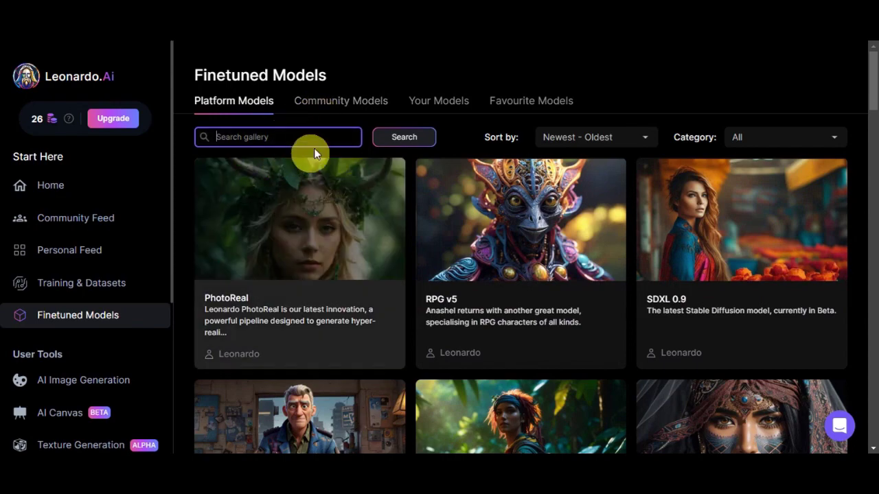
{"action": "left_click", "coordinate": [319, 137]}
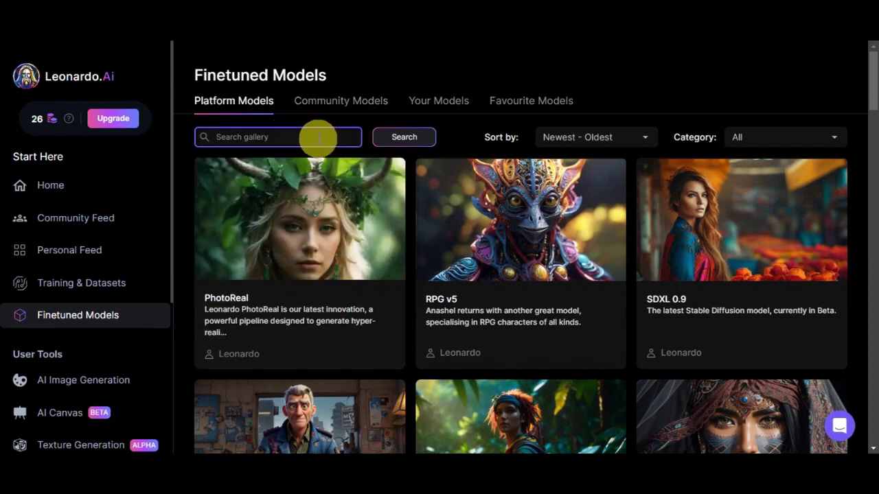
{"action": "type", "text": "logo"}
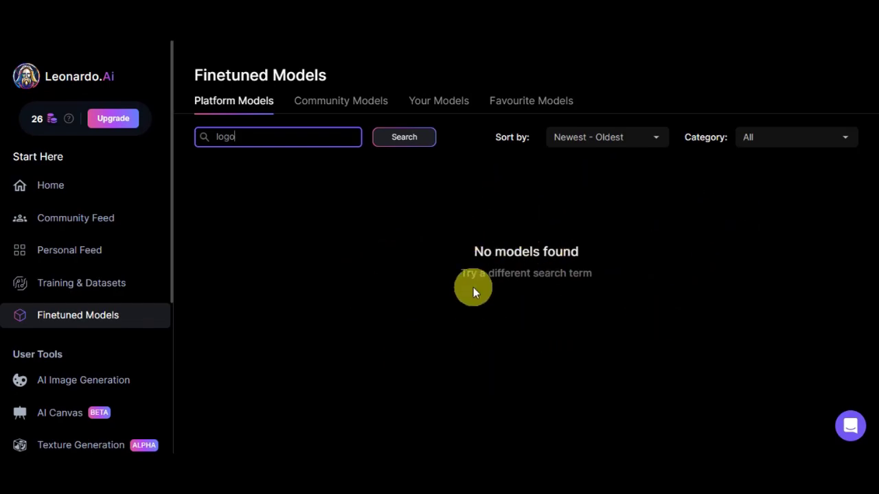
Switch to the Community Models and browse the newest entries.
{"action": "left_click", "coordinate": [377, 108]}
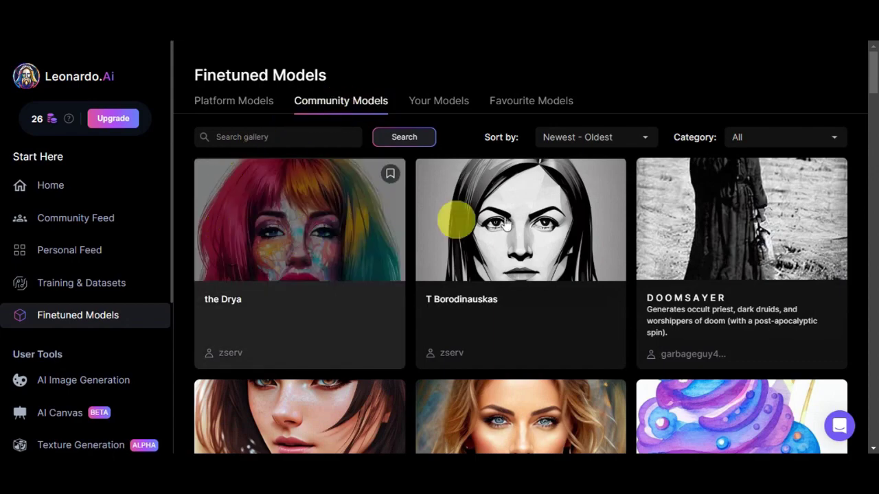
{"action": "scroll", "coordinate": [743, 228], "scroll_direction": "down", "scroll_amount": 5}
{"action": "scroll", "coordinate": [748, 238], "scroll_direction": "down", "scroll_amount": 2}
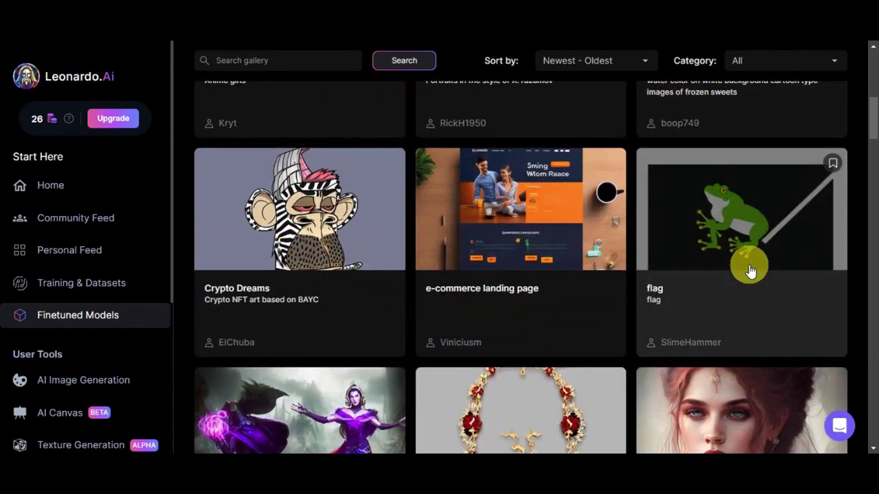
{"action": "scroll", "coordinate": [647, 363], "scroll_direction": "down", "scroll_amount": 4}
{"action": "scroll", "coordinate": [666, 363], "scroll_direction": "up", "scroll_amount": 2}
{"action": "scroll", "coordinate": [626, 364], "scroll_direction": "up", "scroll_amount": 8}
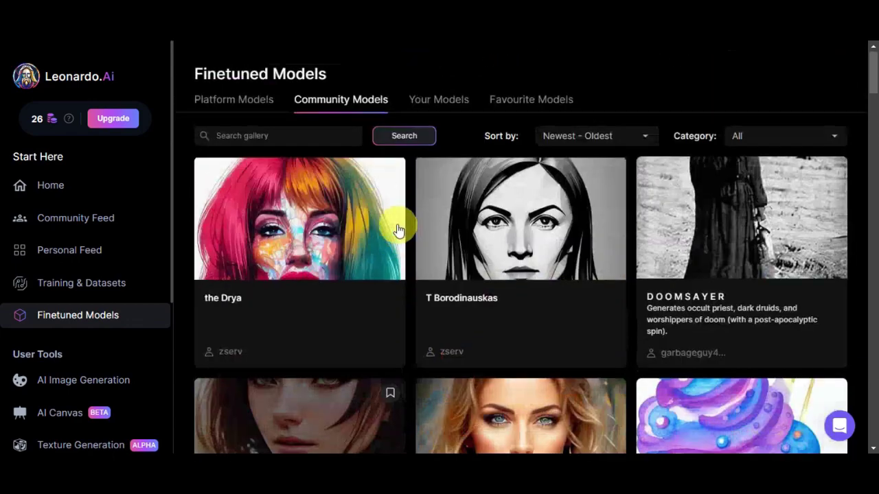
Search the community models for "logo" and look through the matching models.
{"action": "left_click", "coordinate": [286, 138]}
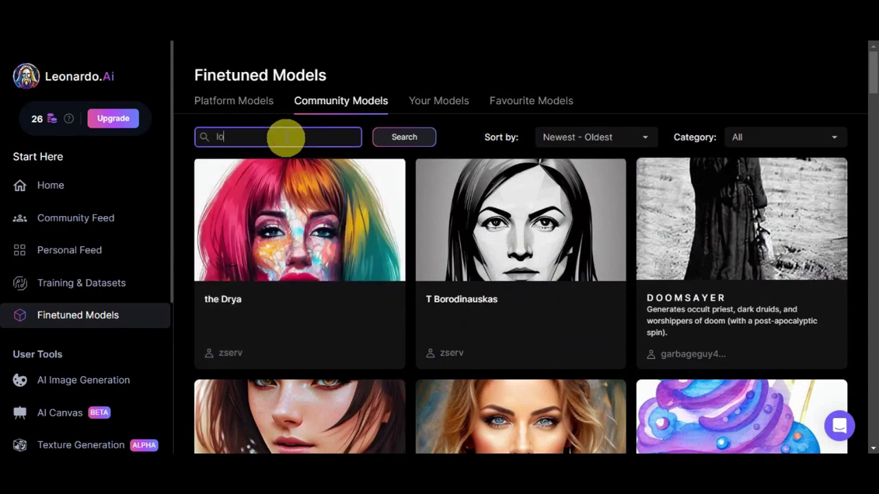
{"action": "type", "text": "logo"}
{"action": "key", "text": "Return"}
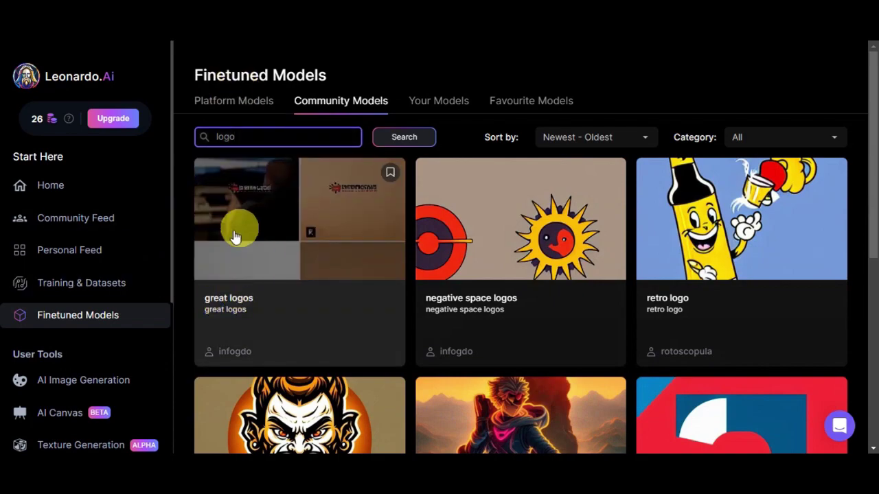
{"action": "scroll", "coordinate": [603, 234], "scroll_direction": "down", "scroll_amount": 1}
{"action": "scroll", "coordinate": [418, 210], "scroll_direction": "down", "scroll_amount": 2}
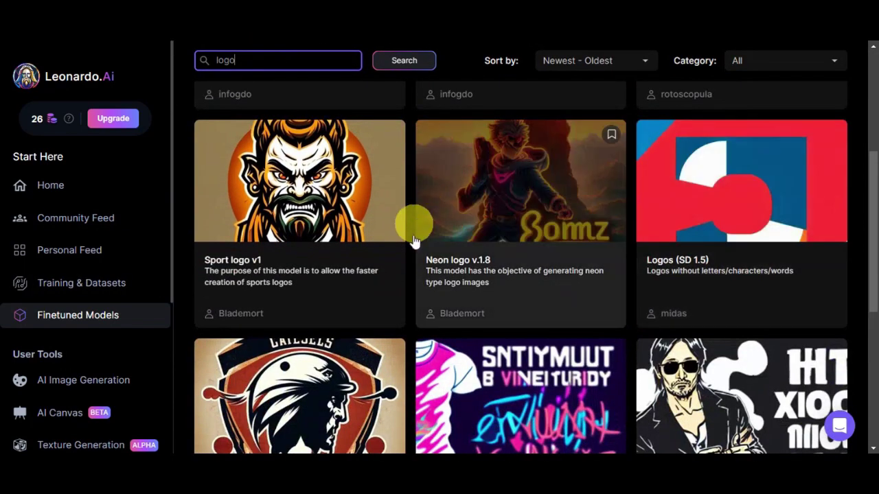
{"action": "scroll", "coordinate": [413, 379], "scroll_direction": "down", "scroll_amount": 1}
{"action": "scroll", "coordinate": [365, 380], "scroll_direction": "up", "scroll_amount": 2}
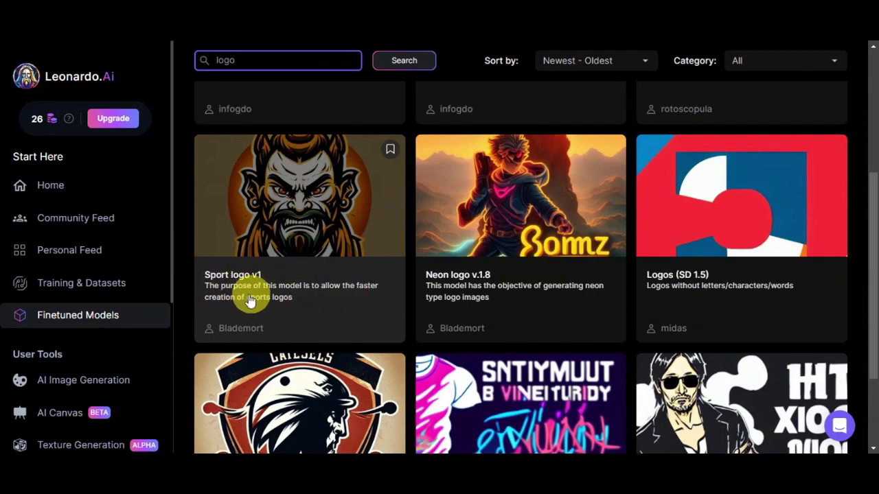
{"action": "scroll", "coordinate": [340, 281], "scroll_direction": "down", "scroll_amount": 1}
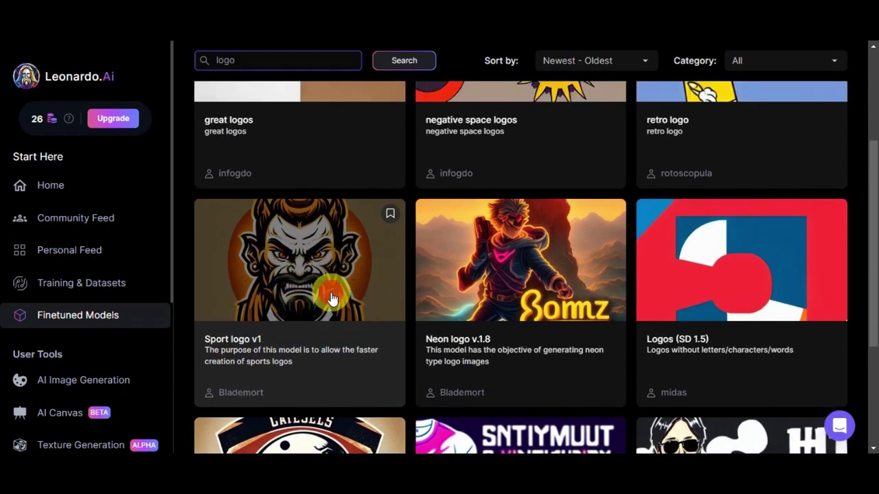
Open the details of the Sport logo v1 model and highlight its instance prompt.
{"action": "left_click", "coordinate": [332, 293]}
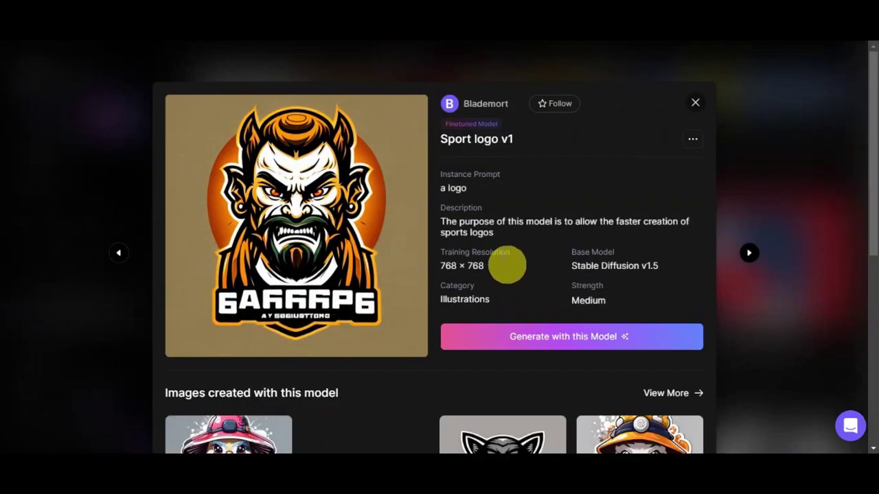
{"action": "left_click", "coordinate": [437, 190]}
{"action": "left_click_drag", "start_coordinate": [471, 185], "coordinate": [473, 185]}
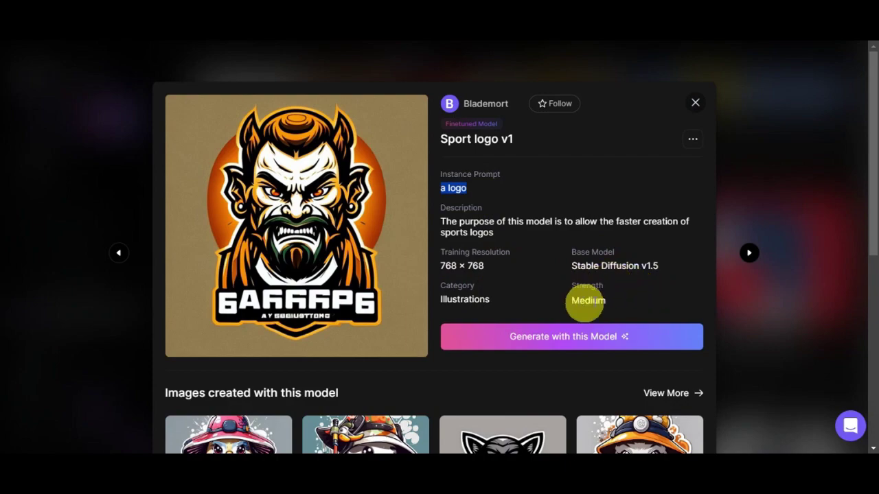
Look through the sample images created with the Sport logo v1 model and return to its description.
{"action": "scroll", "coordinate": [577, 285], "scroll_direction": "down", "scroll_amount": 3}
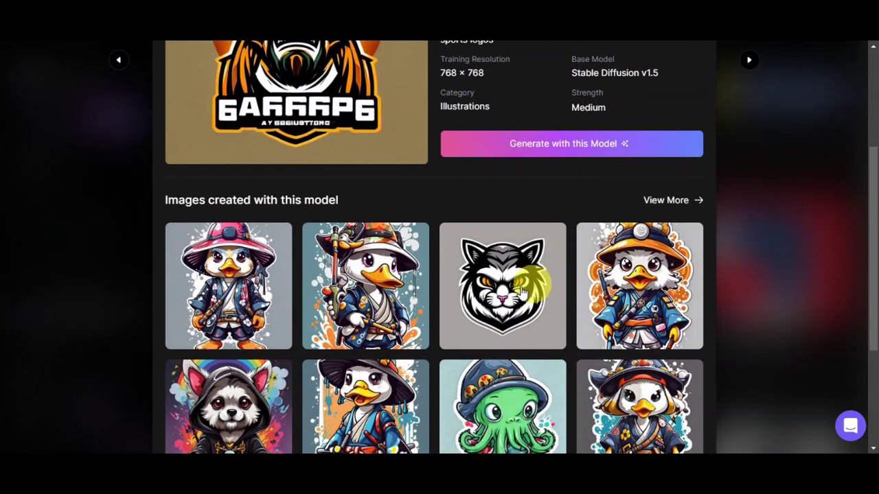
{"action": "scroll", "coordinate": [229, 273], "scroll_direction": "down", "scroll_amount": 3}
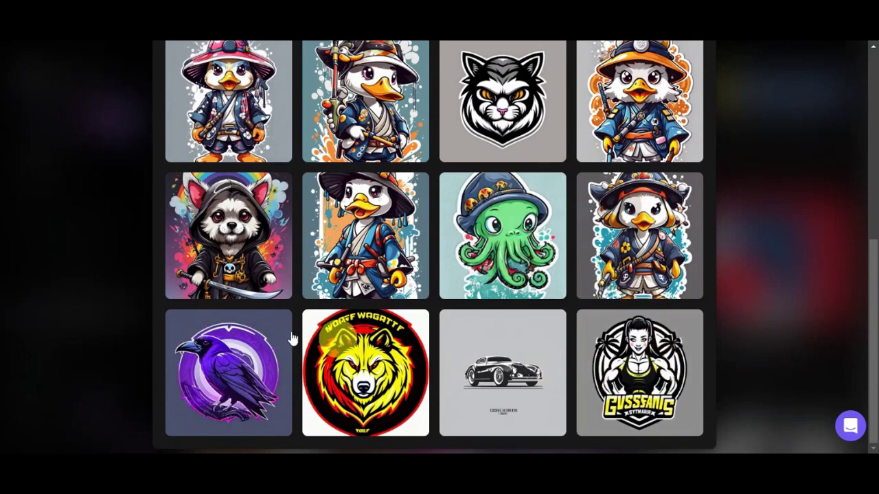
{"action": "scroll", "coordinate": [439, 336], "scroll_direction": "up", "scroll_amount": 5}
{"action": "scroll", "coordinate": [550, 343], "scroll_direction": "down", "scroll_amount": 2}
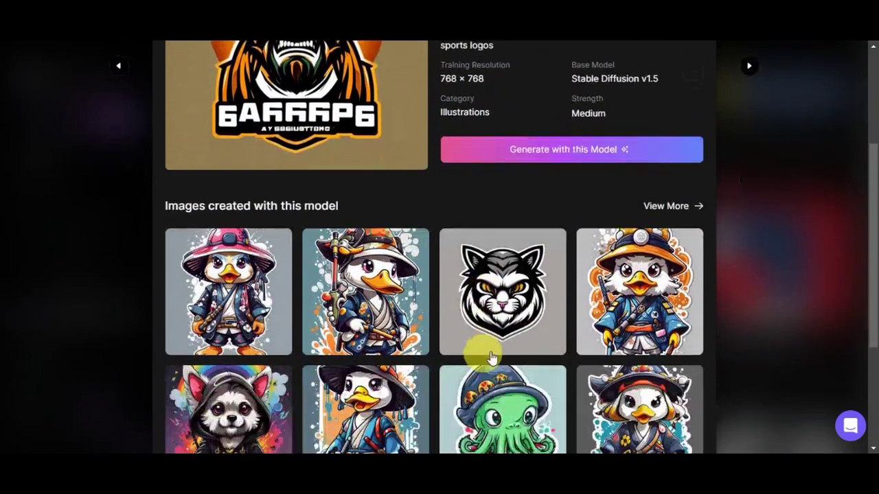
{"action": "scroll", "coordinate": [334, 331], "scroll_direction": "up", "scroll_amount": 3}
{"action": "scroll", "coordinate": [385, 367], "scroll_direction": "down", "scroll_amount": 3}
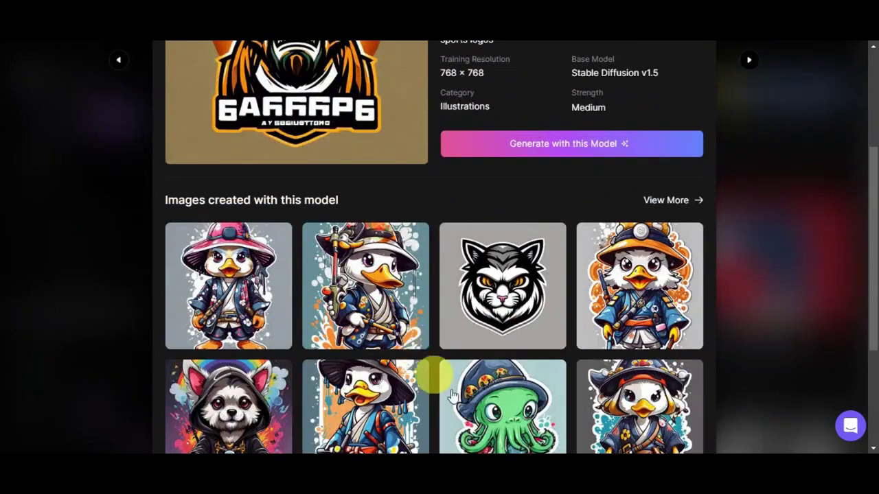
{"action": "scroll", "coordinate": [430, 375], "scroll_direction": "down", "scroll_amount": 1}
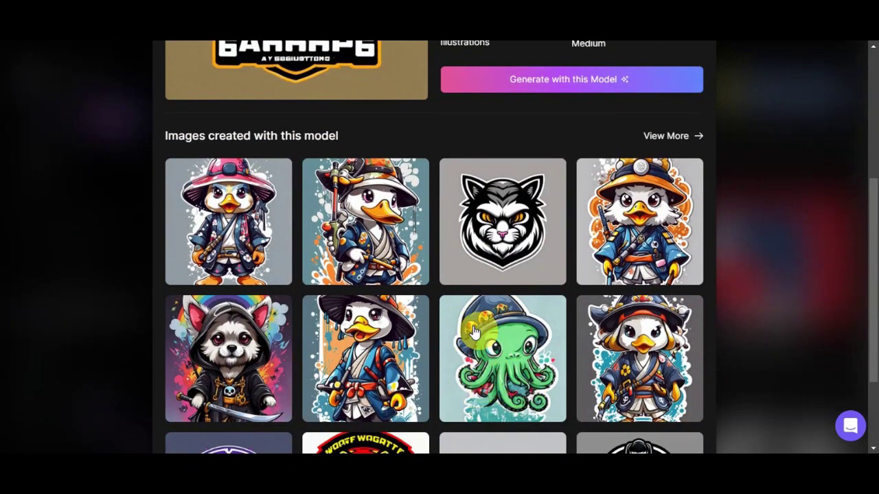
{"action": "scroll", "coordinate": [481, 336], "scroll_direction": "up", "scroll_amount": 4}
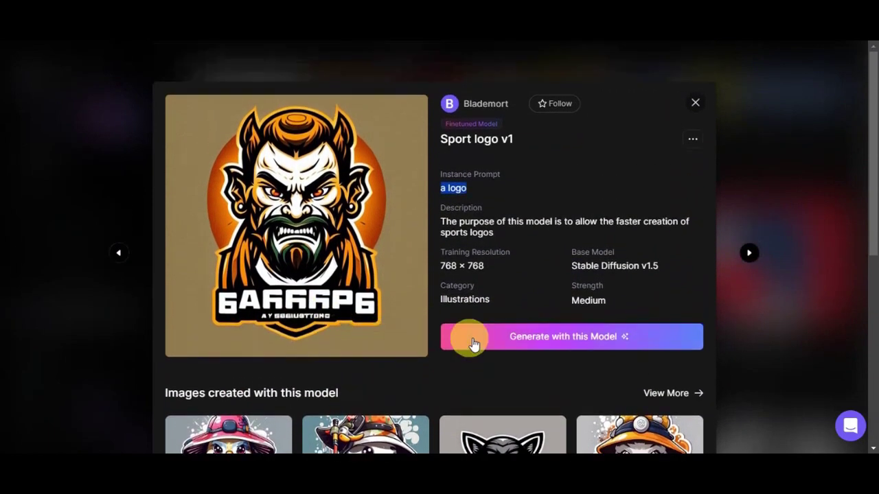
Start an image generation with the Sport logo v1 model and place the cursor in the empty negative prompt.
{"action": "left_click", "coordinate": [502, 341]}
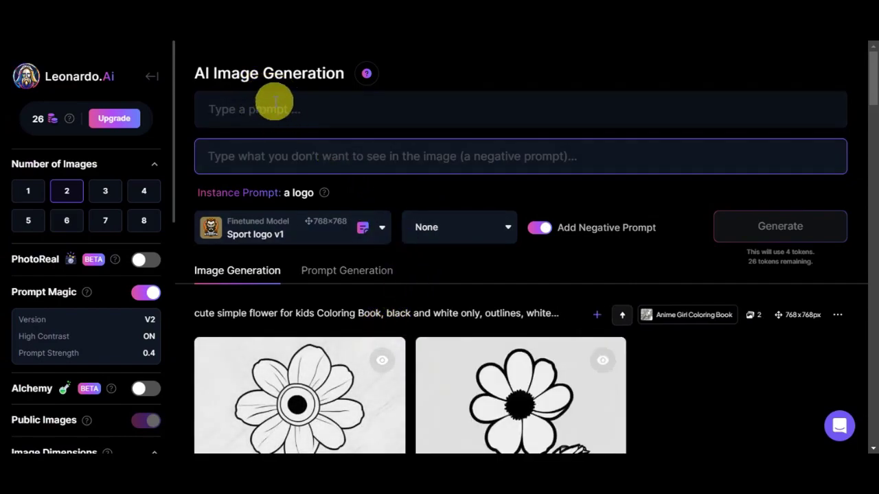
{"action": "left_click", "coordinate": [251, 109]}
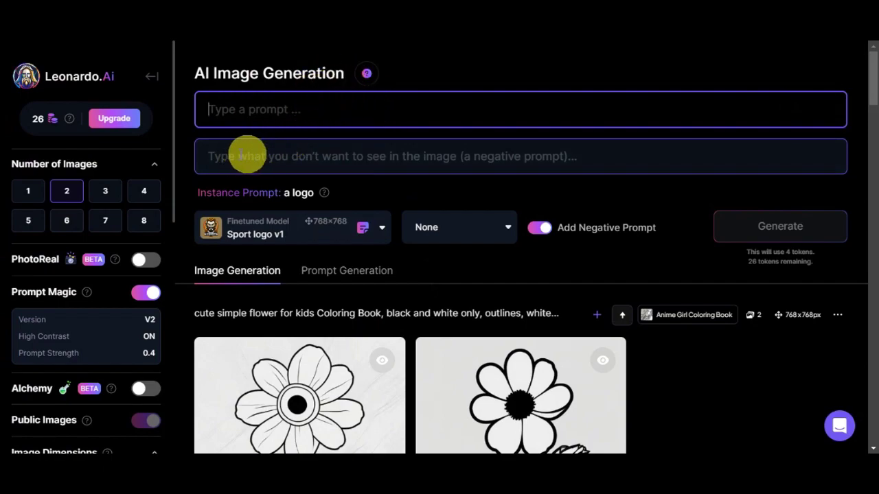
{"action": "left_click", "coordinate": [214, 157]}
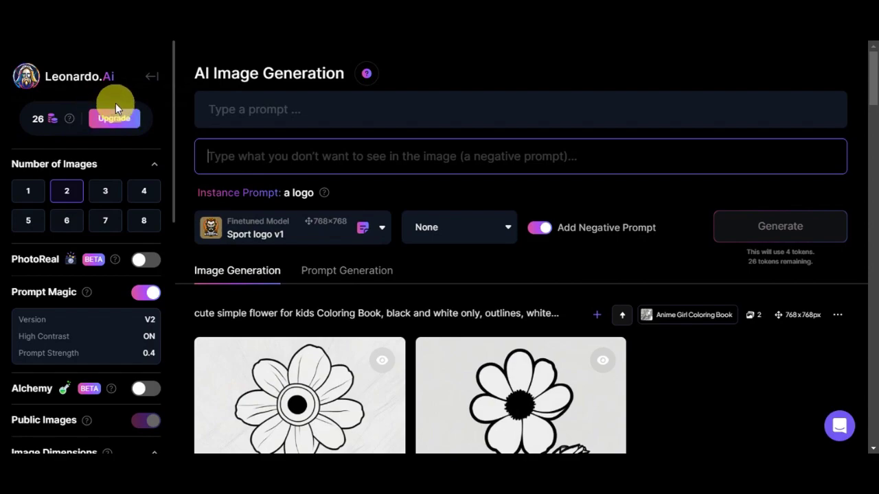
Look through the generation settings, including image dimensions, guidance scale, ControlNet, tiling and the image prompt upload.
{"action": "scroll", "coordinate": [116, 103], "scroll_direction": "down", "scroll_amount": 1}
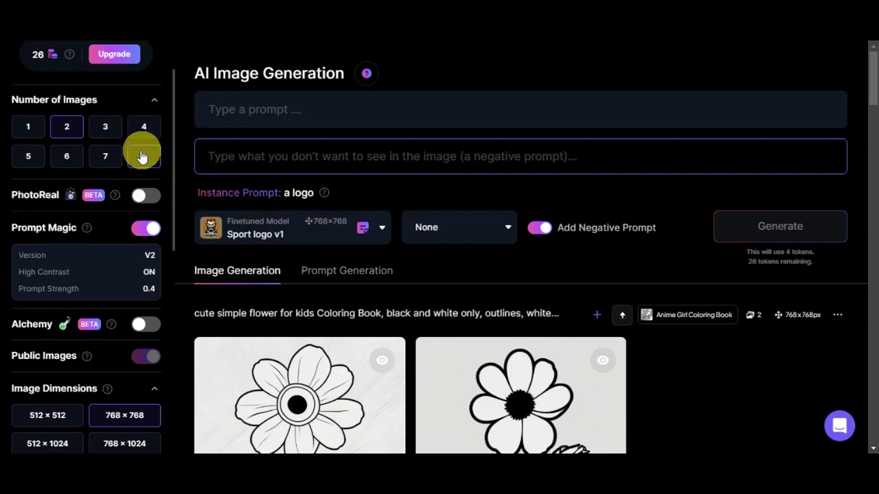
{"action": "scroll", "coordinate": [140, 175], "scroll_direction": "down", "scroll_amount": 2}
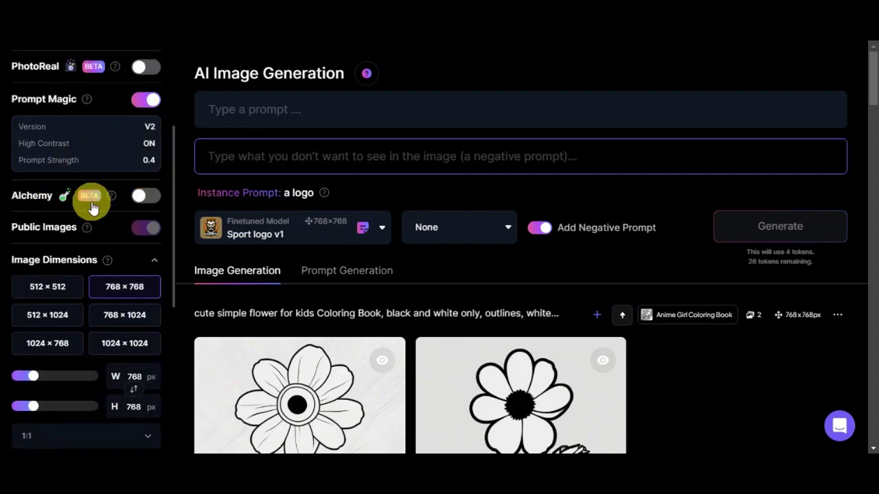
{"action": "scroll", "coordinate": [88, 197], "scroll_direction": "down", "scroll_amount": 1}
{"action": "scroll", "coordinate": [100, 106], "scroll_direction": "up", "scroll_amount": 2}
{"action": "scroll", "coordinate": [102, 161], "scroll_direction": "down", "scroll_amount": 3}
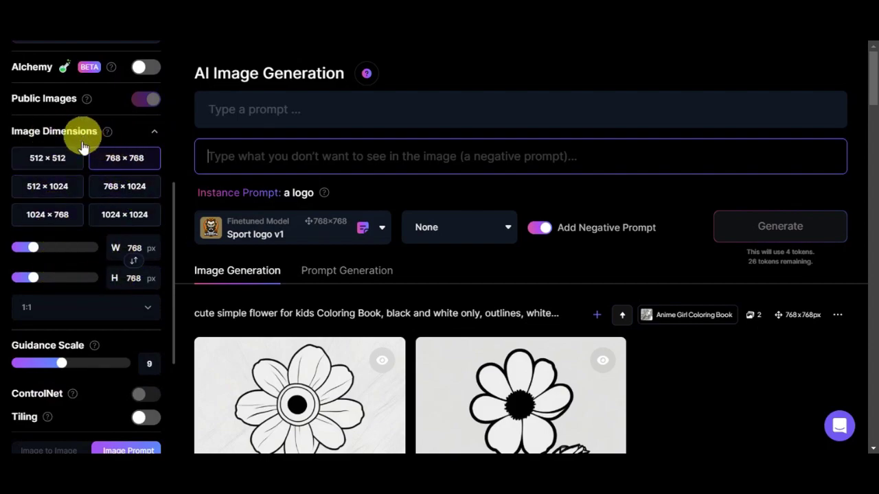
{"action": "scroll", "coordinate": [37, 292], "scroll_direction": "down", "scroll_amount": 3}
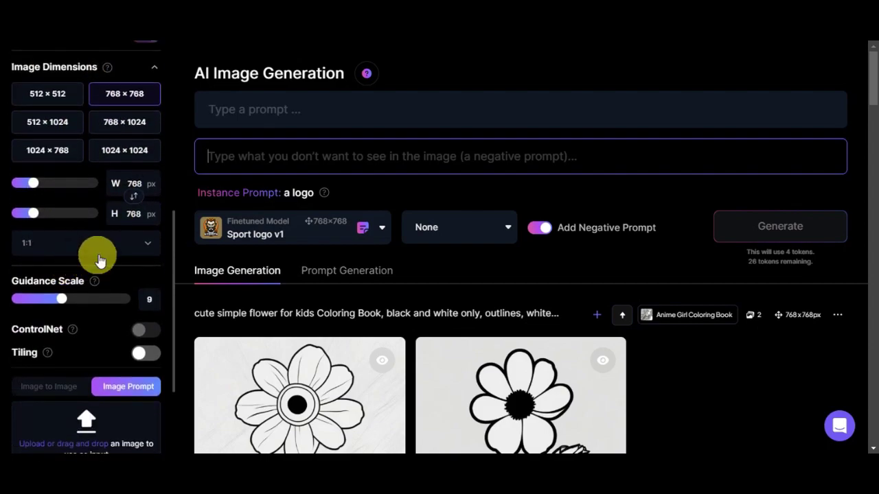
{"action": "mouse_move", "coordinate": [88, 153]}
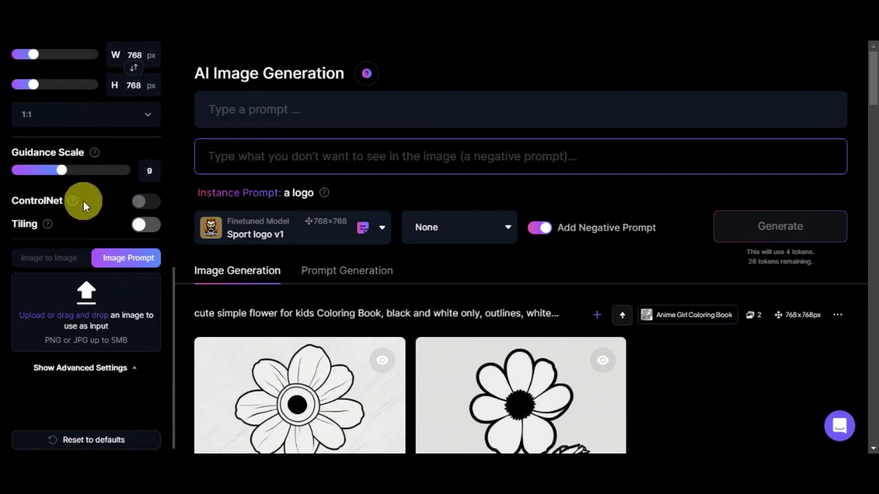
{"action": "mouse_move", "coordinate": [73, 200]}
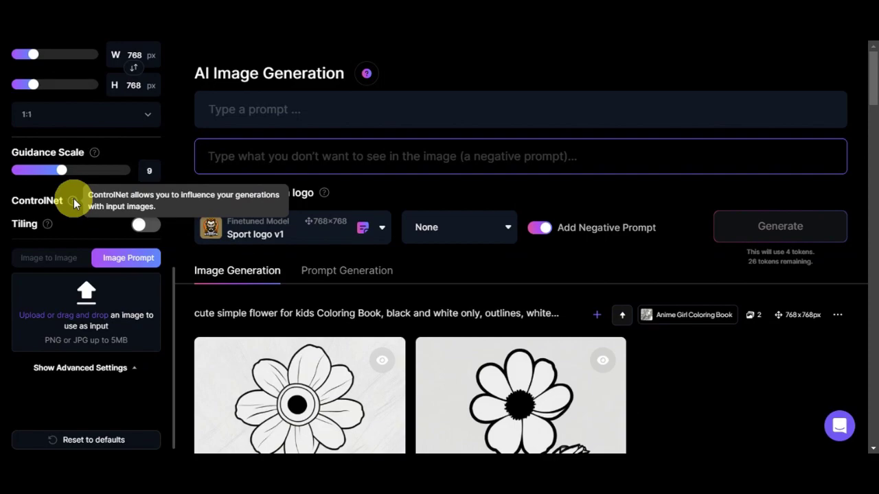
{"action": "mouse_move", "coordinate": [140, 201]}
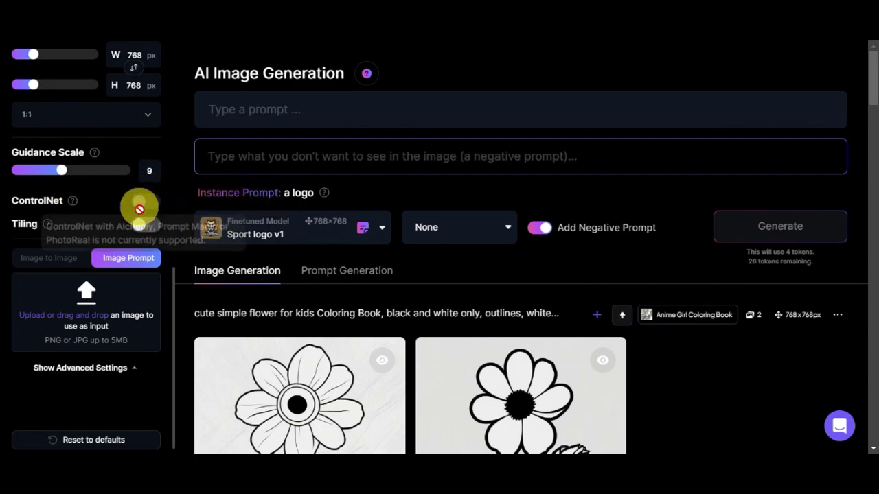
{"action": "mouse_move", "coordinate": [47, 225]}
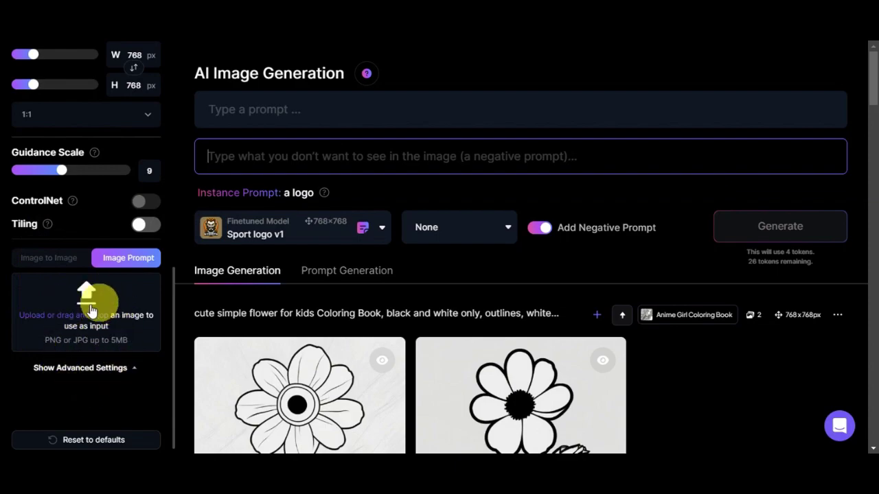
{"action": "scroll", "coordinate": [117, 369], "scroll_direction": "up", "scroll_amount": 4}
{"action": "scroll", "coordinate": [118, 368], "scroll_direction": "up", "scroll_amount": 4}
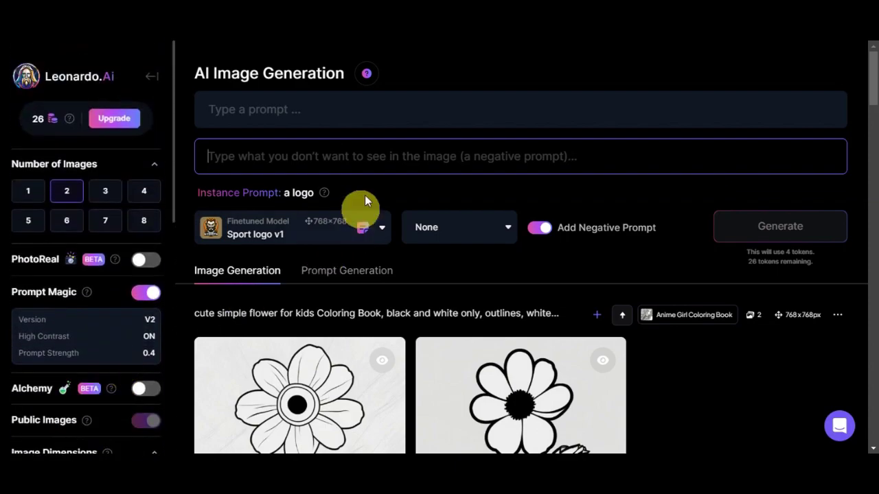
Turn off the negative prompt and generate images with the Sport logo v1 model from the prompt "a logo of a red flower".
{"action": "left_click", "coordinate": [325, 112]}
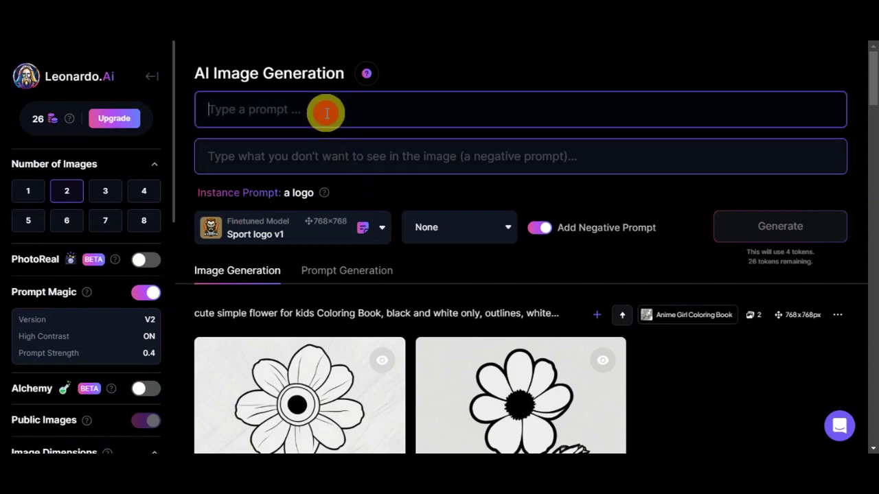
{"action": "left_click", "coordinate": [549, 231]}
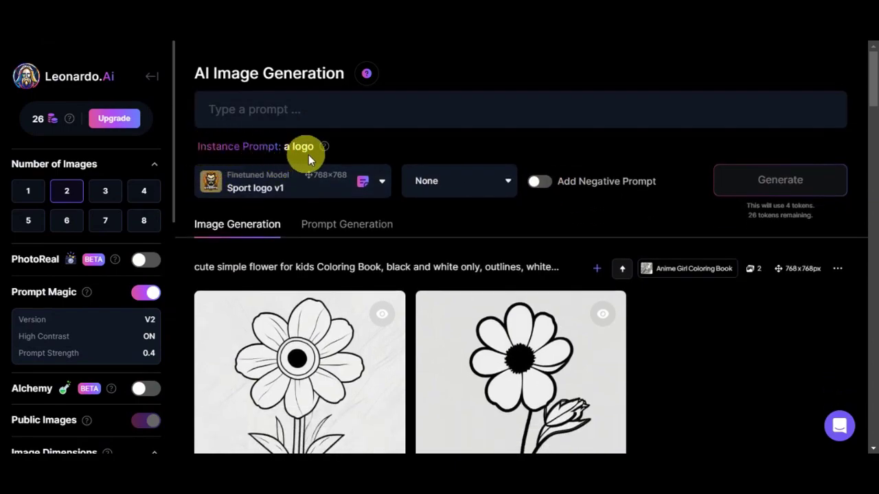
{"action": "mouse_move", "coordinate": [325, 145]}
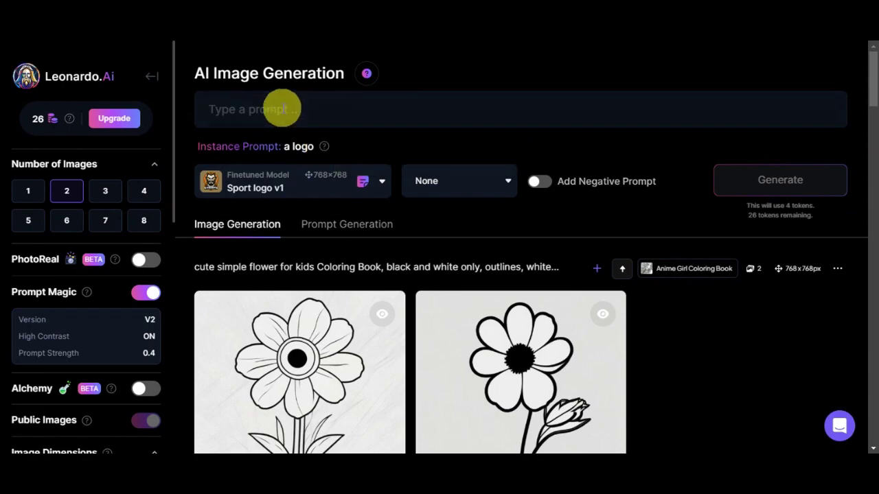
{"action": "left_click", "coordinate": [283, 108]}
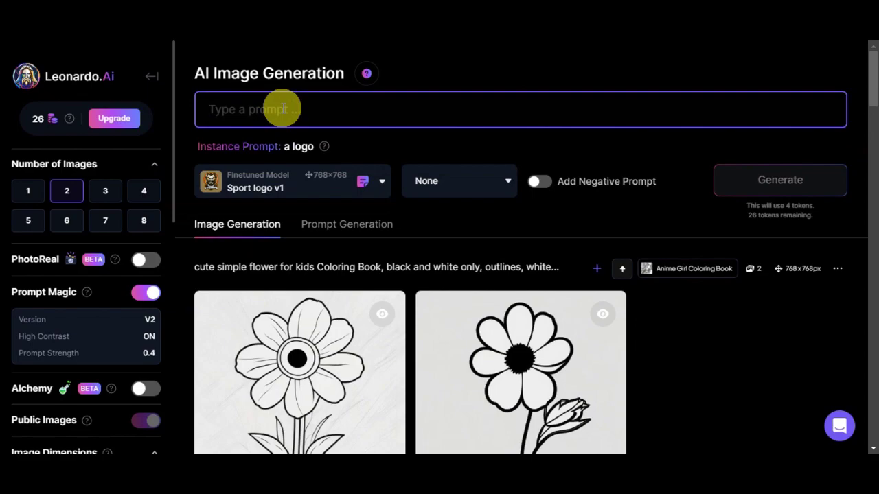
{"action": "type", "text": "a logo of a red flower"}
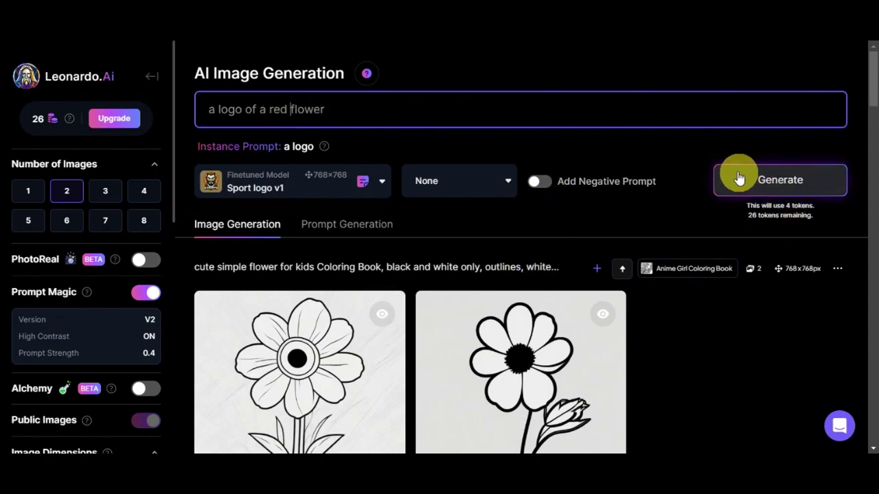
{"action": "left_click", "coordinate": [764, 189]}
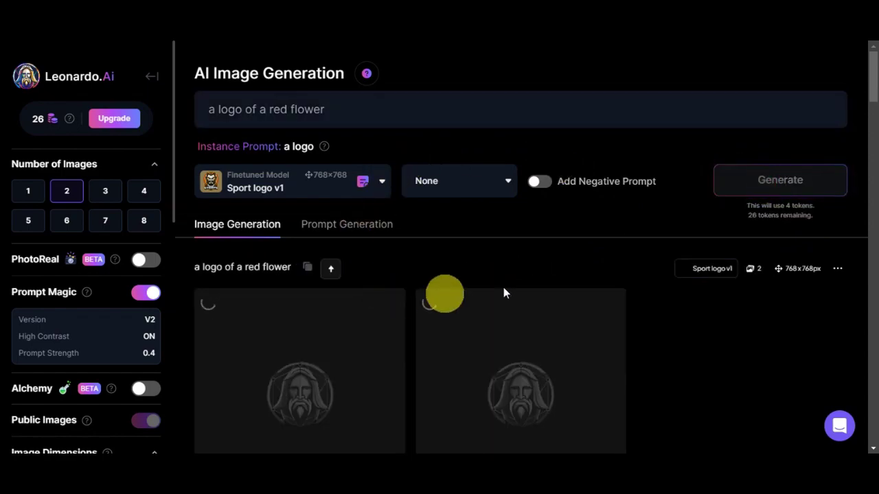
View the two generated red flower images enlarged, compare them, and return to the prompt.
{"action": "scroll", "coordinate": [580, 260], "scroll_direction": "down", "scroll_amount": 2}
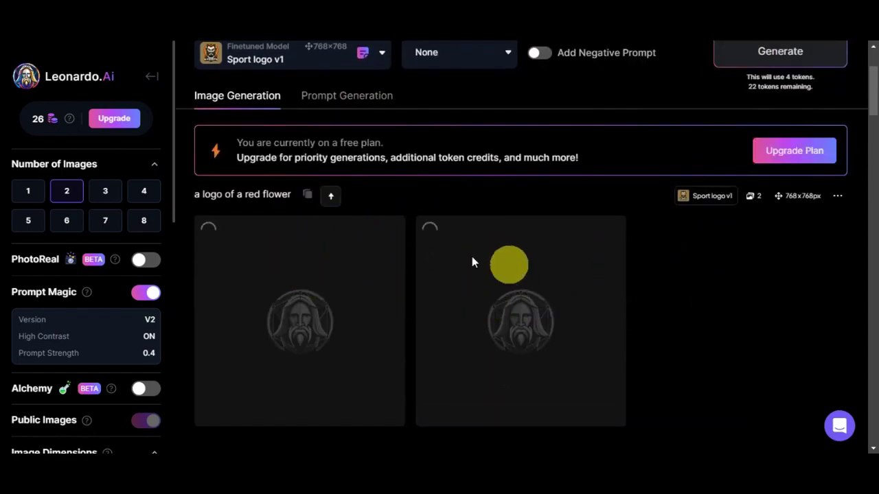
{"action": "scroll", "coordinate": [750, 280], "scroll_direction": "down", "scroll_amount": 1}
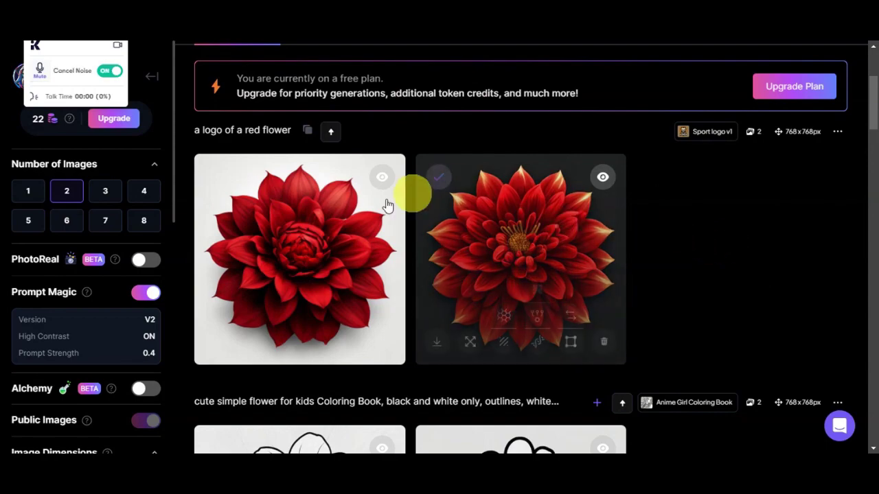
{"action": "left_click", "coordinate": [340, 238]}
{"action": "key", "text": "Escape"}
{"action": "left_click", "coordinate": [364, 264]}
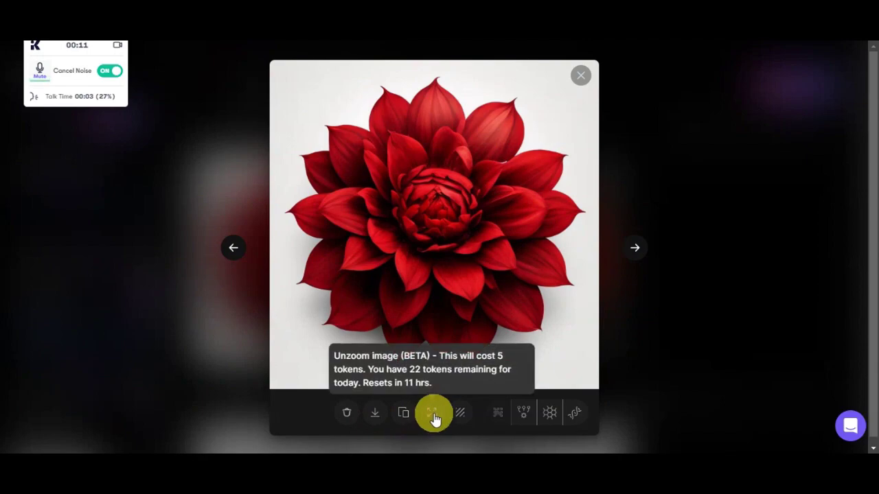
{"action": "left_click", "coordinate": [633, 249]}
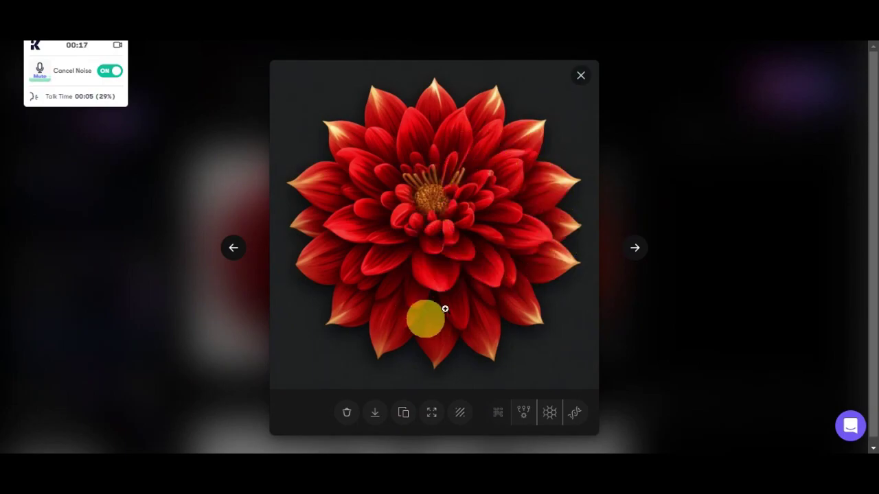
{"action": "left_click", "coordinate": [234, 247]}
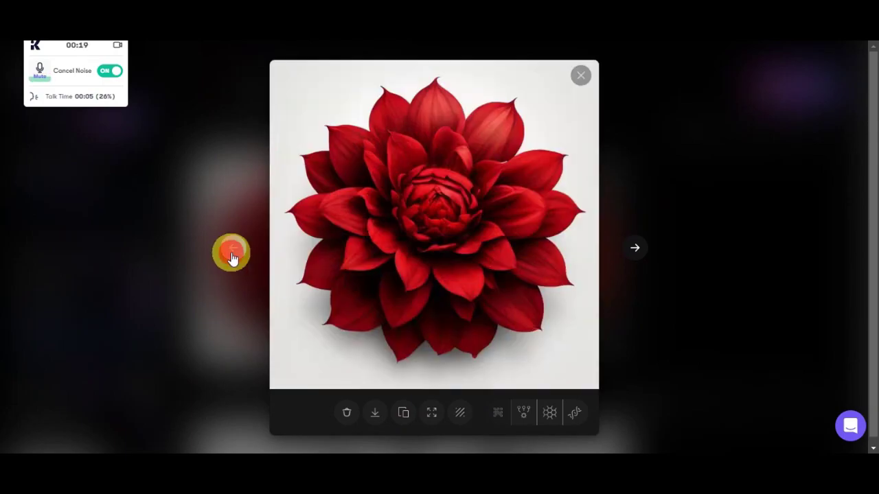
{"action": "left_click", "coordinate": [581, 75]}
{"action": "scroll", "coordinate": [402, 190], "scroll_direction": "up", "scroll_amount": 3}
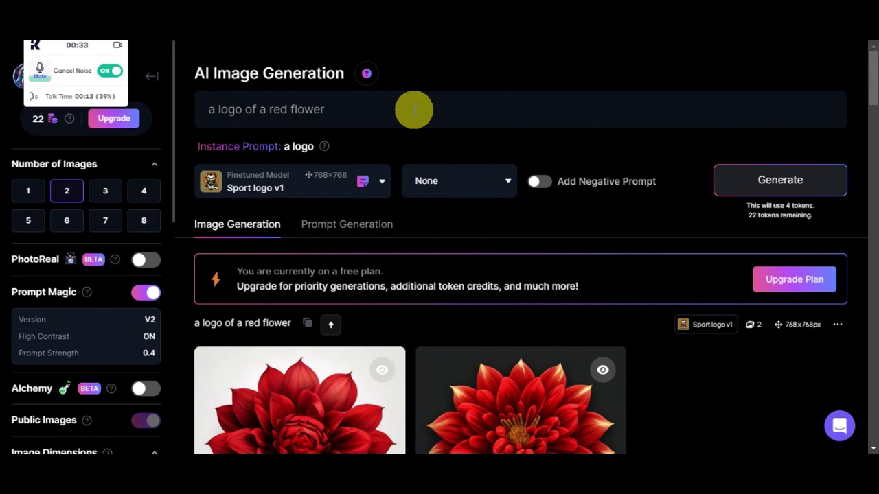
Replace the prompt with "A stylized, cartoon-like flower with bright colors and a whimsical design, perfect for a logo.".
{"action": "triple_click", "coordinate": [329, 111]}
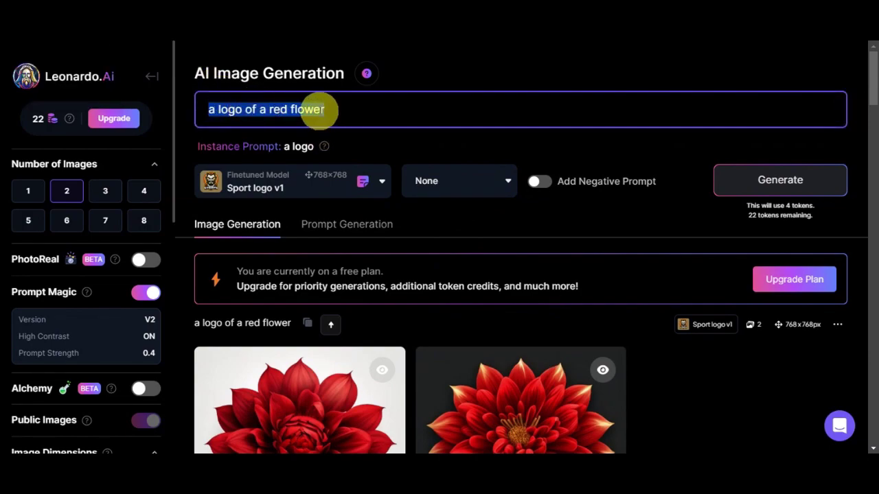
{"action": "type", "text": "A stylized, cartoon-like flower with bright colors and a whimsical design, perfect for a logo."}
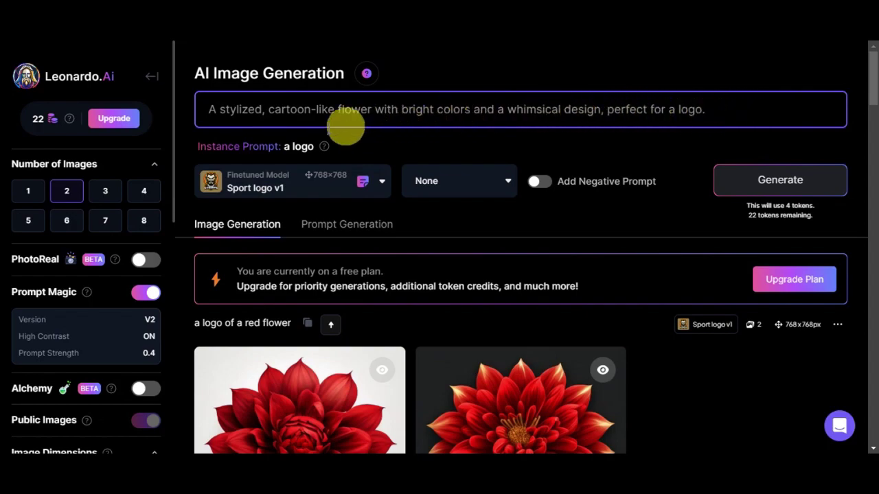
{"action": "left_click", "coordinate": [208, 110]}
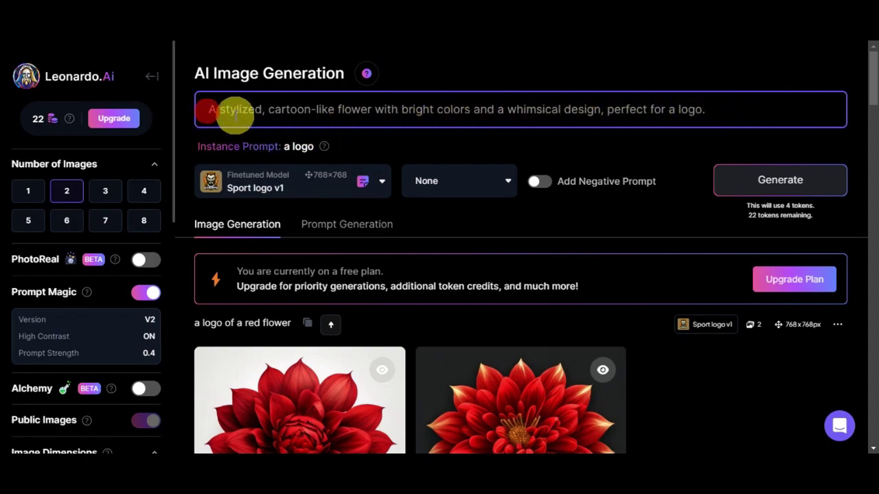
{"action": "type", "text": "alog"}
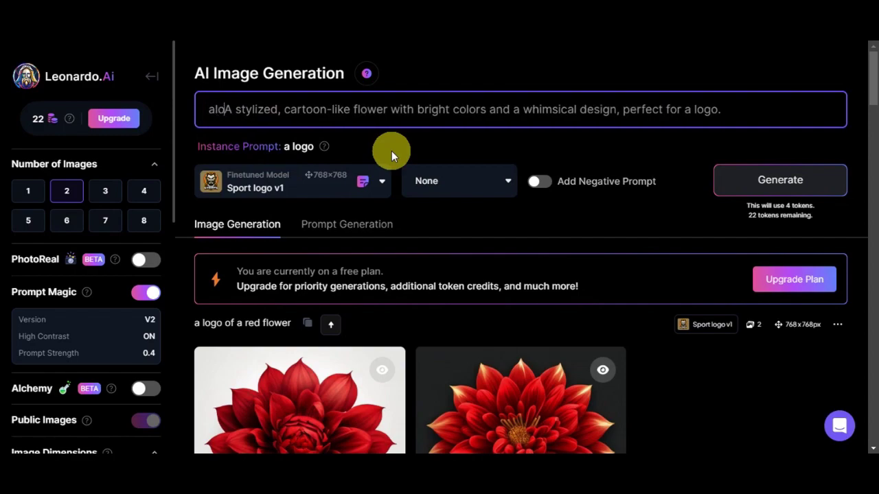
{"action": "key", "text": "BackSpace"}
{"action": "key", "text": "BackSpace"}
{"action": "key", "text": "BackSpace"}
{"action": "type", "text": "logo"}
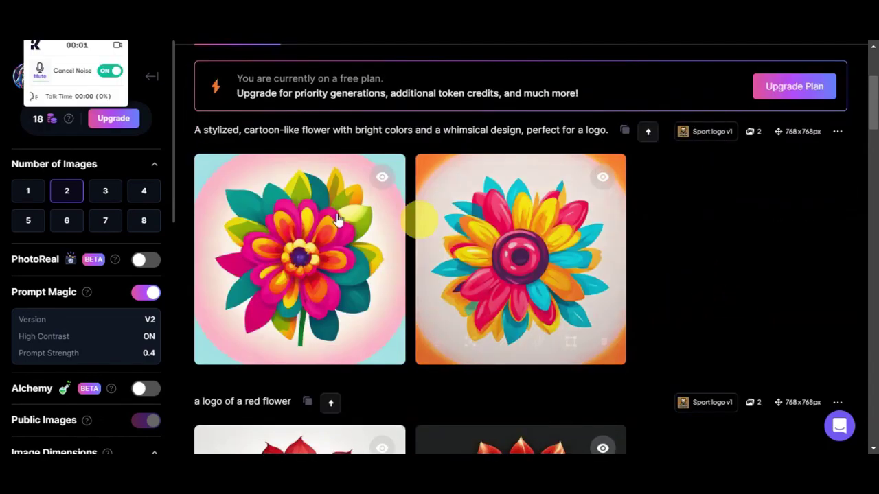
Compare the two generated cartoon-like flower images in the enlarged view and return to the prompt.
{"action": "left_click", "coordinate": [297, 236]}
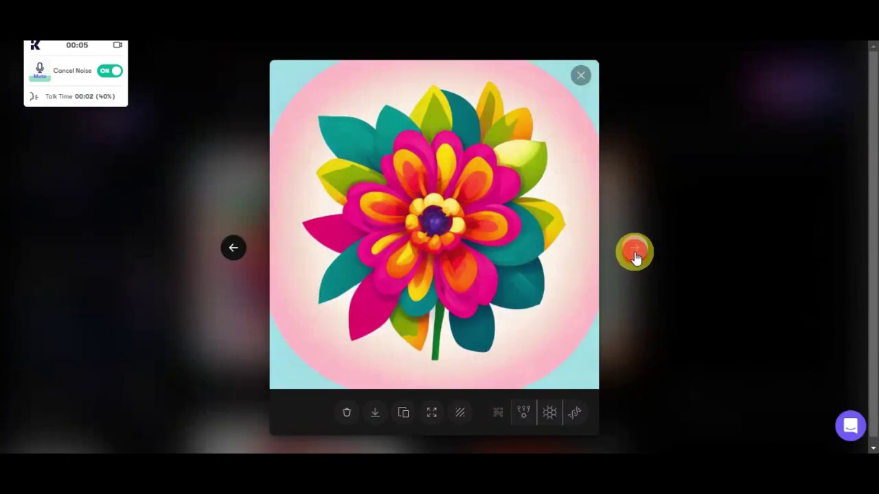
{"action": "left_click", "coordinate": [635, 249]}
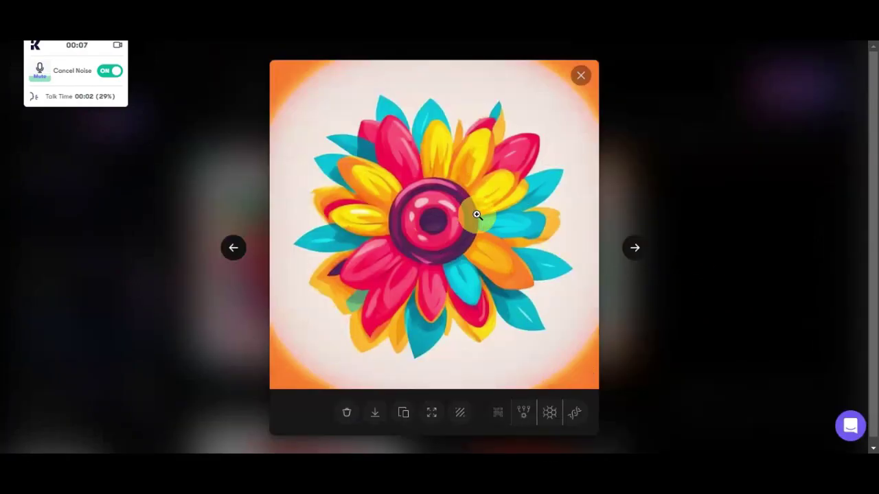
{"action": "left_click", "coordinate": [232, 254]}
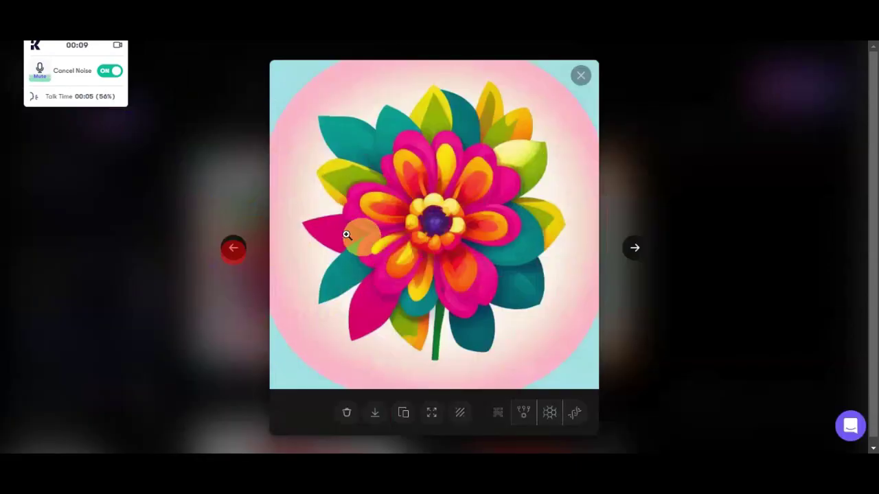
{"action": "left_click", "coordinate": [630, 254]}
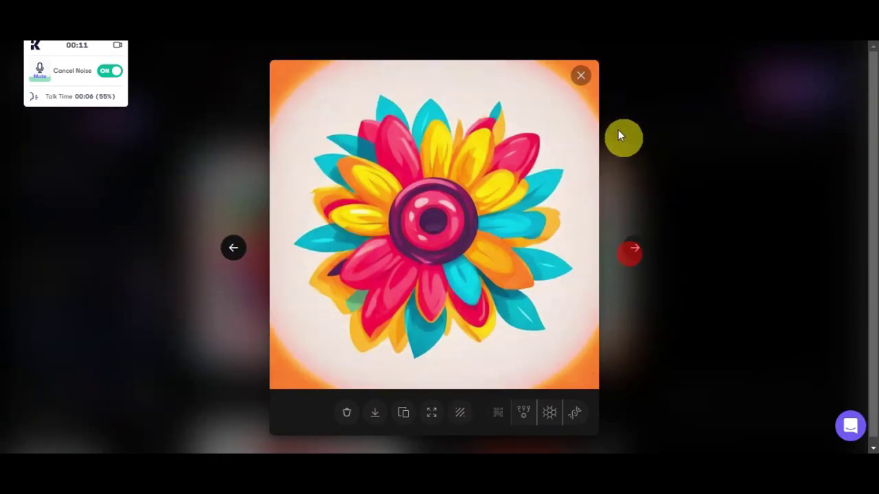
{"action": "left_click", "coordinate": [588, 82]}
{"action": "scroll", "coordinate": [556, 241], "scroll_direction": "up", "scroll_amount": 3}
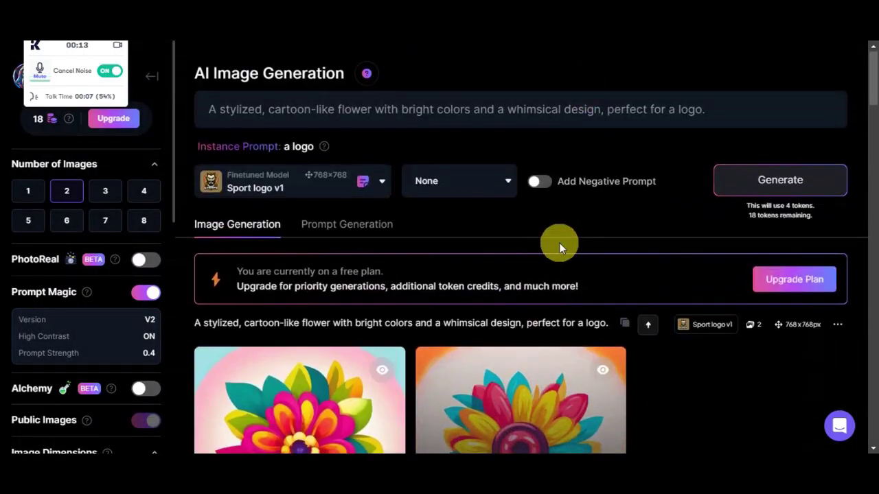
Replace the word "flower" in the prompt with "octopus".
{"action": "left_click", "coordinate": [335, 111]}
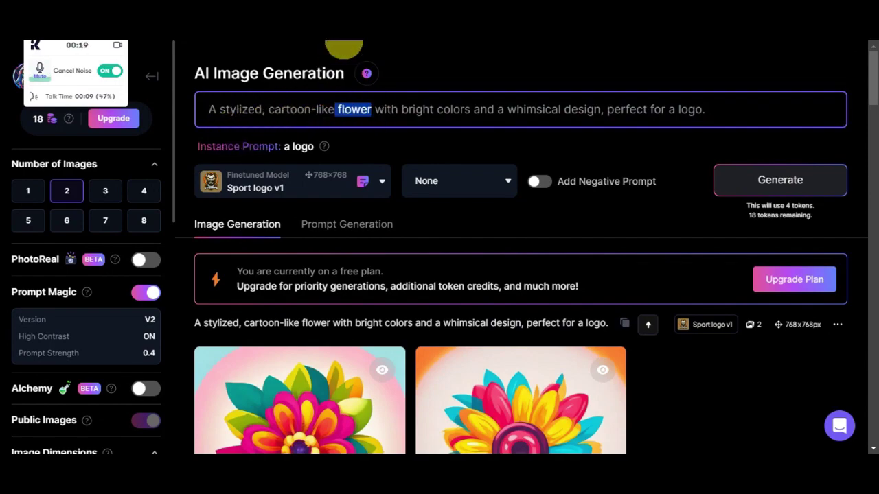
{"action": "key", "text": "BackSpace"}
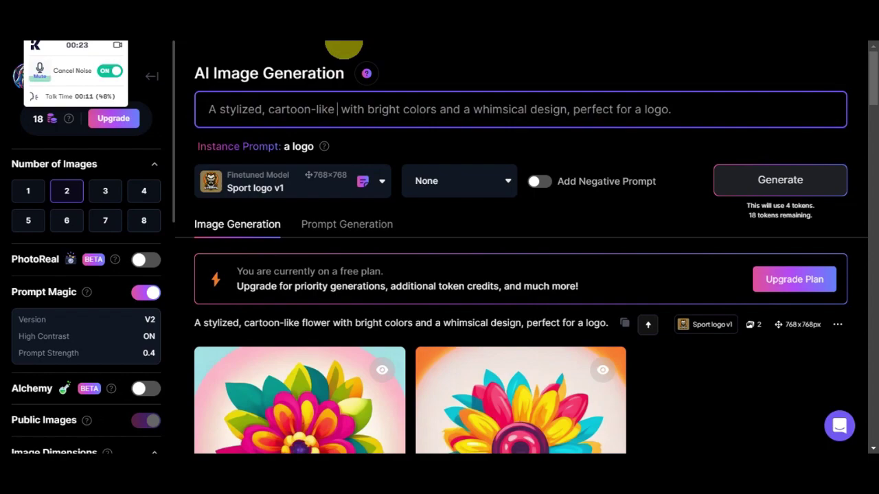
{"action": "type", "text": "octupos"}
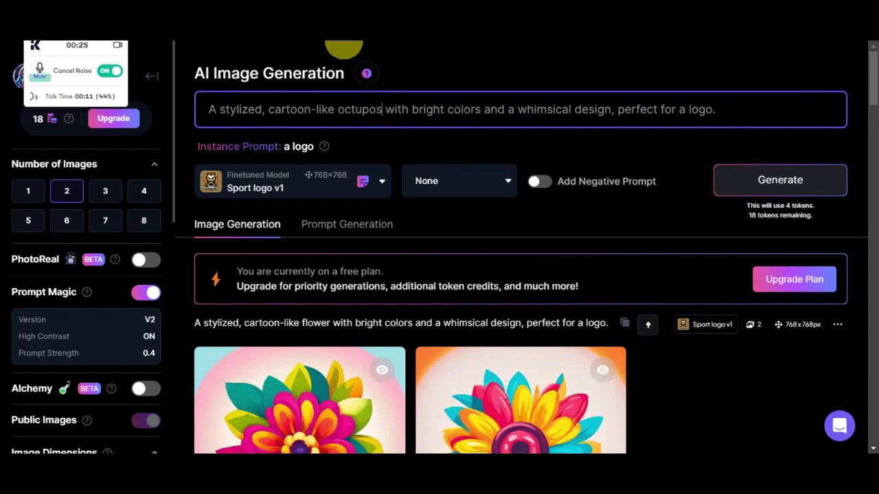
{"action": "key", "text": "BackSpace"}
{"action": "key", "text": "BackSpace"}
{"action": "key", "text": "BackSpace"}
{"action": "key", "text": "BackSpace"}
{"action": "type", "text": "opus"}
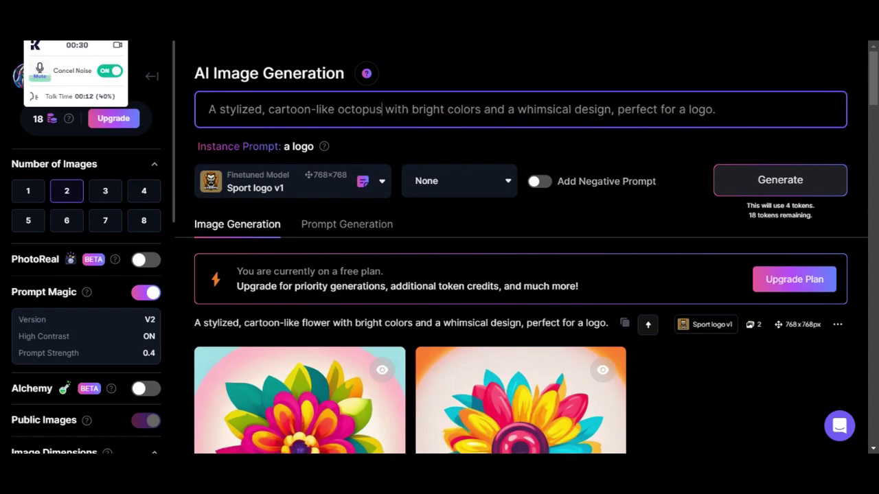
Generate two images from the octopus logo prompt with Sport logo v1 and compare both results enlarged.
{"action": "left_click", "coordinate": [749, 179]}
{"action": "scroll", "coordinate": [693, 212], "scroll_direction": "down", "scroll_amount": 3}
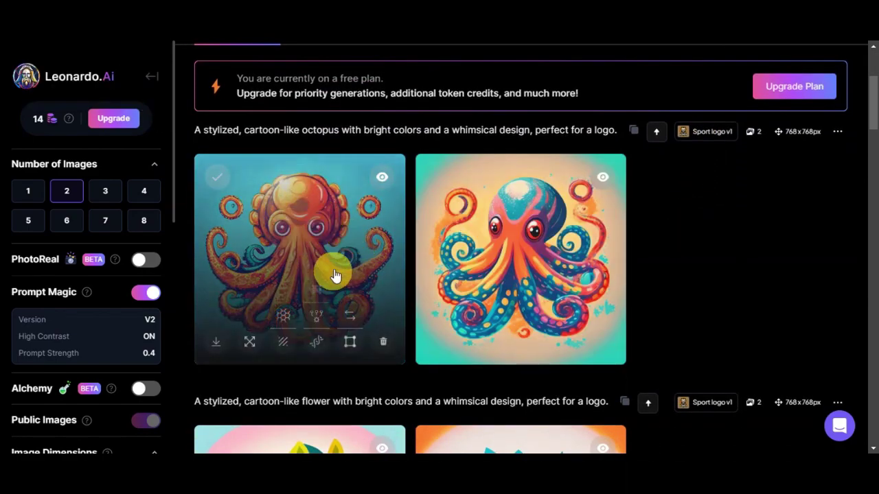
{"action": "left_click", "coordinate": [334, 268]}
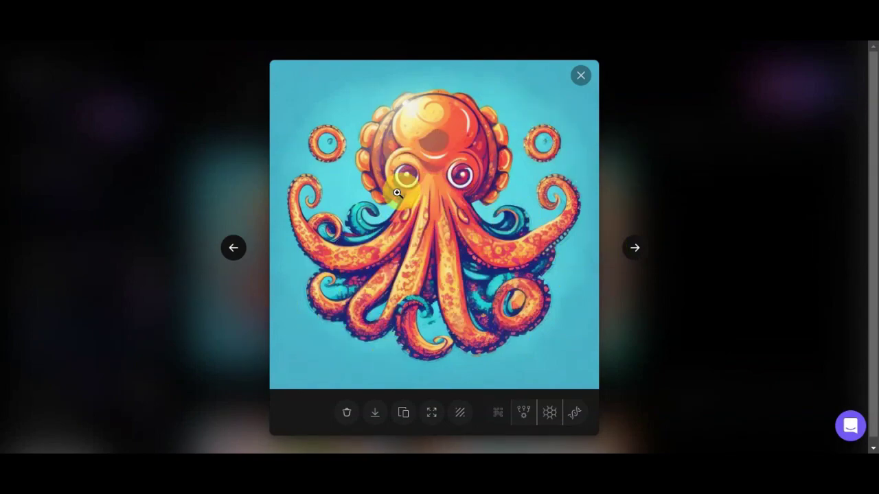
{"action": "left_click", "coordinate": [636, 248]}
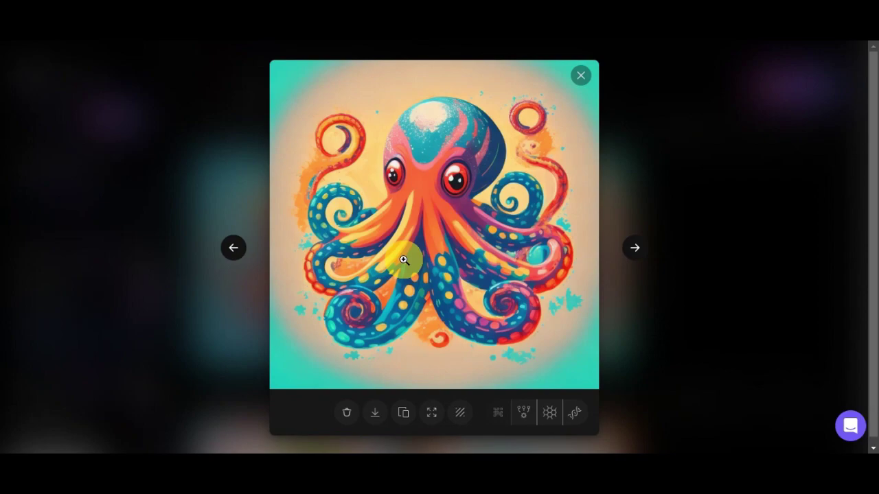
{"action": "key", "text": "Escape"}
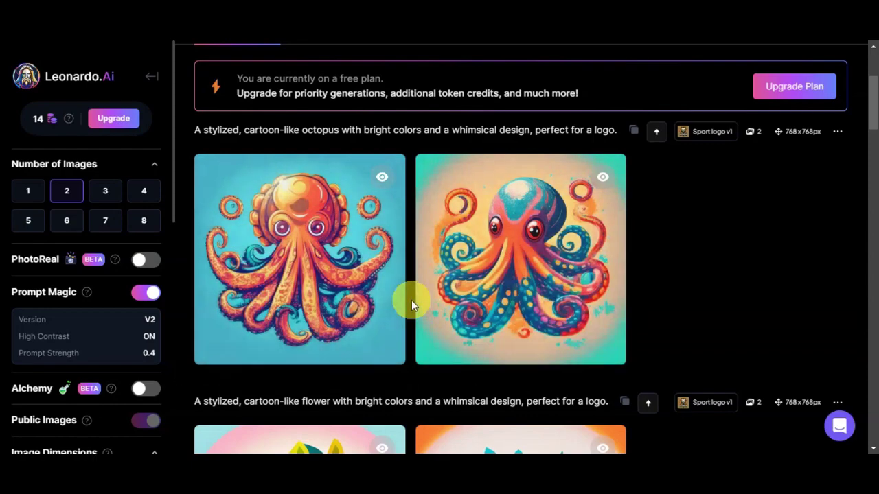
{"action": "scroll", "coordinate": [750, 267], "scroll_direction": "up", "scroll_amount": 3}
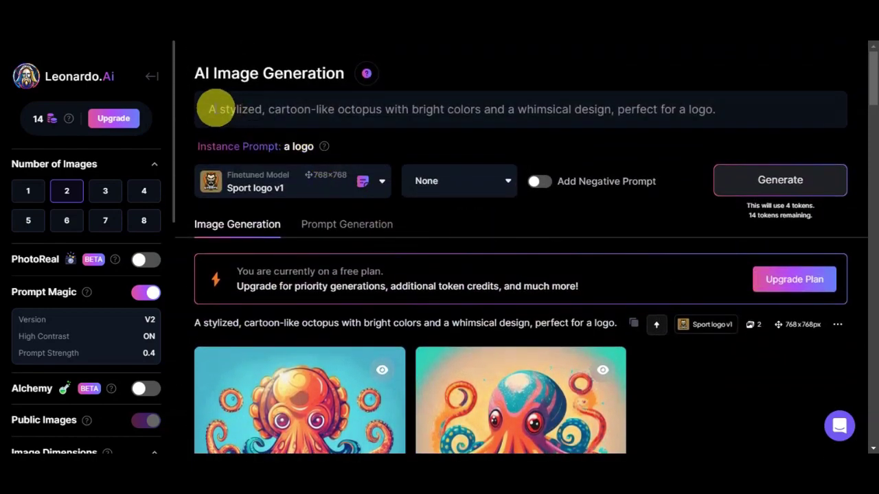
Review the image dimensions, guidance scale, tiling and image prompt settings for the generation.
{"action": "scroll", "coordinate": [549, 137], "scroll_direction": "down", "scroll_amount": 1}
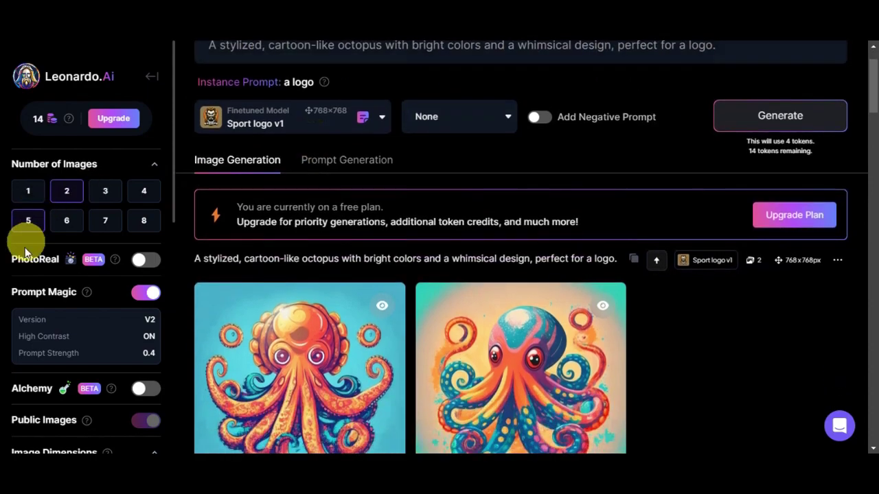
{"action": "scroll", "coordinate": [35, 261], "scroll_direction": "down", "scroll_amount": 5}
{"action": "scroll", "coordinate": [46, 277], "scroll_direction": "down", "scroll_amount": 3}
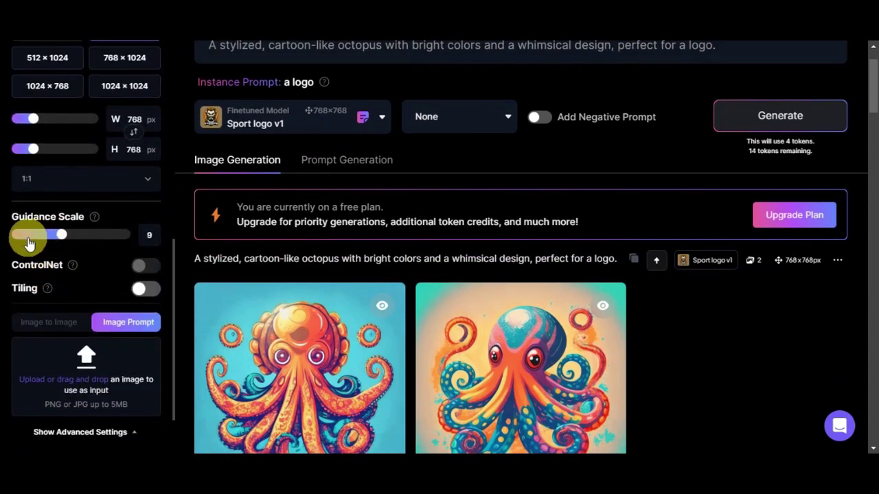
{"action": "scroll", "coordinate": [231, 240], "scroll_direction": "down", "scroll_amount": 3}
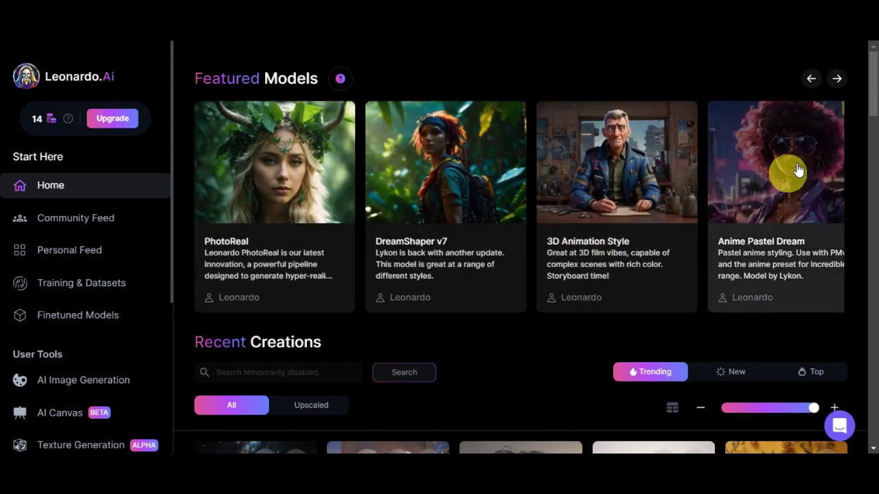
Browse the Featured Models on the Home page to examine the available model styles and their descriptions.
{"action": "left_click", "coordinate": [838, 79]}
{"action": "left_click", "coordinate": [839, 81]}
{"action": "left_click", "coordinate": [839, 81]}
{"action": "left_click", "coordinate": [839, 81]}
{"action": "left_click", "coordinate": [839, 81]}
{"action": "left_click", "coordinate": [838, 81]}
{"action": "left_click", "coordinate": [838, 81]}
{"action": "left_click", "coordinate": [839, 81]}
{"action": "left_click", "coordinate": [839, 81]}
{"action": "left_click", "coordinate": [839, 81]}
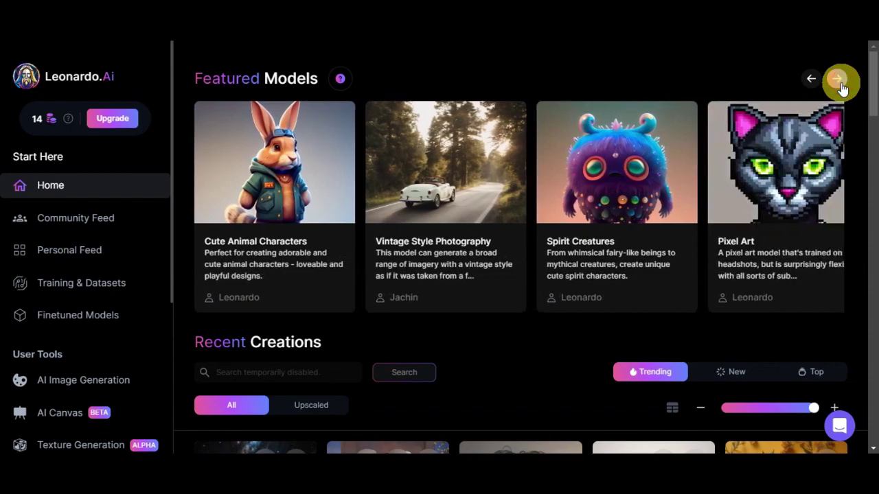
{"action": "left_click", "coordinate": [838, 81]}
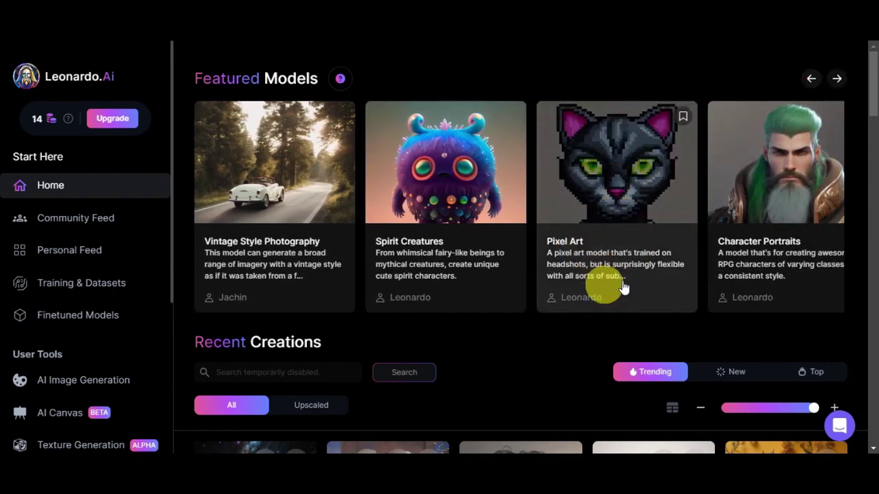
{"action": "left_click", "coordinate": [836, 81]}
{"action": "left_click", "coordinate": [836, 81]}
{"action": "left_click", "coordinate": [808, 78]}
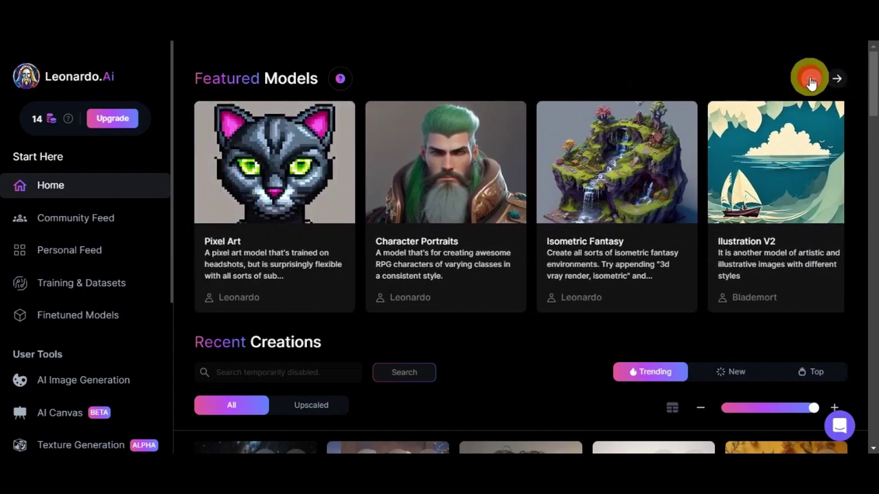
{"action": "left_click", "coordinate": [811, 80]}
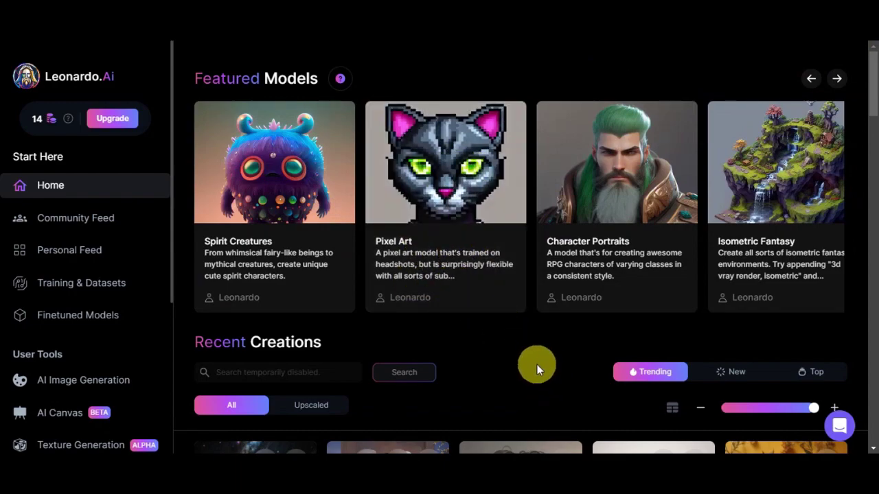
Browse the trending Recent Creations for sticker, T-shirt, logo and coloring page design ideas.
{"action": "scroll", "coordinate": [515, 369], "scroll_direction": "down", "scroll_amount": 3}
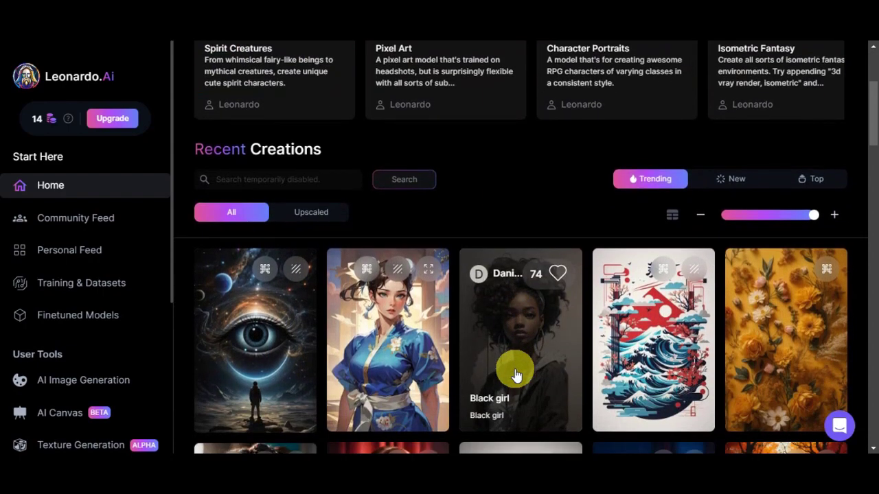
{"action": "scroll", "coordinate": [516, 374], "scroll_direction": "down", "scroll_amount": 1}
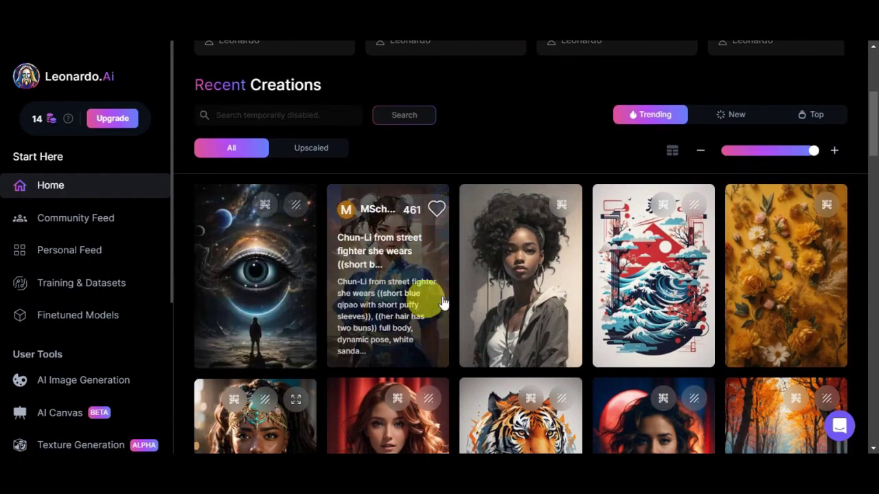
{"action": "scroll", "coordinate": [783, 312], "scroll_direction": "down", "scroll_amount": 1}
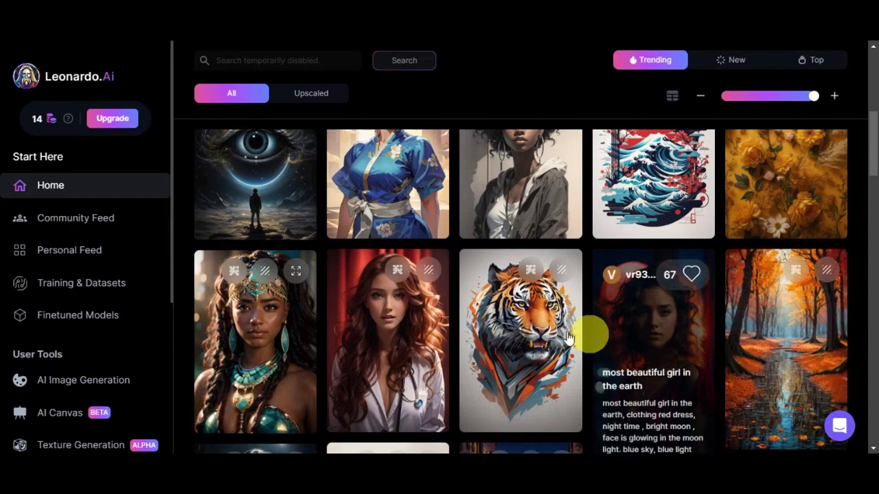
{"action": "scroll", "coordinate": [226, 337], "scroll_direction": "down", "scroll_amount": 4}
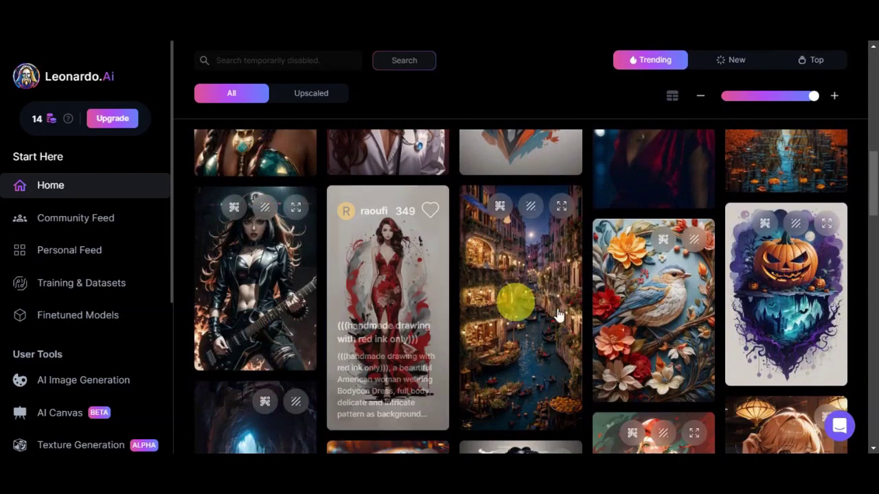
{"action": "scroll", "coordinate": [796, 316], "scroll_direction": "down", "scroll_amount": 3}
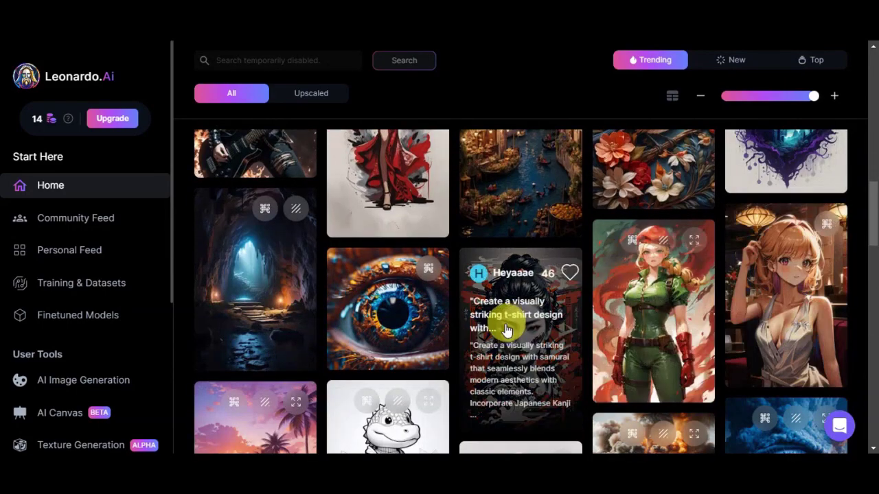
{"action": "scroll", "coordinate": [295, 302], "scroll_direction": "down", "scroll_amount": 3}
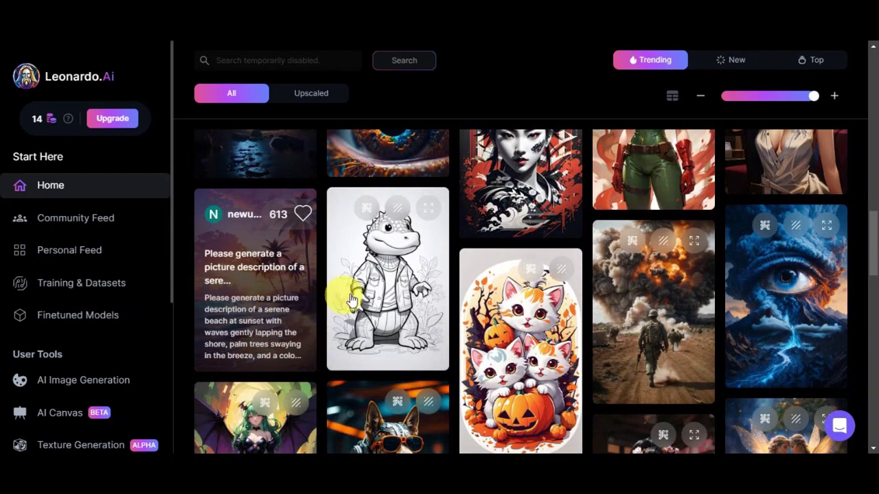
{"action": "scroll", "coordinate": [741, 320], "scroll_direction": "down", "scroll_amount": 4}
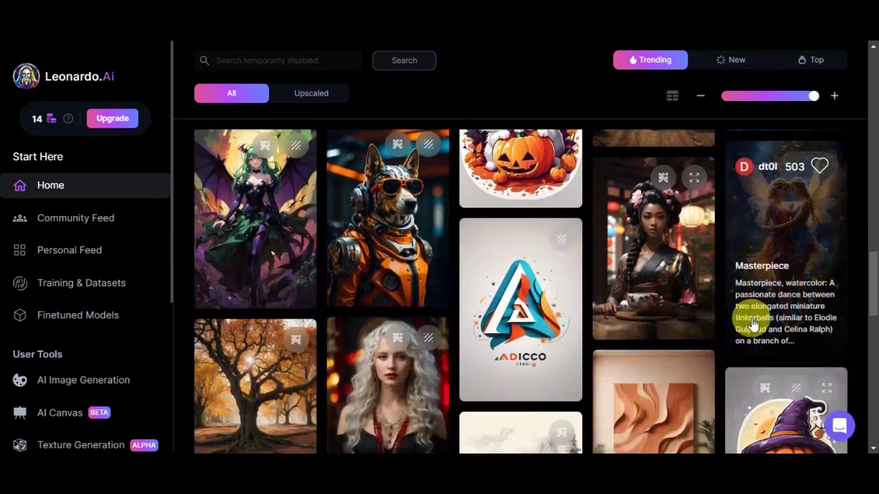
{"action": "scroll", "coordinate": [254, 332], "scroll_direction": "down", "scroll_amount": 1}
{"action": "scroll", "coordinate": [330, 350], "scroll_direction": "down", "scroll_amount": 2}
{"action": "scroll", "coordinate": [663, 340], "scroll_direction": "down", "scroll_amount": 1}
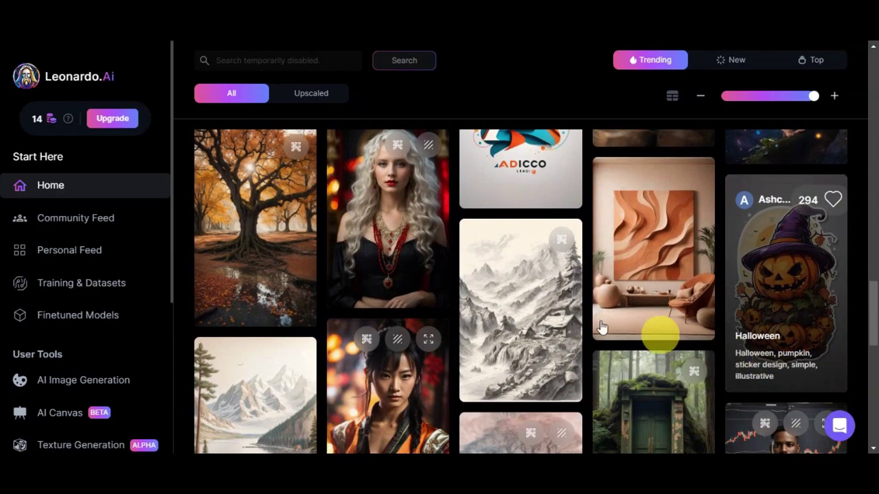
{"action": "scroll", "coordinate": [275, 361], "scroll_direction": "down", "scroll_amount": 2}
{"action": "scroll", "coordinate": [707, 418], "scroll_direction": "up", "scroll_amount": 1}
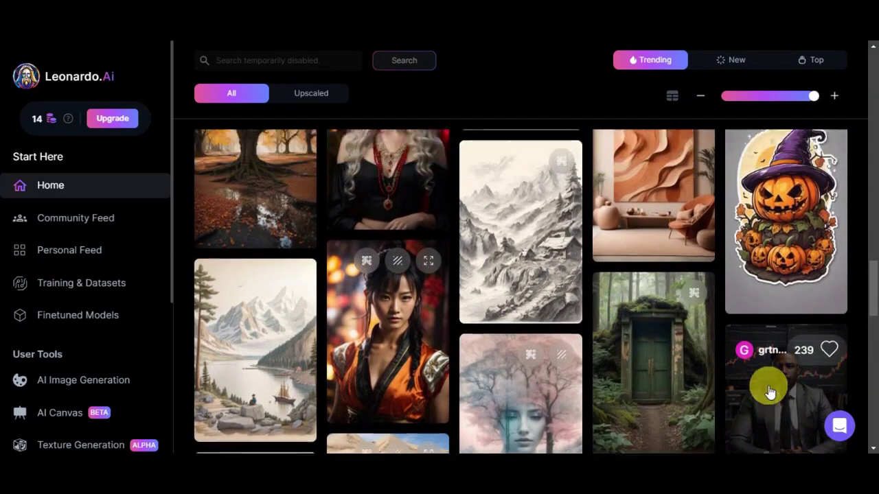
{"action": "scroll", "coordinate": [768, 389], "scroll_direction": "up", "scroll_amount": 3}
{"action": "scroll", "coordinate": [776, 371], "scroll_direction": "down", "scroll_amount": 2}
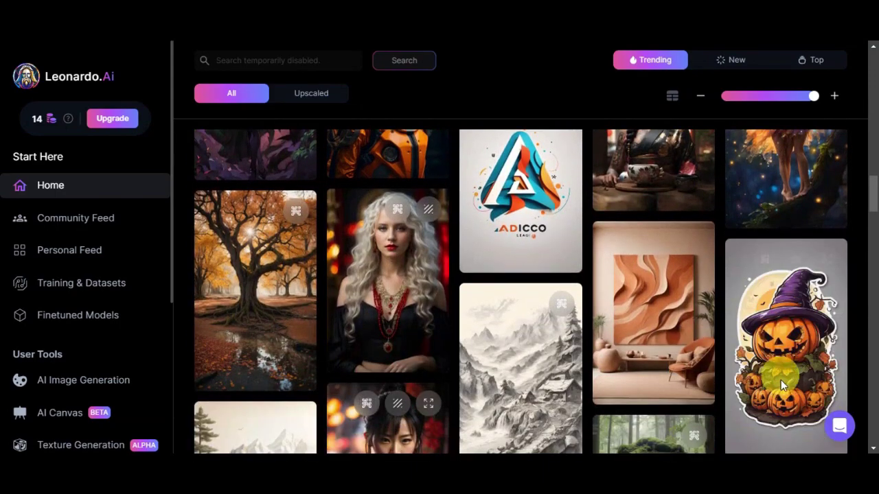
{"action": "scroll", "coordinate": [779, 374], "scroll_direction": "down", "scroll_amount": 1}
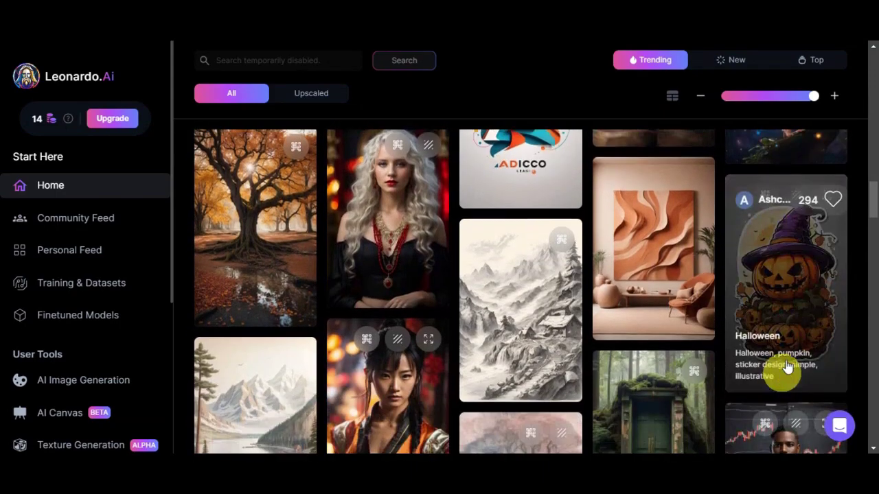
Open the Halloween pumpkin sticker image from the recent creations and copy its prompt.
{"action": "left_click", "coordinate": [803, 274]}
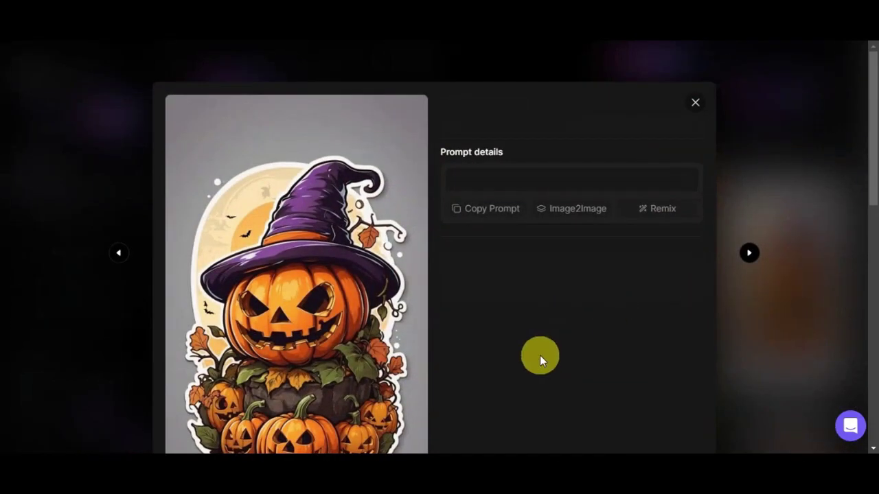
{"action": "scroll", "coordinate": [540, 355], "scroll_direction": "down", "scroll_amount": 1}
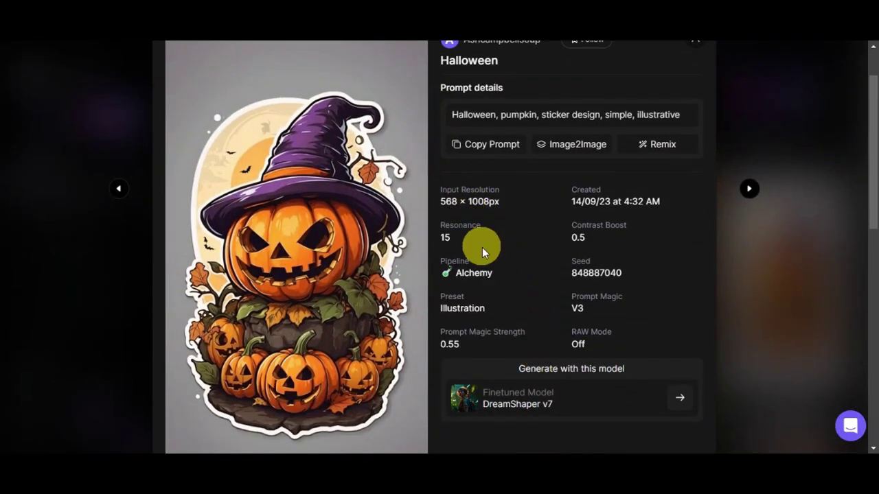
{"action": "scroll", "coordinate": [481, 248], "scroll_direction": "up", "scroll_amount": 1}
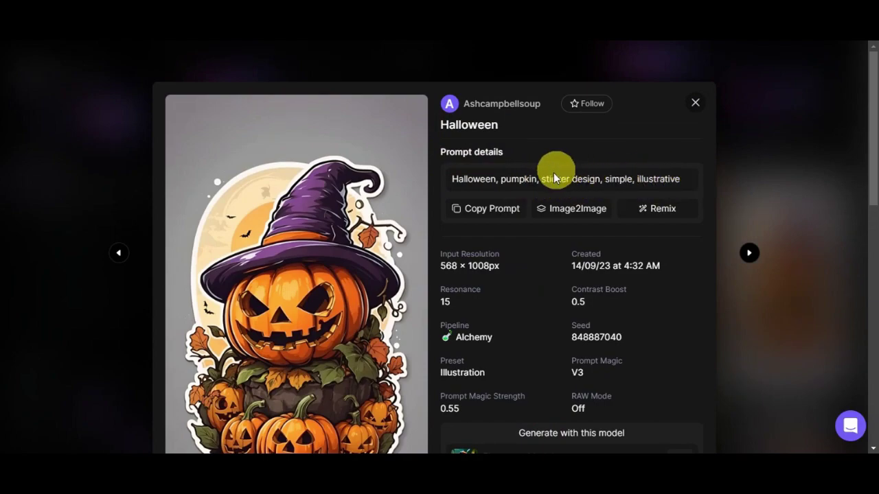
{"action": "scroll", "coordinate": [557, 167], "scroll_direction": "down", "scroll_amount": 1}
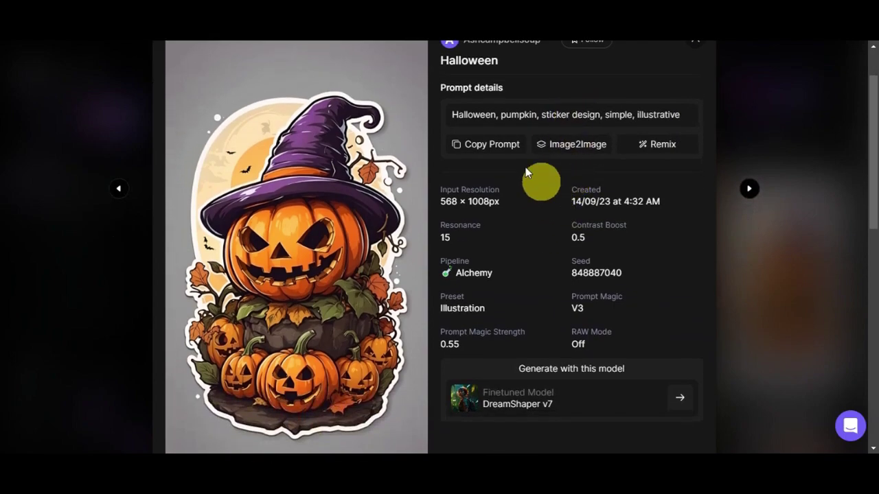
{"action": "left_click", "coordinate": [503, 145]}
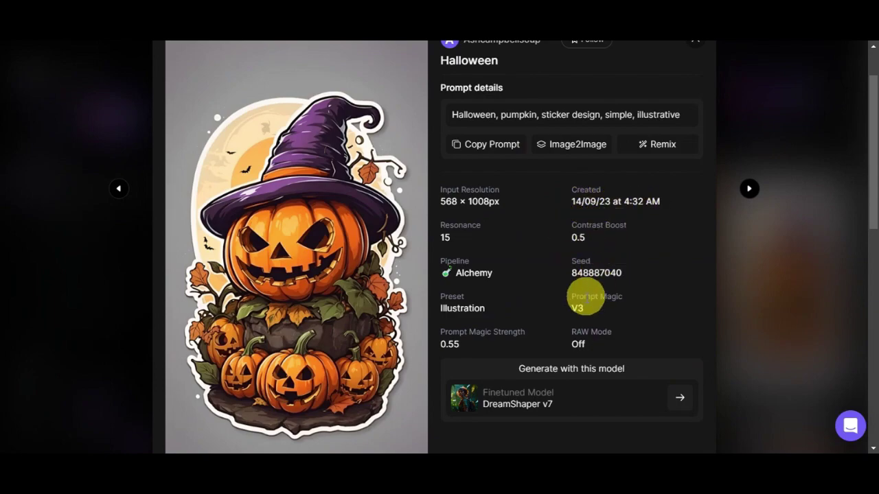
Examine the Halloween image's generation settings, its finetuned model and the related images.
{"action": "scroll", "coordinate": [597, 320], "scroll_direction": "down", "scroll_amount": 2}
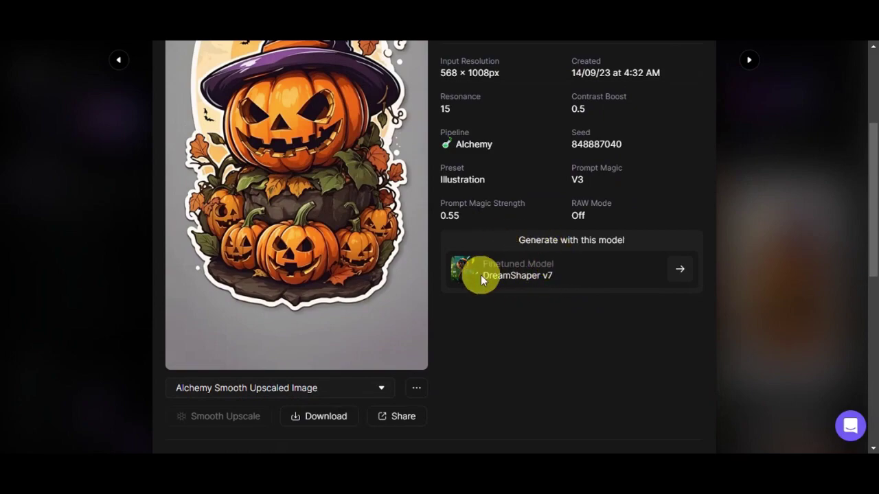
{"action": "scroll", "coordinate": [568, 278], "scroll_direction": "down", "scroll_amount": 2}
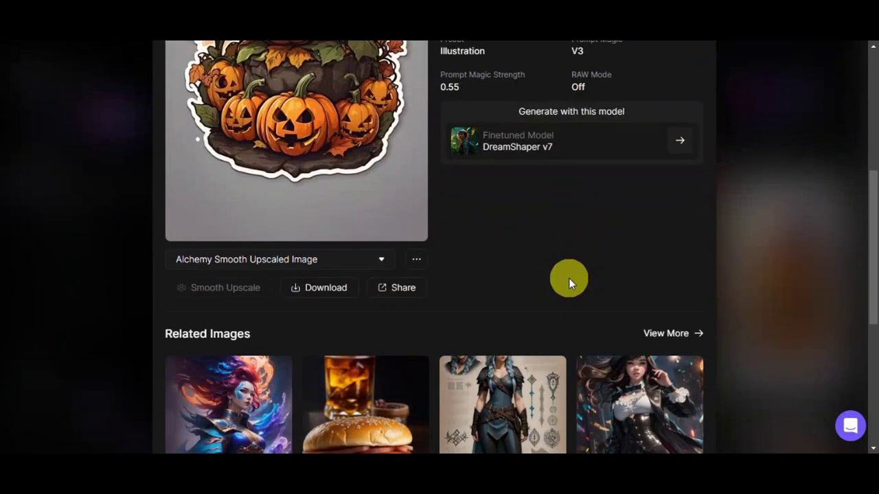
{"action": "scroll", "coordinate": [568, 278], "scroll_direction": "down", "scroll_amount": 2}
{"action": "scroll", "coordinate": [600, 314], "scroll_direction": "down", "scroll_amount": 2}
{"action": "scroll", "coordinate": [599, 314], "scroll_direction": "down", "scroll_amount": 1}
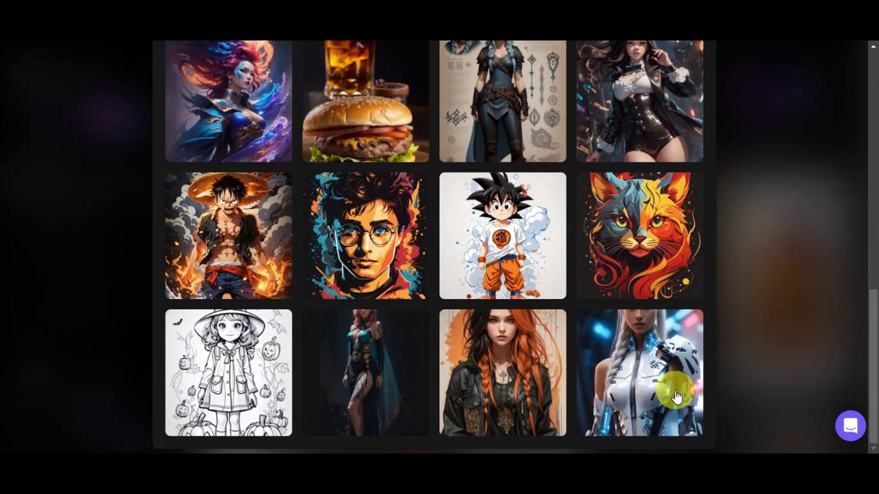
{"action": "scroll", "coordinate": [675, 396], "scroll_direction": "up", "scroll_amount": 6}
{"action": "scroll", "coordinate": [675, 396], "scroll_direction": "down", "scroll_amount": 6}
{"action": "scroll", "coordinate": [675, 396], "scroll_direction": "up", "scroll_amount": 6}
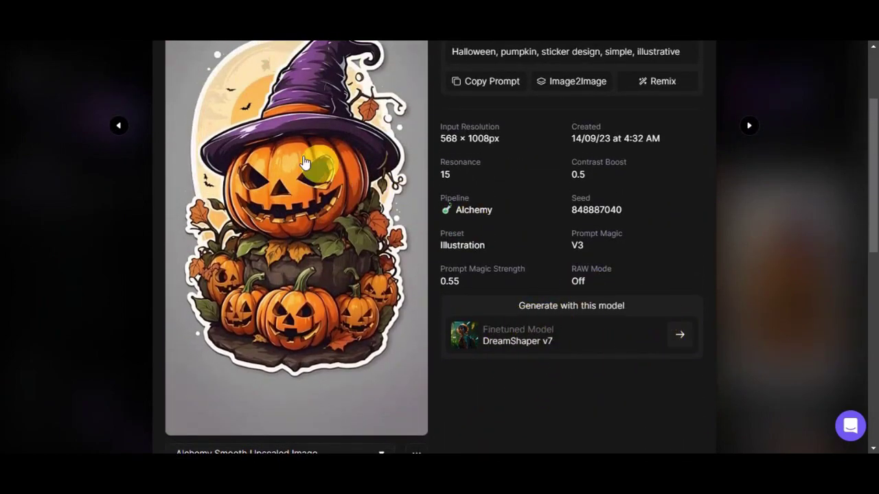
{"action": "scroll", "coordinate": [343, 220], "scroll_direction": "up", "scroll_amount": 2}
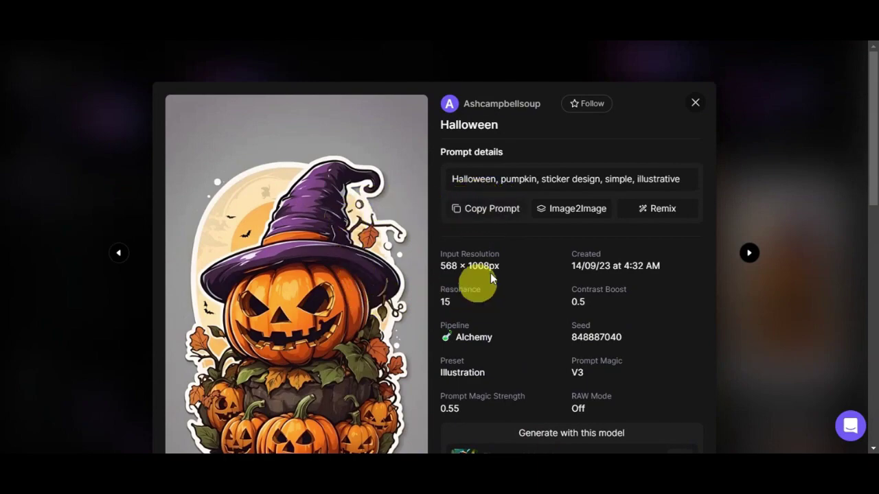
{"action": "scroll", "coordinate": [438, 284], "scroll_direction": "down", "scroll_amount": 2}
{"action": "scroll", "coordinate": [357, 299], "scroll_direction": "up", "scroll_amount": 2}
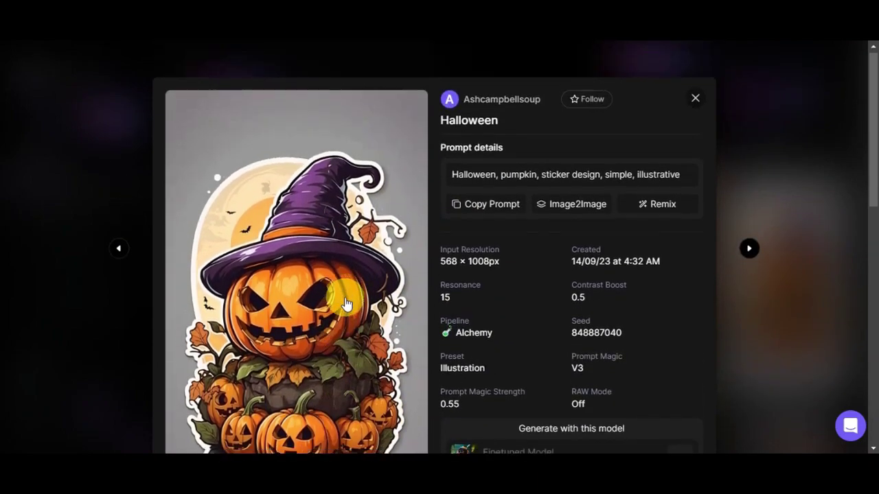
{"action": "scroll", "coordinate": [364, 319], "scroll_direction": "down", "scroll_amount": 1}
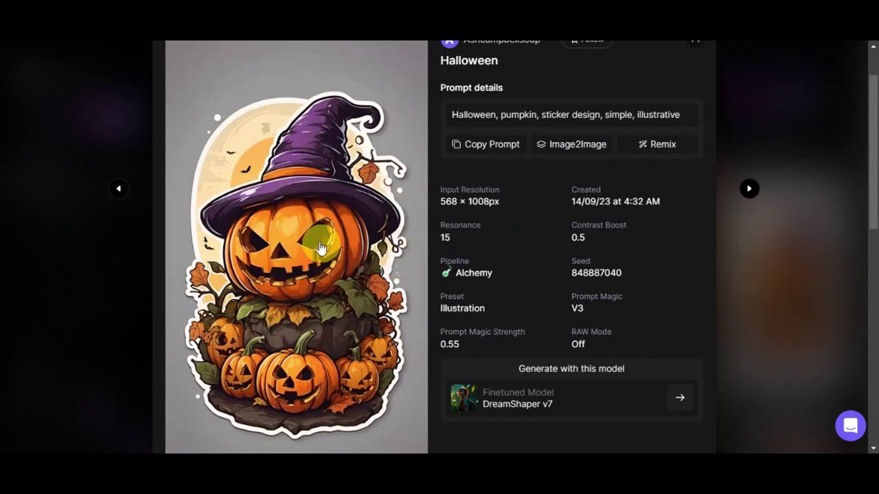
Start an image generation with the Halloween image's DreamShaper v7 model and paste the copied prompt "Halloween, pumpkin, sticker design, simple, illustrative".
{"action": "left_click", "coordinate": [678, 401]}
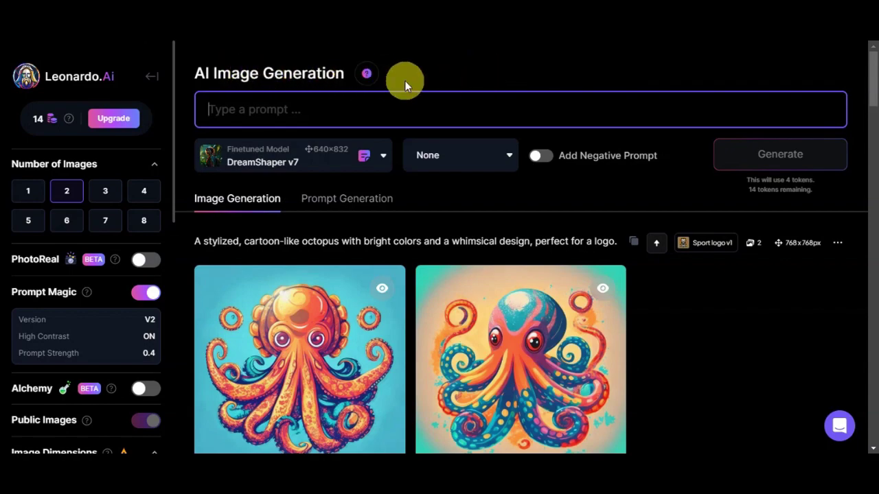
{"action": "right_click", "coordinate": [283, 111]}
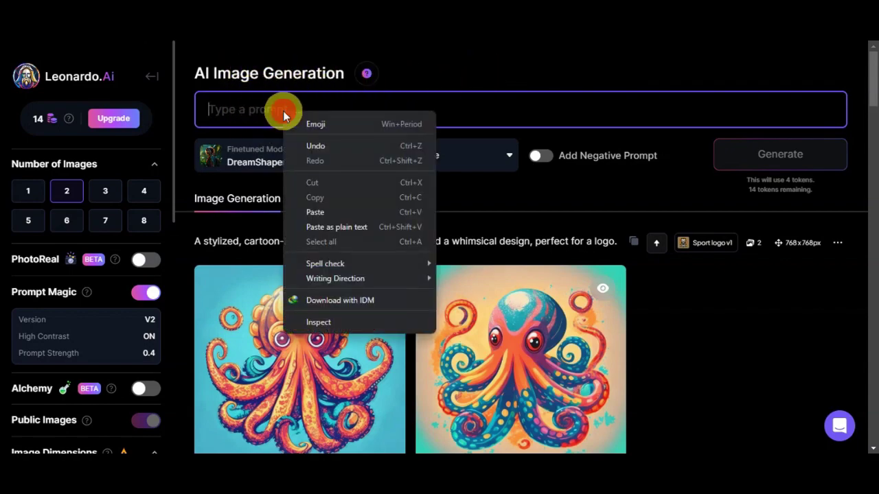
{"action": "left_click", "coordinate": [328, 206]}
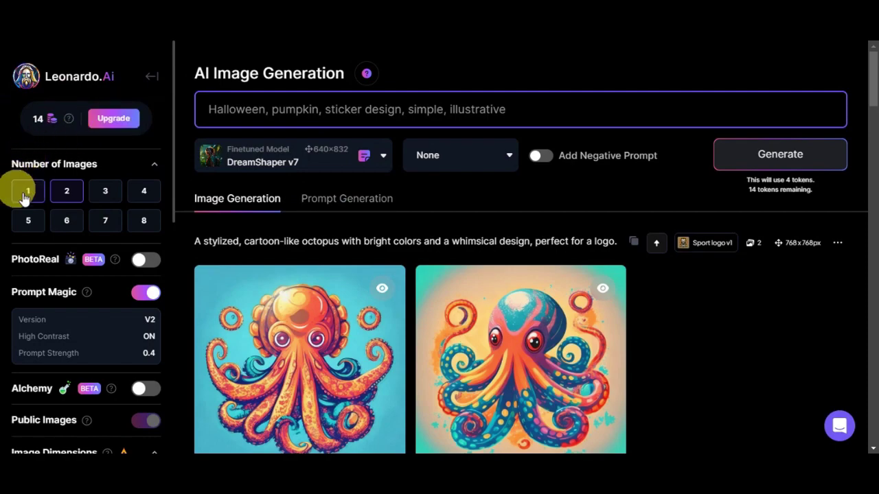
Review the generation settings, including number of images, Prompt Magic, Alchemy, image dimensions, guidance scale and image prompt.
{"action": "scroll", "coordinate": [131, 186], "scroll_direction": "down", "scroll_amount": 3}
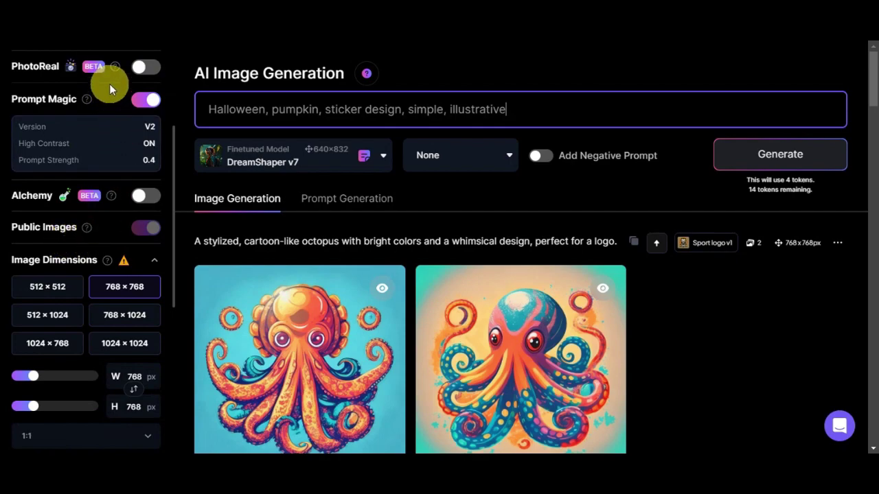
{"action": "scroll", "coordinate": [109, 84], "scroll_direction": "up", "scroll_amount": 2}
{"action": "scroll", "coordinate": [86, 169], "scroll_direction": "down", "scroll_amount": 3}
{"action": "scroll", "coordinate": [78, 145], "scroll_direction": "down", "scroll_amount": 1}
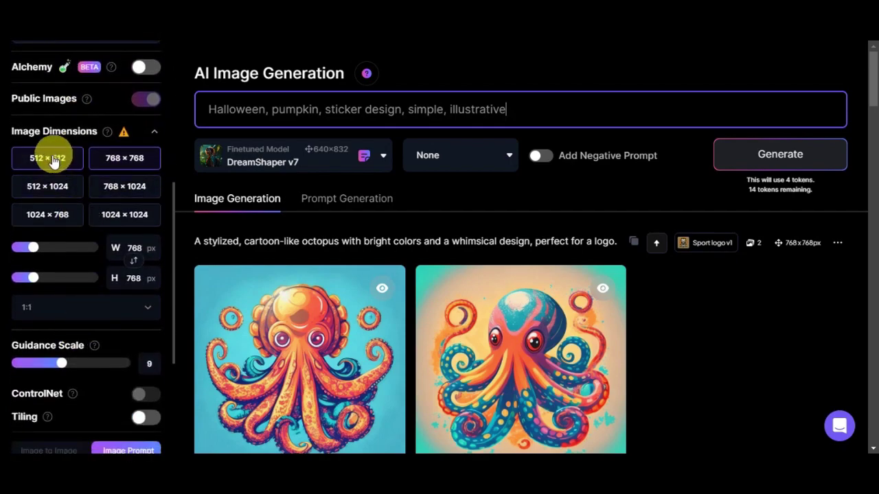
{"action": "scroll", "coordinate": [79, 191], "scroll_direction": "down", "scroll_amount": 1}
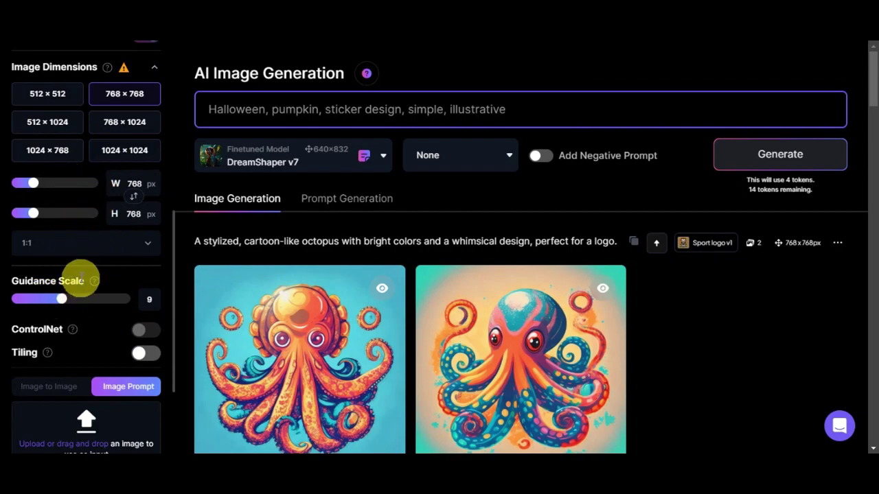
{"action": "scroll", "coordinate": [62, 187], "scroll_direction": "down", "scroll_amount": 2}
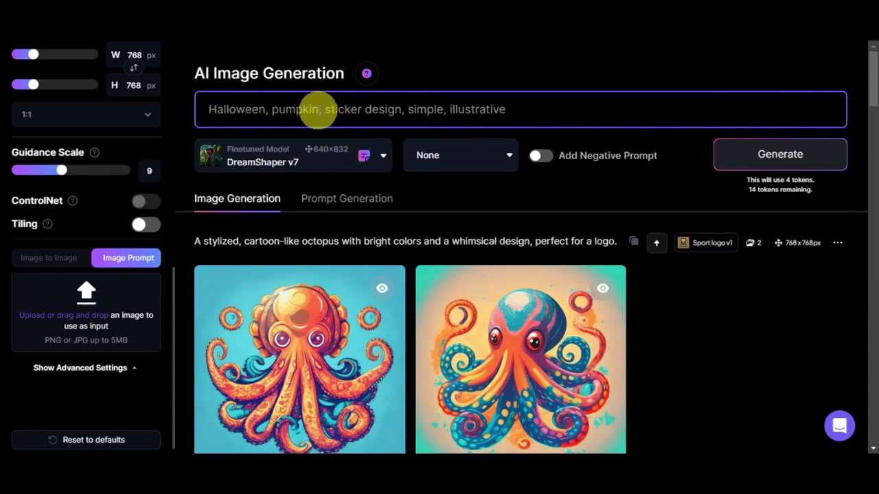
Replace "Halloween, pumpkin" with "cute pig" in the prompt and generate the images without a negative prompt.
{"action": "left_click_drag", "start_coordinate": [319, 110], "coordinate": [190, 117]}
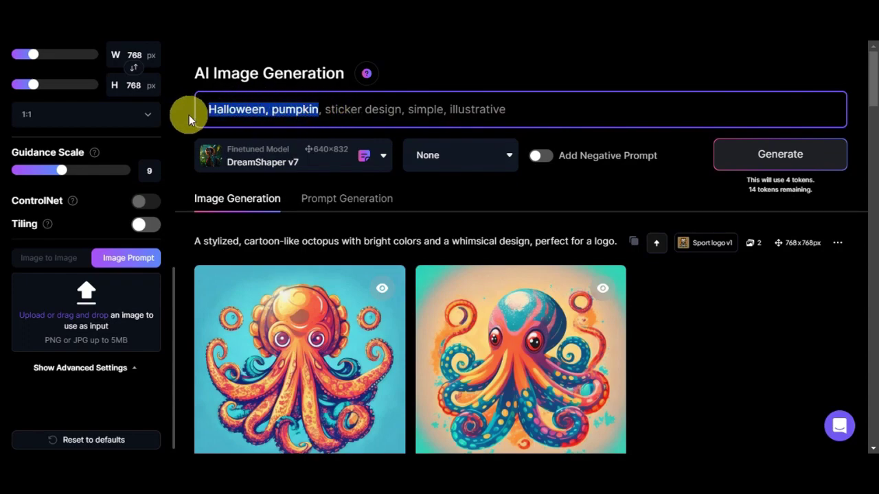
{"action": "key", "text": "BackSpace"}
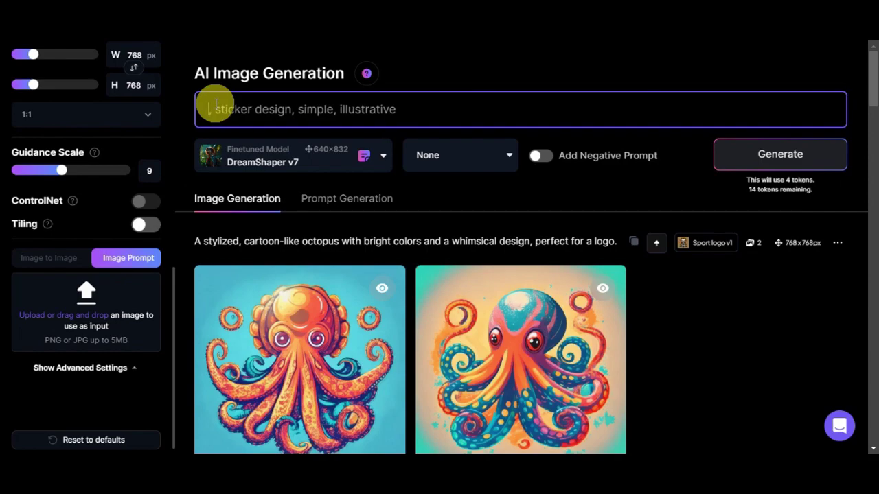
{"action": "type", "text": "g"}
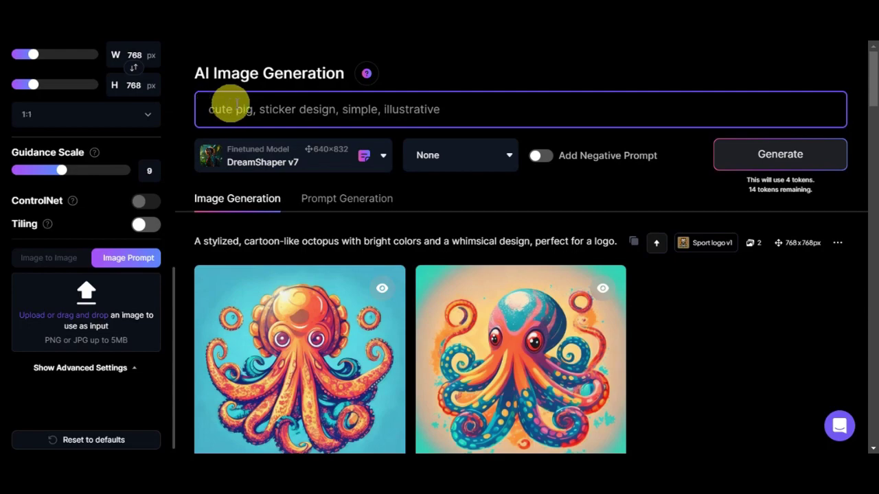
{"action": "left_click", "coordinate": [550, 156]}
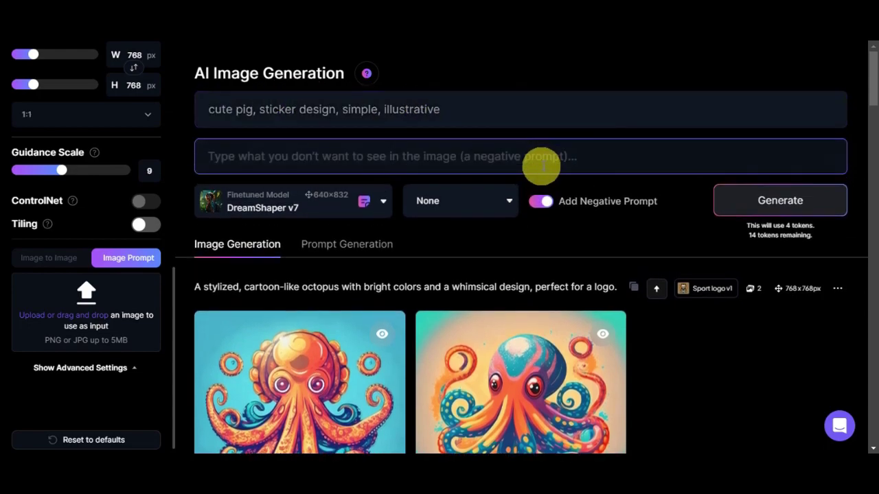
{"action": "left_click", "coordinate": [541, 204]}
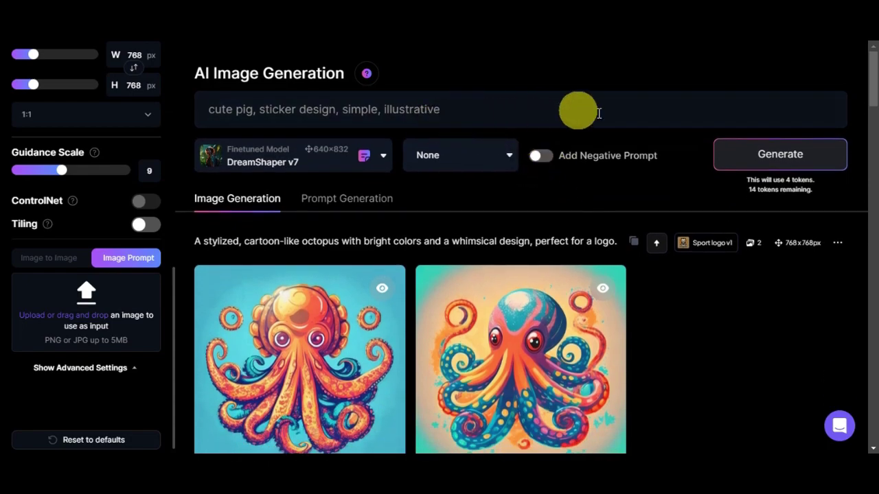
{"action": "left_click", "coordinate": [782, 154]}
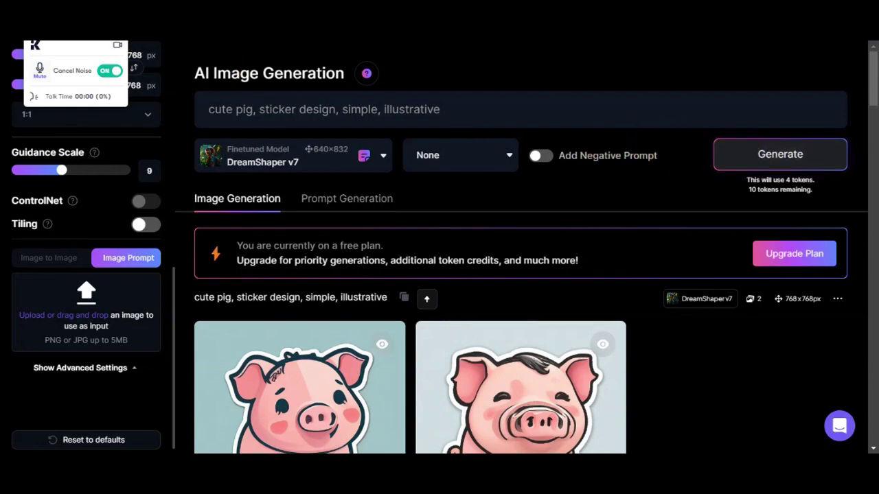
View both generated pig stickers enlarged, including the background removal option, and return to the results.
{"action": "scroll", "coordinate": [618, 199], "scroll_direction": "down", "scroll_amount": 3}
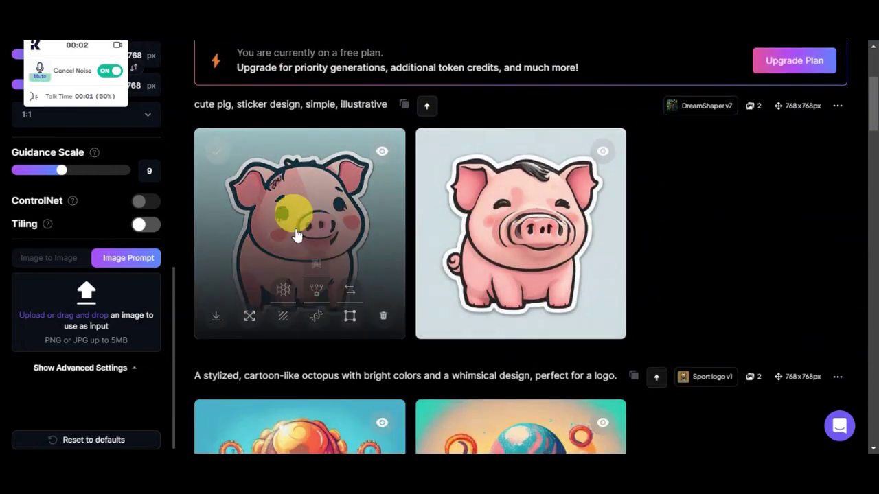
{"action": "left_click", "coordinate": [324, 232]}
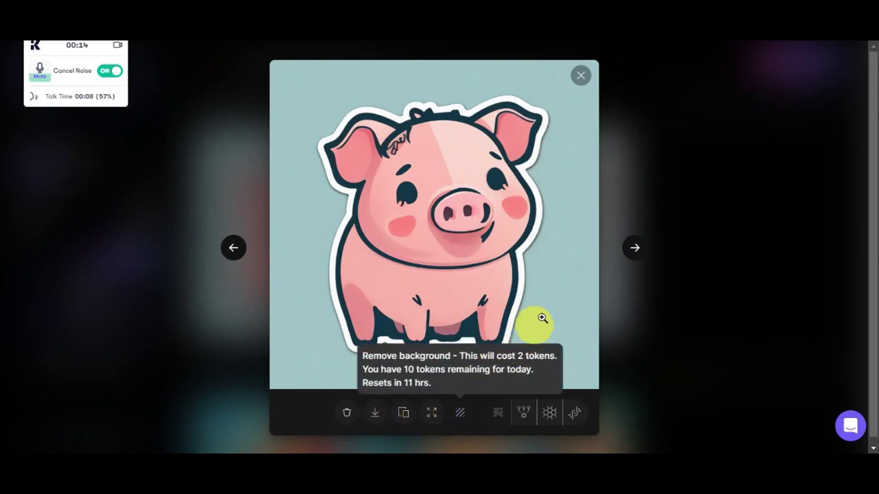
{"action": "left_click", "coordinate": [635, 255]}
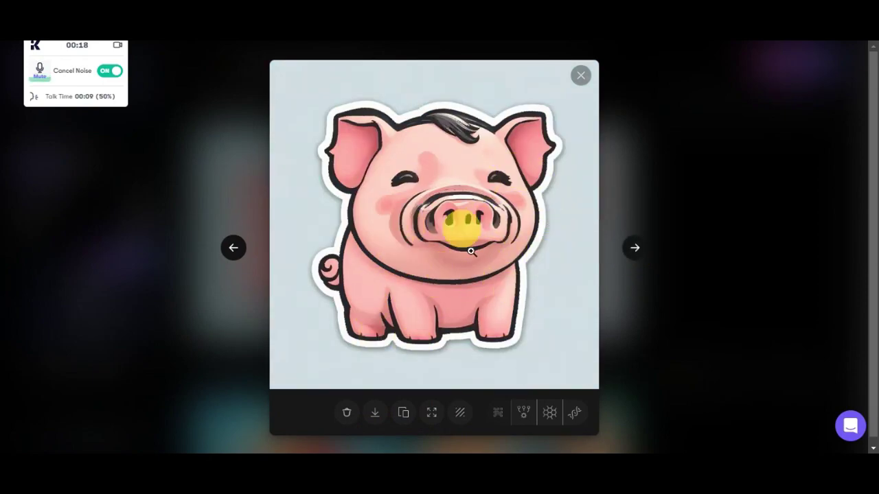
{"action": "left_click", "coordinate": [609, 60]}
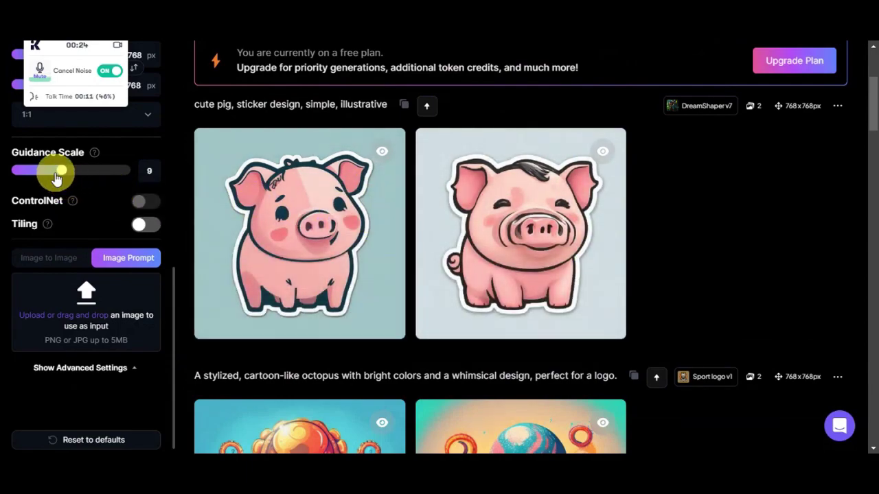
Replace "pig" with "flower" in the sticker prompt and generate the images.
{"action": "scroll", "coordinate": [699, 221], "scroll_direction": "up", "scroll_amount": 1}
{"action": "scroll", "coordinate": [699, 221], "scroll_direction": "up", "scroll_amount": 3}
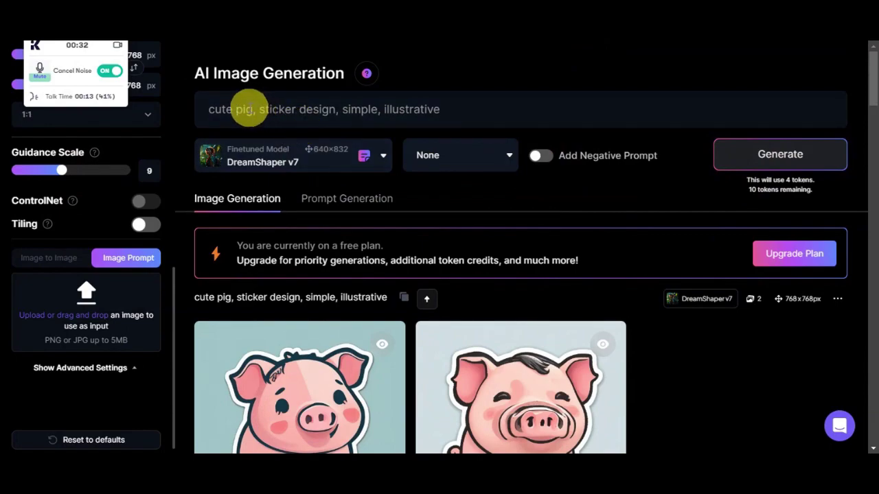
{"action": "left_click", "coordinate": [242, 110]}
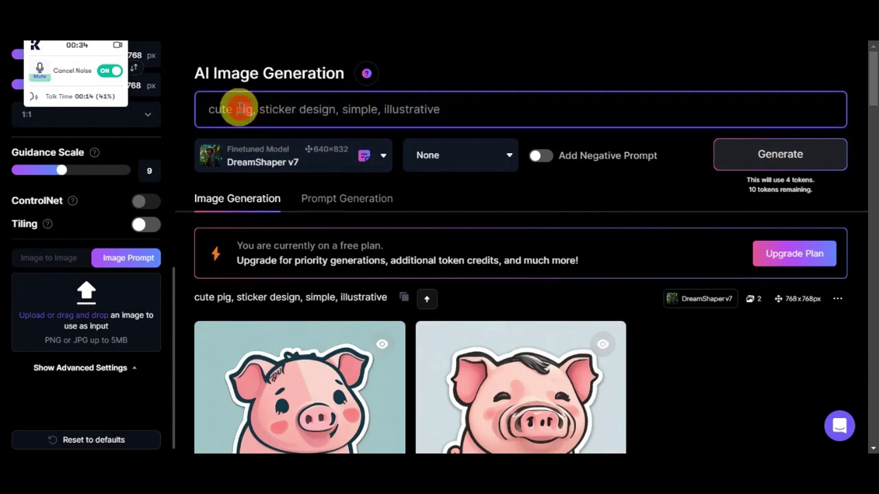
{"action": "key", "text": "BackSpace"}
{"action": "key", "text": "BackSpace"}
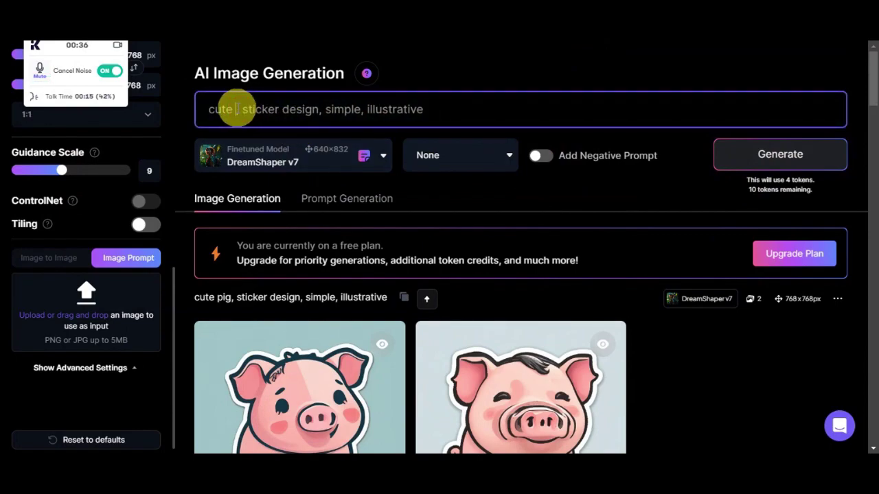
{"action": "type", "text": "flower,"}
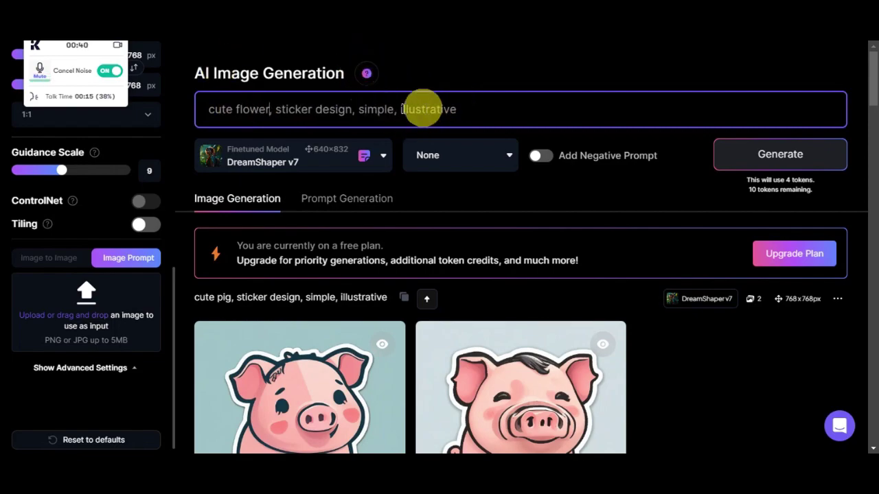
{"action": "left_click", "coordinate": [776, 158]}
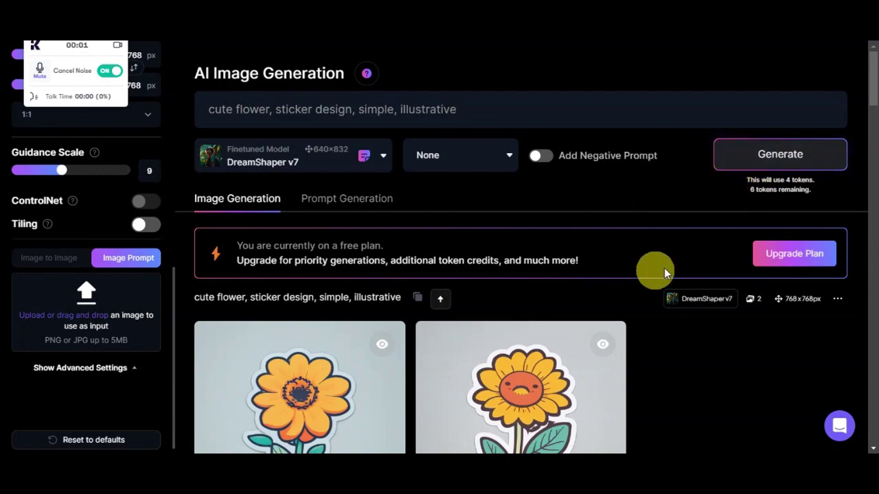
View both generated flower stickers enlarged and download the one with a face.
{"action": "scroll", "coordinate": [667, 203], "scroll_direction": "down", "scroll_amount": 3}
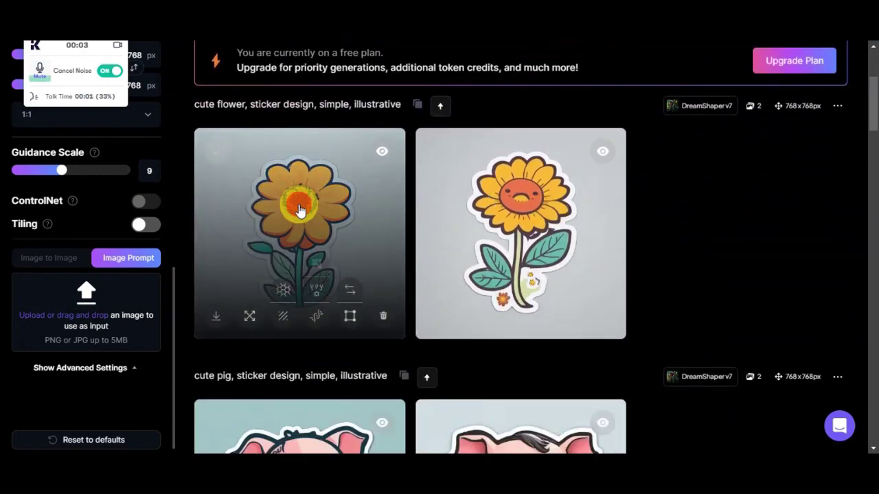
{"action": "left_click", "coordinate": [299, 209]}
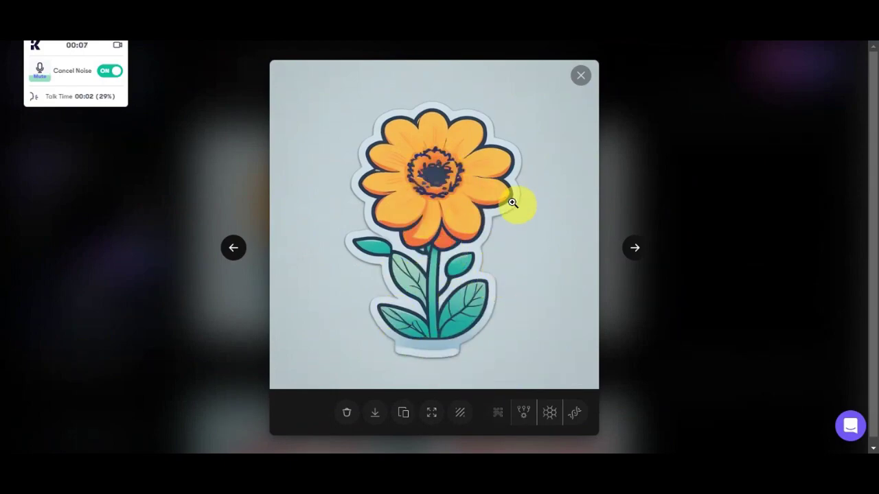
{"action": "left_click", "coordinate": [639, 254]}
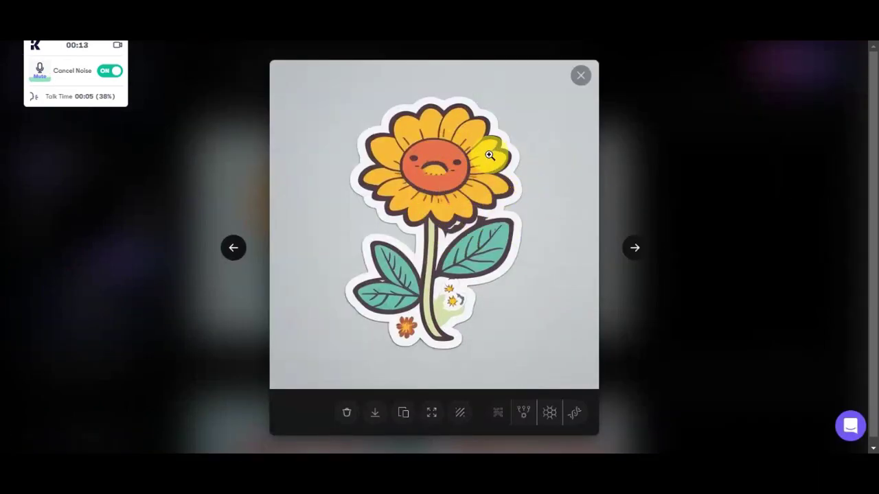
{"action": "left_click", "coordinate": [374, 413]}
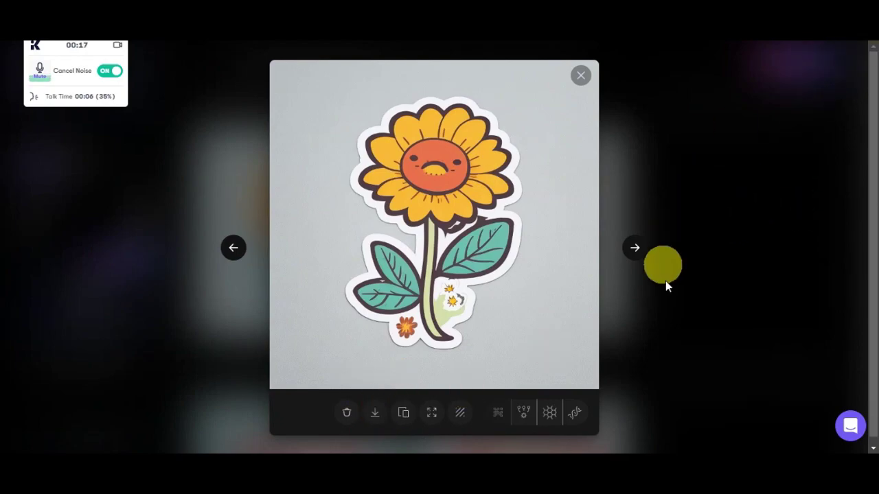
{"action": "left_click", "coordinate": [636, 254]}
{"action": "left_click", "coordinate": [580, 75]}
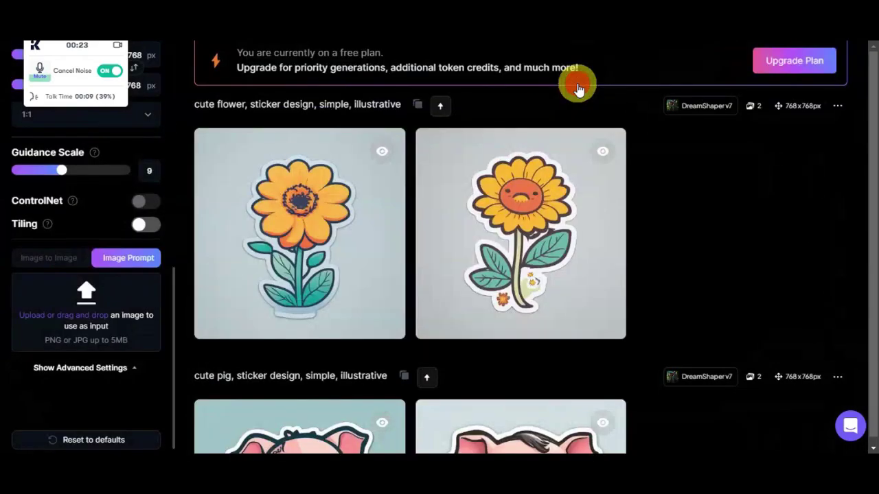
Replace "flower" with "bird" in the sticker prompt and generate the images.
{"action": "scroll", "coordinate": [552, 203], "scroll_direction": "down", "scroll_amount": 3}
{"action": "scroll", "coordinate": [251, 222], "scroll_direction": "down", "scroll_amount": 1}
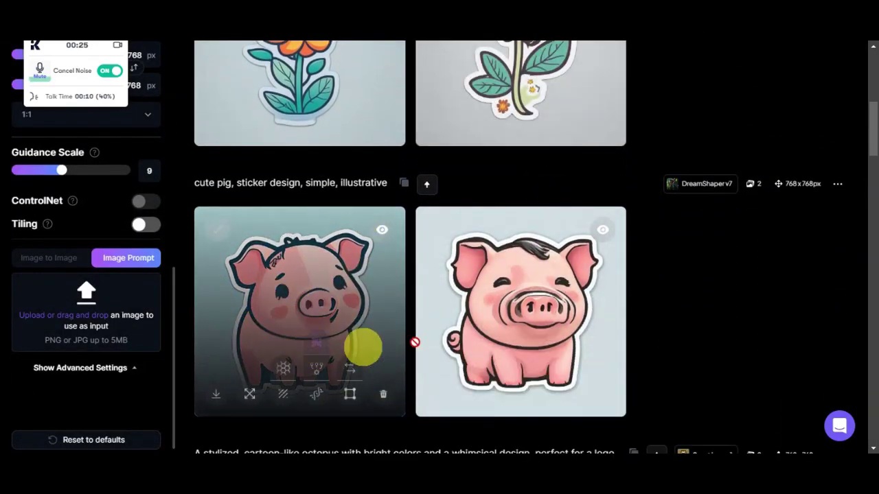
{"action": "scroll", "coordinate": [460, 318], "scroll_direction": "up", "scroll_amount": 5}
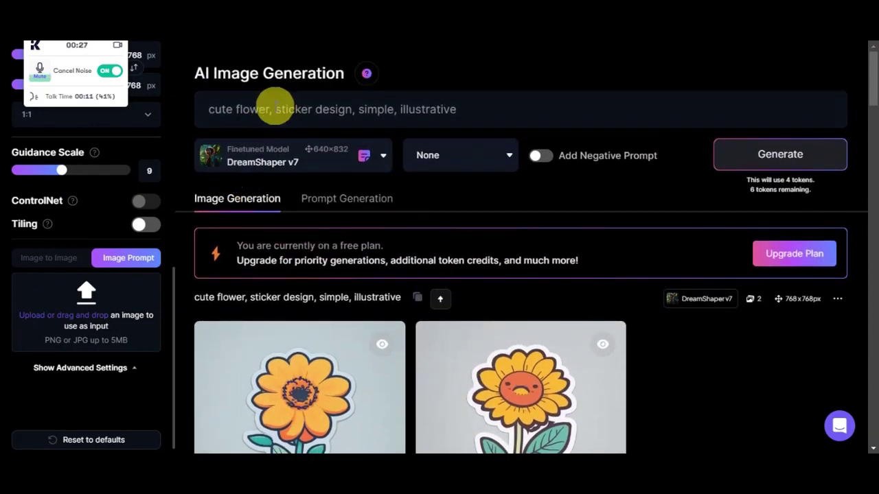
{"action": "left_click", "coordinate": [269, 111]}
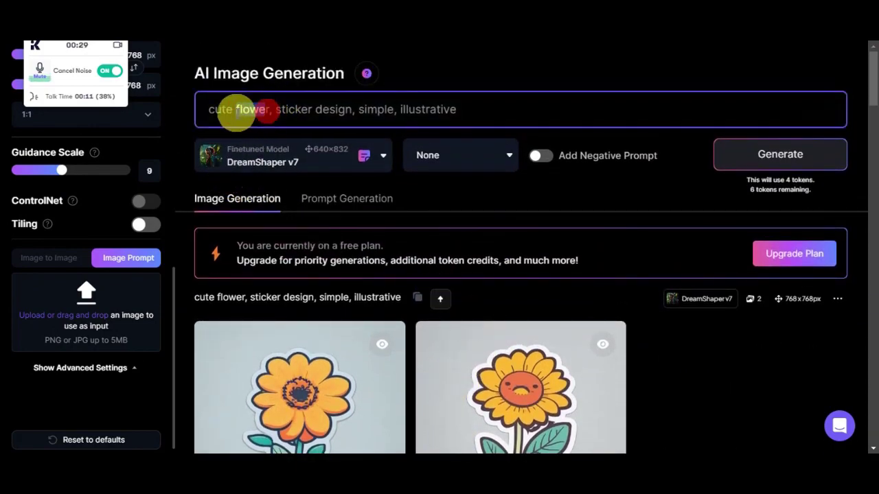
{"action": "key", "text": "BackSpace"}
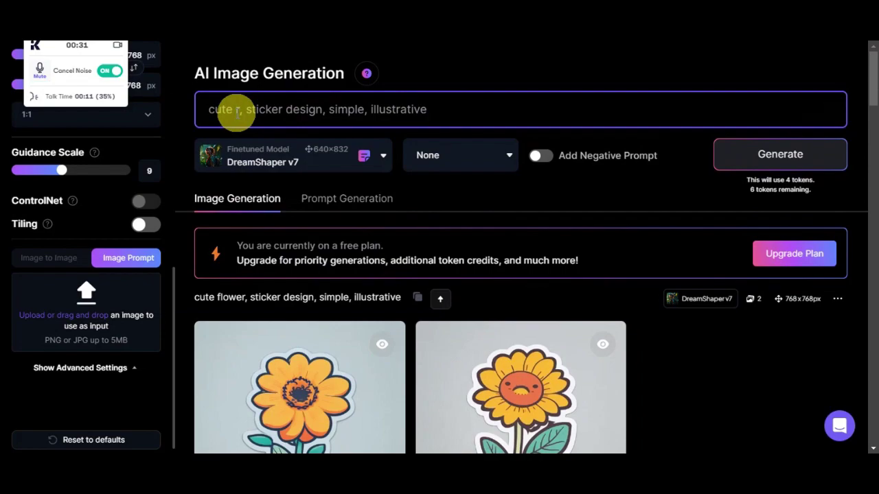
{"action": "type", "text": "bird"}
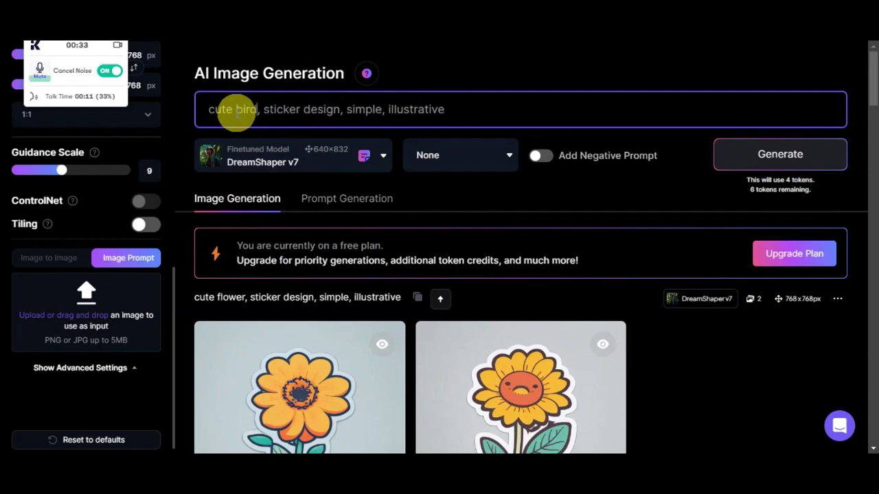
{"action": "left_click", "coordinate": [763, 158]}
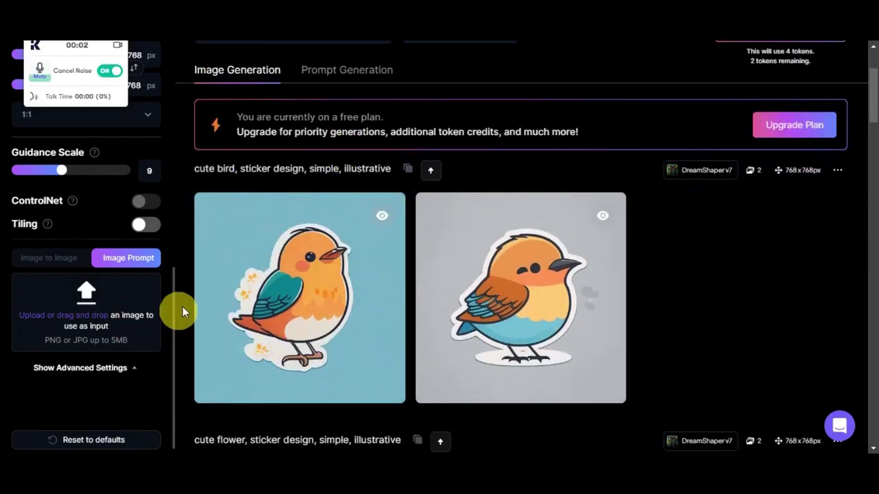
View both generated bird stickers enlarged and return to the results.
{"action": "left_click", "coordinate": [275, 249]}
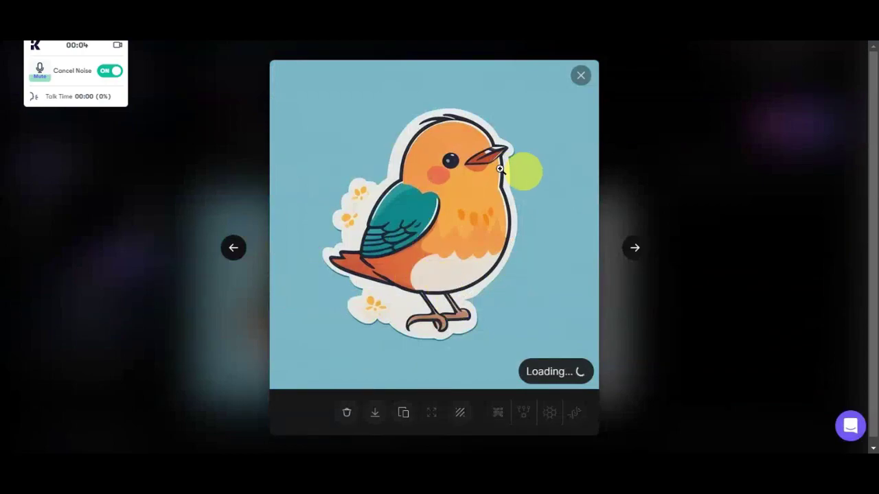
{"action": "left_click", "coordinate": [640, 250]}
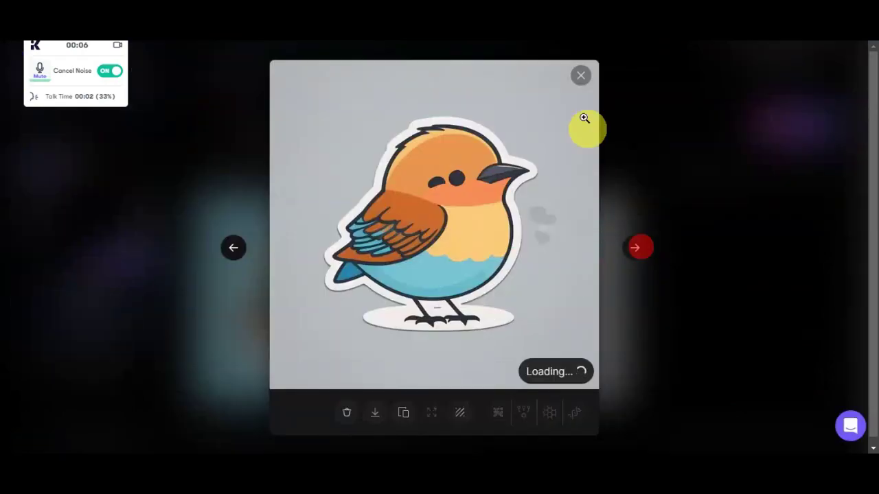
{"action": "left_click", "coordinate": [583, 76]}
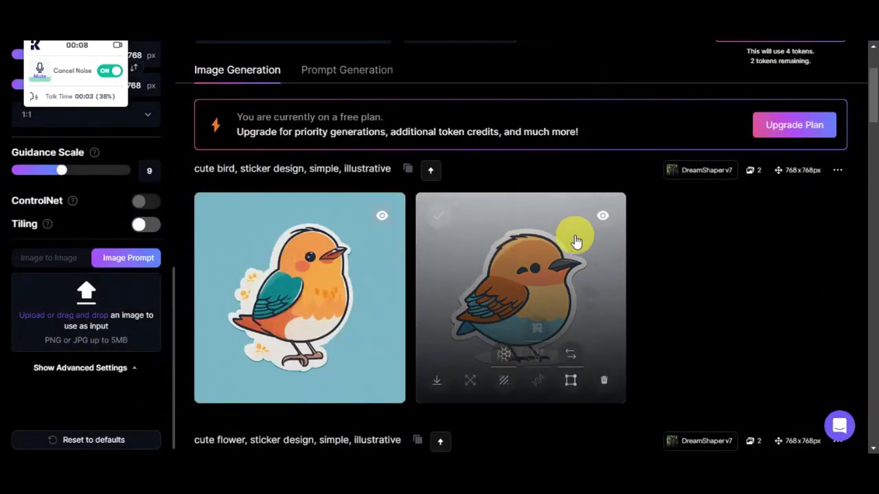
Switch to the Printify home page and examine the section about adding designs to a range of products.
{"action": "key", "text": "ctrl+Tab"}
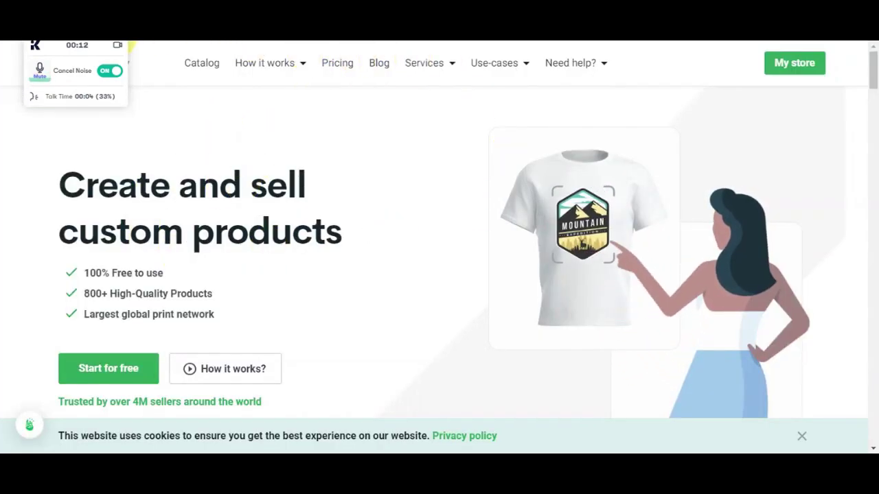
{"action": "scroll", "coordinate": [429, 218], "scroll_direction": "down", "scroll_amount": 10}
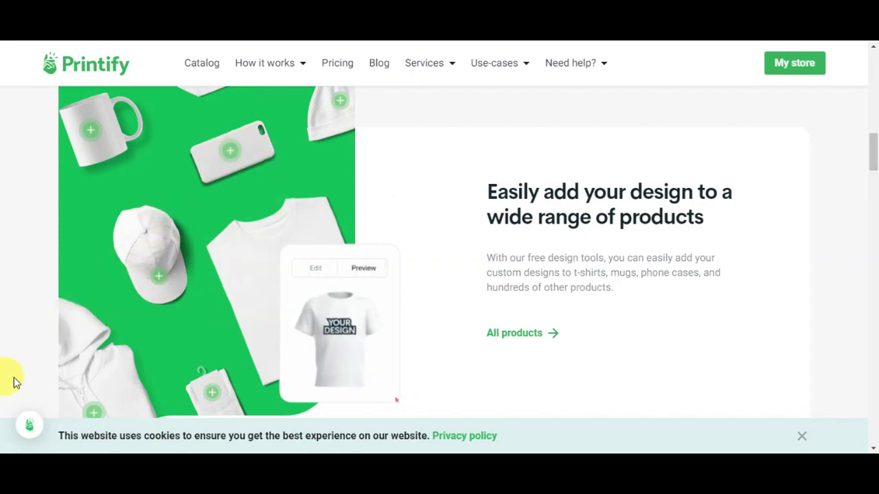
{"action": "scroll", "coordinate": [125, 295], "scroll_direction": "down", "scroll_amount": 1}
{"action": "scroll", "coordinate": [271, 316], "scroll_direction": "up", "scroll_amount": 4}
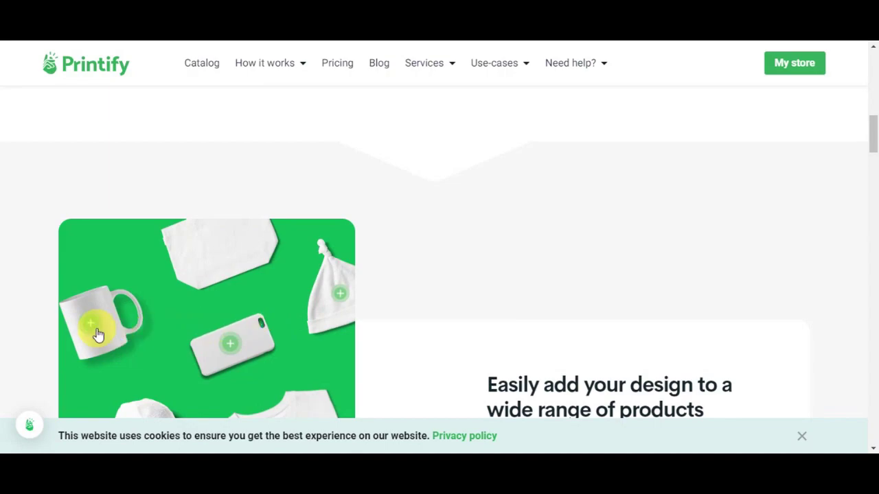
{"action": "scroll", "coordinate": [608, 290], "scroll_direction": "down", "scroll_amount": 5}
{"action": "scroll", "coordinate": [583, 278], "scroll_direction": "up", "scroll_amount": 2}
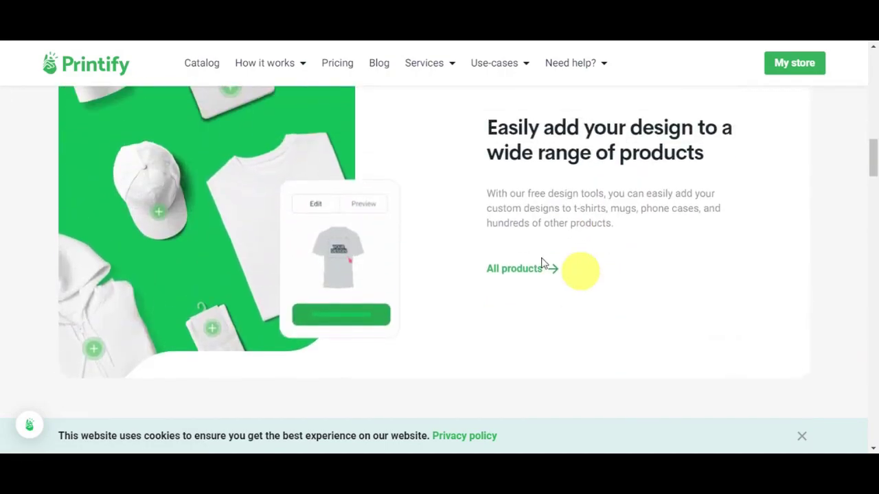
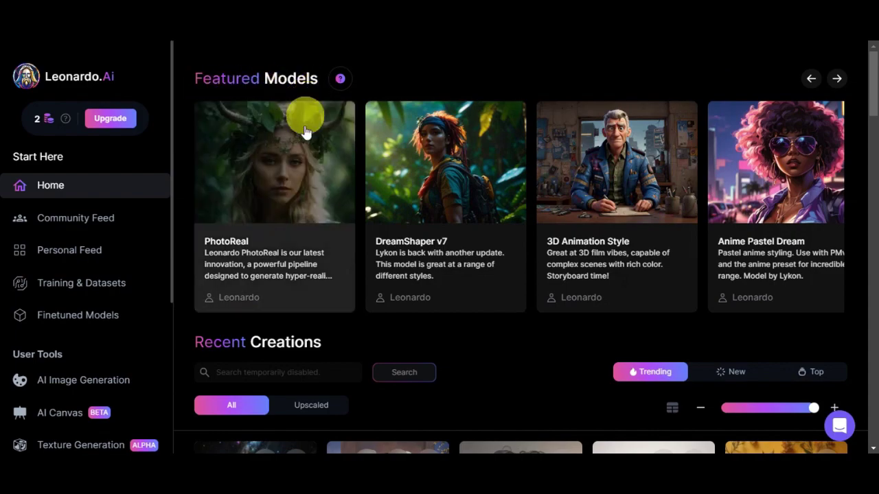
Browse the featured models on the Leonardo.Ai home page, from PhotoReal through to Magic Items.
{"action": "left_click", "coordinate": [837, 78]}
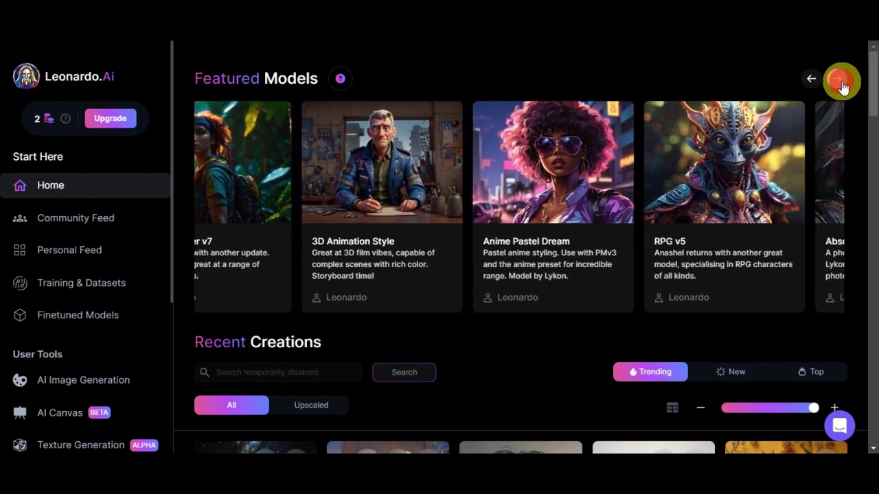
{"action": "left_click", "coordinate": [840, 81]}
{"action": "left_click", "coordinate": [840, 81]}
{"action": "left_click", "coordinate": [840, 81]}
{"action": "left_click", "coordinate": [841, 81]}
{"action": "left_click", "coordinate": [840, 81]}
{"action": "left_click", "coordinate": [840, 81]}
{"action": "left_click", "coordinate": [840, 81]}
{"action": "left_click", "coordinate": [840, 81]}
{"action": "left_click", "coordinate": [840, 81]}
{"action": "left_click", "coordinate": [840, 81]}
{"action": "left_click", "coordinate": [840, 81]}
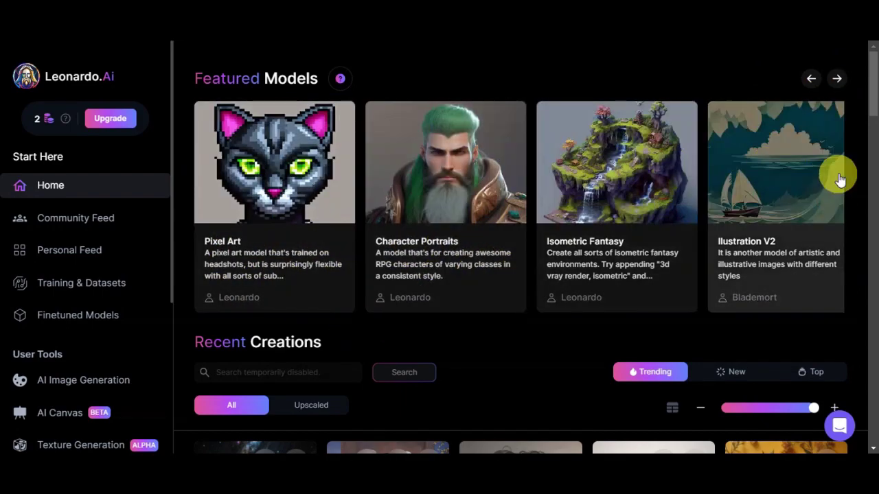
{"action": "left_click", "coordinate": [836, 81]}
{"action": "left_click", "coordinate": [835, 82]}
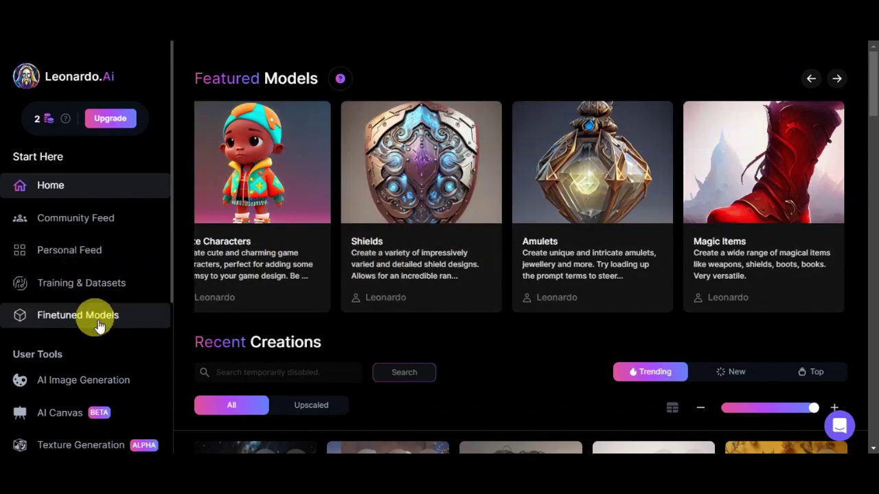
Browse the trending recent creations from the community for image ideas and example prompts.
{"action": "scroll", "coordinate": [594, 245], "scroll_direction": "down", "scroll_amount": 5}
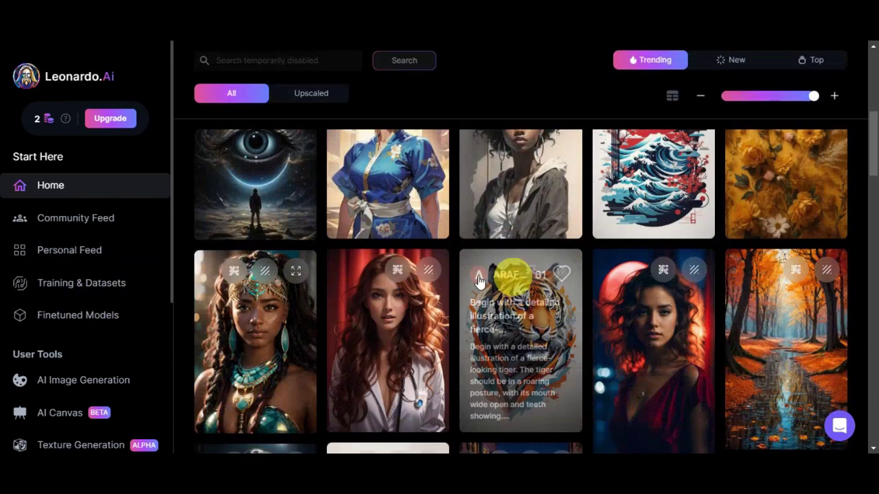
{"action": "scroll", "coordinate": [558, 312], "scroll_direction": "up", "scroll_amount": 5}
{"action": "scroll", "coordinate": [557, 311], "scroll_direction": "down", "scroll_amount": 7}
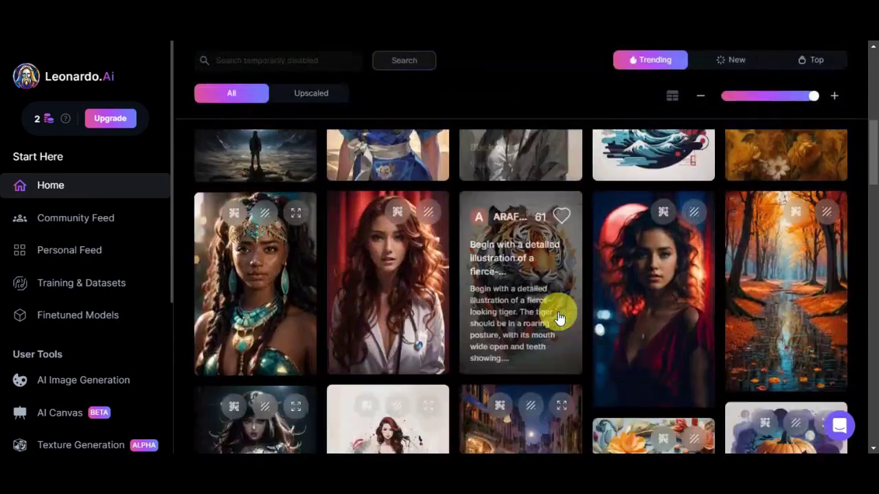
{"action": "scroll", "coordinate": [557, 317], "scroll_direction": "down", "scroll_amount": 9}
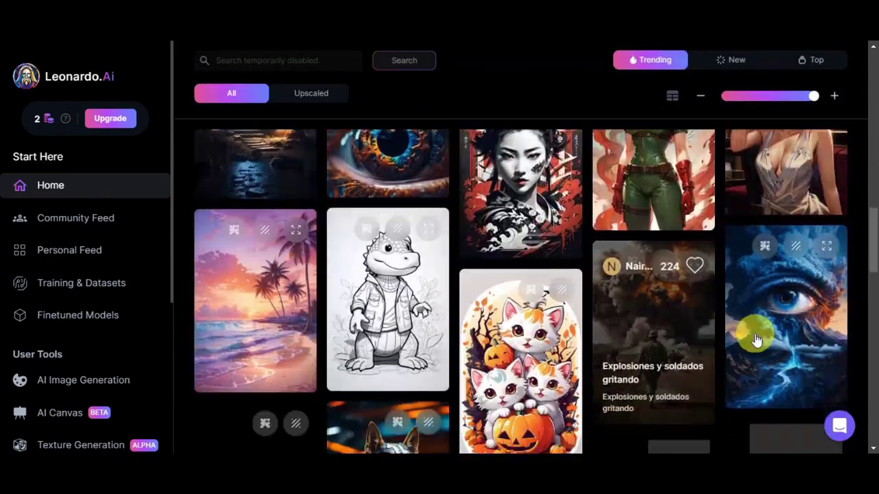
{"action": "scroll", "coordinate": [508, 344], "scroll_direction": "down", "scroll_amount": 4}
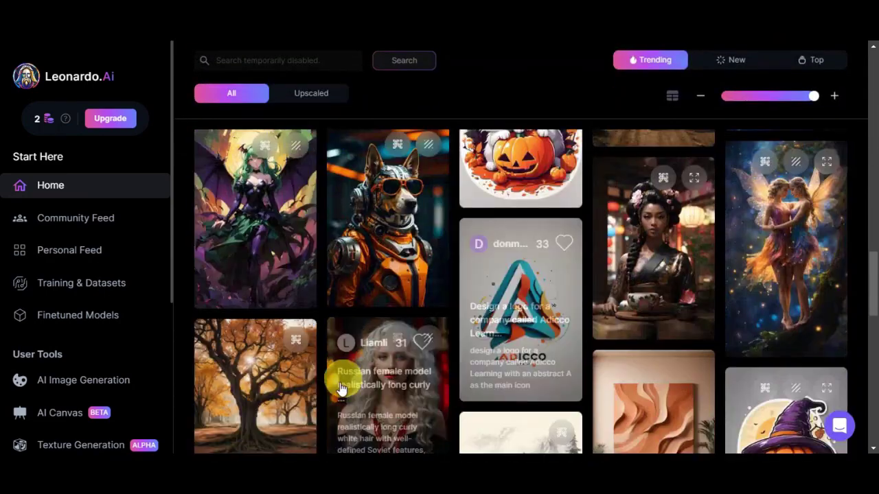
{"action": "scroll", "coordinate": [558, 293], "scroll_direction": "down", "scroll_amount": 9}
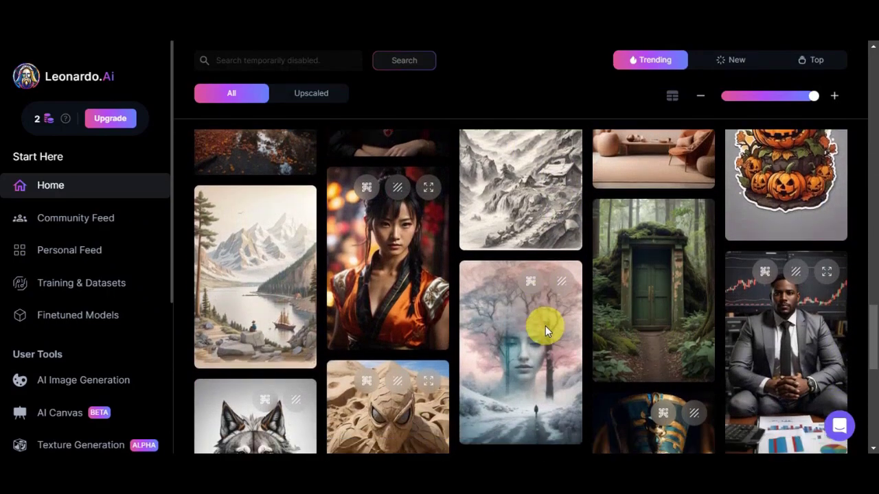
{"action": "scroll", "coordinate": [549, 331], "scroll_direction": "down", "scroll_amount": 5}
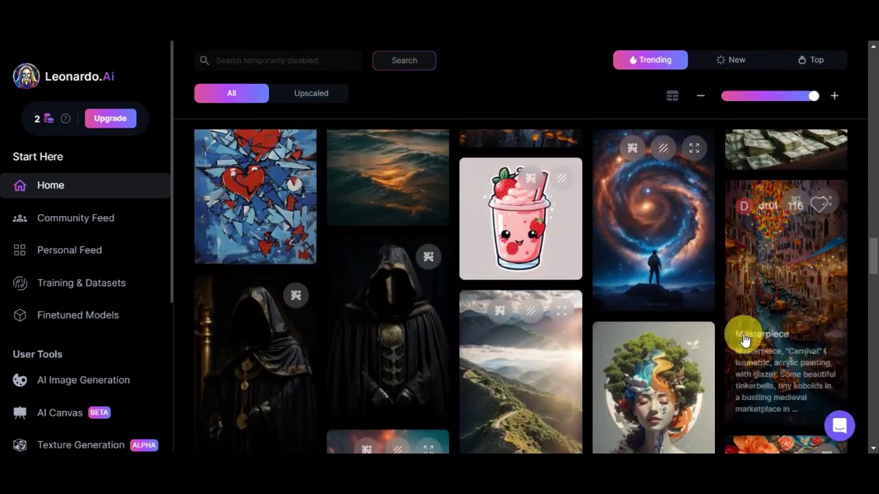
{"action": "scroll", "coordinate": [587, 316], "scroll_direction": "down", "scroll_amount": 7}
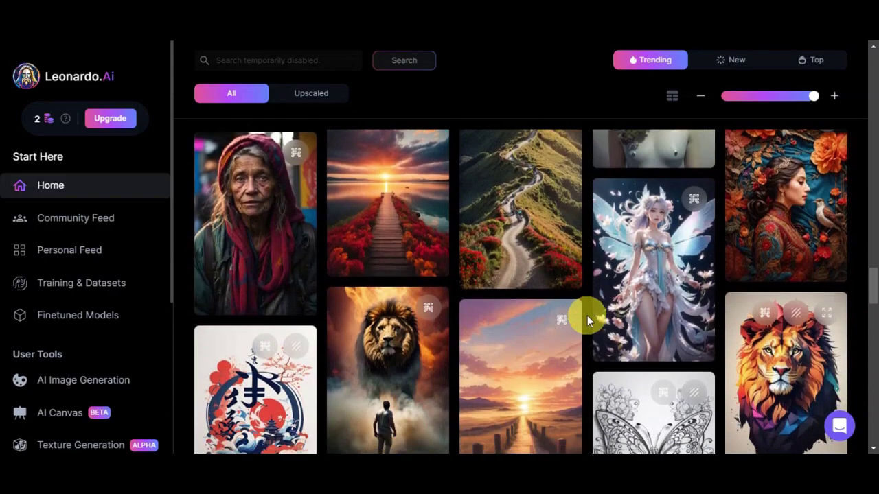
{"action": "scroll", "coordinate": [583, 326], "scroll_direction": "down", "scroll_amount": 2}
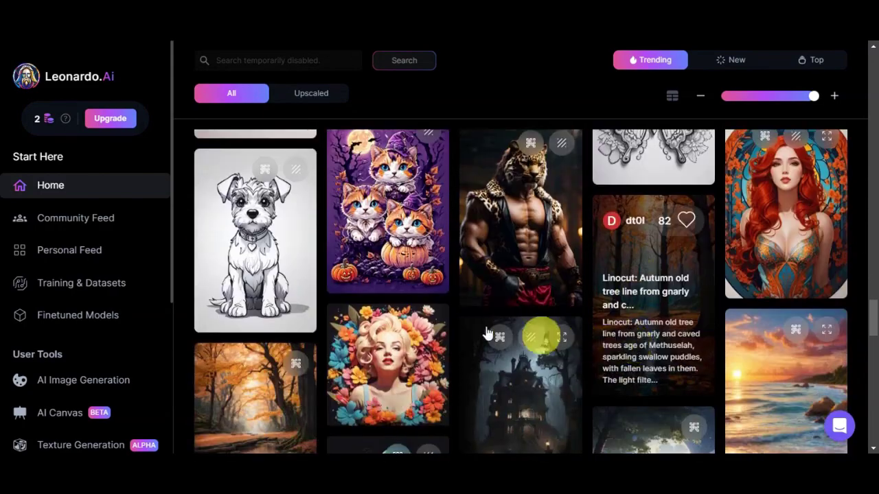
{"action": "scroll", "coordinate": [585, 314], "scroll_direction": "down", "scroll_amount": 7}
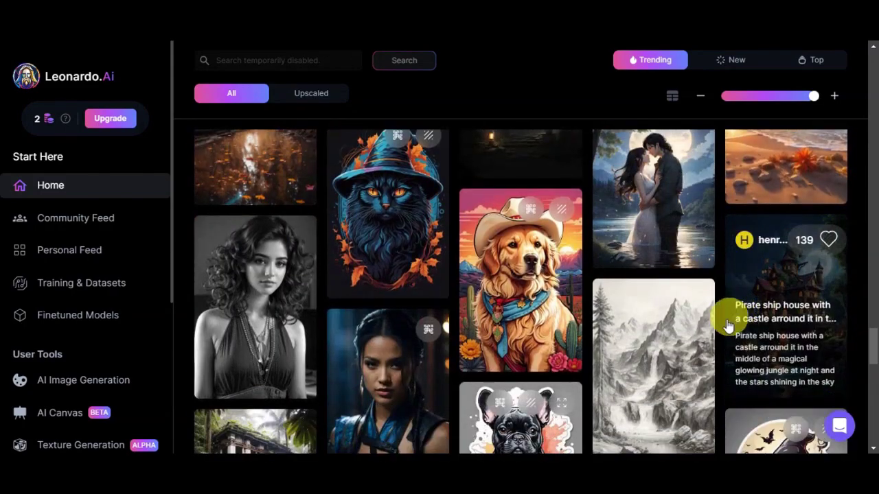
{"action": "scroll", "coordinate": [540, 337], "scroll_direction": "down", "scroll_amount": 2}
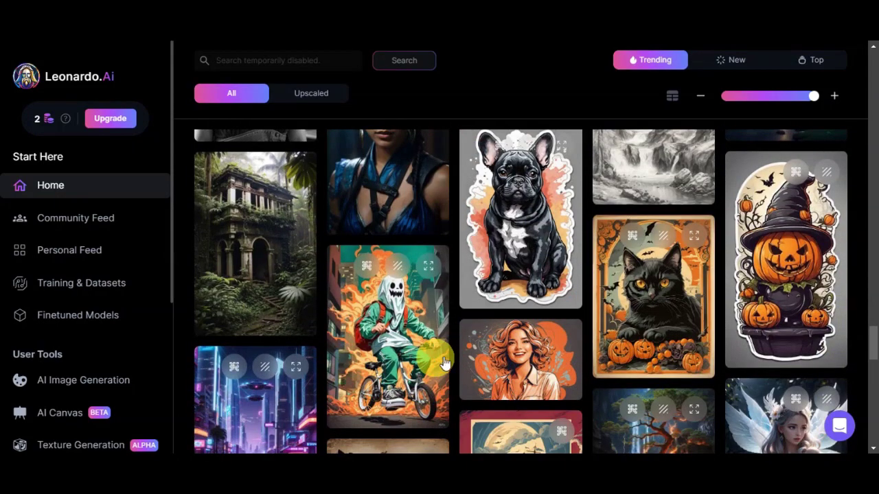
{"action": "scroll", "coordinate": [705, 355], "scroll_direction": "down", "scroll_amount": 2}
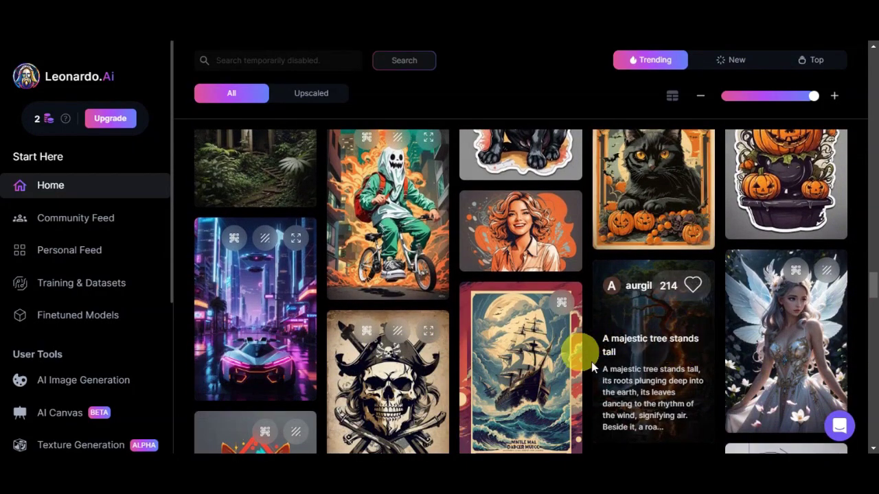
{"action": "scroll", "coordinate": [480, 346], "scroll_direction": "down", "scroll_amount": 4}
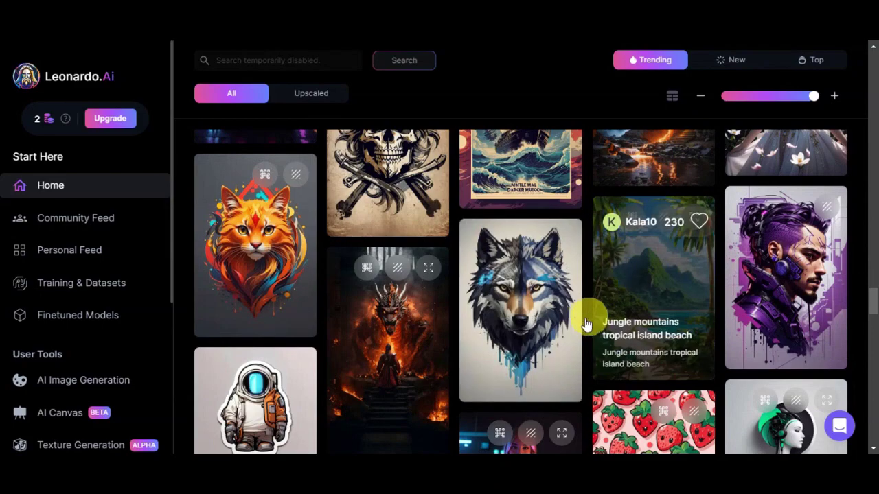
{"action": "scroll", "coordinate": [582, 322], "scroll_direction": "down", "scroll_amount": 5}
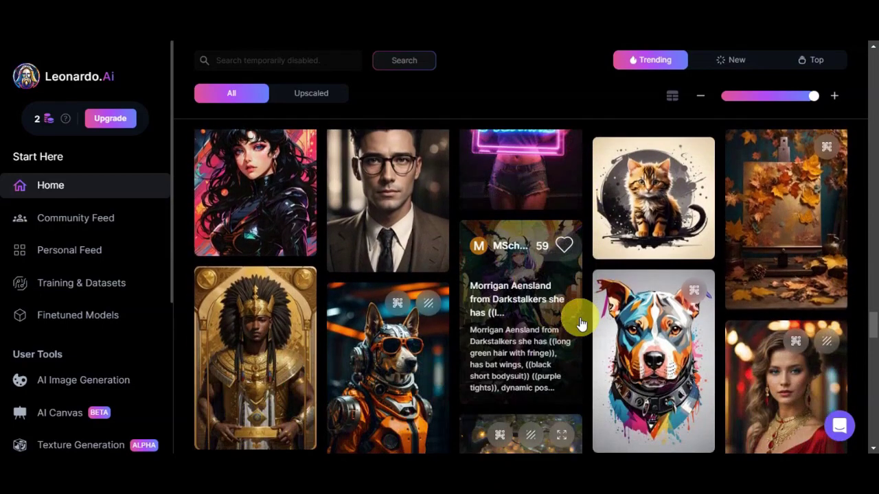
{"action": "scroll", "coordinate": [580, 322], "scroll_direction": "down", "scroll_amount": 1}
{"action": "scroll", "coordinate": [580, 323], "scroll_direction": "down", "scroll_amount": 5}
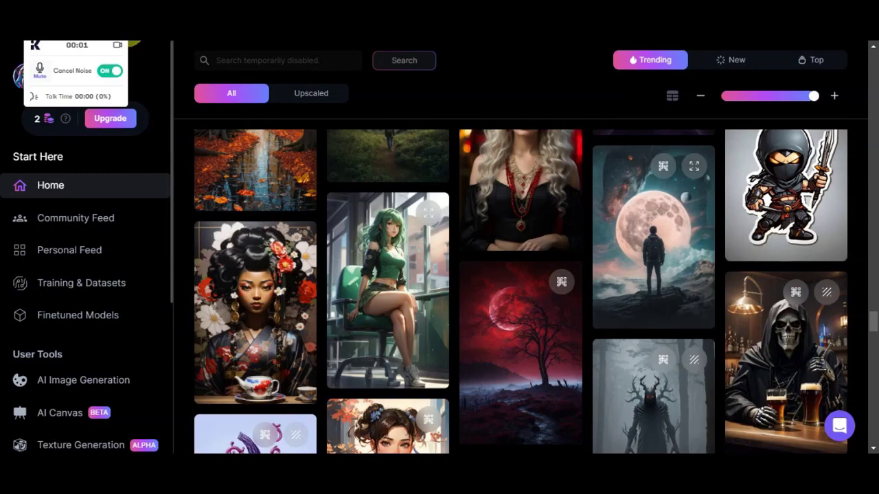
Open the community image of the green-haired girl on a chair and examine its prompt details, generation settings and finetuned model.
{"action": "left_click", "coordinate": [432, 291]}
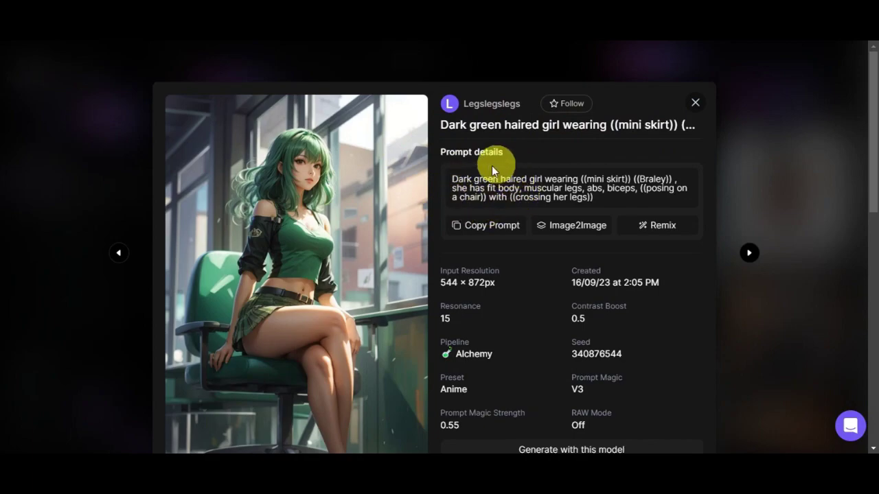
{"action": "scroll", "coordinate": [538, 167], "scroll_direction": "down", "scroll_amount": 2}
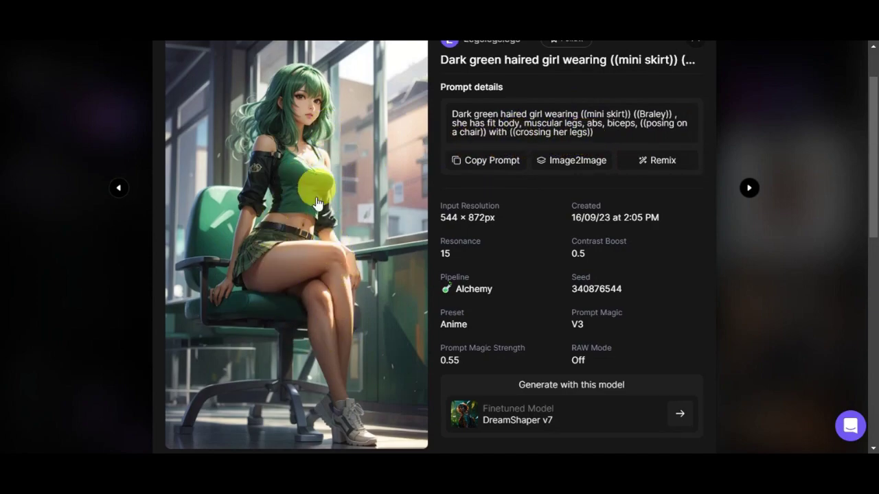
{"action": "scroll", "coordinate": [319, 303], "scroll_direction": "down", "scroll_amount": 2}
{"action": "scroll", "coordinate": [319, 302], "scroll_direction": "up", "scroll_amount": 2}
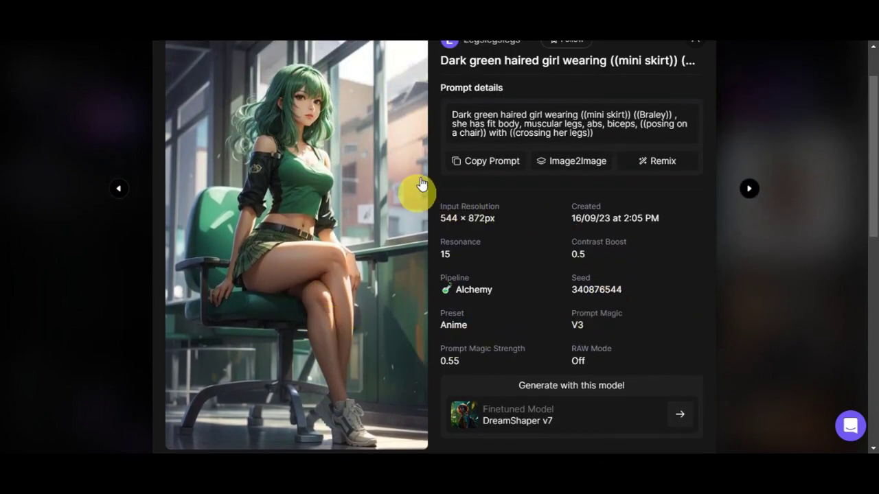
{"action": "scroll", "coordinate": [310, 311], "scroll_direction": "down", "scroll_amount": 2}
{"action": "scroll", "coordinate": [316, 314], "scroll_direction": "up", "scroll_amount": 2}
{"action": "scroll", "coordinate": [626, 349], "scroll_direction": "up", "scroll_amount": 1}
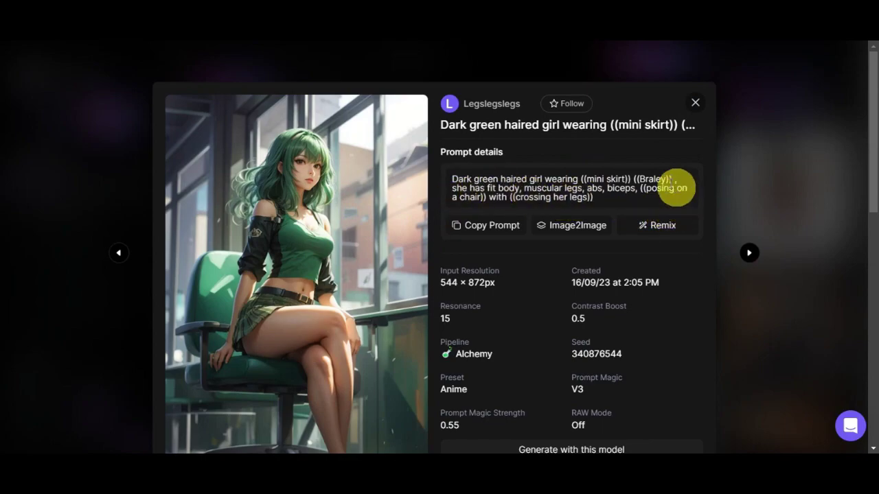
Copy the green-haired girl image's prompt and bring it into AI Image Generation with the DreamShaper v7 model.
{"action": "left_click", "coordinate": [493, 227]}
{"action": "scroll", "coordinate": [543, 240], "scroll_direction": "down", "scroll_amount": 1}
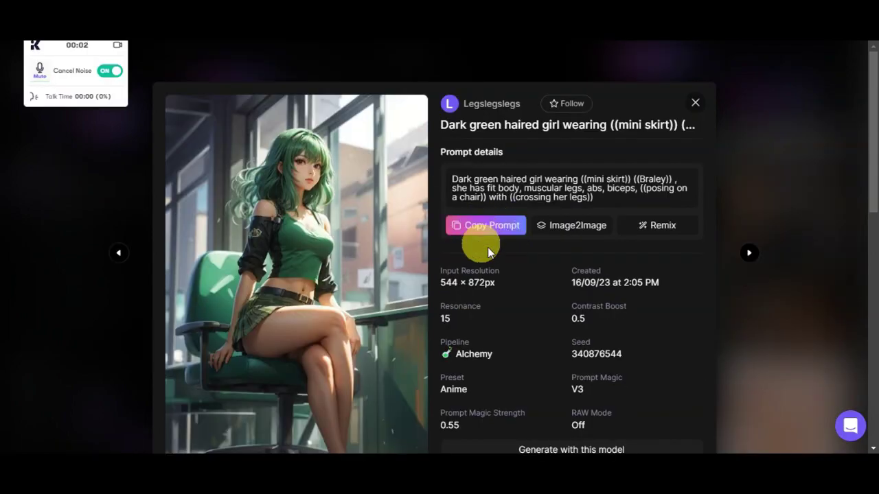
{"action": "left_click", "coordinate": [512, 231]}
{"action": "scroll", "coordinate": [511, 235], "scroll_direction": "down", "scroll_amount": 3}
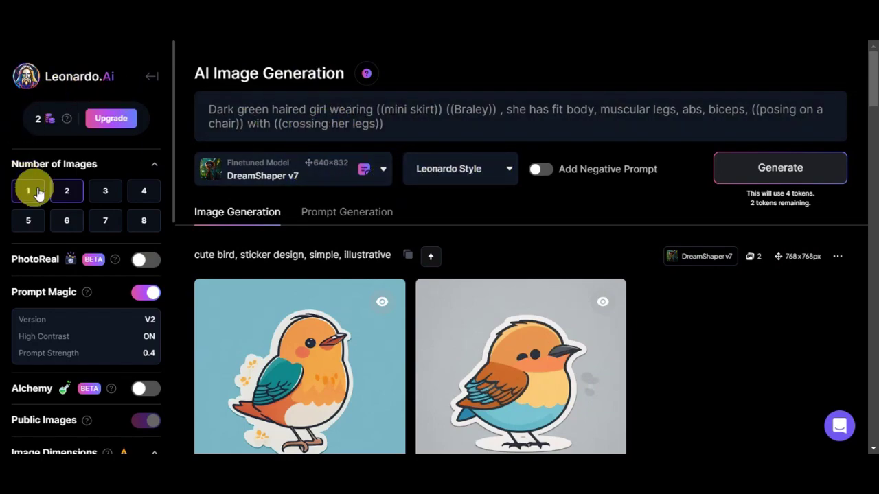
Review the generation settings, from number of images, PhotoReal and Prompt Magic to image dimensions, guidance scale, ControlNet and tiling.
{"action": "scroll", "coordinate": [142, 203], "scroll_direction": "down", "scroll_amount": 1}
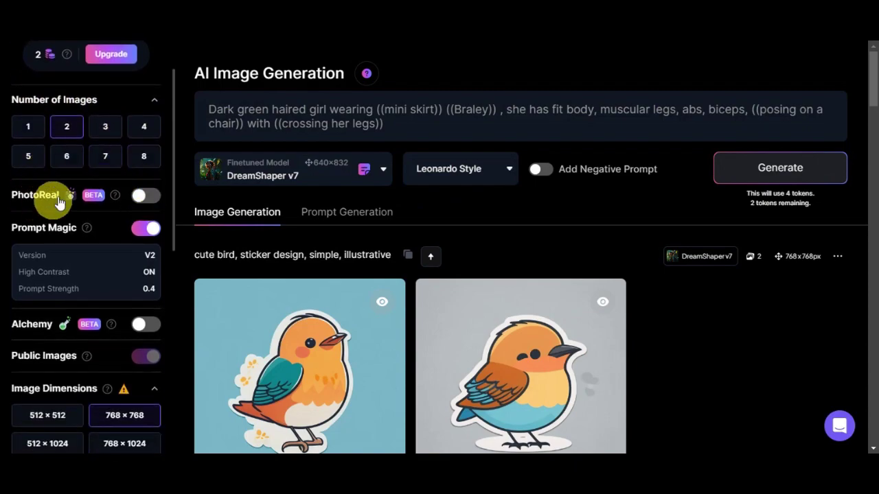
{"action": "scroll", "coordinate": [57, 226], "scroll_direction": "down", "scroll_amount": 1}
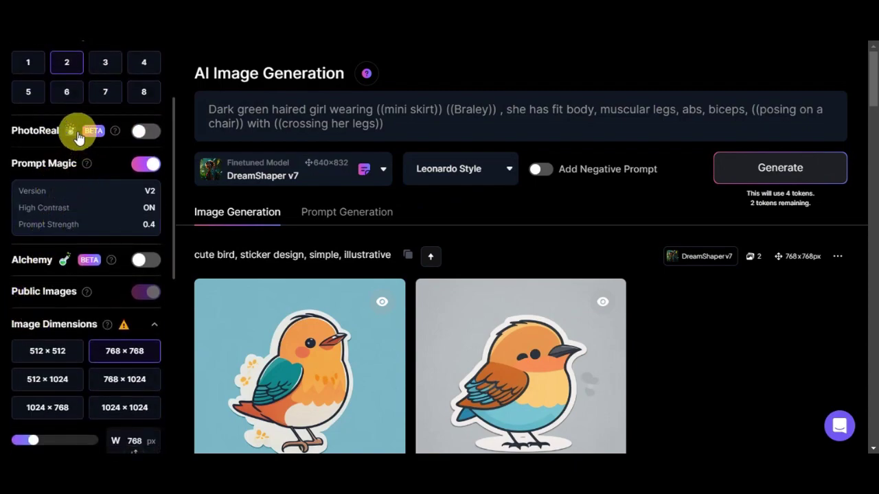
{"action": "scroll", "coordinate": [67, 316], "scroll_direction": "down", "scroll_amount": 4}
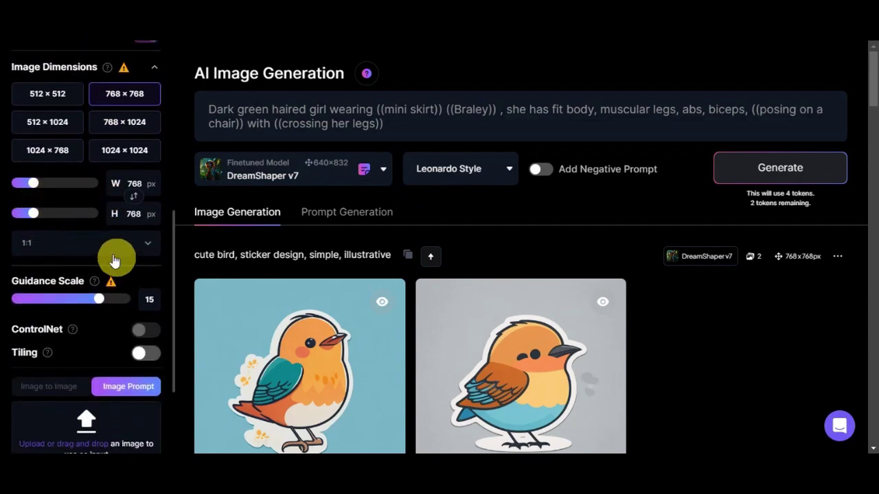
{"action": "scroll", "coordinate": [88, 306], "scroll_direction": "down", "scroll_amount": 1}
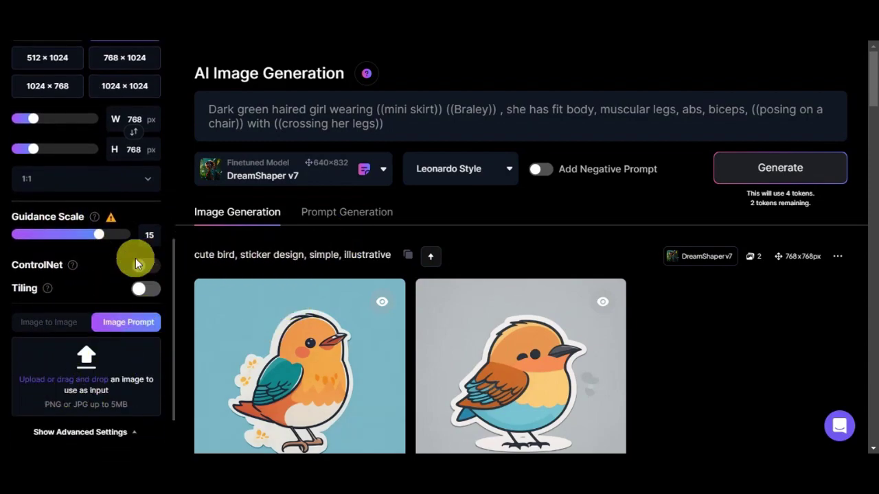
Set the number of images to 1 and switch the negative prompt on and back off for the green-haired girl prompt.
{"action": "scroll", "coordinate": [133, 256], "scroll_direction": "up", "scroll_amount": 6}
{"action": "scroll", "coordinate": [122, 271], "scroll_direction": "up", "scroll_amount": 1}
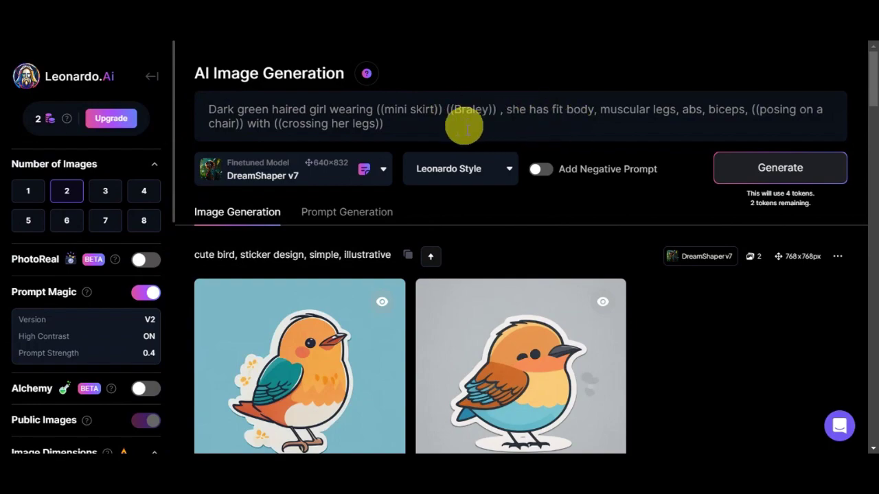
{"action": "left_click", "coordinate": [546, 170]}
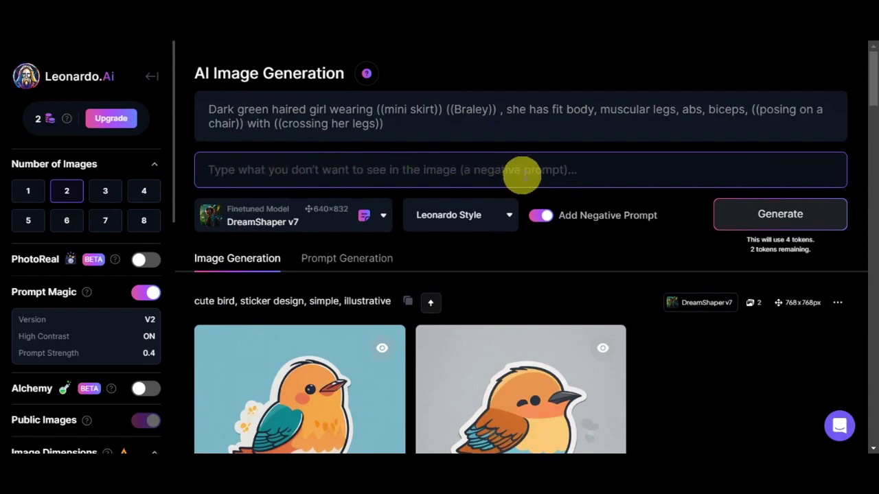
{"action": "left_click", "coordinate": [28, 191]}
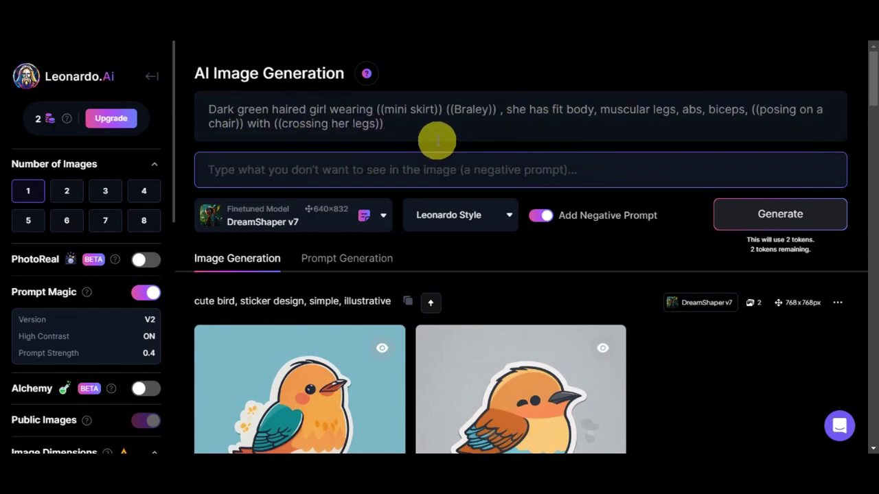
{"action": "left_click", "coordinate": [400, 134]}
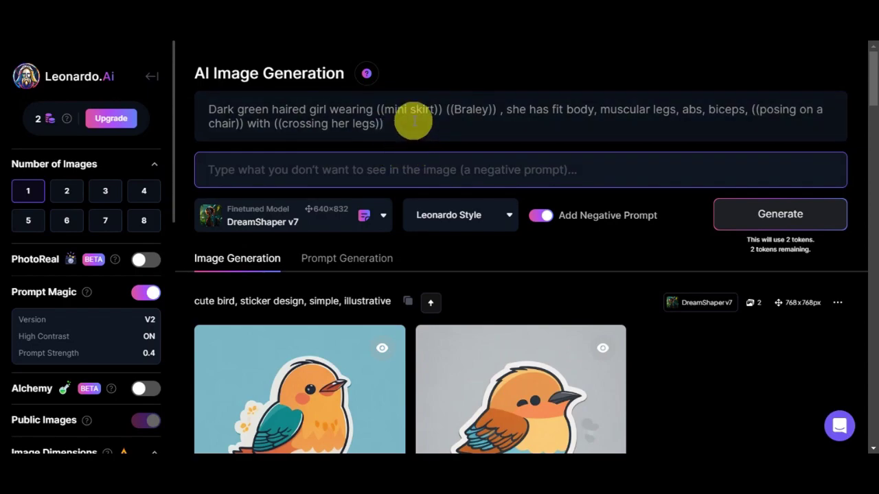
{"action": "left_click", "coordinate": [540, 215]}
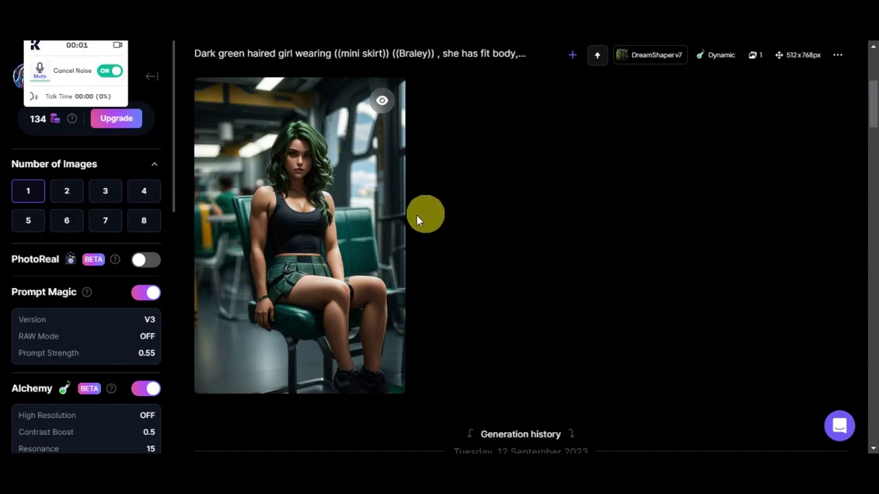
View the generated image of the green-haired girl sitting on a chair enlarged and close it.
{"action": "left_click", "coordinate": [355, 218]}
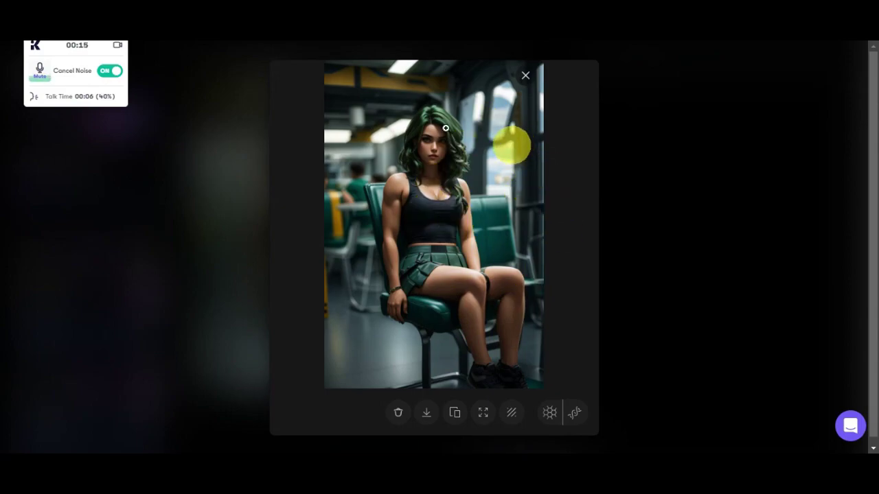
{"action": "left_click", "coordinate": [525, 77]}
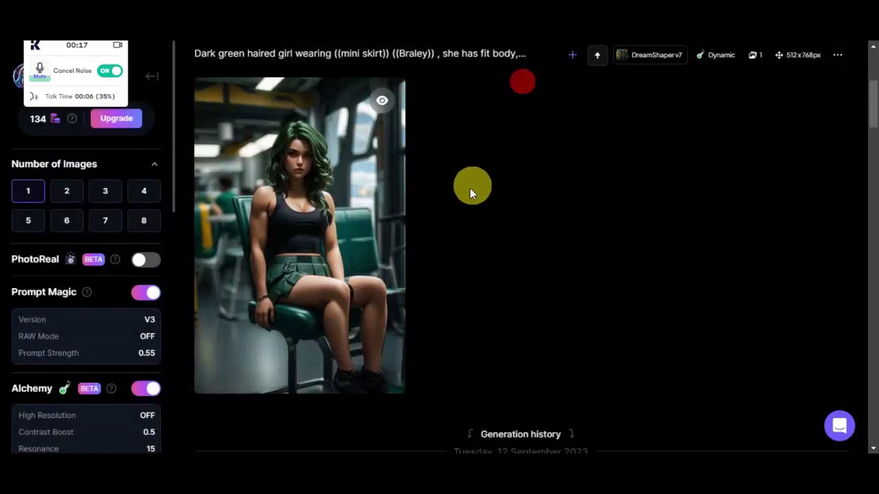
{"action": "scroll", "coordinate": [474, 180], "scroll_direction": "up", "scroll_amount": 5}
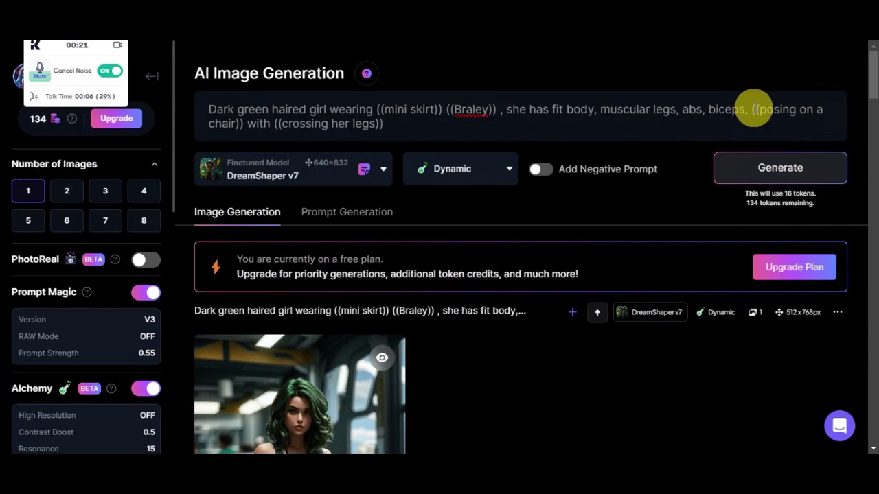
Replace "posing on a chair" with "standing" inside the double parentheses of the prompt.
{"action": "left_click", "coordinate": [758, 108]}
{"action": "left_click_drag", "start_coordinate": [758, 108], "coordinate": [240, 123]}
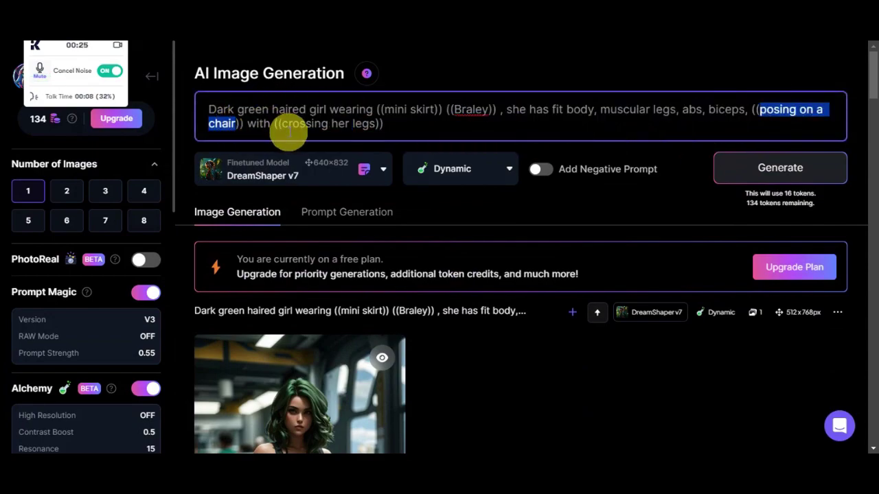
{"action": "key", "text": "BackSpace"}
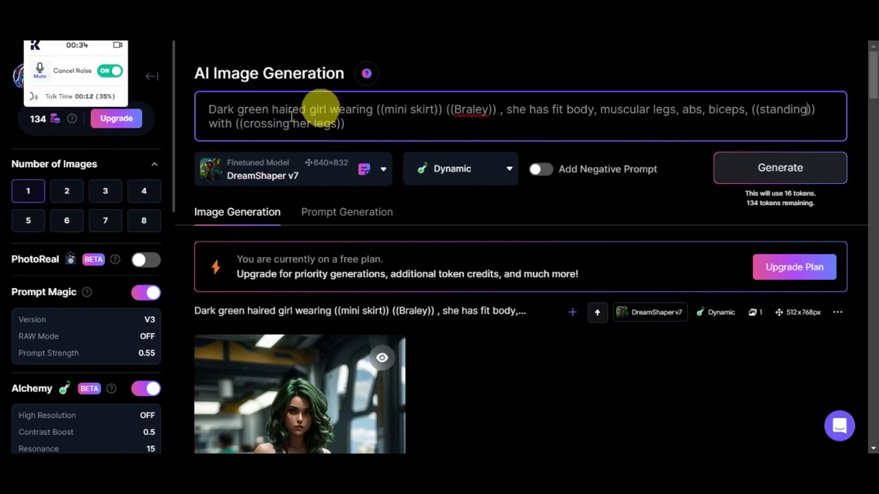
{"action": "left_click_drag", "start_coordinate": [210, 124], "coordinate": [340, 126]}
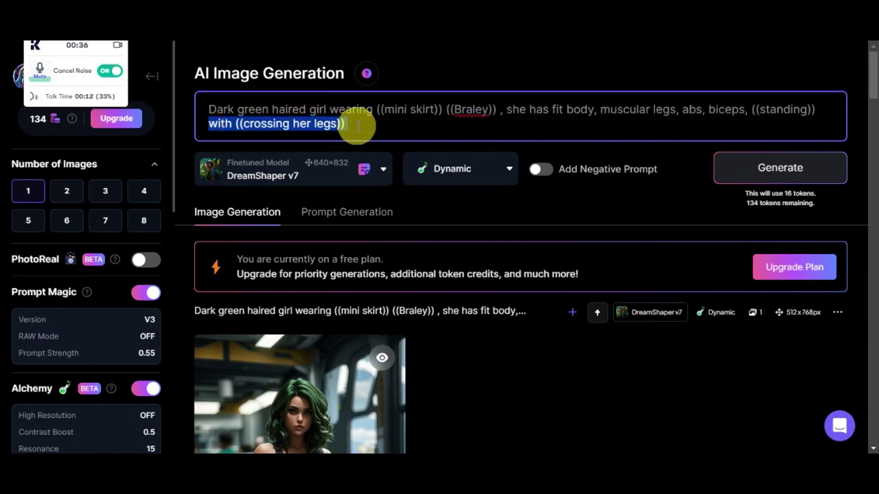
{"action": "left_click", "coordinate": [354, 124]}
{"action": "left_click", "coordinate": [209, 127]}
{"action": "left_click_drag", "start_coordinate": [209, 127], "coordinate": [327, 132]}
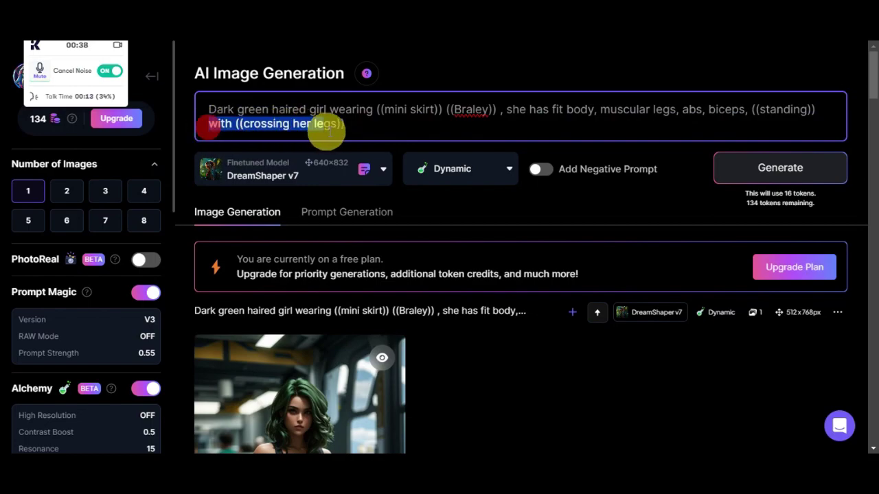
Review the available image styles, keep Dynamic, and generate one image from the edited "standing" prompt.
{"action": "scroll", "coordinate": [337, 158], "scroll_direction": "down", "scroll_amount": 2}
{"action": "scroll", "coordinate": [567, 251], "scroll_direction": "down", "scroll_amount": 2}
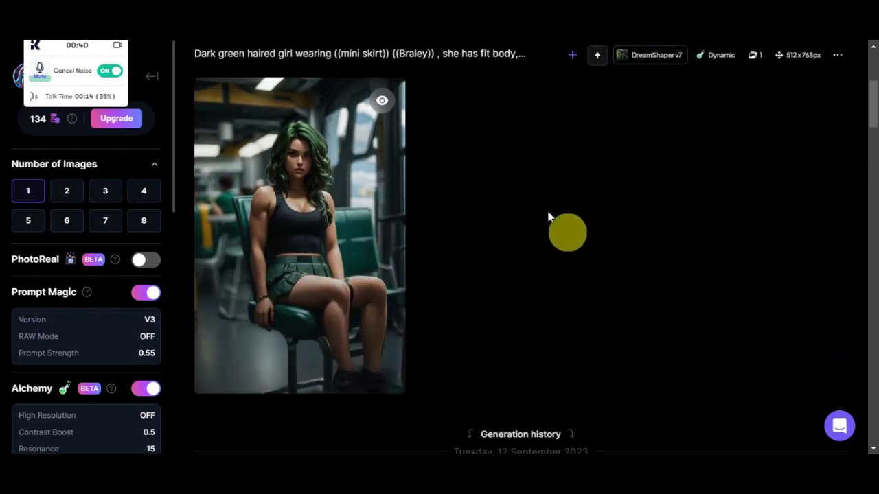
{"action": "scroll", "coordinate": [376, 259], "scroll_direction": "up", "scroll_amount": 4}
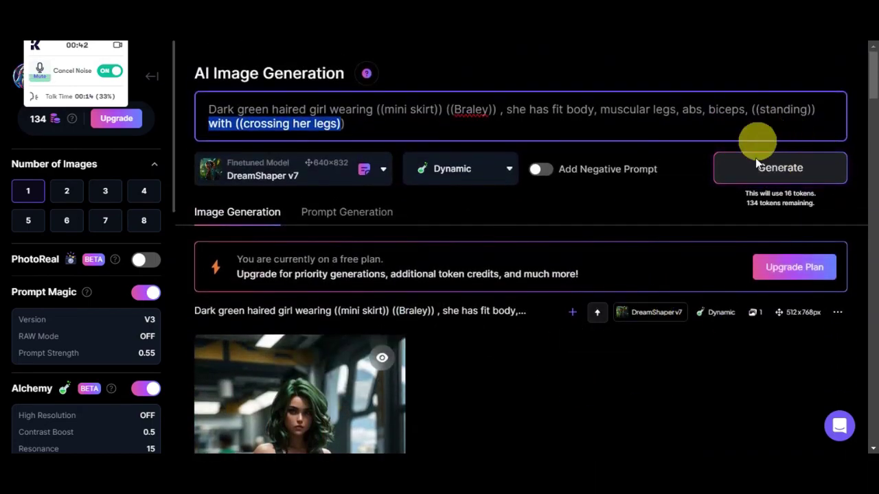
{"action": "left_click", "coordinate": [511, 170]}
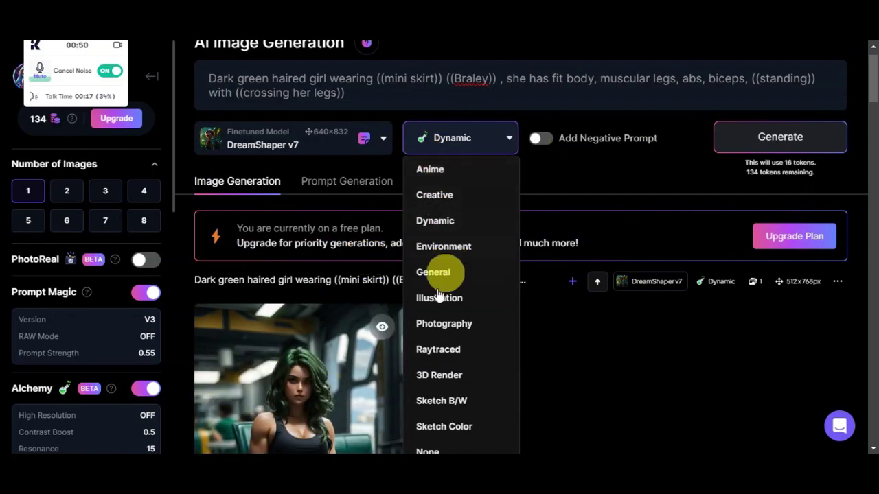
{"action": "left_click", "coordinate": [506, 137]}
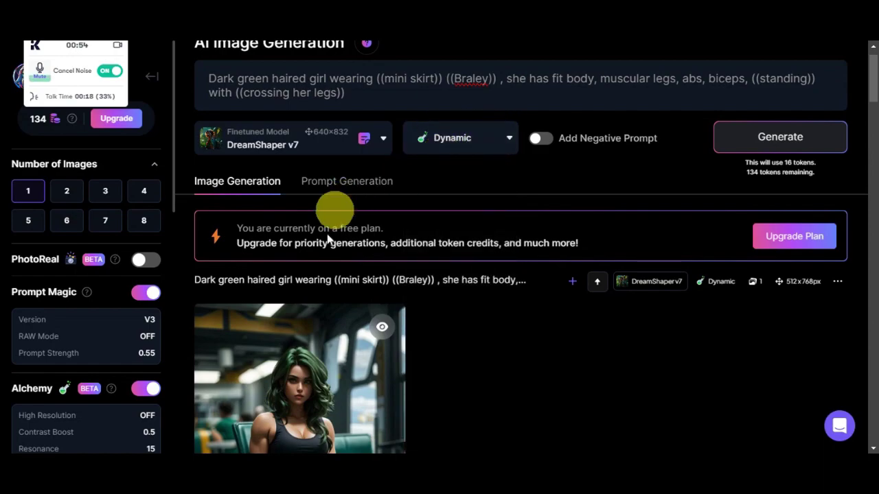
{"action": "scroll", "coordinate": [281, 394], "scroll_direction": "down", "scroll_amount": 2}
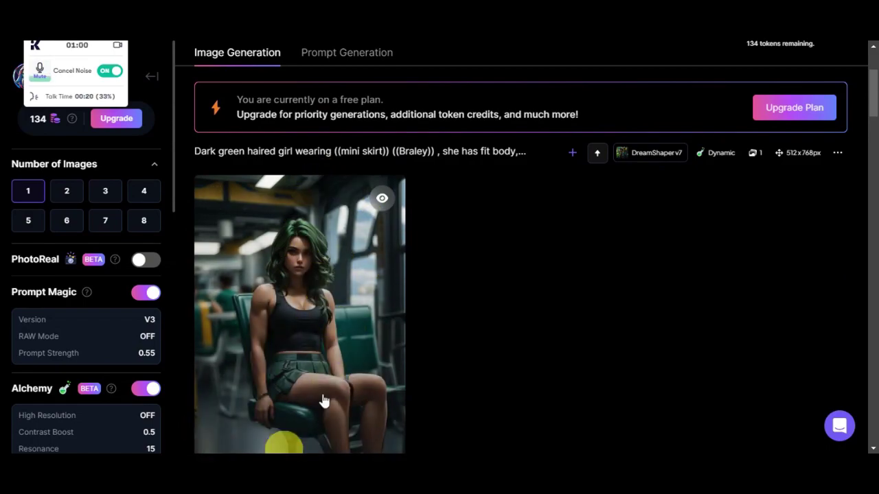
{"action": "scroll", "coordinate": [526, 362], "scroll_direction": "up", "scroll_amount": 3}
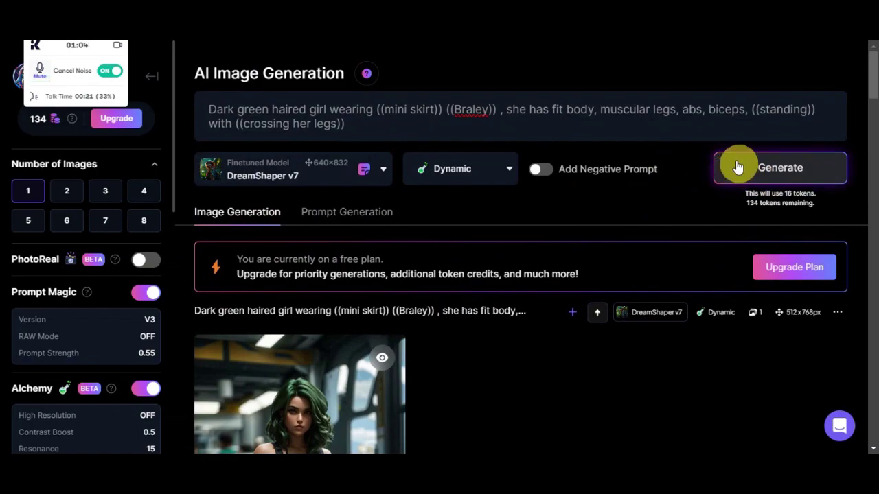
{"action": "left_click", "coordinate": [759, 173]}
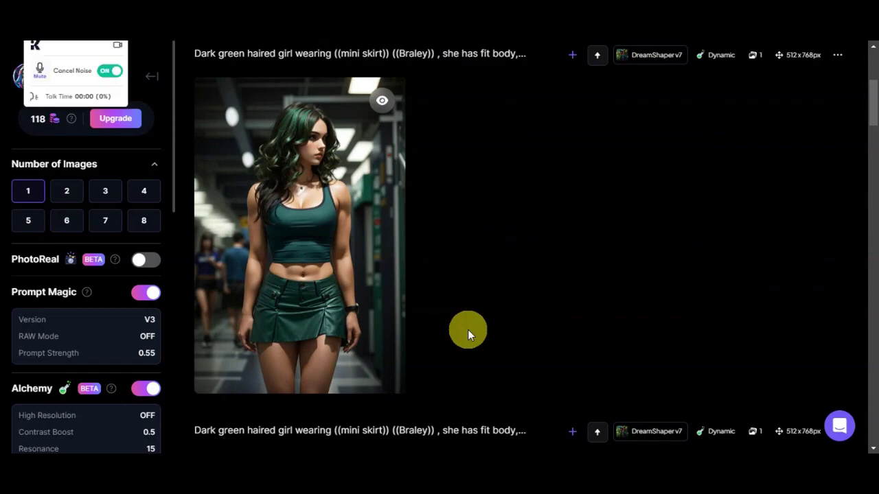
View the new standing image enlarged and compare it with the earlier seated image.
{"action": "left_click", "coordinate": [362, 196]}
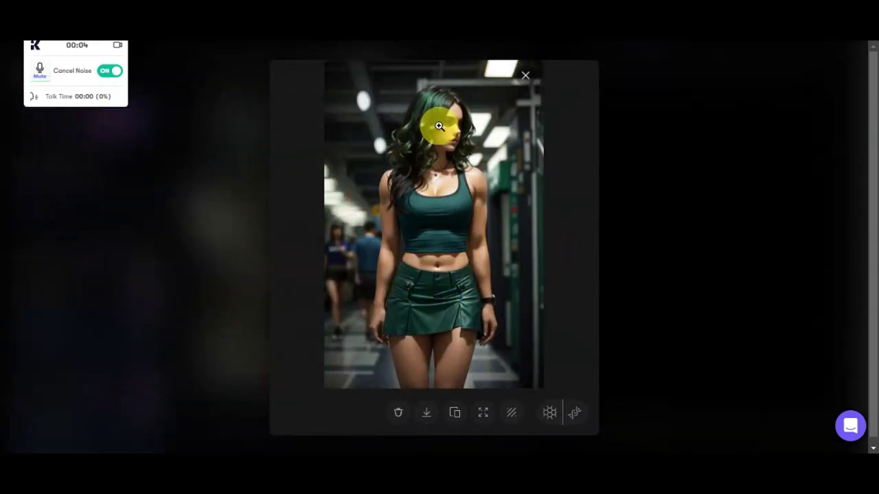
{"action": "left_click", "coordinate": [525, 78]}
{"action": "scroll", "coordinate": [463, 216], "scroll_direction": "down", "scroll_amount": 4}
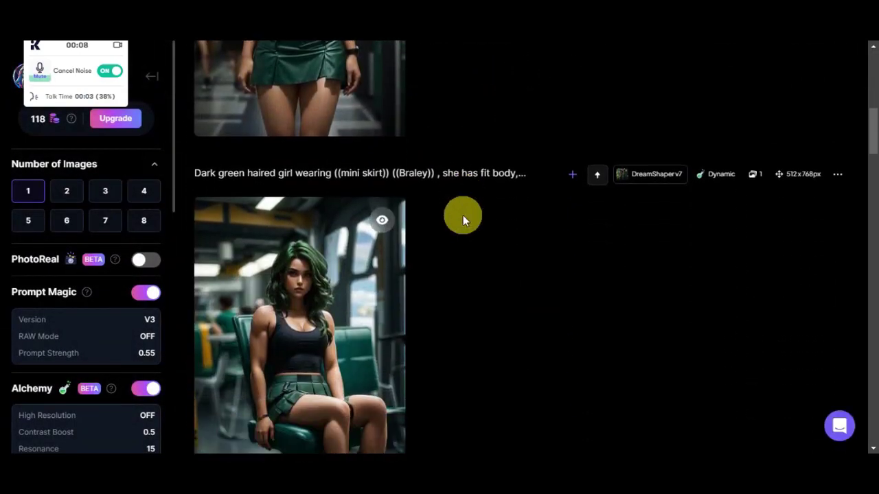
{"action": "scroll", "coordinate": [462, 215], "scroll_direction": "down", "scroll_amount": 1}
{"action": "left_click", "coordinate": [331, 291]}
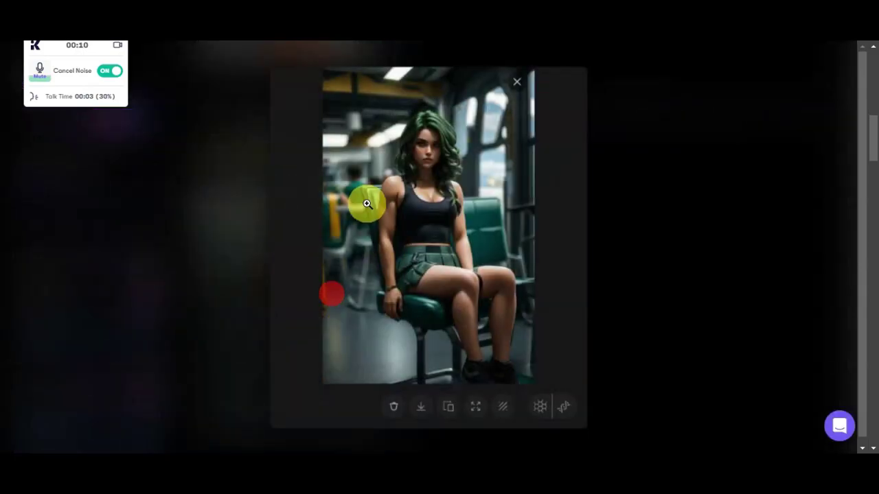
{"action": "left_click", "coordinate": [526, 81]}
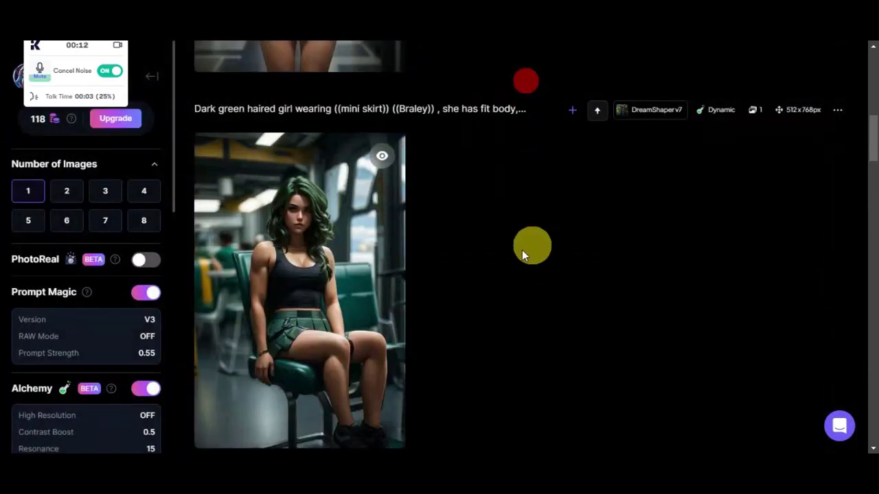
{"action": "scroll", "coordinate": [537, 239], "scroll_direction": "down", "scroll_amount": 5}
{"action": "scroll", "coordinate": [261, 327], "scroll_direction": "up", "scroll_amount": 1}
{"action": "scroll", "coordinate": [523, 340], "scroll_direction": "up", "scroll_amount": 3}
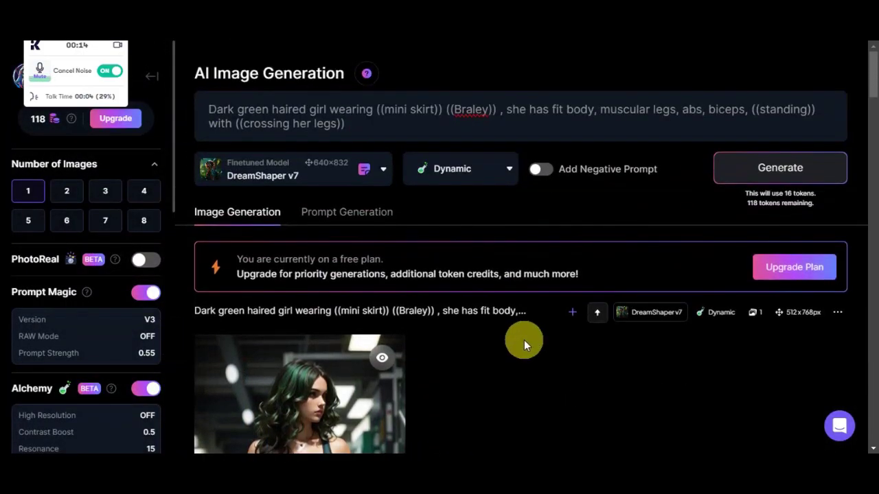
Remove "with ((crossing her legs))" from the end of the prompt.
{"action": "left_click_drag", "start_coordinate": [369, 123], "coordinate": [201, 123]}
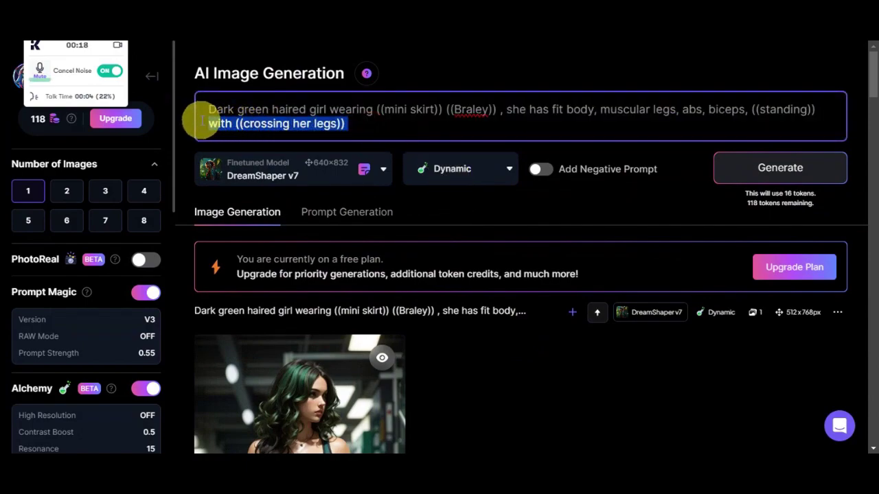
{"action": "key", "text": "BackSpace"}
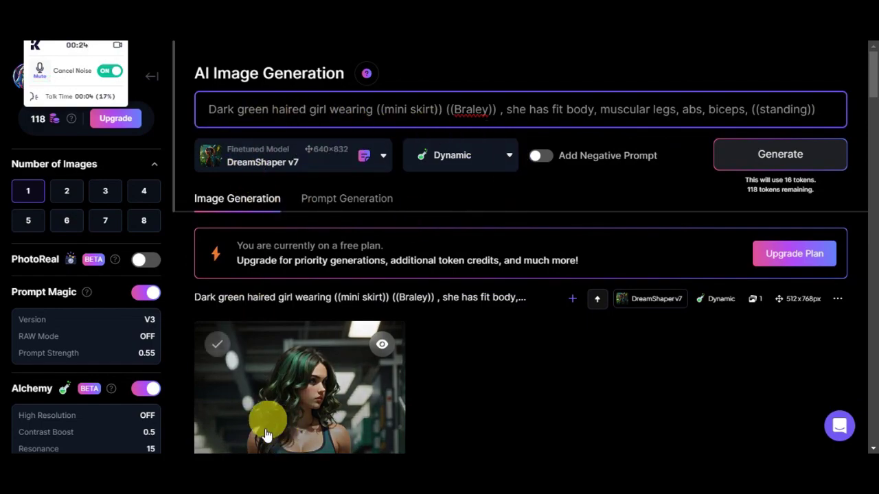
{"action": "scroll", "coordinate": [365, 357], "scroll_direction": "down", "scroll_amount": 1}
{"action": "scroll", "coordinate": [364, 357], "scroll_direction": "up", "scroll_amount": 1}
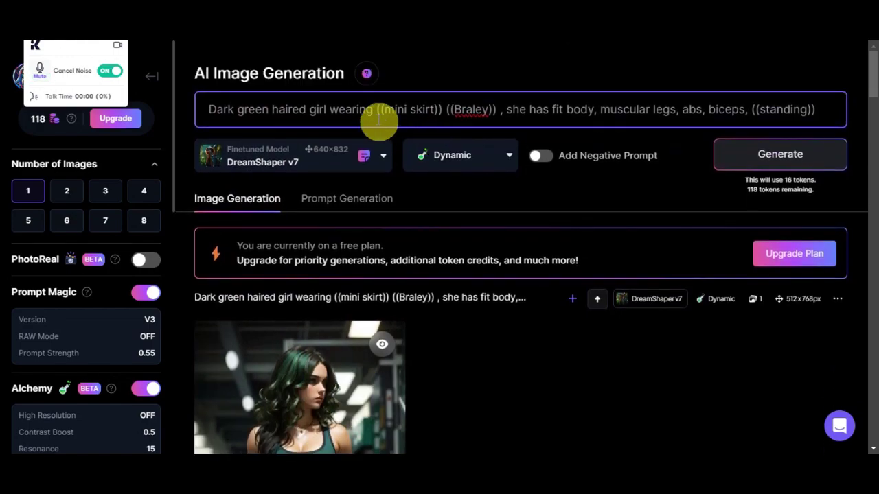
Replace "mini skirt" with "pants" in the prompt, keeping the double parentheses, and generate a new image.
{"action": "left_click_drag", "start_coordinate": [384, 111], "coordinate": [429, 112]}
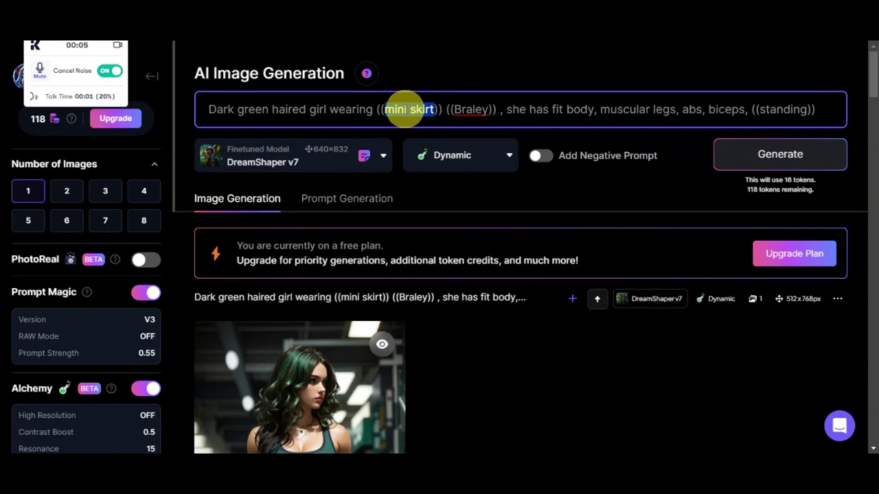
{"action": "key", "text": "BackSpace"}
{"action": "key", "text": "BackSpace"}
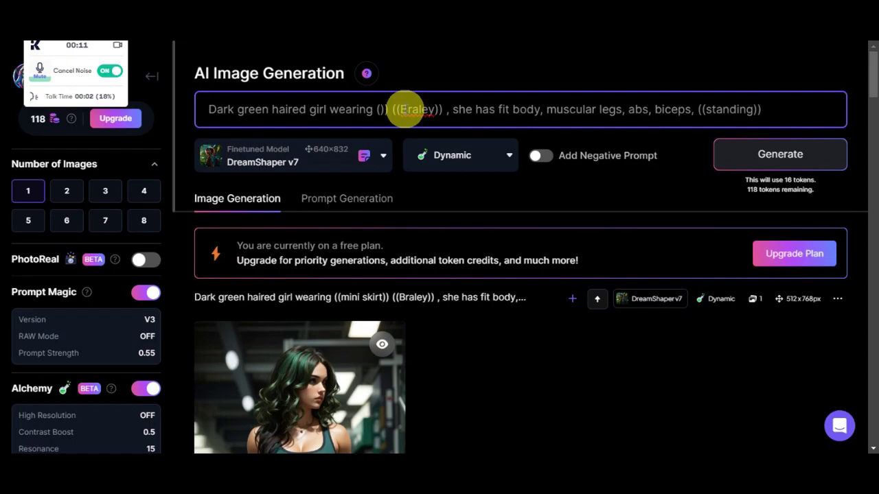
{"action": "type", "text": "("}
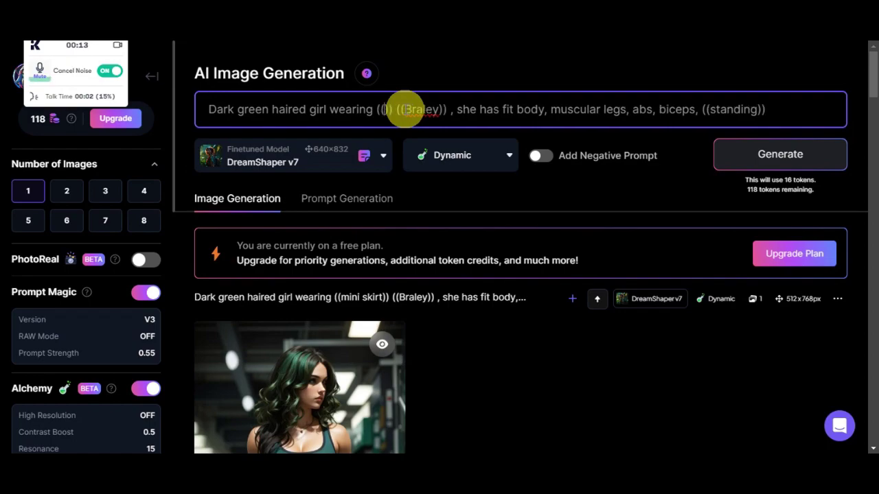
{"action": "type", "text": "pants"}
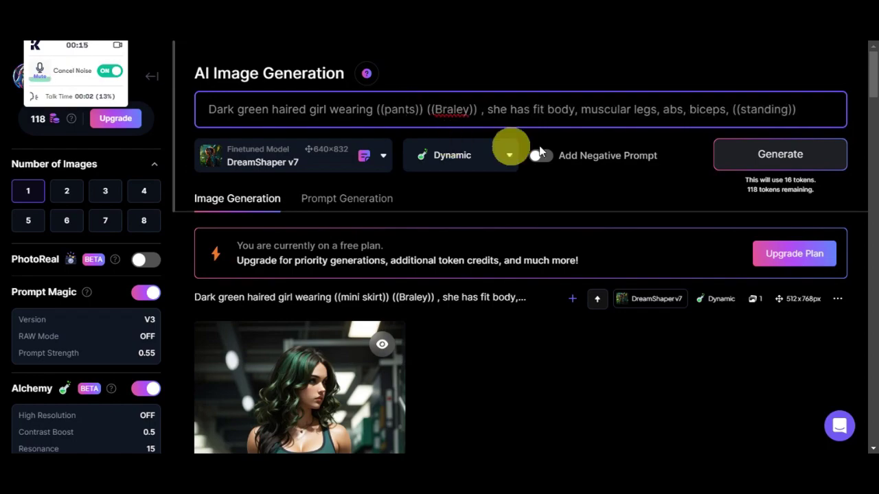
{"action": "left_click", "coordinate": [798, 158]}
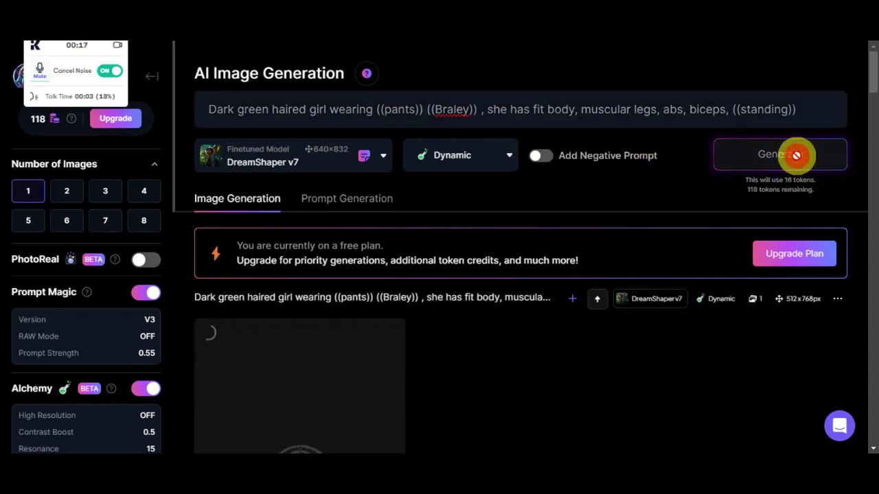
{"action": "scroll", "coordinate": [427, 222], "scroll_direction": "down", "scroll_amount": 4}
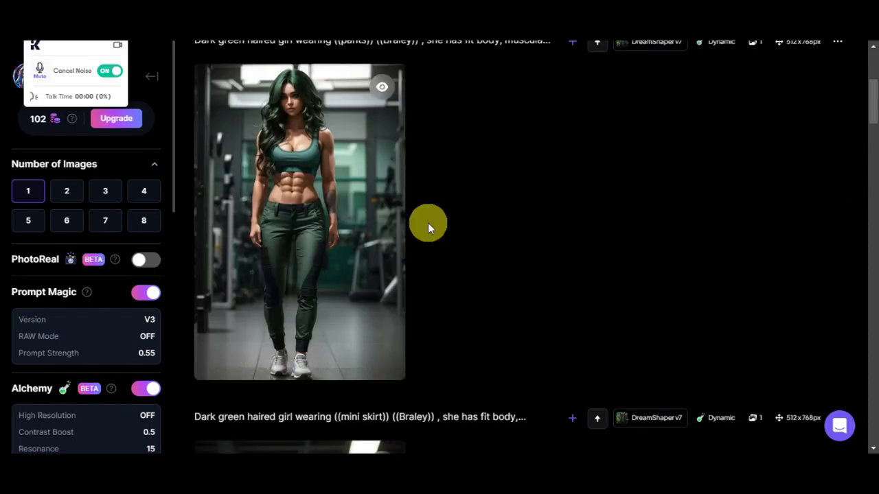
Open the generated image of the girl in pants enlarged, download it and close the enlarged view.
{"action": "mouse_move", "coordinate": [334, 216]}
{"action": "left_click", "coordinate": [362, 184]}
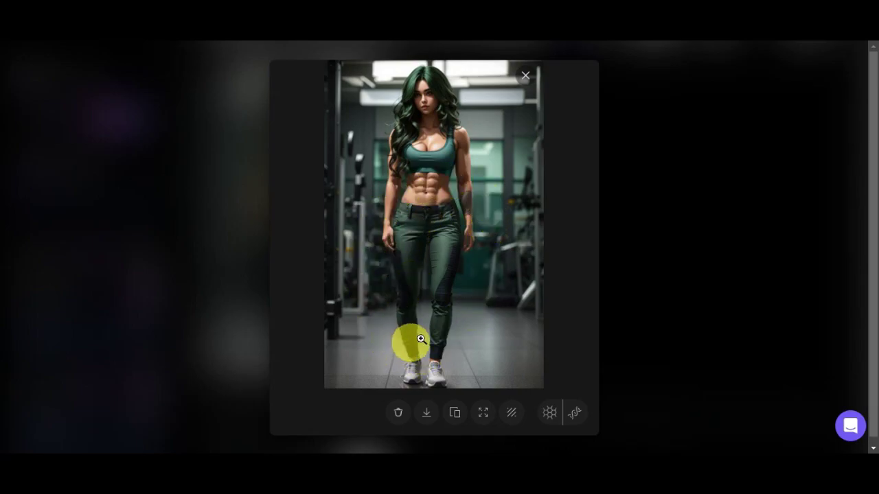
{"action": "left_click", "coordinate": [425, 412]}
{"action": "left_click", "coordinate": [525, 75]}
{"action": "scroll", "coordinate": [479, 186], "scroll_direction": "down", "scroll_amount": 1}
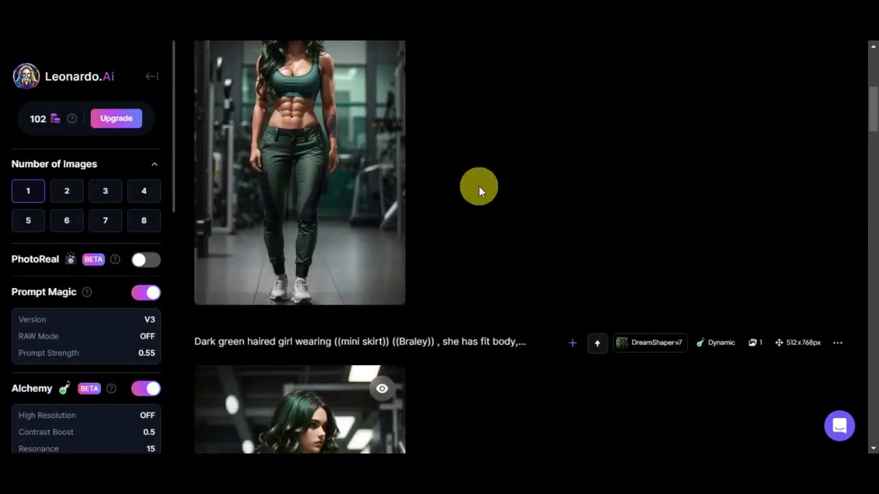
Open the seated mini skirt image of the green-haired girl enlarged, download it and close the enlarged view.
{"action": "scroll", "coordinate": [474, 192], "scroll_direction": "down", "scroll_amount": 5}
{"action": "left_click", "coordinate": [315, 360]}
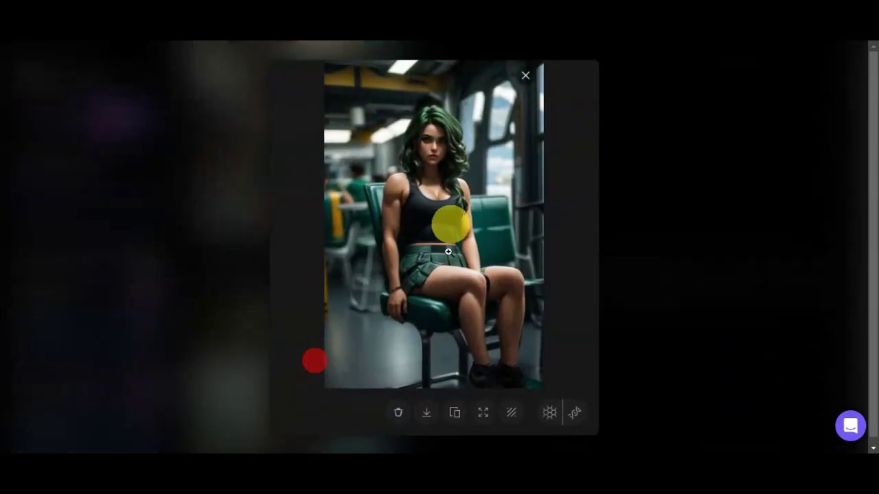
{"action": "left_click", "coordinate": [422, 414]}
{"action": "left_click", "coordinate": [526, 75]}
View the standing mini skirt image of the green-haired girl enlarged and close the enlarged view.
{"action": "scroll", "coordinate": [323, 226], "scroll_direction": "up", "scroll_amount": 2}
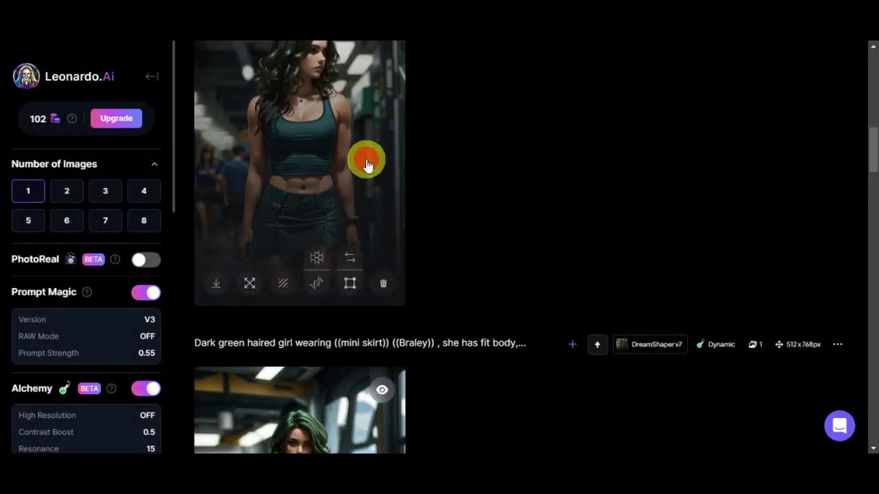
{"action": "left_click", "coordinate": [367, 164]}
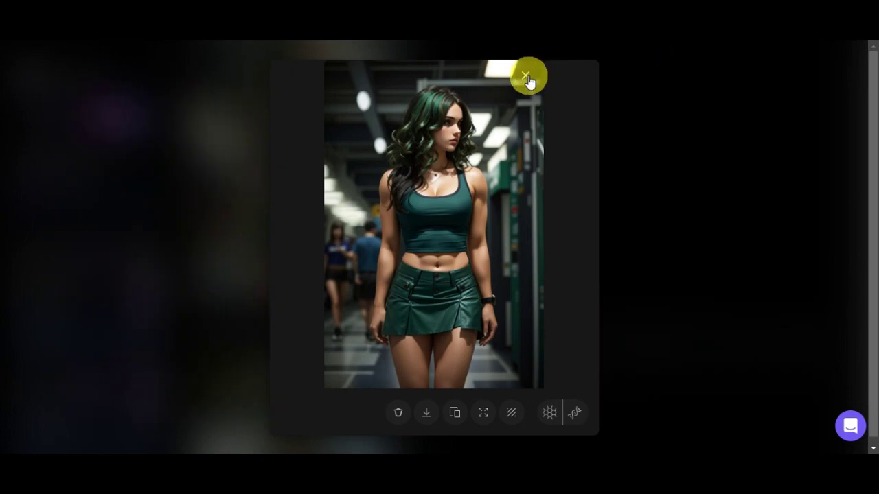
{"action": "left_click", "coordinate": [528, 77]}
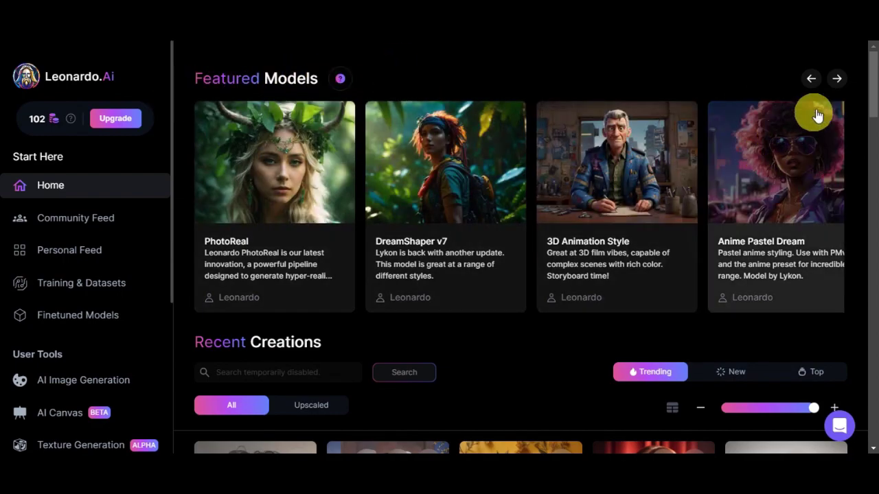
Browse the featured models and the trending recent creations on the home page.
{"action": "left_click", "coordinate": [837, 81]}
{"action": "left_click", "coordinate": [837, 81]}
{"action": "left_click", "coordinate": [837, 81]}
{"action": "left_click", "coordinate": [837, 81]}
{"action": "left_click", "coordinate": [836, 81]}
{"action": "left_click", "coordinate": [837, 81]}
{"action": "left_click", "coordinate": [837, 81]}
{"action": "left_click", "coordinate": [837, 81]}
{"action": "left_click", "coordinate": [836, 81]}
{"action": "left_click", "coordinate": [836, 81]}
{"action": "left_click", "coordinate": [837, 81]}
{"action": "left_click", "coordinate": [837, 81]}
{"action": "left_click", "coordinate": [837, 81]}
{"action": "left_click", "coordinate": [837, 81]}
{"action": "left_click", "coordinate": [837, 81]}
{"action": "left_click", "coordinate": [837, 81]}
{"action": "scroll", "coordinate": [658, 171], "scroll_direction": "down", "scroll_amount": 3}
{"action": "scroll", "coordinate": [658, 172], "scroll_direction": "down", "scroll_amount": 2}
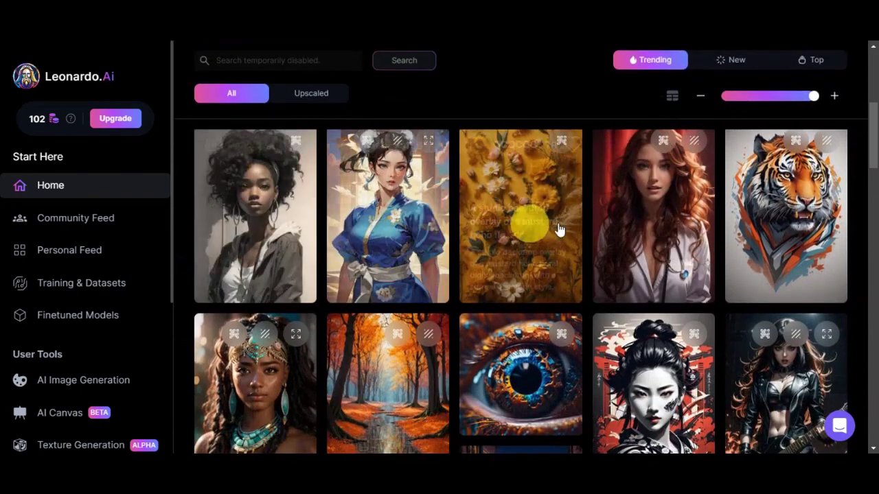
{"action": "scroll", "coordinate": [778, 290], "scroll_direction": "down", "scroll_amount": 10}
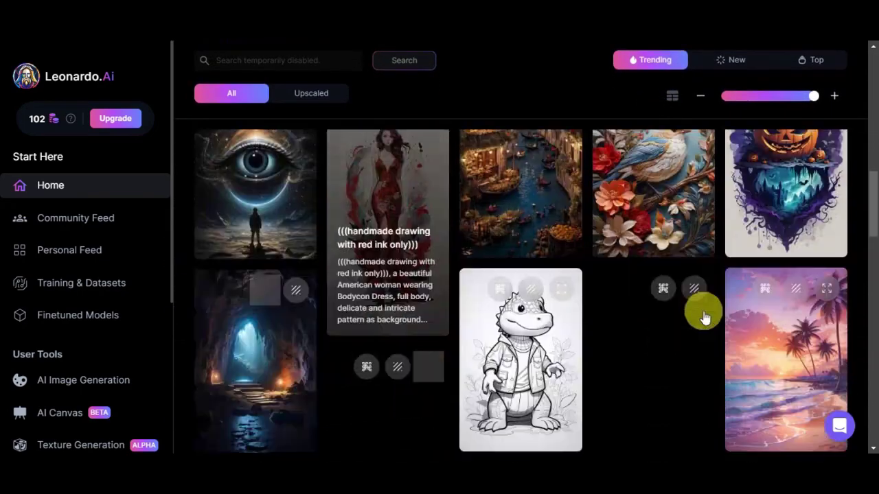
{"action": "scroll", "coordinate": [520, 367], "scroll_direction": "down", "scroll_amount": 5}
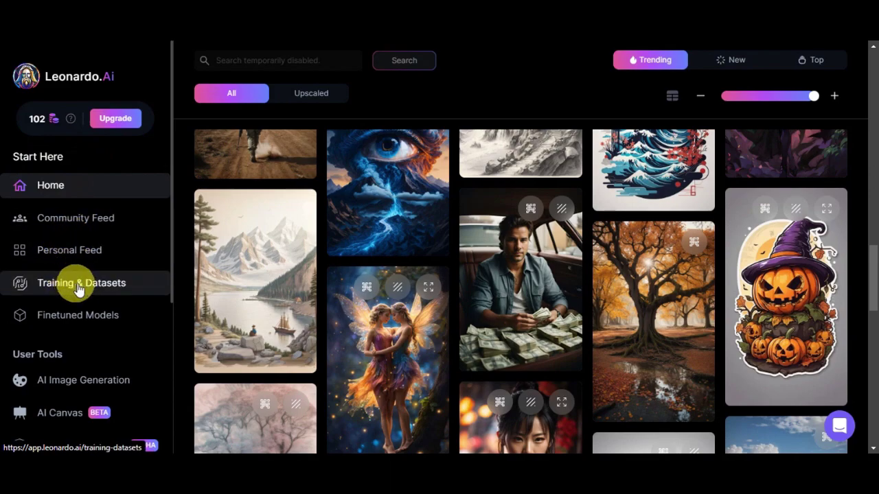
Open the AI Image Generation tool from the home page.
{"action": "scroll", "coordinate": [103, 288], "scroll_direction": "down", "scroll_amount": 1}
{"action": "scroll", "coordinate": [131, 254], "scroll_direction": "down", "scroll_amount": 3}
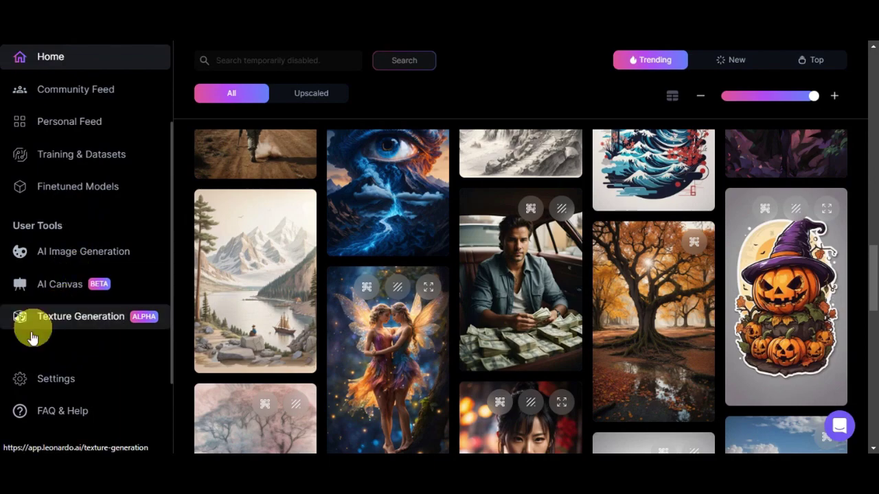
{"action": "scroll", "coordinate": [60, 283], "scroll_direction": "down", "scroll_amount": 3}
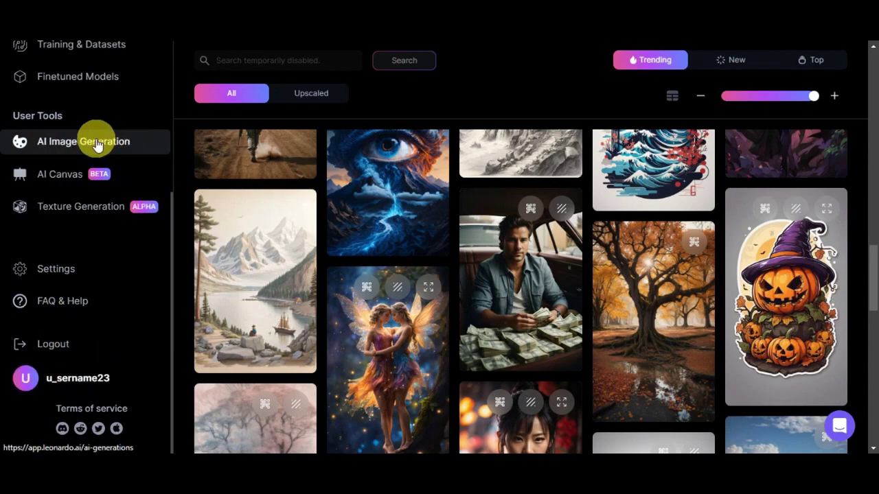
{"action": "left_click", "coordinate": [96, 142]}
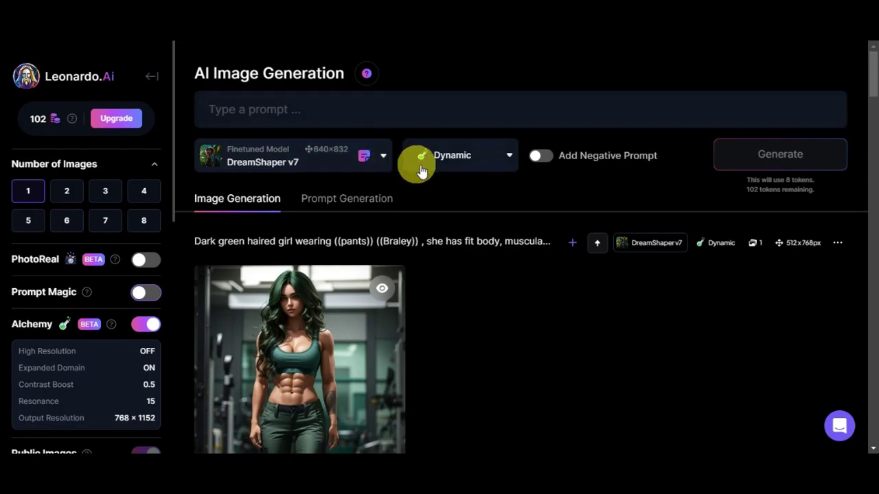
Check the style preset choices, and switch the negative prompt on and off again to see its field.
{"action": "left_click", "coordinate": [503, 162]}
{"action": "left_click", "coordinate": [512, 141]}
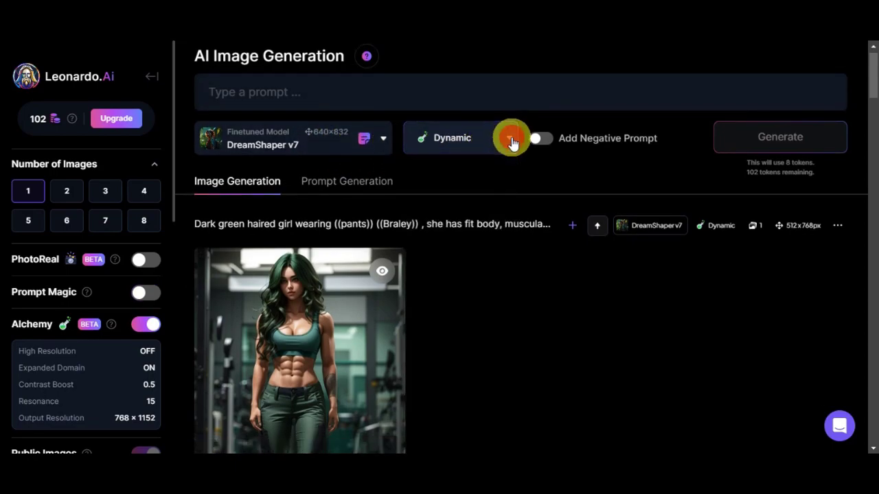
{"action": "left_click", "coordinate": [540, 141]}
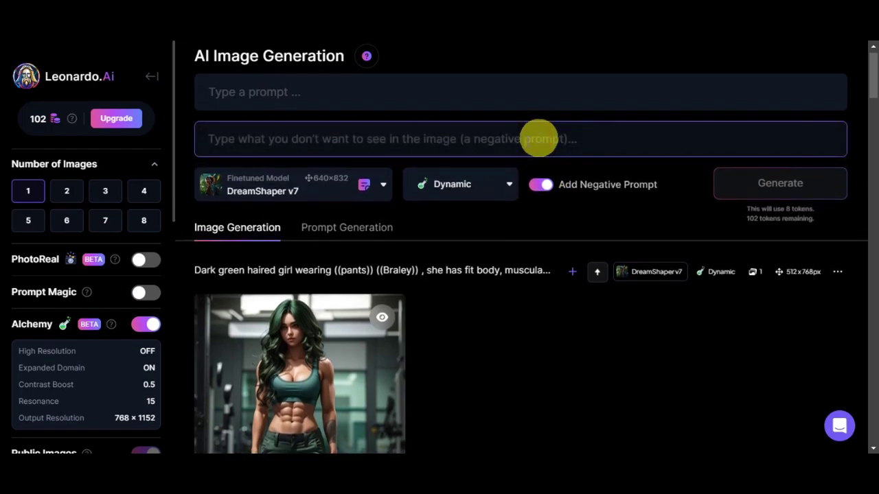
{"action": "left_click", "coordinate": [540, 187]}
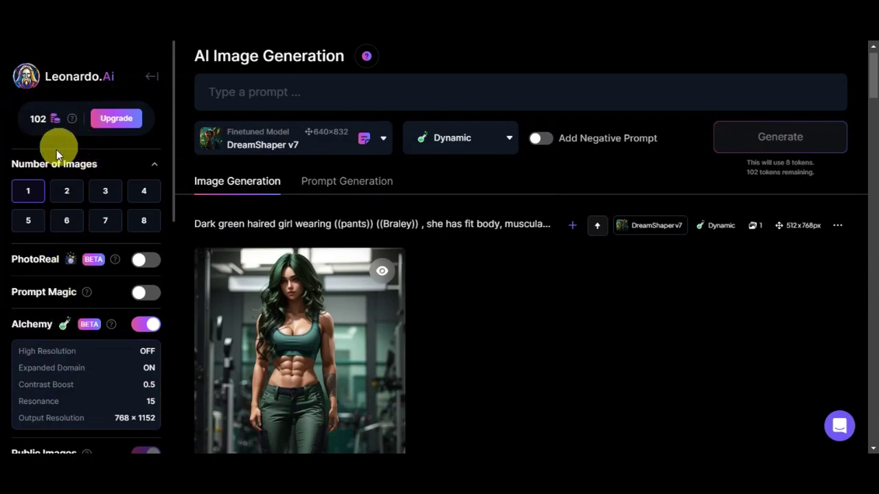
Set the number of images to 2.
{"action": "scroll", "coordinate": [56, 150], "scroll_direction": "down", "scroll_amount": 1}
{"action": "left_click", "coordinate": [69, 135]}
{"action": "scroll", "coordinate": [122, 160], "scroll_direction": "down", "scroll_amount": 1}
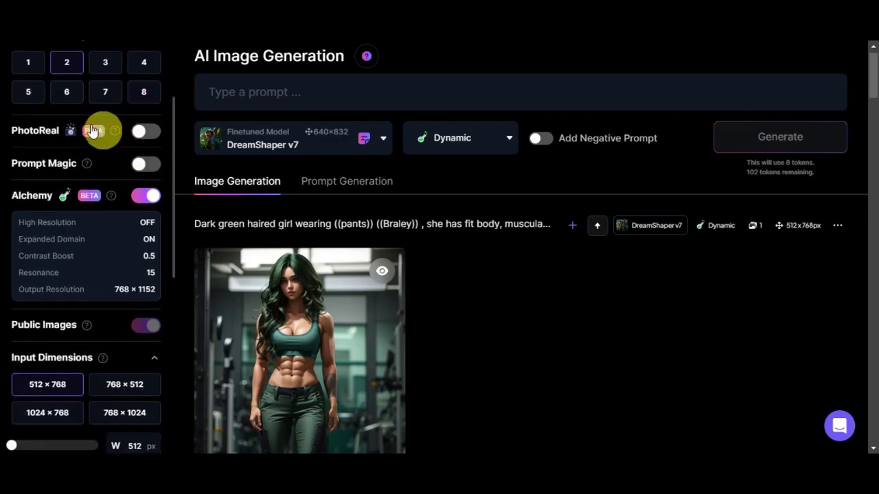
Review the input dimensions, Guidance Scale and ControlNet explanations, and try to turn on ControlNet.
{"action": "scroll", "coordinate": [118, 135], "scroll_direction": "down", "scroll_amount": 4}
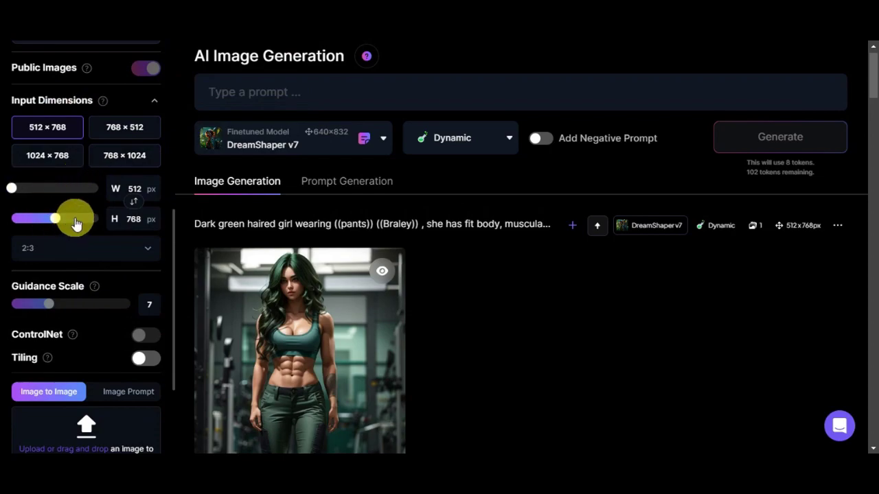
{"action": "scroll", "coordinate": [79, 249], "scroll_direction": "down", "scroll_amount": 1}
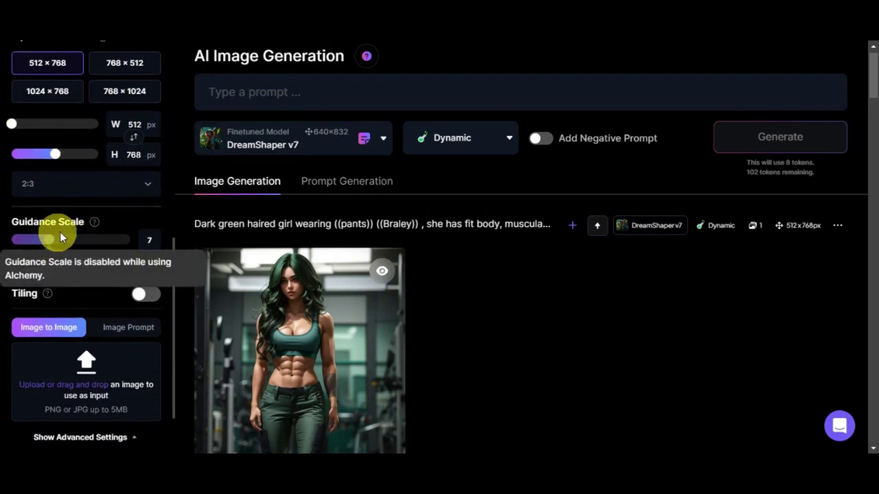
{"action": "mouse_move", "coordinate": [93, 226]}
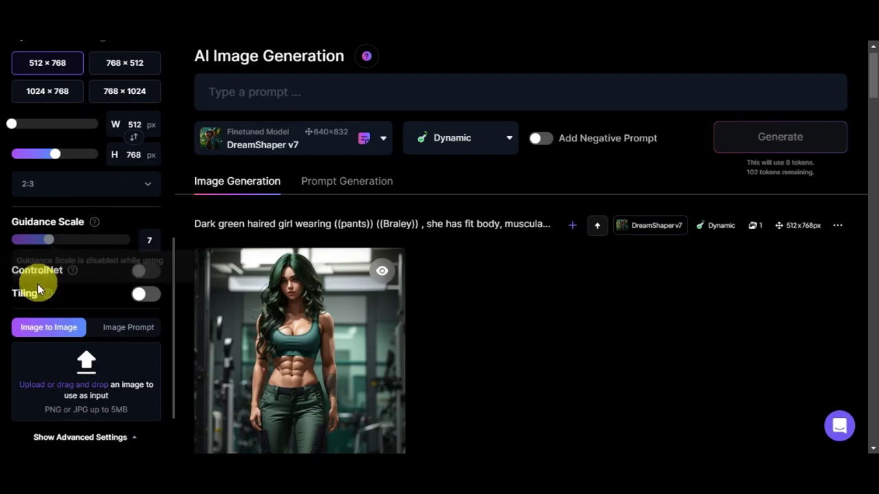
{"action": "mouse_move", "coordinate": [73, 271]}
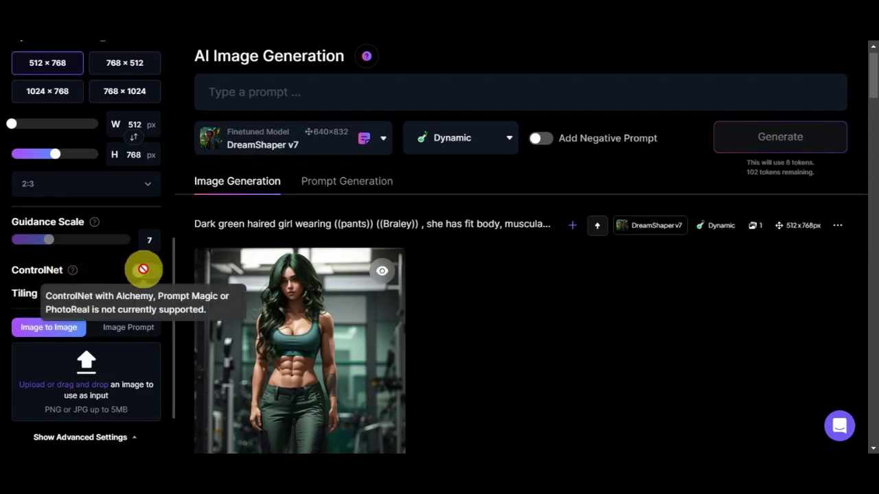
{"action": "left_click", "coordinate": [137, 273]}
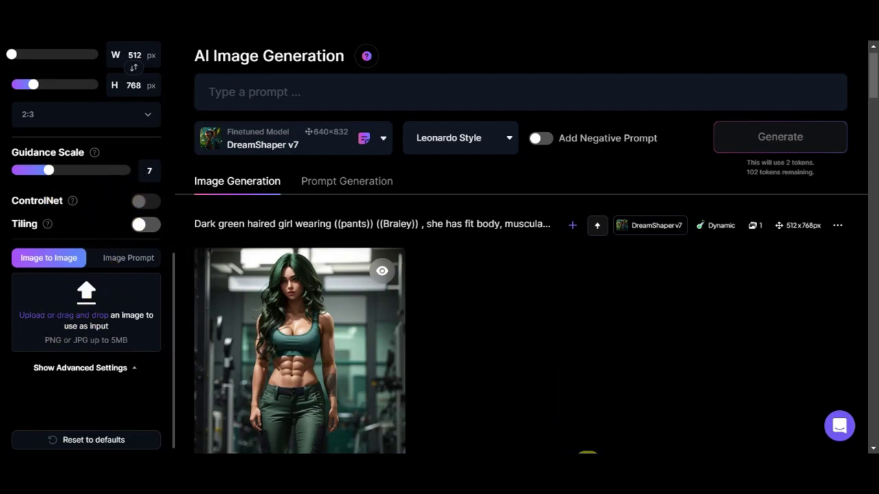
Upload the photo of the woman in sunglasses and yellow jacket from the images folder as the Image to Image input.
{"action": "mouse_move", "coordinate": [609, 454]}
{"action": "left_click", "coordinate": [589, 409]}
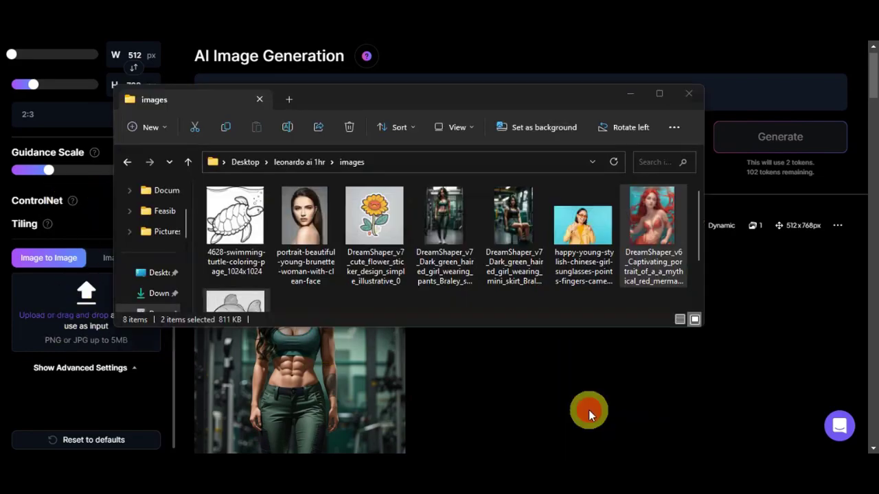
{"action": "left_click_drag", "start_coordinate": [582, 227], "coordinate": [40, 296]}
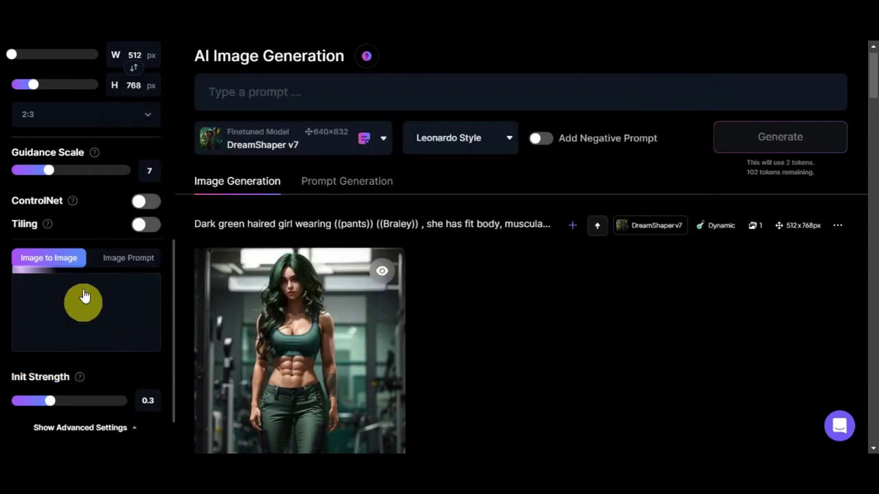
Turn on ControlNet and choose Pose to Image for the uploaded photo.
{"action": "left_click", "coordinate": [145, 205]}
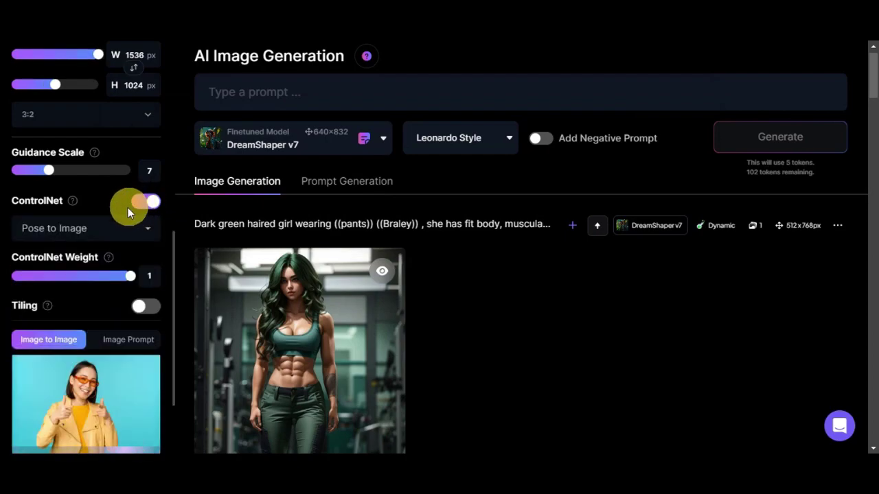
{"action": "left_click", "coordinate": [138, 228]}
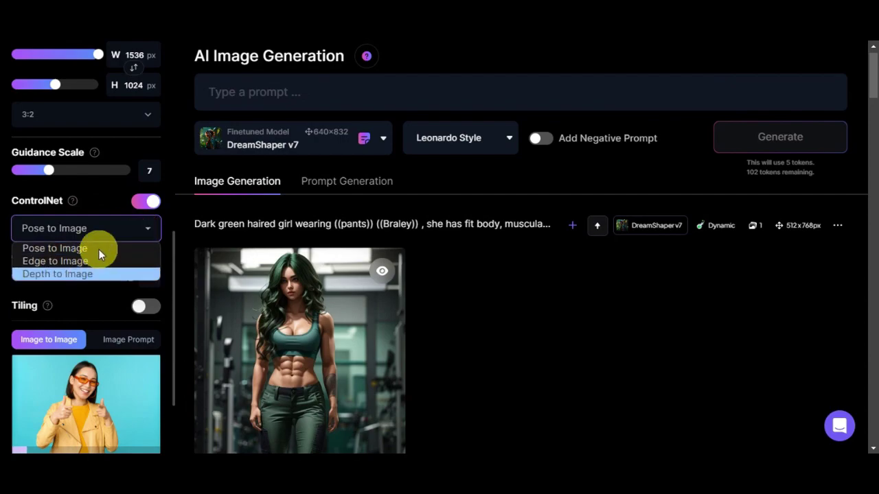
{"action": "left_click", "coordinate": [87, 249]}
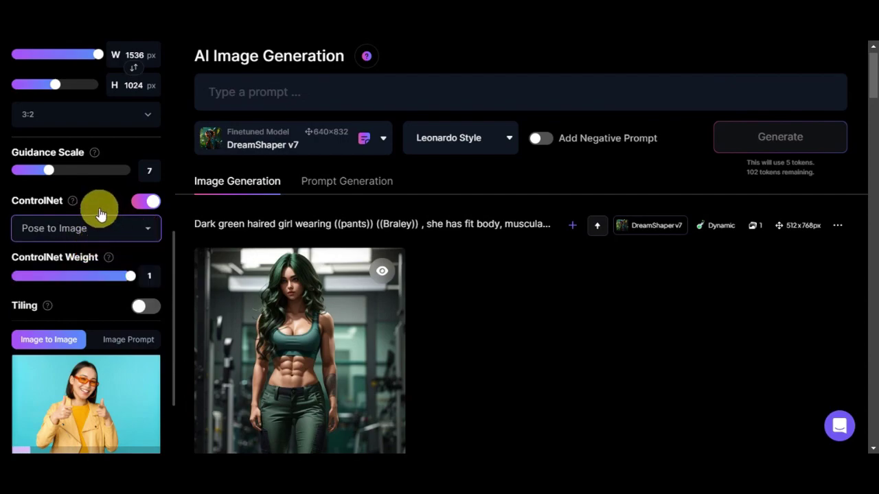
{"action": "scroll", "coordinate": [103, 209], "scroll_direction": "down", "scroll_amount": 1}
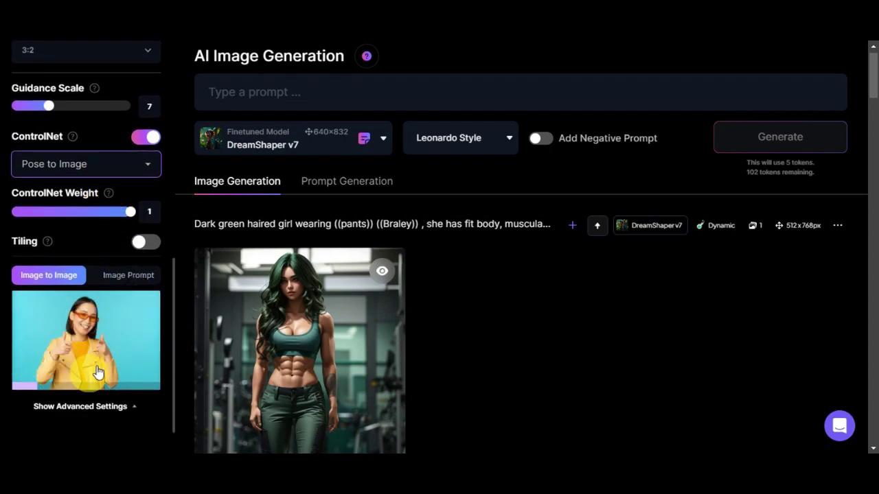
Enter the prompt "girl wearing sunglasses in the beach" and generate the images.
{"action": "left_click", "coordinate": [317, 89]}
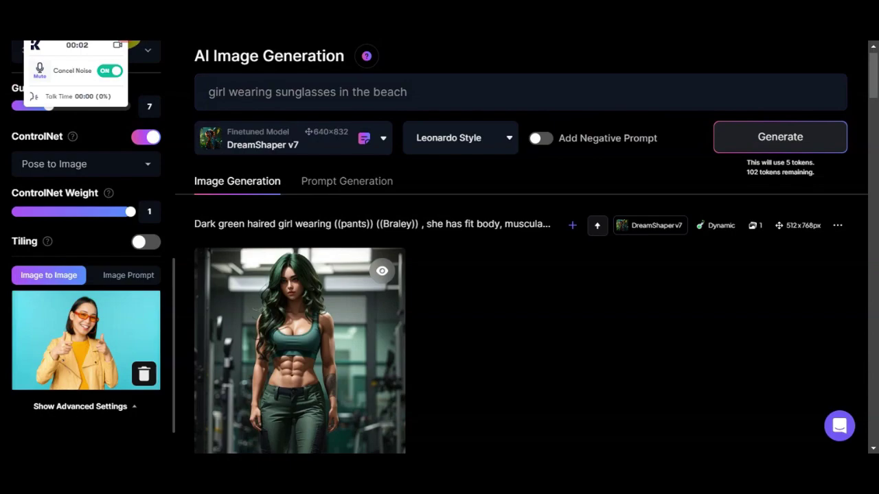
{"action": "left_click", "coordinate": [754, 140]}
{"action": "scroll", "coordinate": [561, 179], "scroll_direction": "down", "scroll_amount": 2}
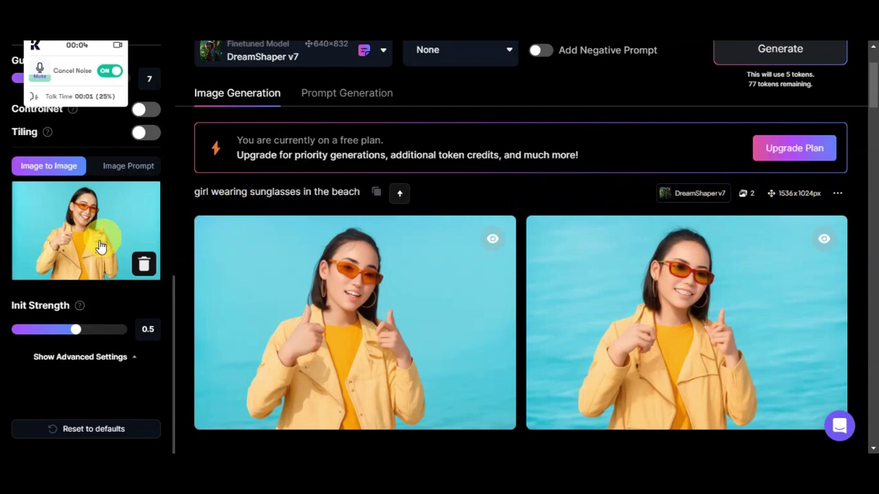
View both generated sunglasses images enlarged one after the other, and close the enlarged view.
{"action": "mouse_move", "coordinate": [286, 294]}
{"action": "left_click", "coordinate": [312, 288]}
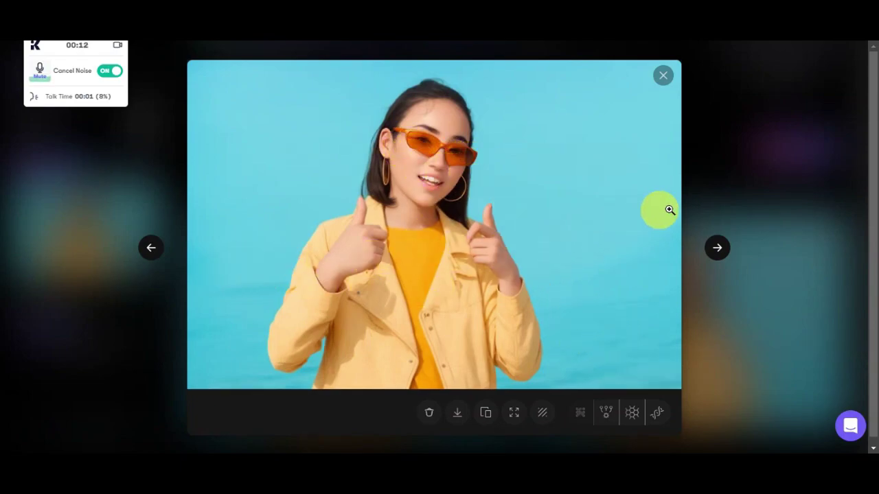
{"action": "left_click", "coordinate": [717, 249]}
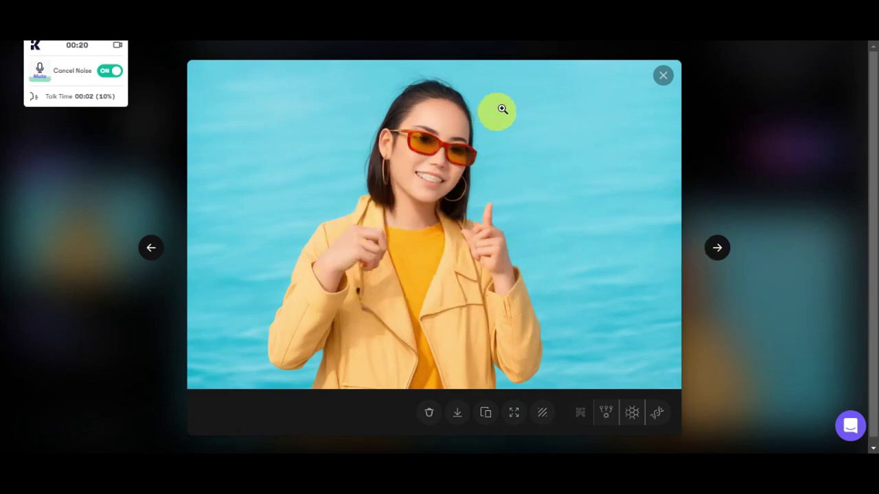
{"action": "left_click", "coordinate": [661, 83]}
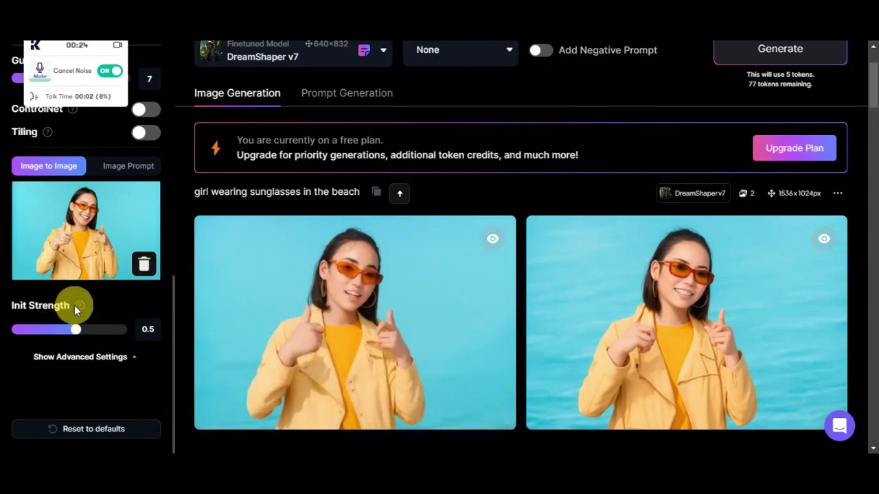
Lower the Init Strength to 0.4 and generate new images with the same prompt.
{"action": "mouse_move", "coordinate": [79, 307]}
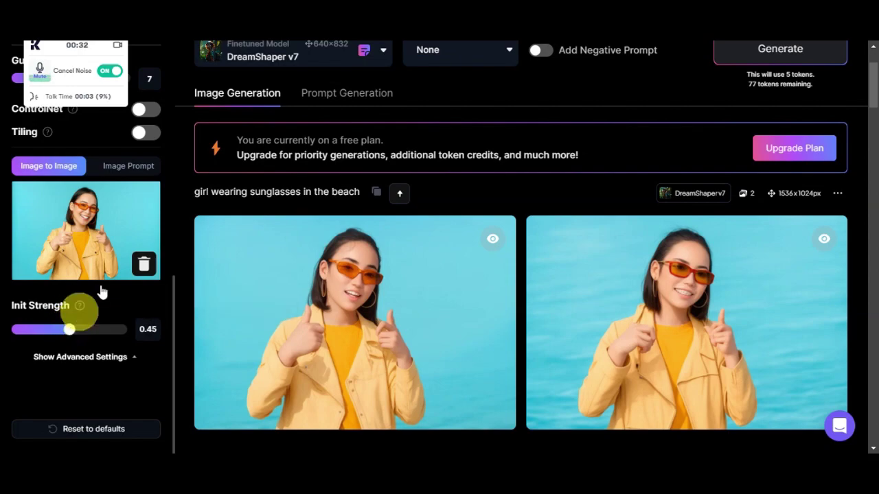
{"action": "scroll", "coordinate": [212, 178], "scroll_direction": "up", "scroll_amount": 3}
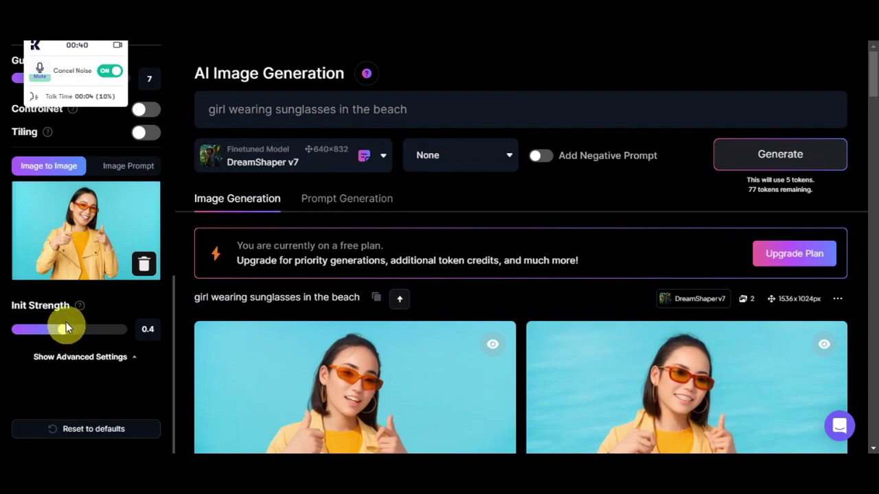
{"action": "left_click", "coordinate": [764, 156]}
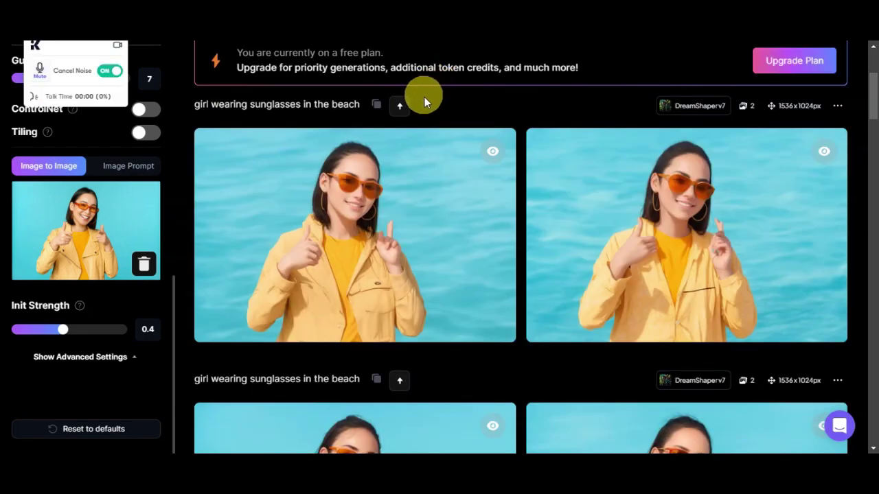
Inspect the two images generated at 0.4 Init Strength in the enlarged view.
{"action": "left_click", "coordinate": [429, 202]}
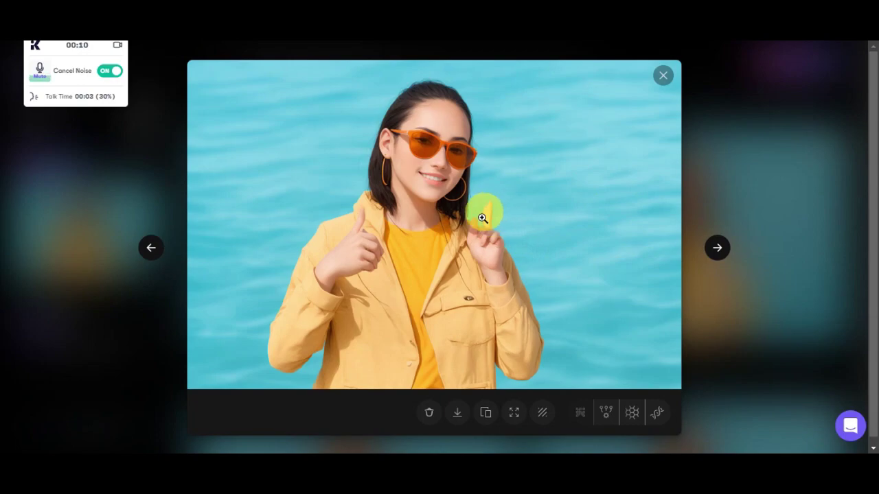
{"action": "left_click", "coordinate": [691, 251]}
{"action": "left_click", "coordinate": [713, 250]}
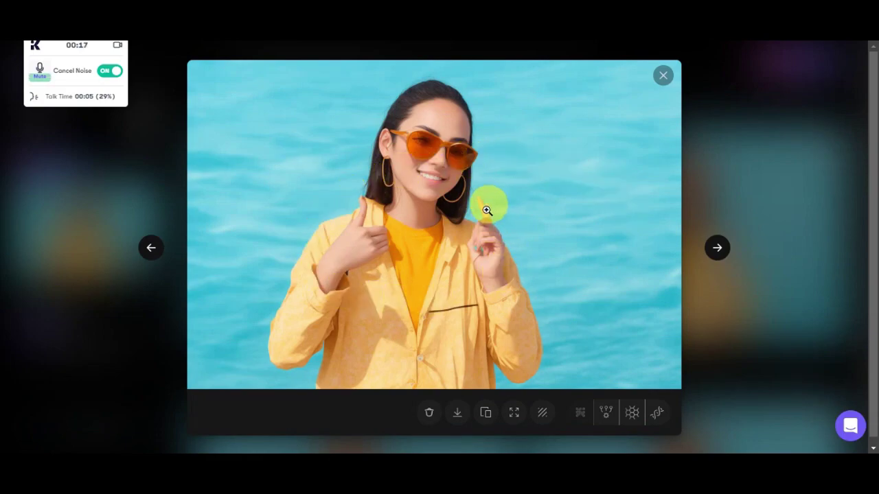
Close the enlarged view and add the negative prompt "double limbs".
{"action": "left_click", "coordinate": [662, 77]}
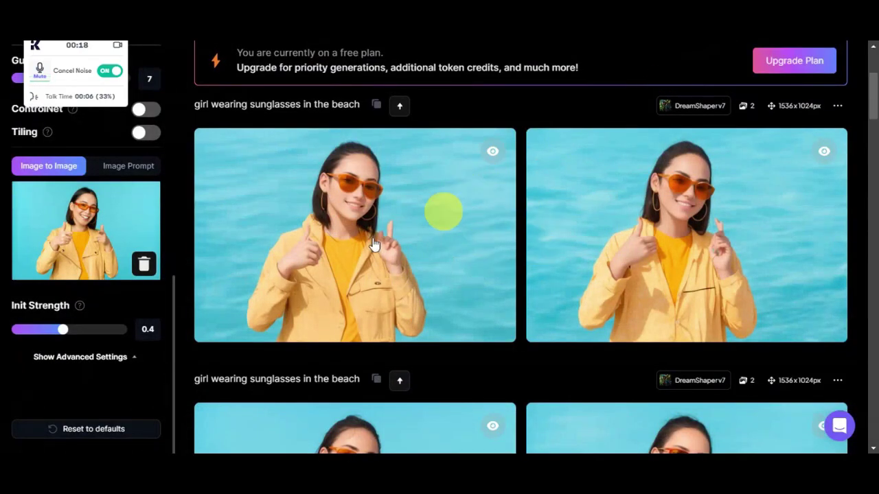
{"action": "scroll", "coordinate": [680, 261], "scroll_direction": "up", "scroll_amount": 3}
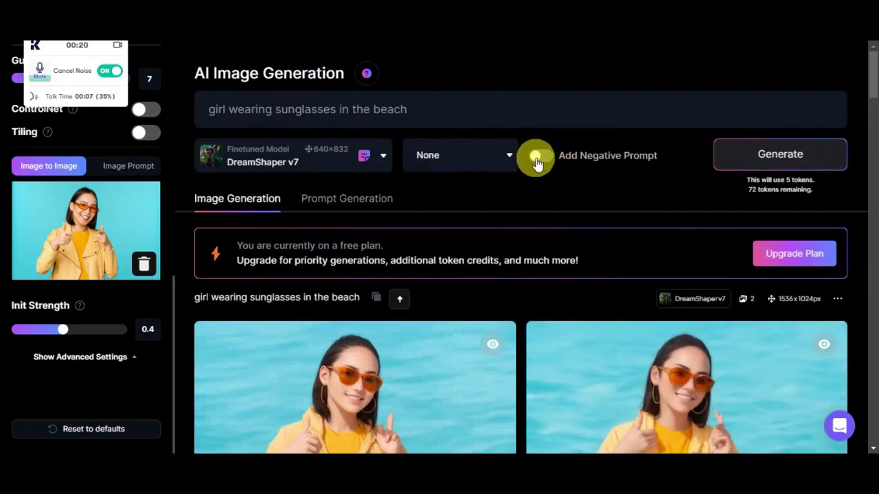
{"action": "left_click", "coordinate": [538, 163]}
{"action": "left_click", "coordinate": [396, 157]}
{"action": "type", "text": "double limbs"}
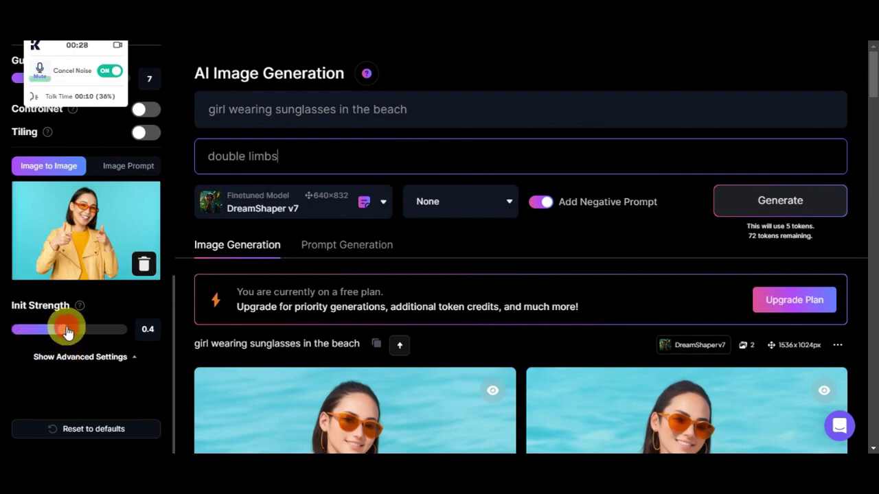
Set the Init Strength to 0.43 and generate new images with the negative prompt.
{"action": "left_click_drag", "start_coordinate": [68, 333], "coordinate": [65, 333]}
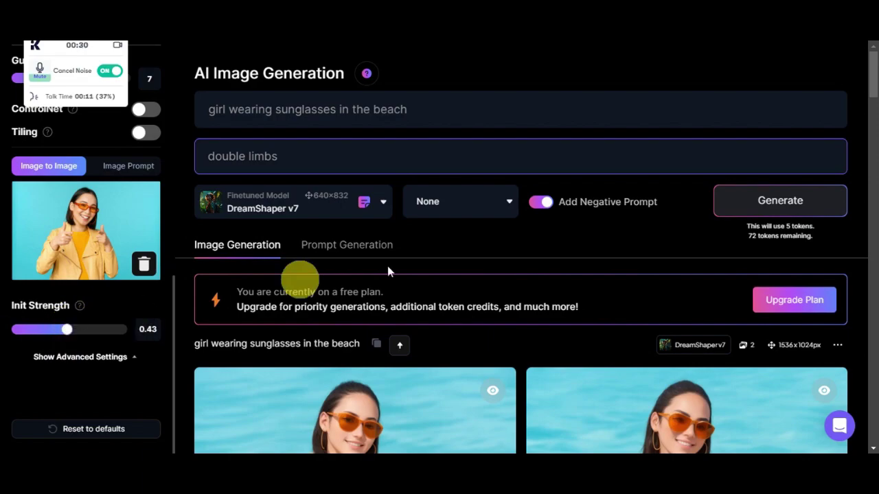
{"action": "left_click", "coordinate": [750, 197]}
{"action": "scroll", "coordinate": [664, 212], "scroll_direction": "down", "scroll_amount": 3}
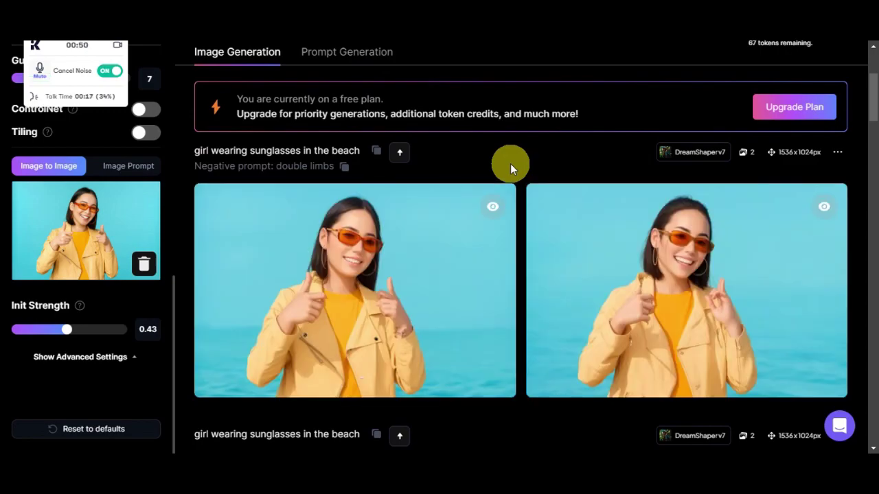
Inspect the hands in both images generated with the negative prompt, using the enlarged view, and close it.
{"action": "mouse_move", "coordinate": [682, 255]}
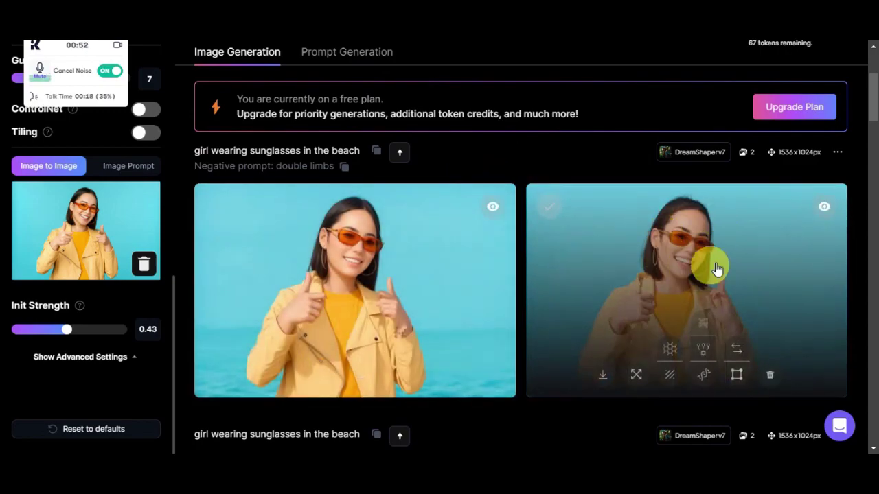
{"action": "left_click", "coordinate": [713, 262]}
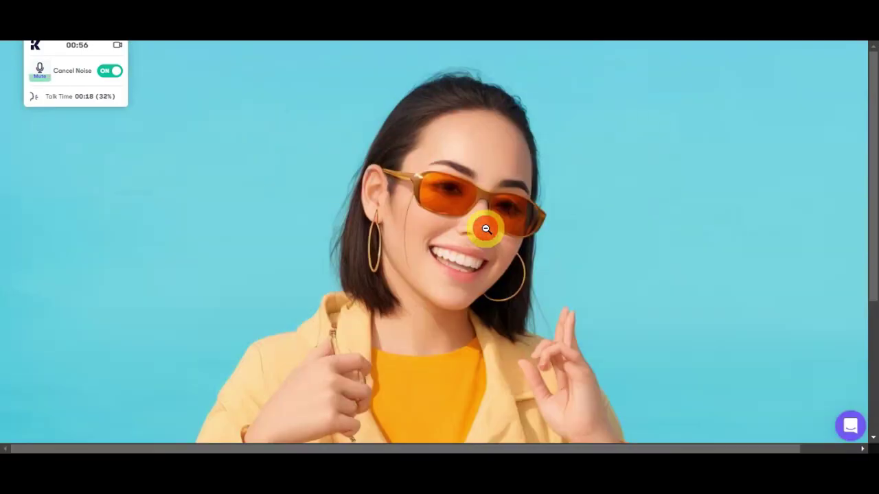
{"action": "left_click", "coordinate": [485, 230]}
{"action": "scroll", "coordinate": [598, 291], "scroll_direction": "down", "scroll_amount": 2}
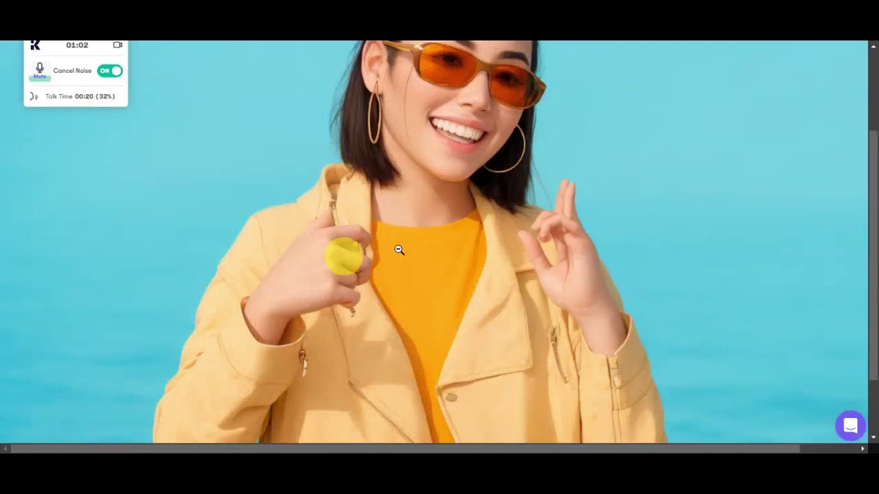
{"action": "left_click", "coordinate": [574, 219]}
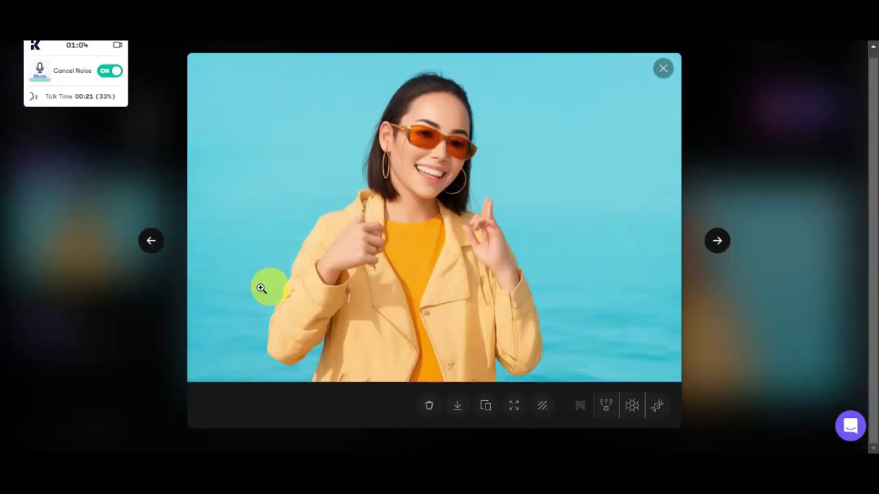
{"action": "left_click", "coordinate": [152, 248]}
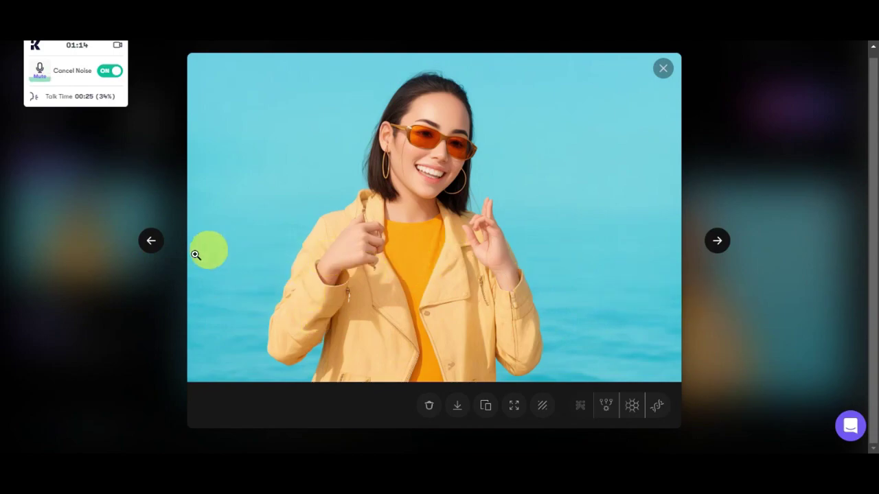
{"action": "left_click", "coordinate": [144, 249]}
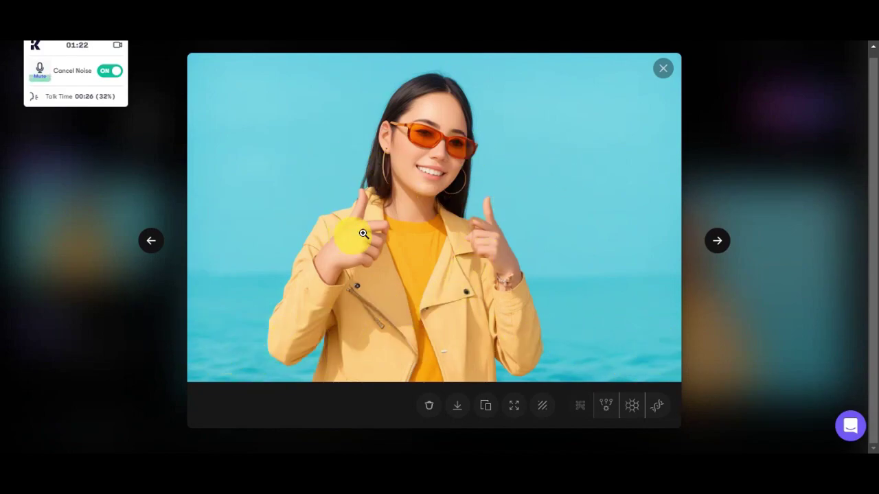
{"action": "left_click", "coordinate": [664, 79]}
Extend the prompt to "girl wearing sunglasses in the beach with clouds" and generate the images.
{"action": "scroll", "coordinate": [524, 207], "scroll_direction": "up", "scroll_amount": 3}
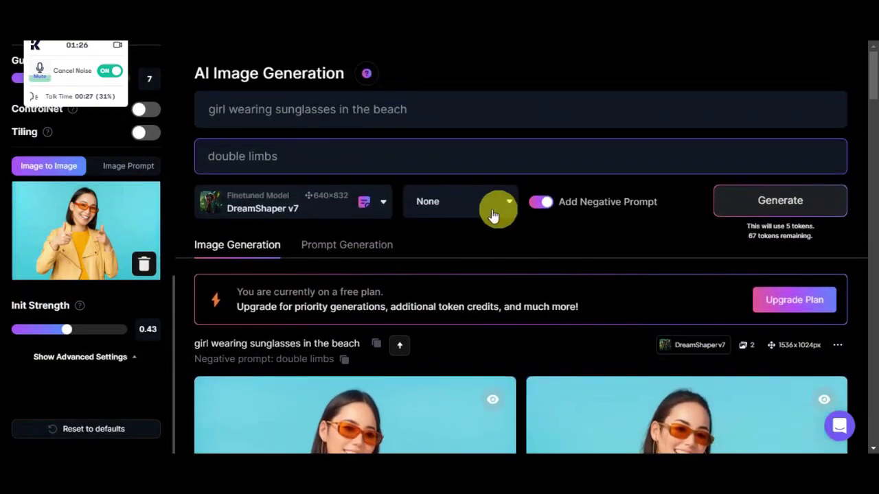
{"action": "left_click", "coordinate": [433, 106]}
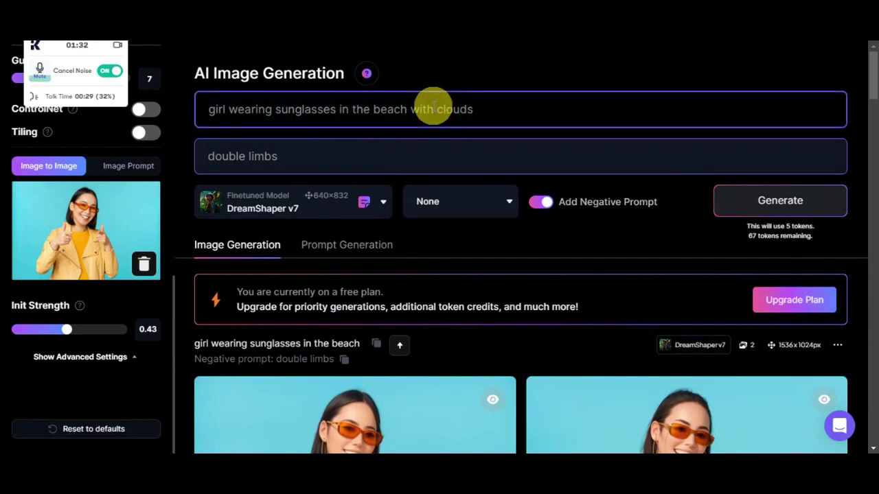
{"action": "left_click", "coordinate": [764, 201]}
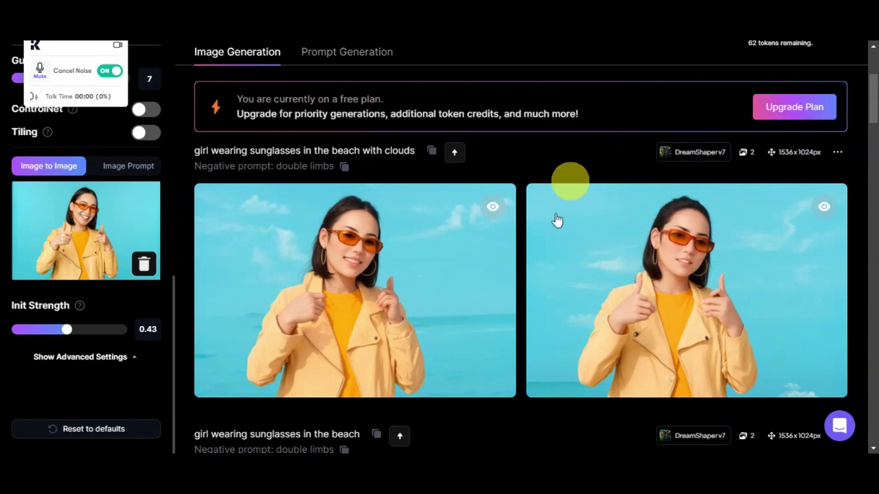
View both images generated from the clouds prompt enlarged one after the other, and close the enlarged view.
{"action": "left_click", "coordinate": [446, 292]}
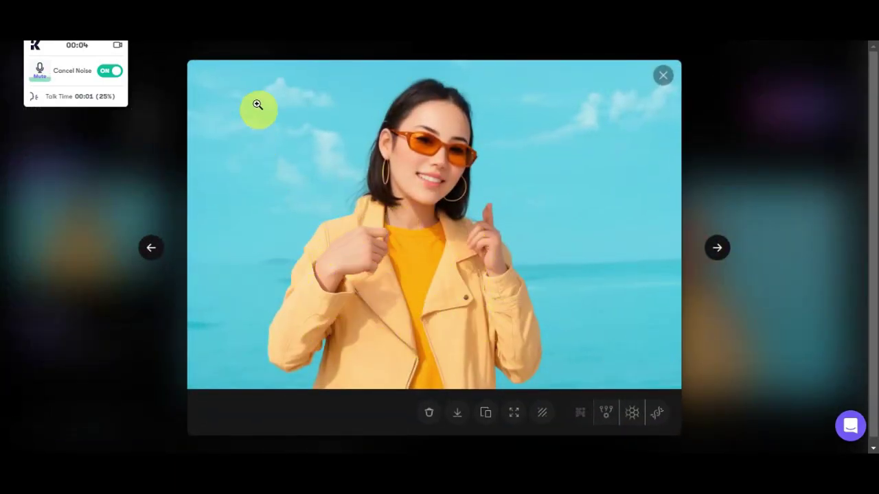
{"action": "left_click", "coordinate": [725, 251]}
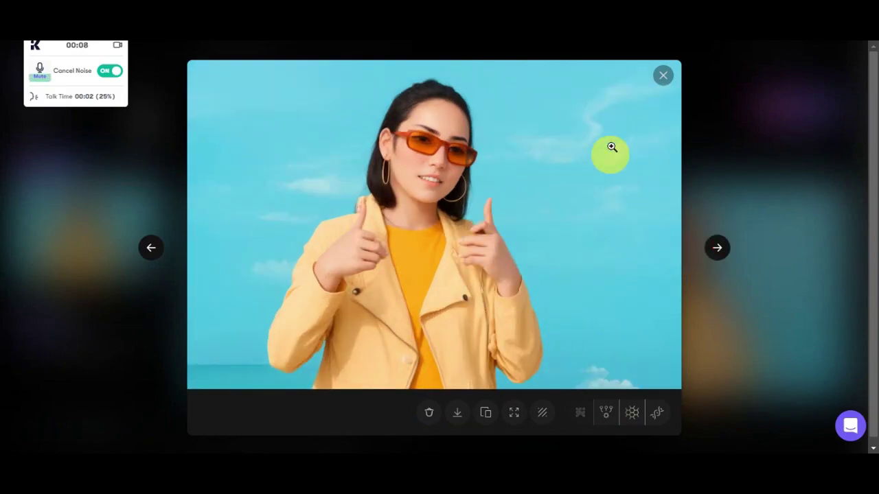
{"action": "left_click", "coordinate": [660, 77]}
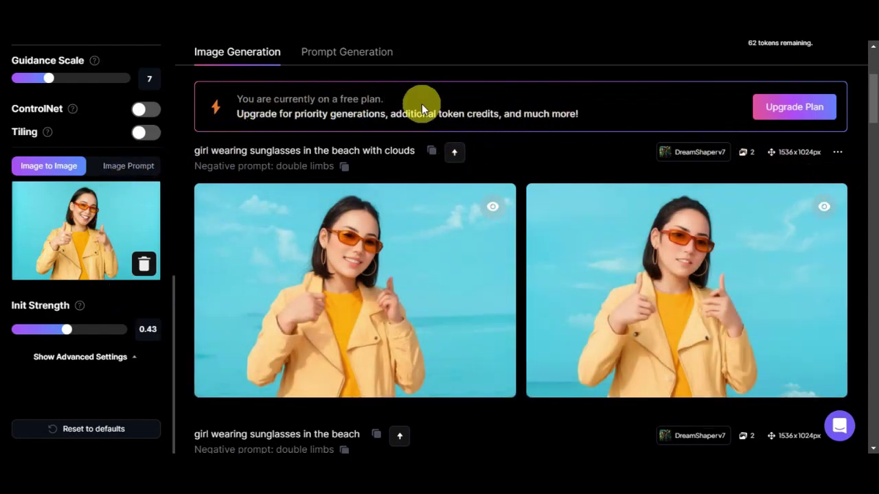
{"action": "scroll", "coordinate": [504, 289], "scroll_direction": "up", "scroll_amount": 3}
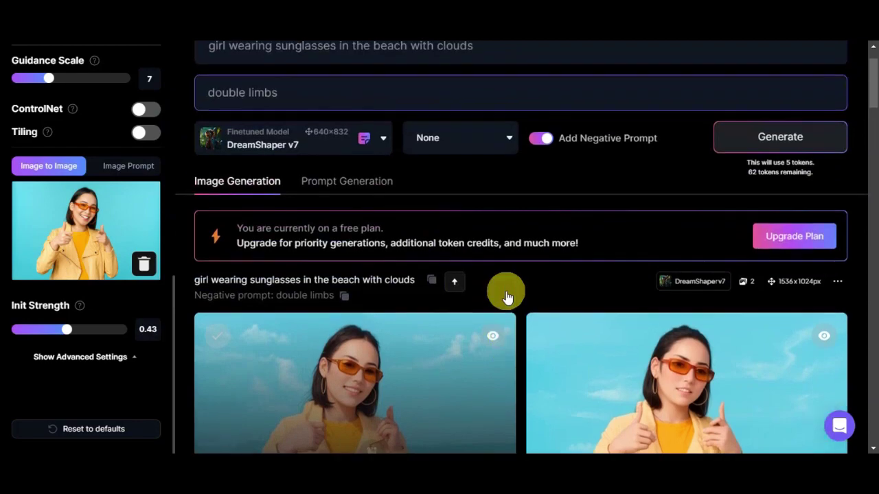
{"action": "scroll", "coordinate": [109, 242], "scroll_direction": "up", "scroll_amount": 5}
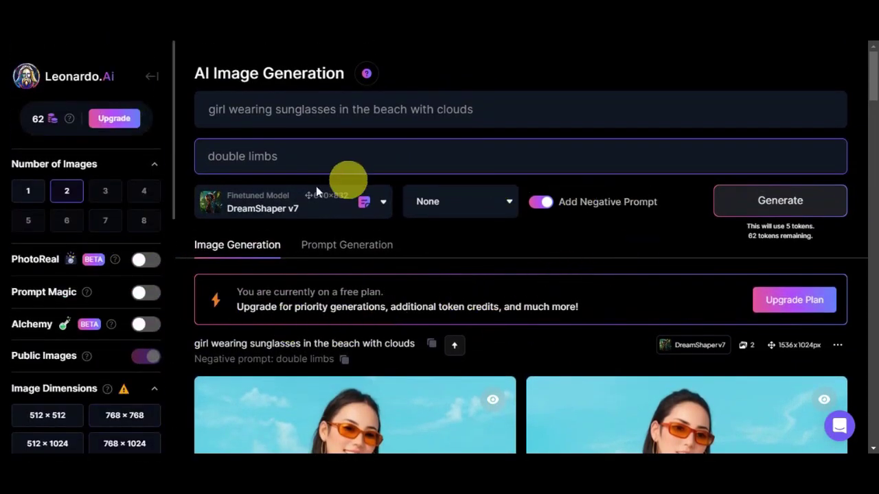
{"action": "scroll", "coordinate": [142, 341], "scroll_direction": "down", "scroll_amount": 3}
{"action": "scroll", "coordinate": [126, 343], "scroll_direction": "down", "scroll_amount": 3}
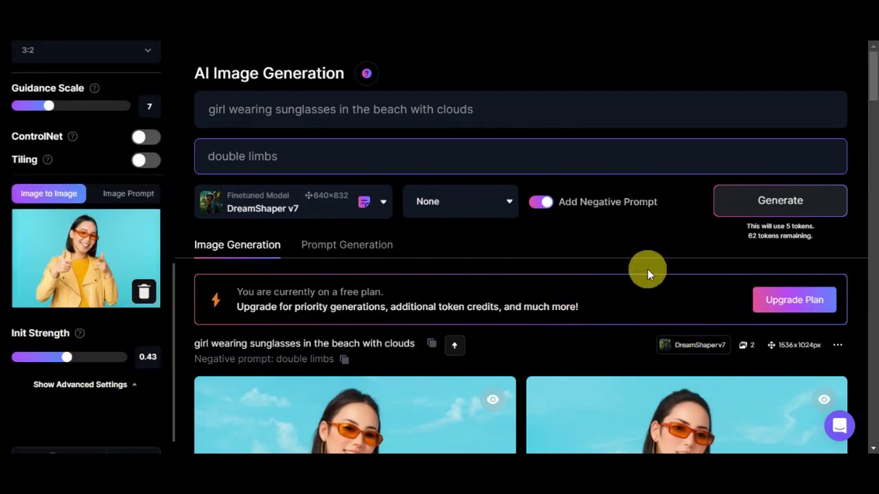
{"action": "scroll", "coordinate": [151, 273], "scroll_direction": "up", "scroll_amount": 1}
{"action": "scroll", "coordinate": [151, 273], "scroll_direction": "up", "scroll_amount": 10}
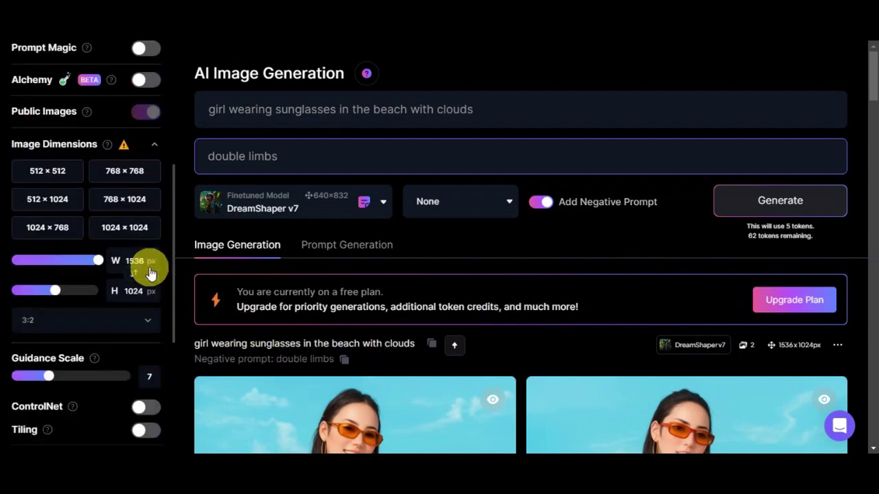